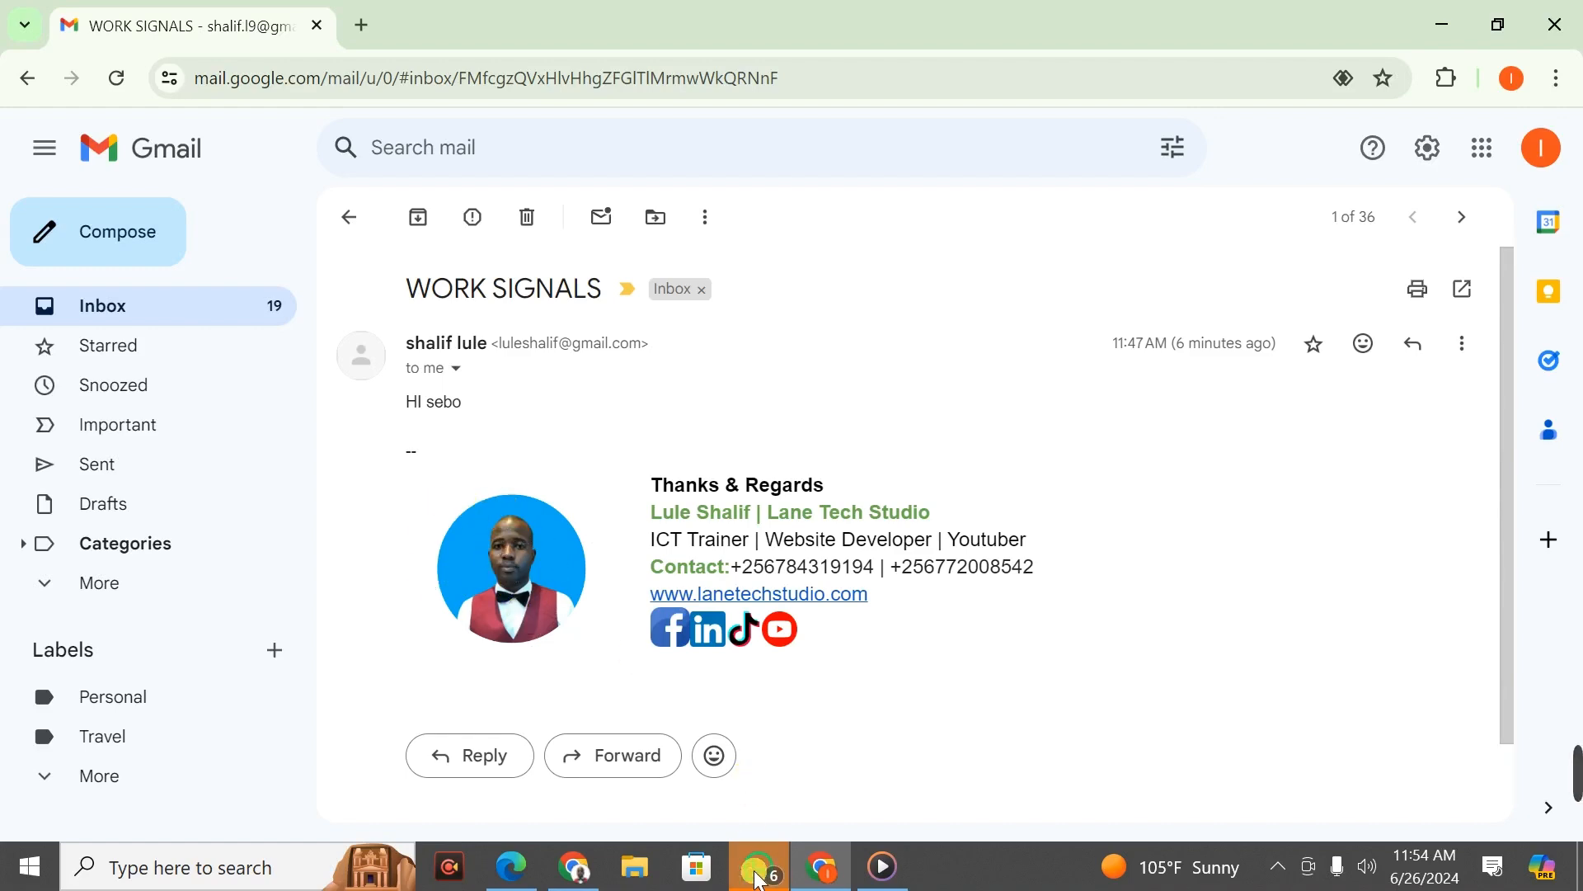
# Switch to Canva in the other browser window and search its templates for "profile picture"
pyautogui.moveTo(575, 880)
pyautogui.click(578, 730)
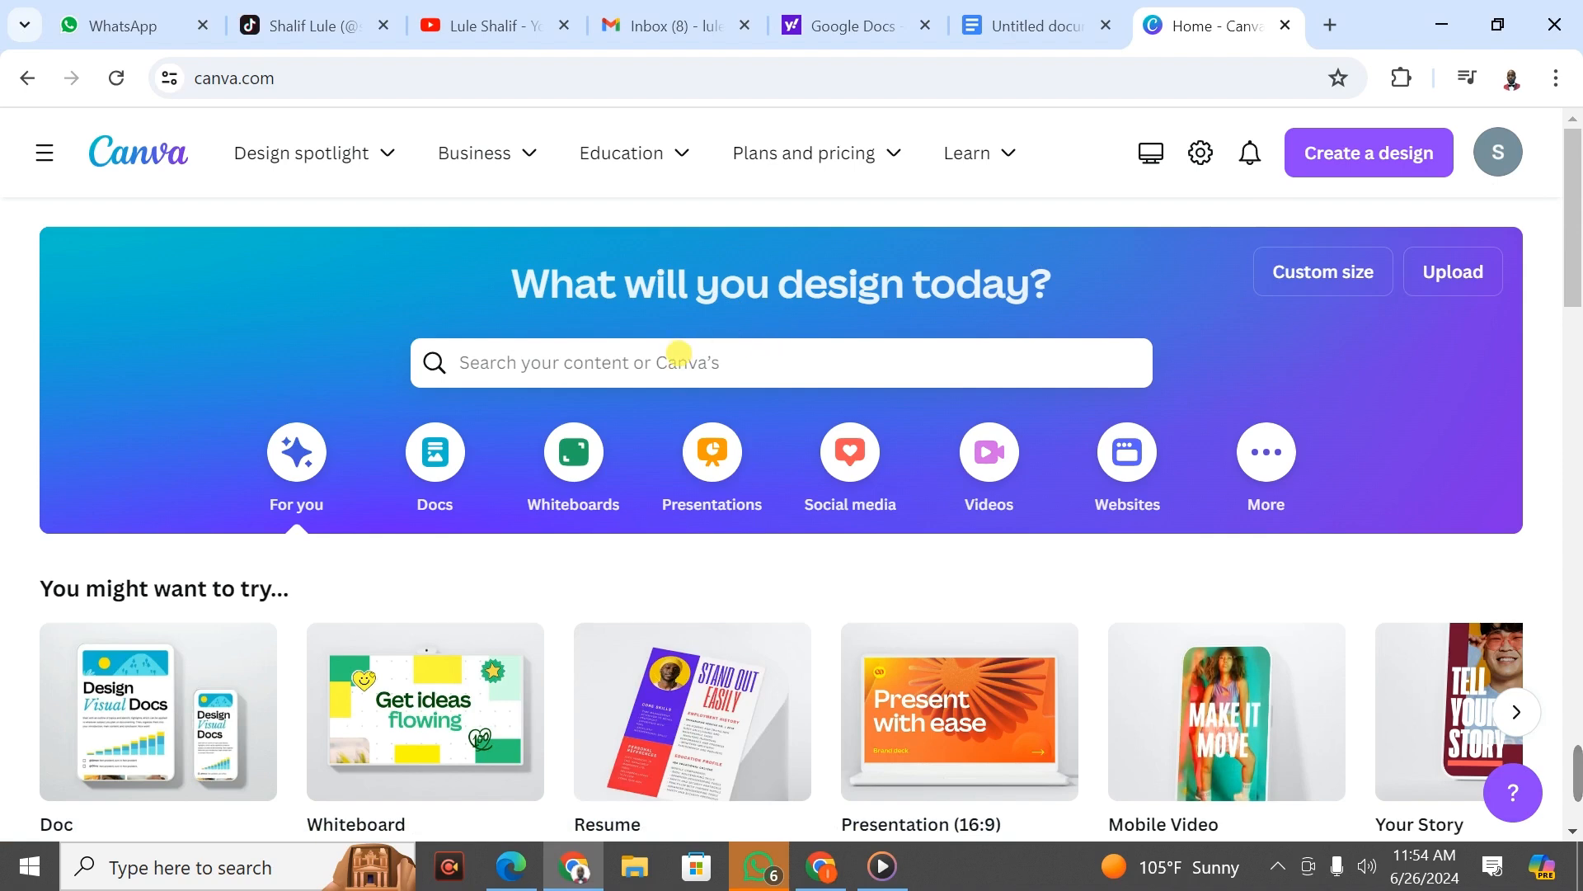
pyautogui.click(679, 355)
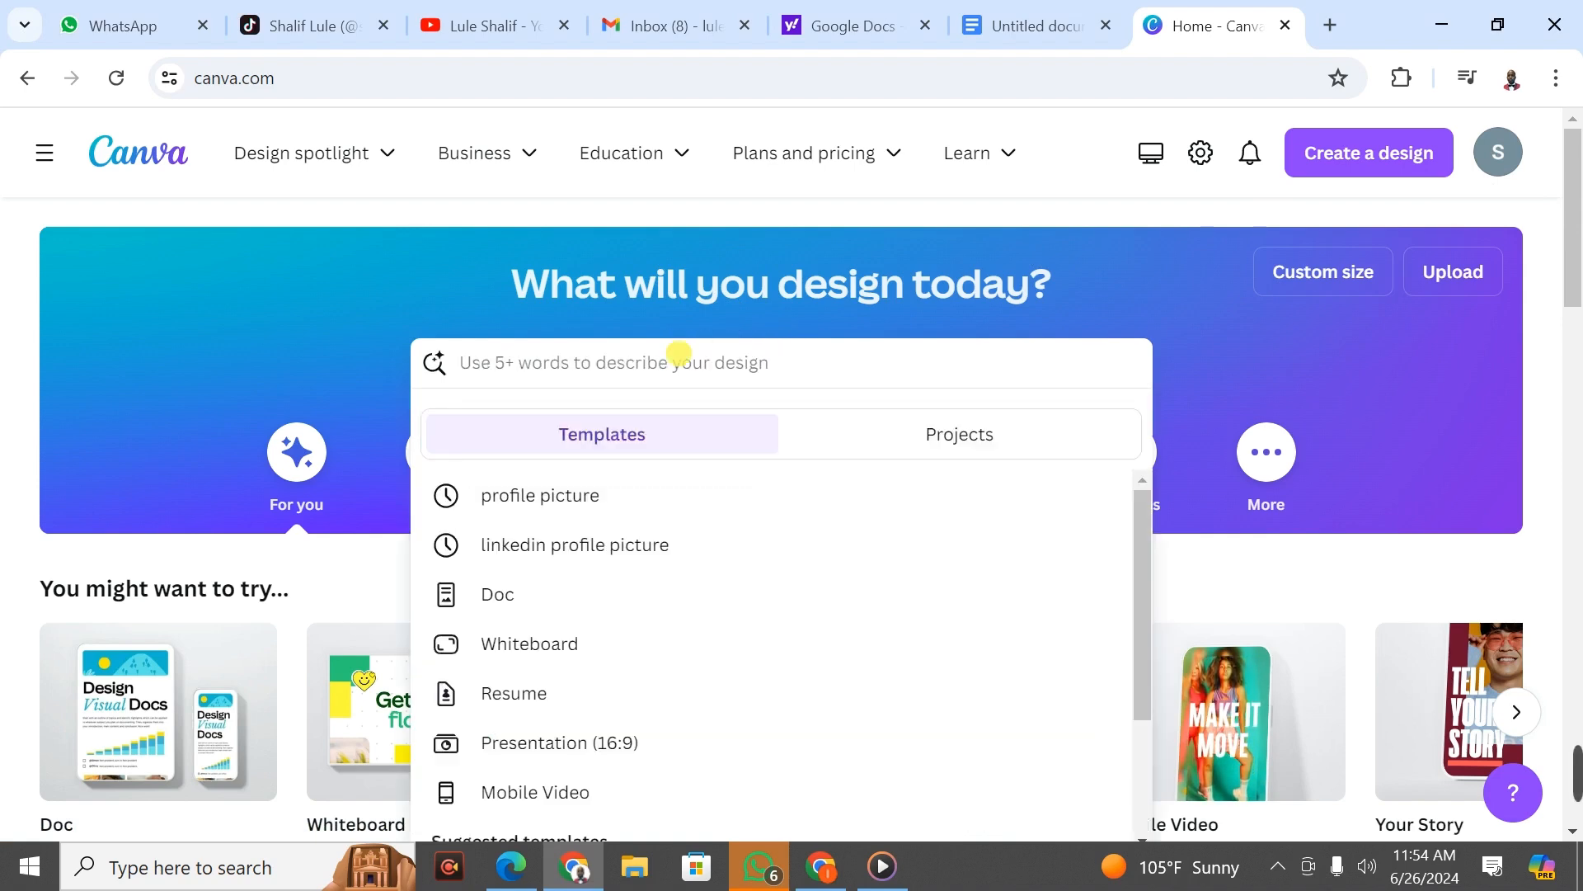
pyautogui.click(513, 499)
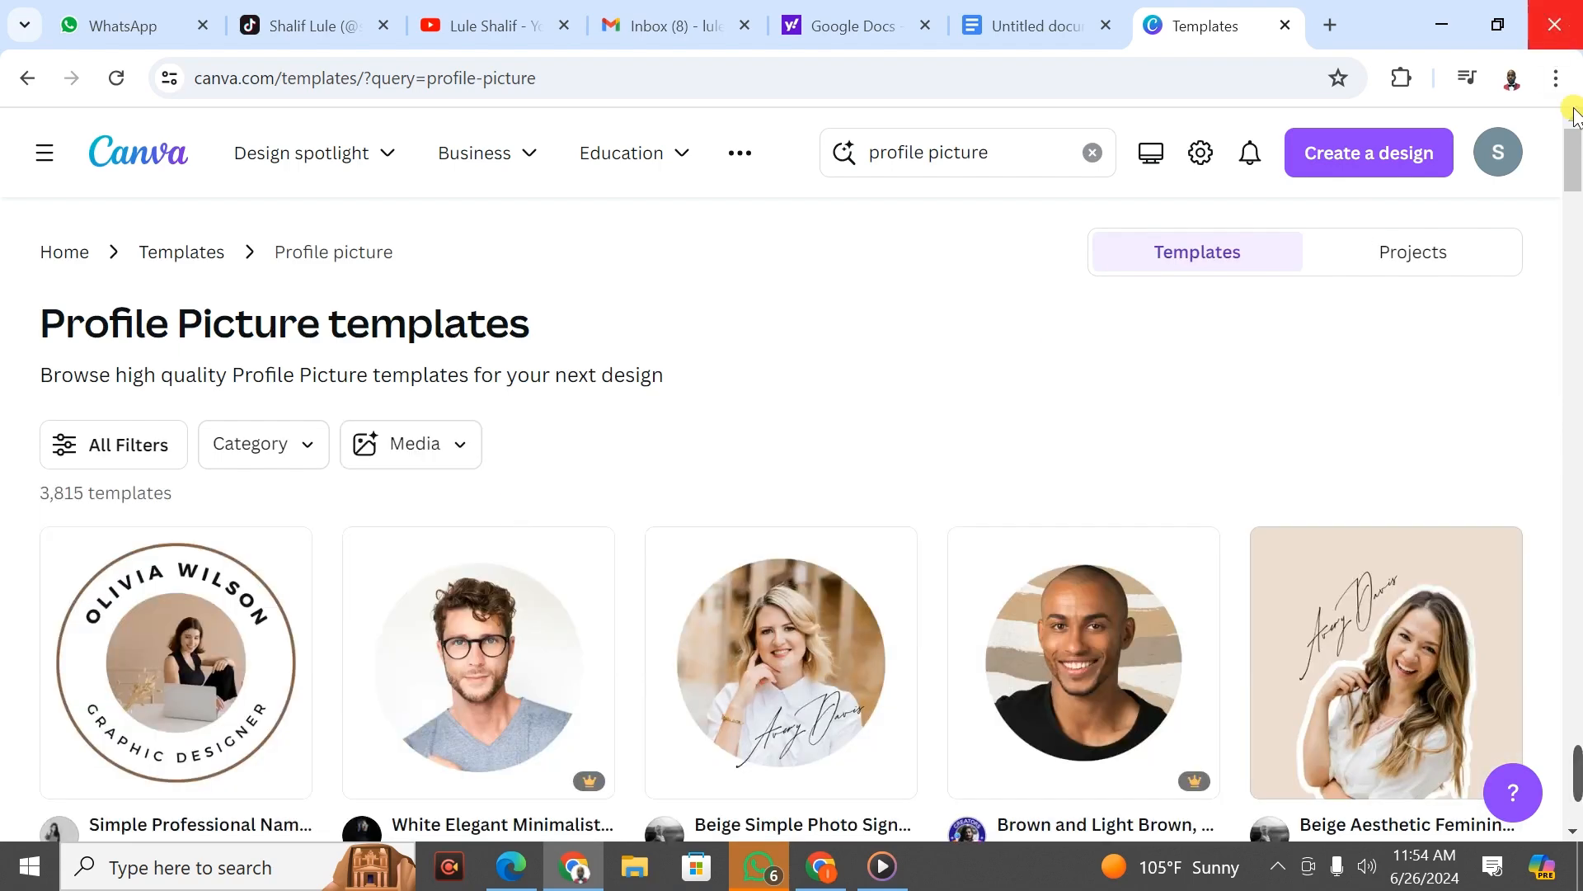
# Browse the profile picture templates and open "Beige Simple Photo Signature Twitter Profile Picture" for customization
pyautogui.moveTo(1571, 161)
pyautogui.mouseDown()
pyautogui.moveTo(1567, 213)
pyautogui.moveTo(1567, 177)
pyautogui.mouseUp()
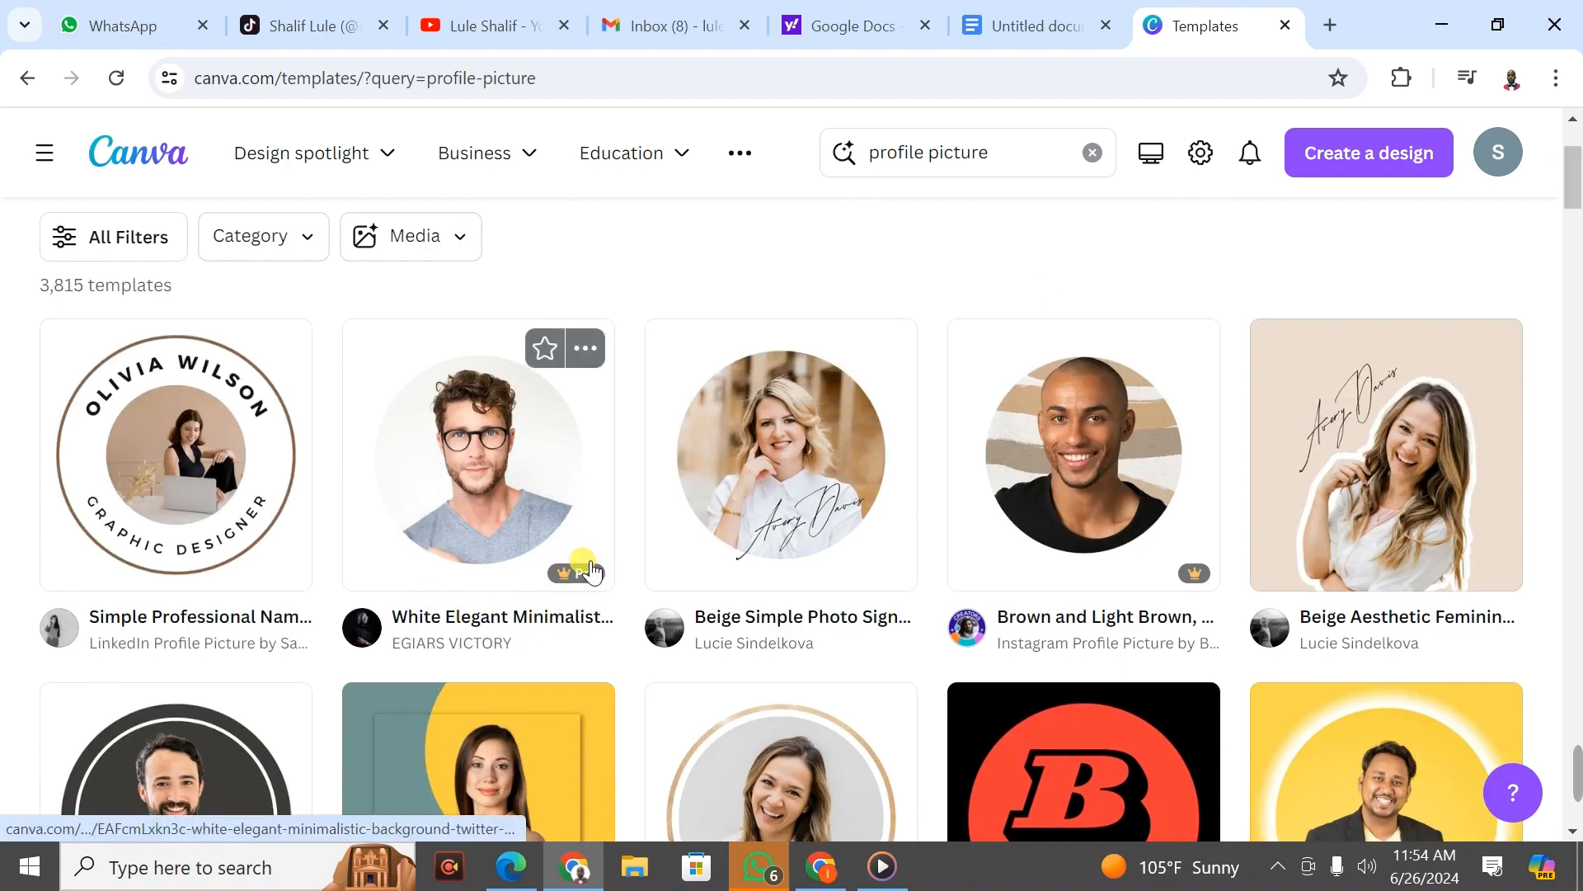
pyautogui.moveTo(571, 576)
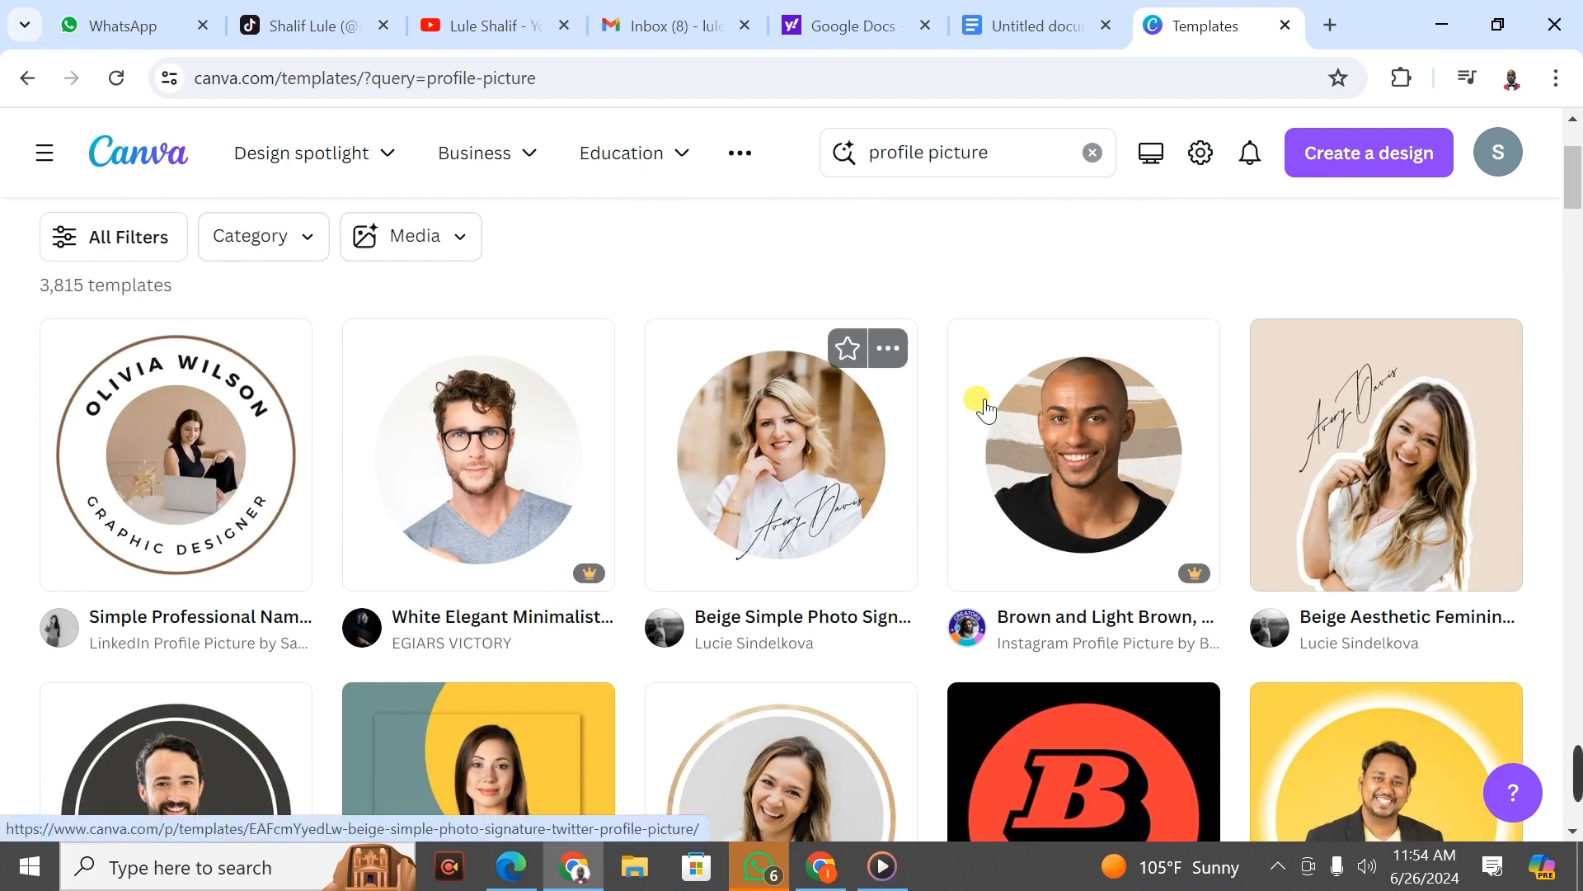
pyautogui.moveTo(1575, 186)
pyautogui.mouseDown()
pyautogui.moveTo(1567, 437)
pyautogui.moveTo(1567, 182)
pyautogui.mouseUp()
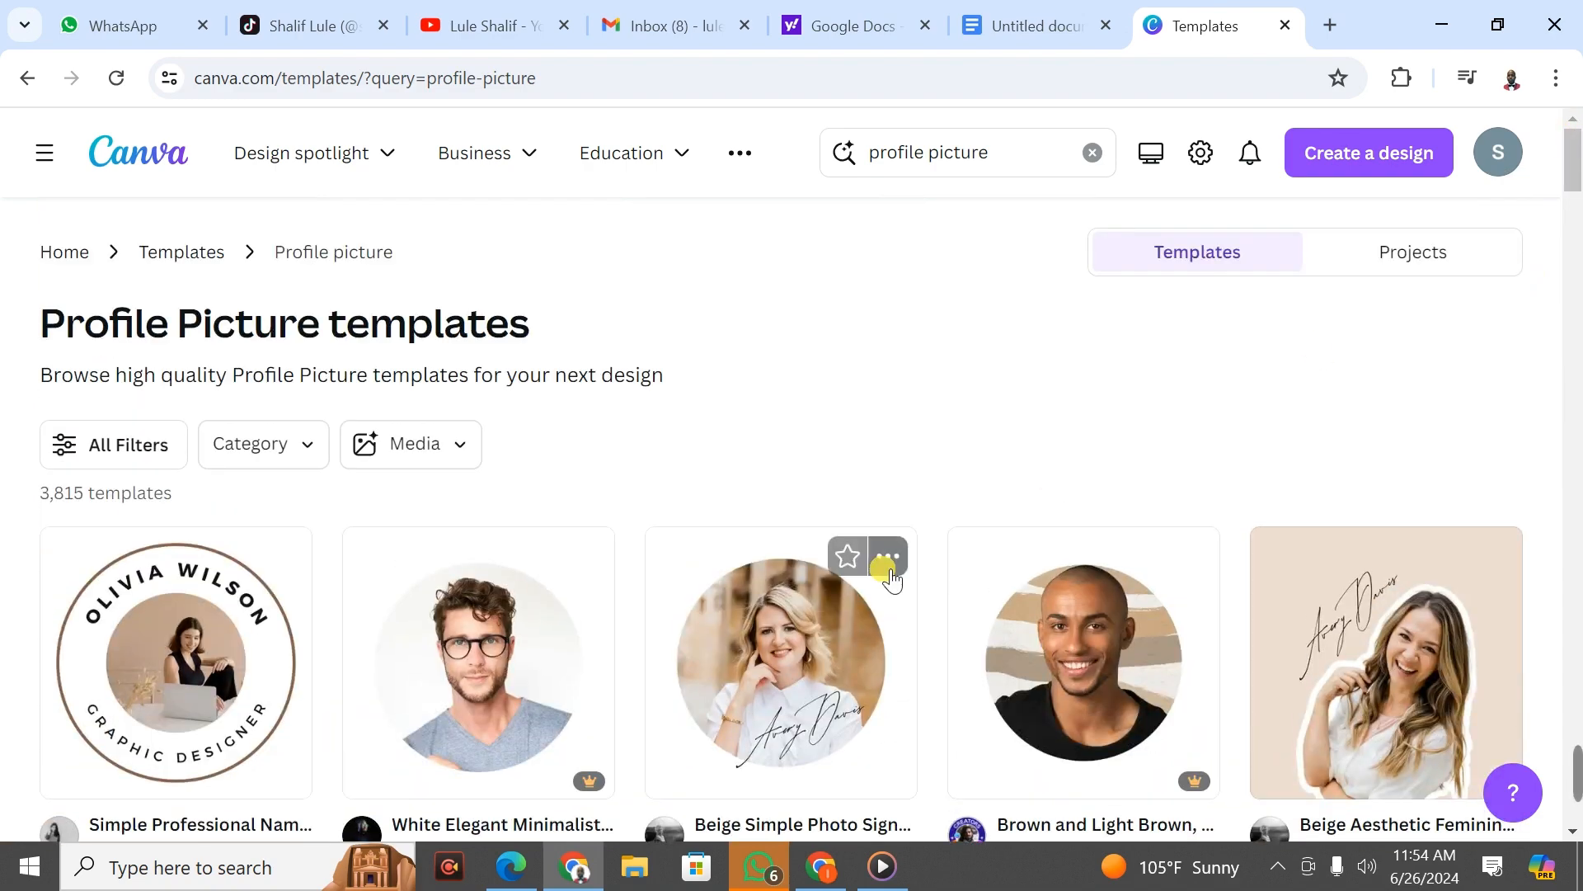
pyautogui.click(780, 659)
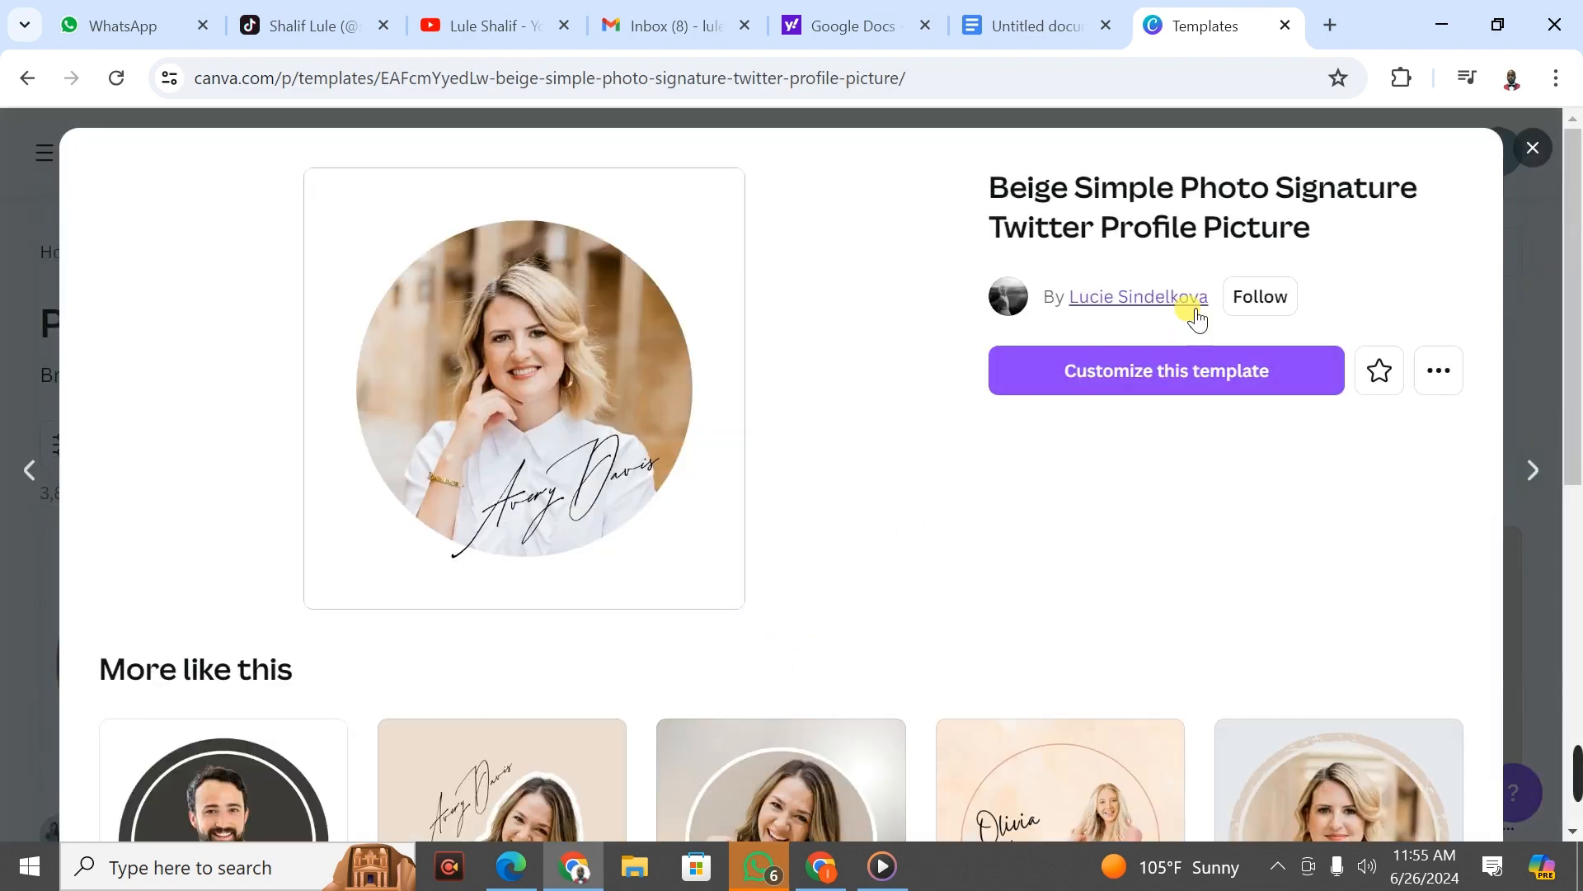
pyautogui.click(1156, 382)
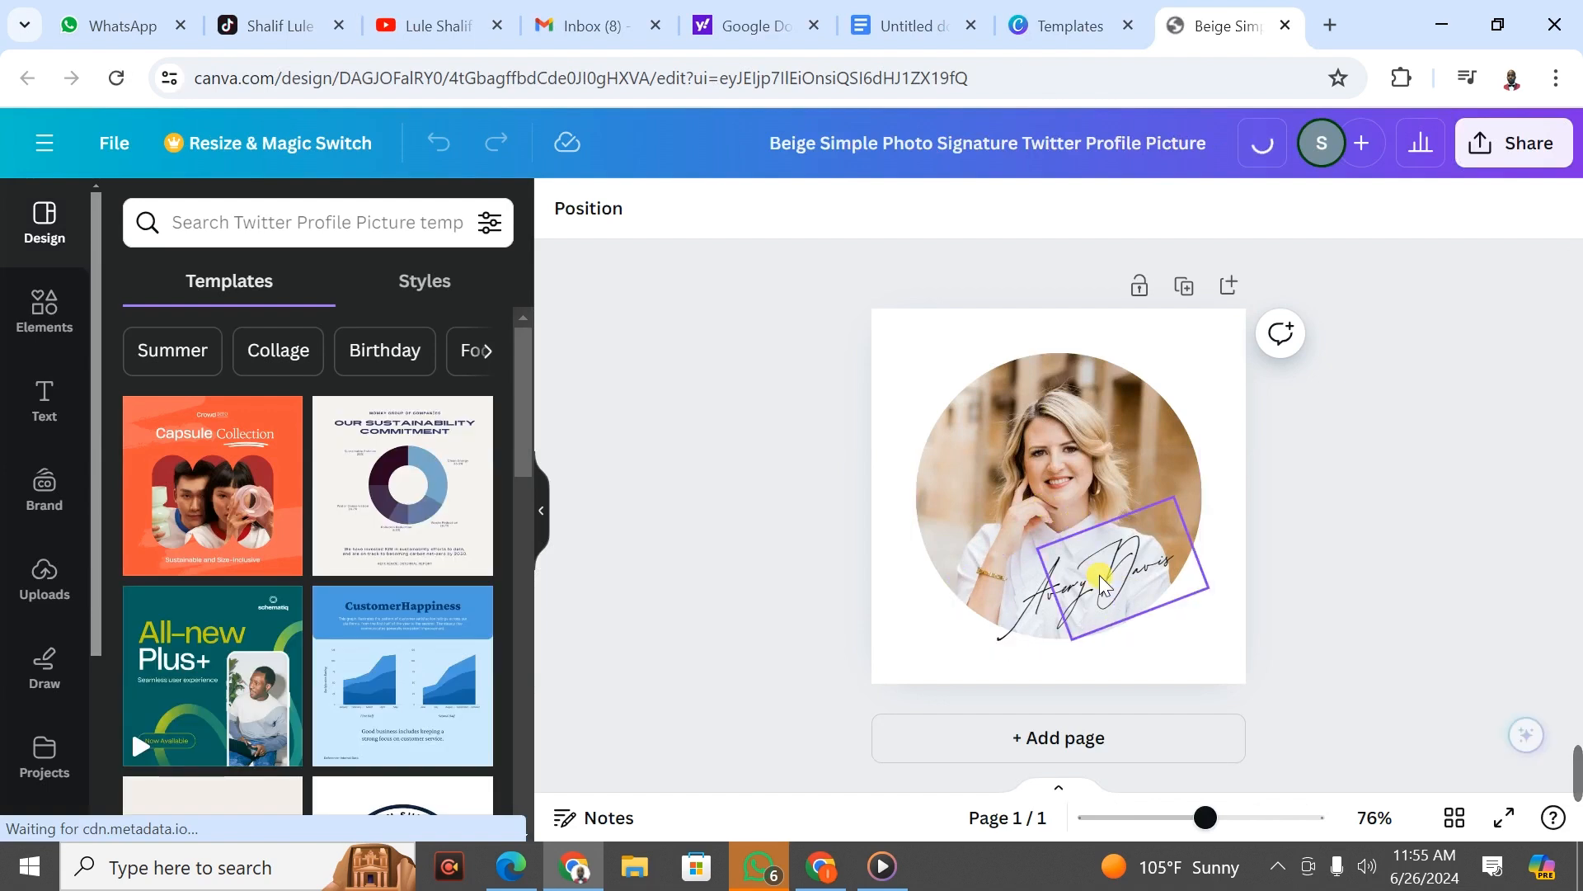
# Delete both handwritten signature text elements from the circular photo
pyautogui.click(1040, 600)
pyautogui.press('Delete')
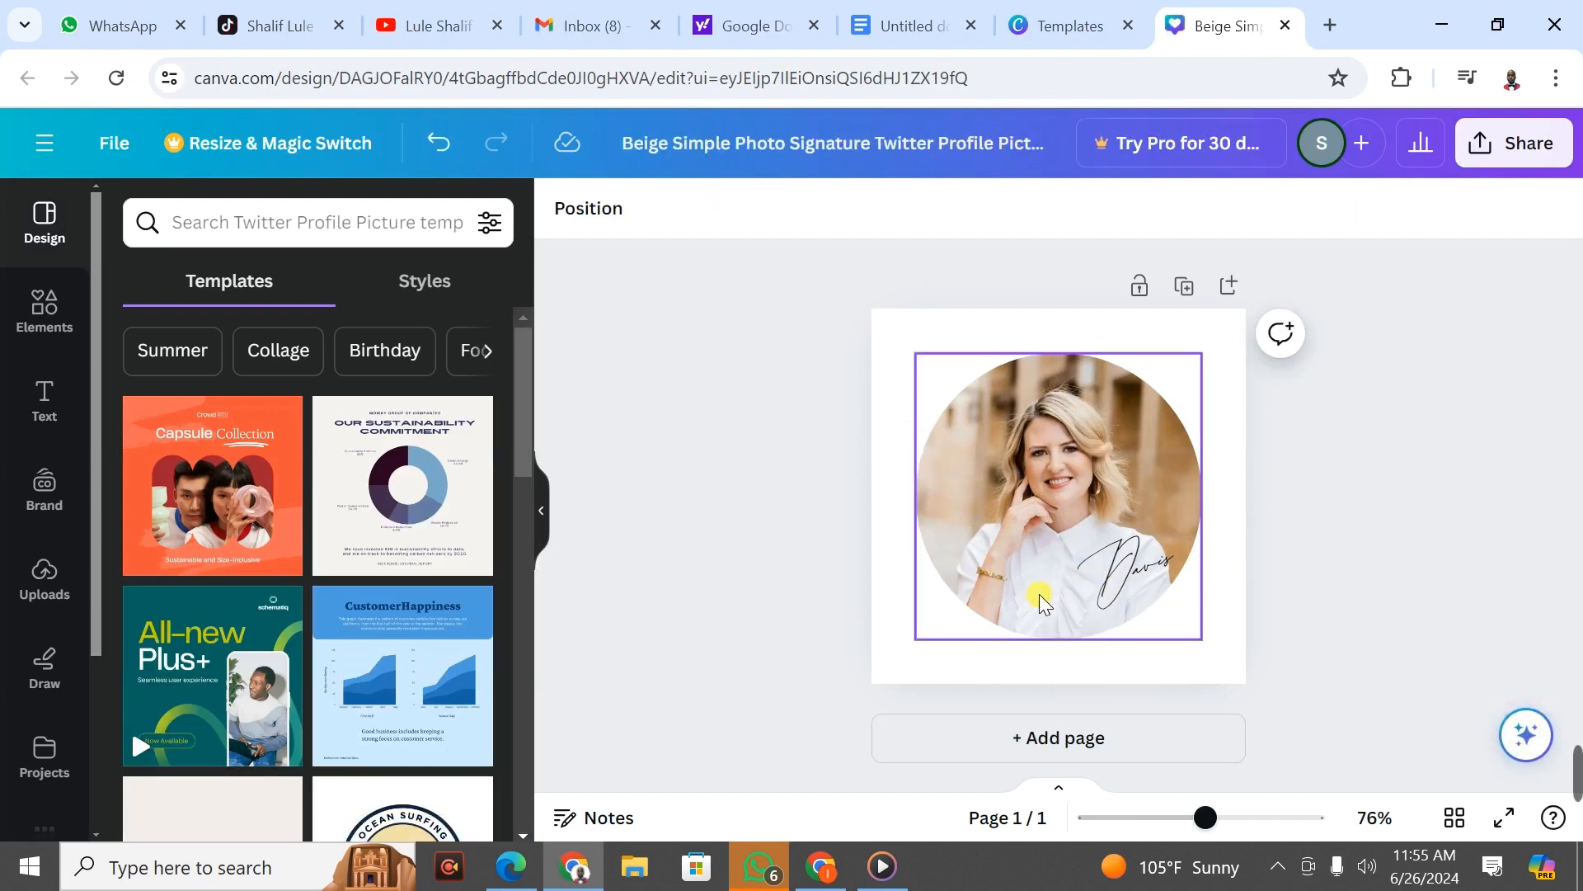
pyautogui.click(1138, 587)
pyautogui.press('Delete')
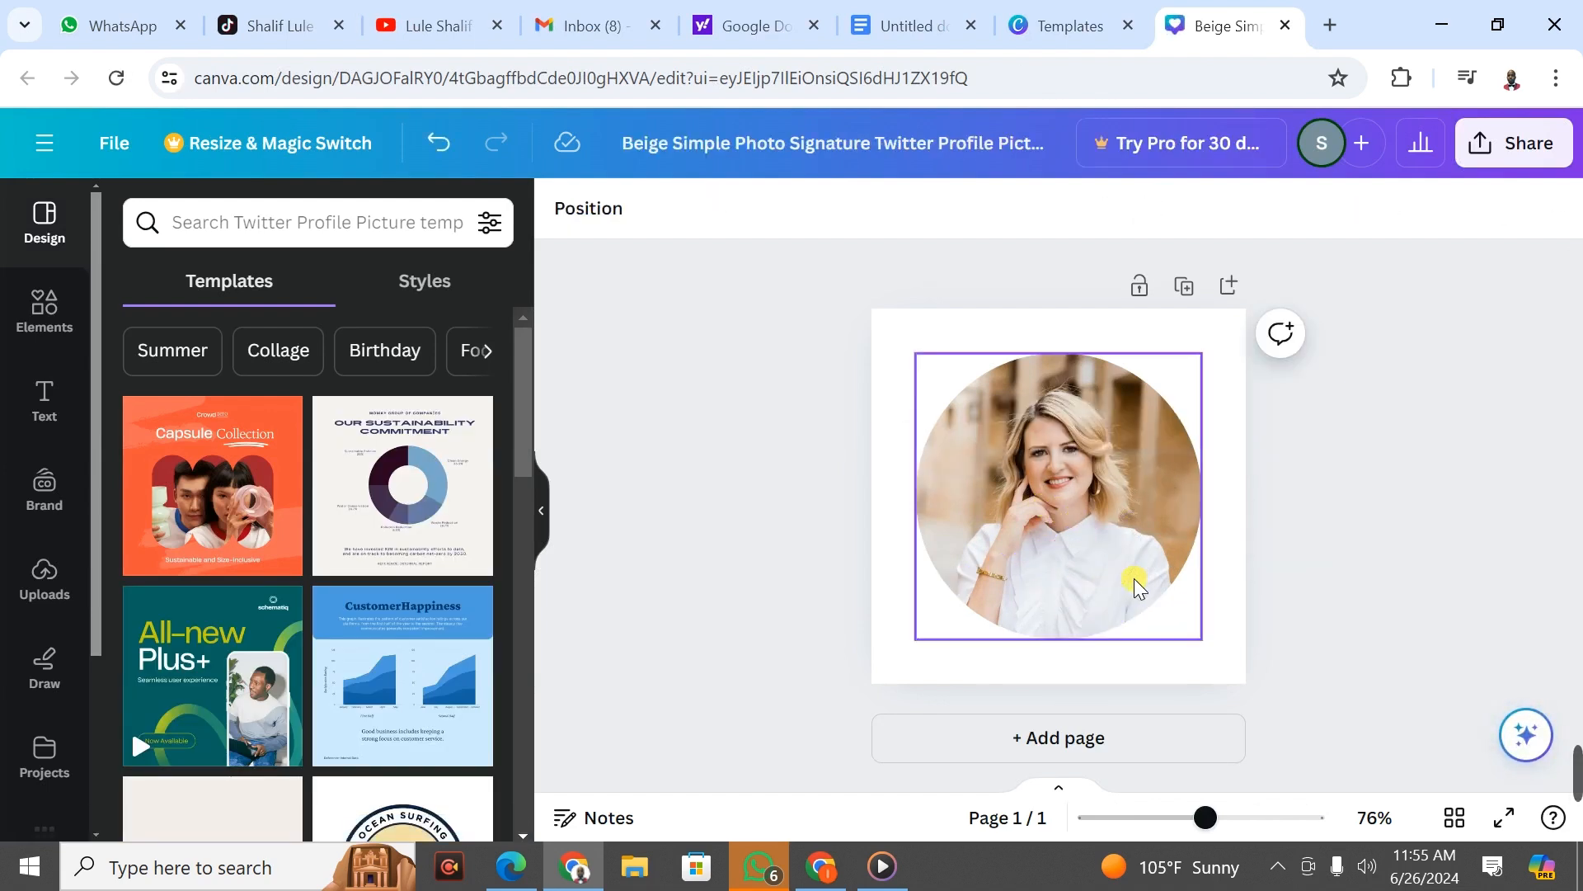
pyautogui.click(1242, 324)
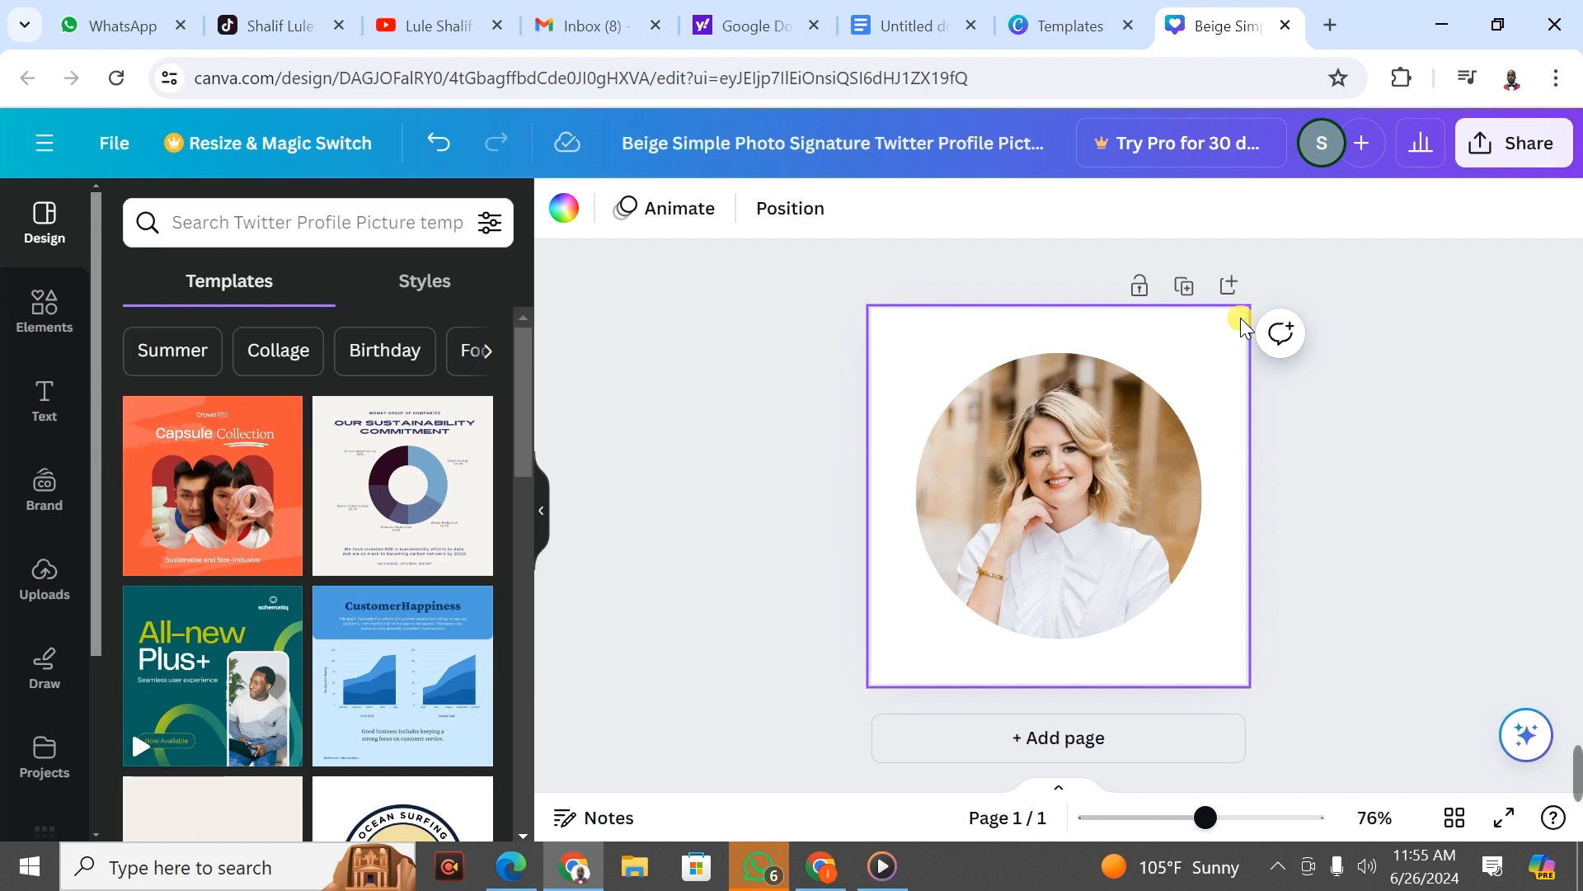
pyautogui.rightClick(1242, 323)
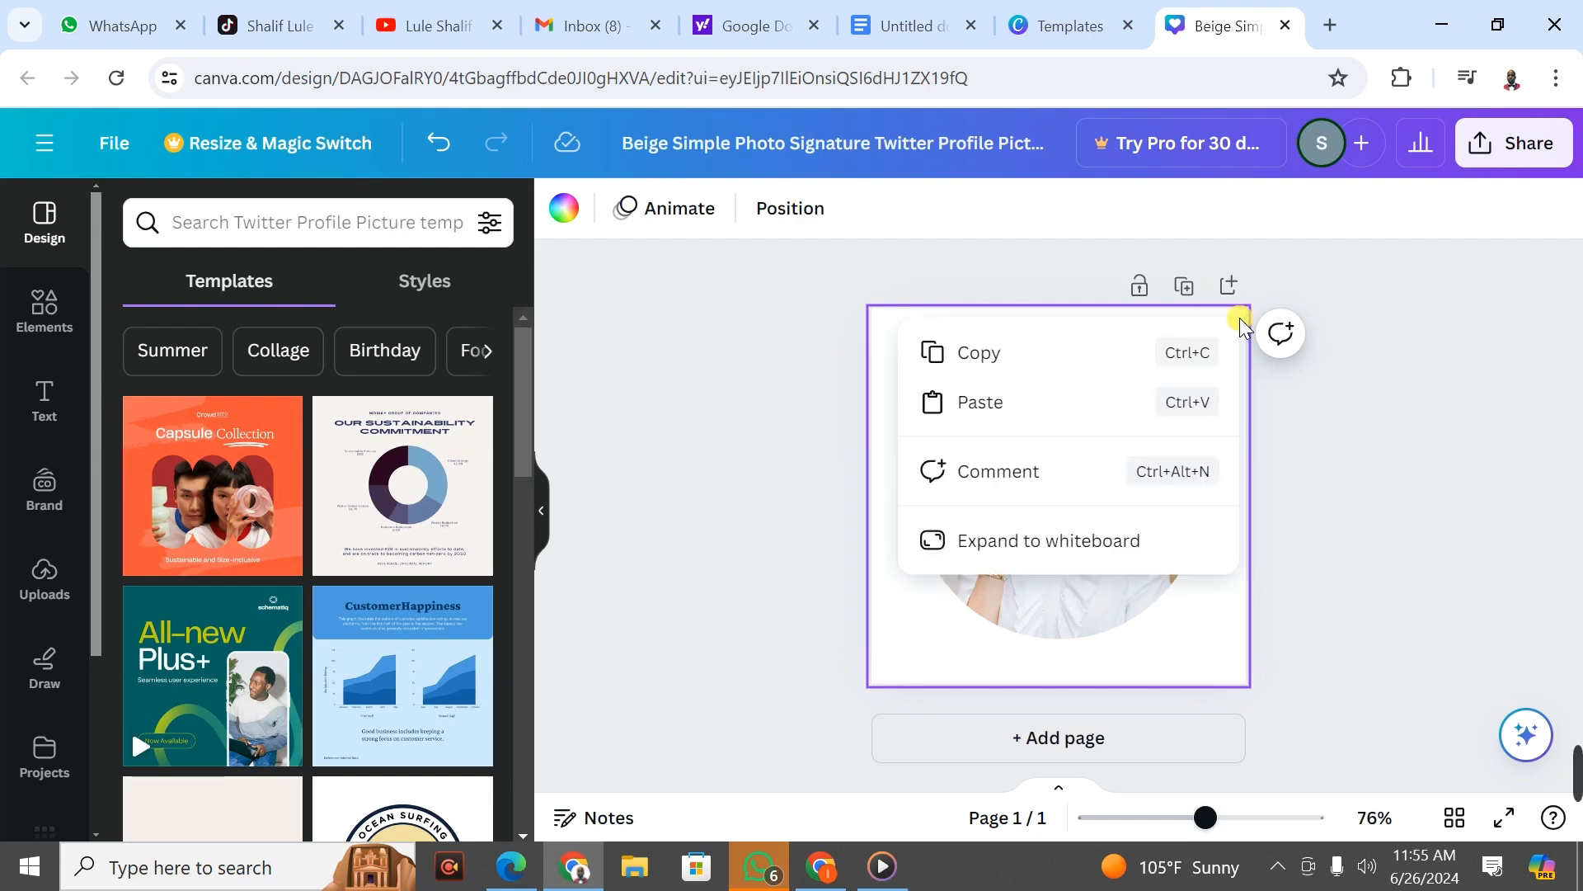
pyautogui.click(1210, 668)
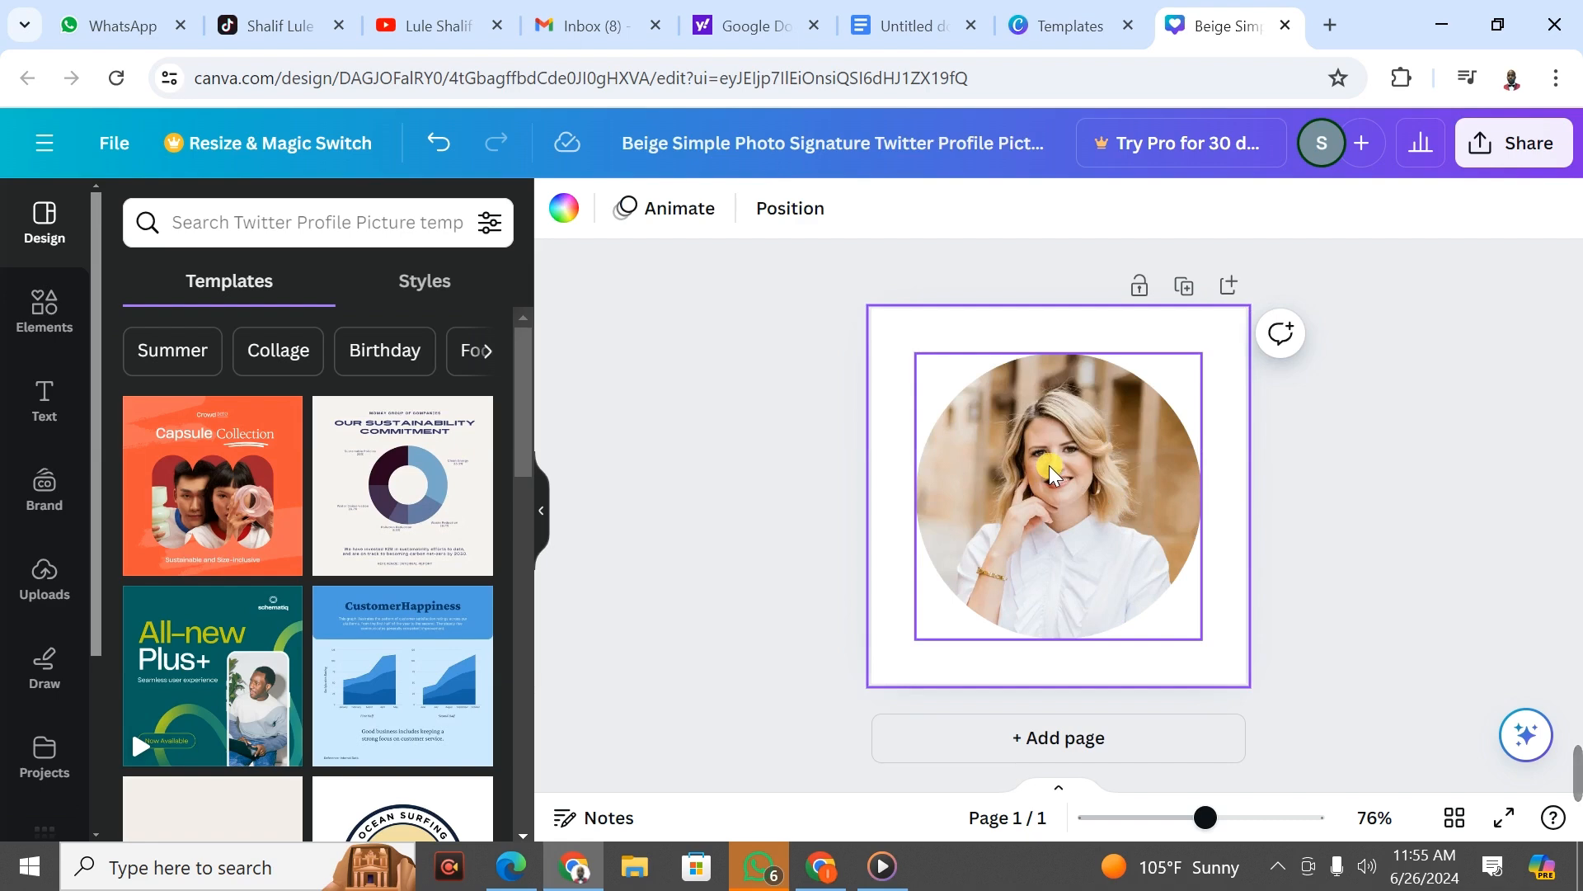
# Replace the woman's photo in the circular frame with the first uploaded portrait on a blue background
pyautogui.click(975, 470)
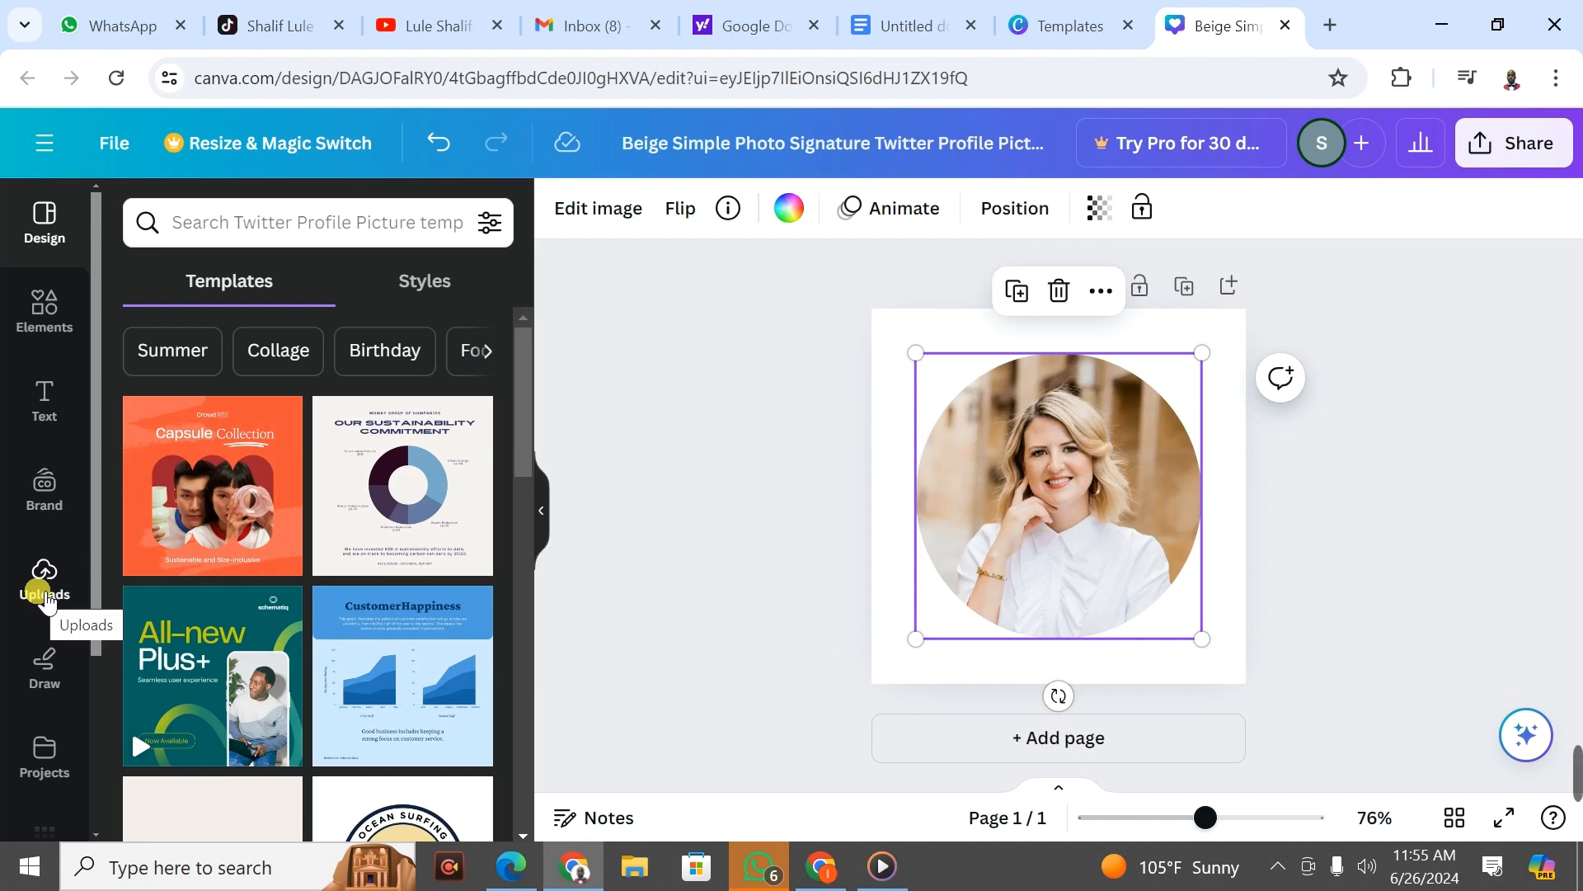
pyautogui.click(45, 596)
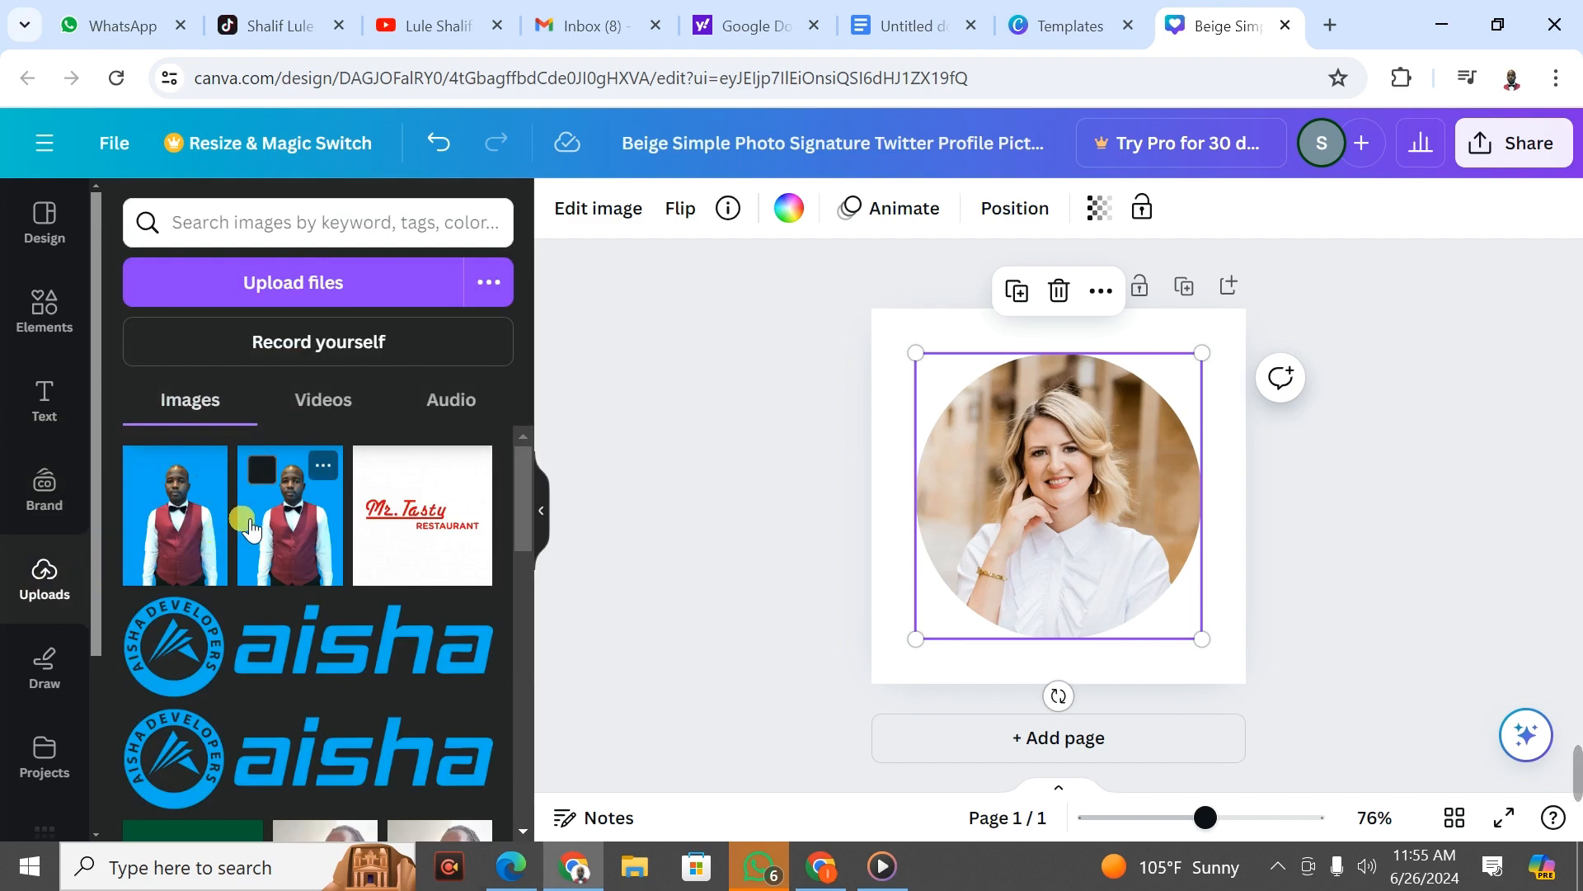
pyautogui.click(358, 282)
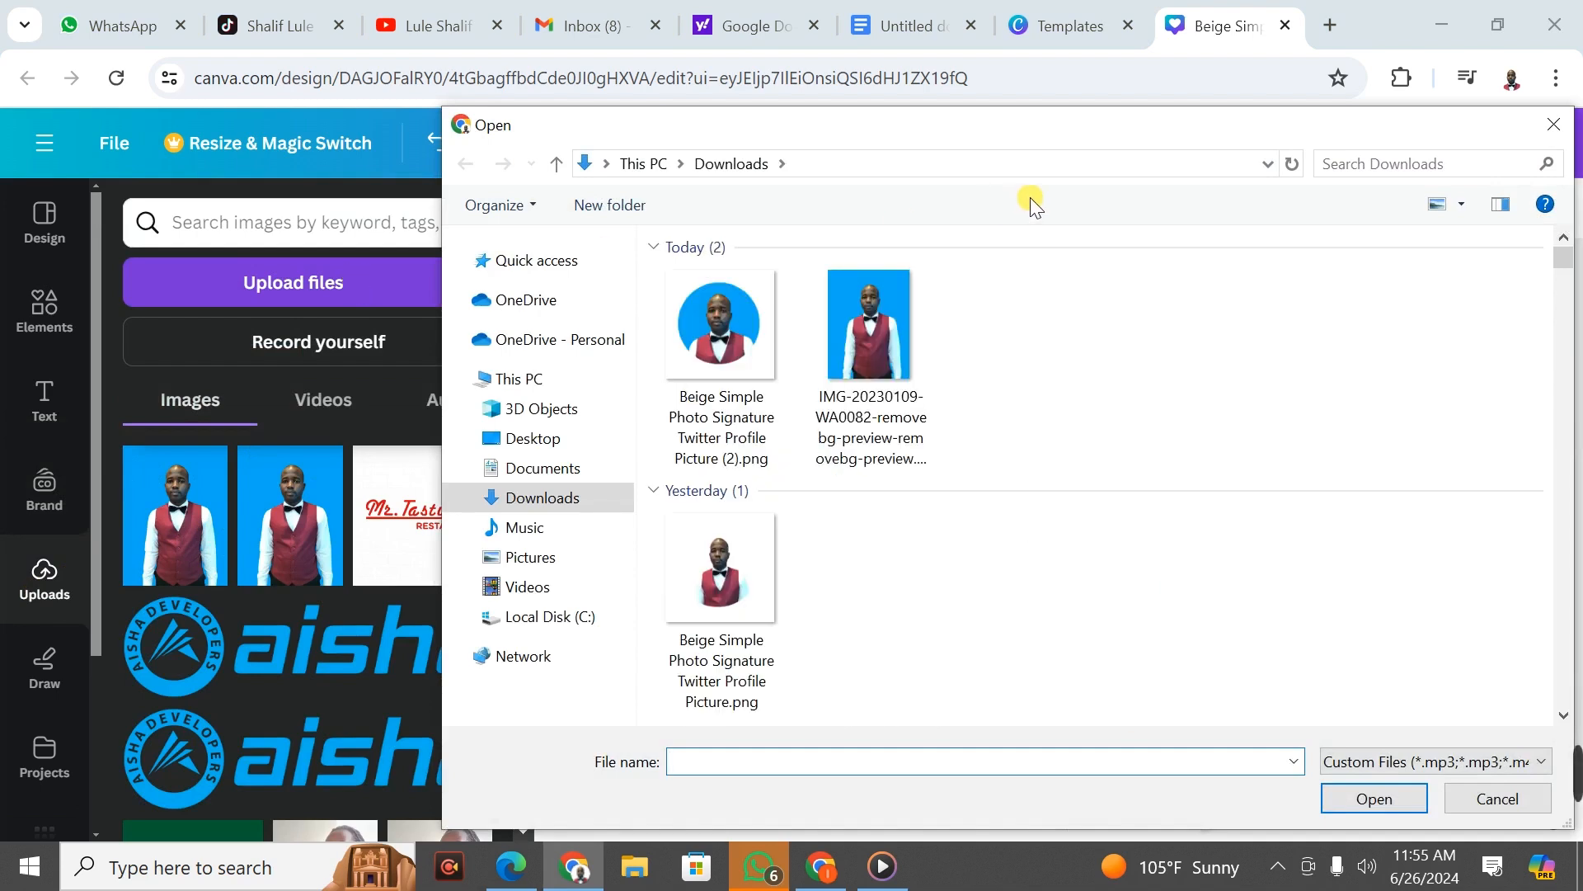
pyautogui.click(1547, 128)
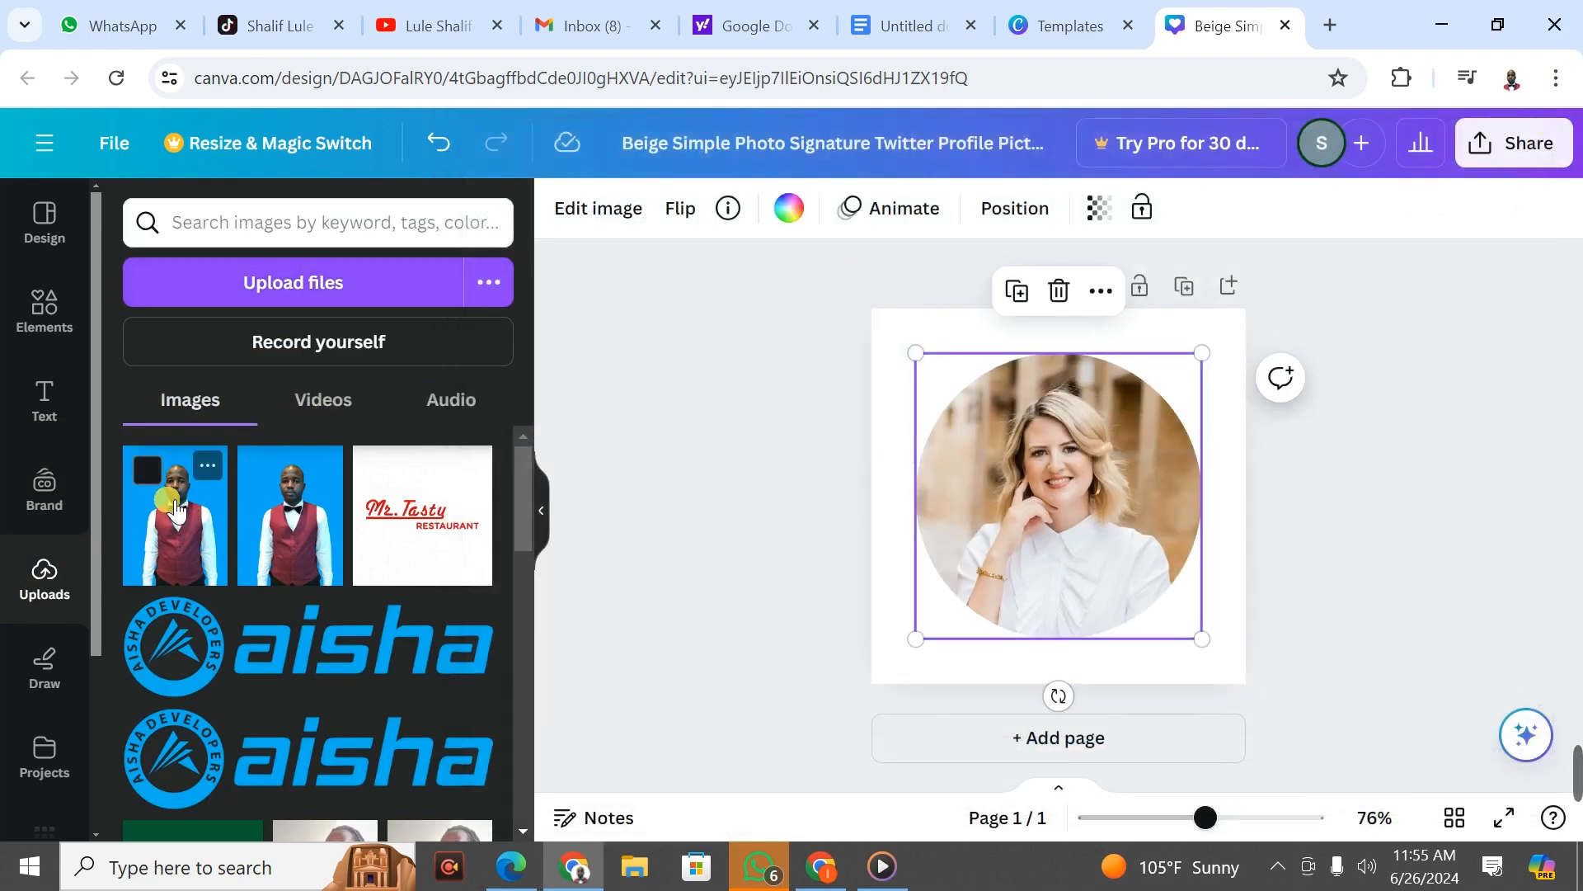
pyautogui.click(176, 509)
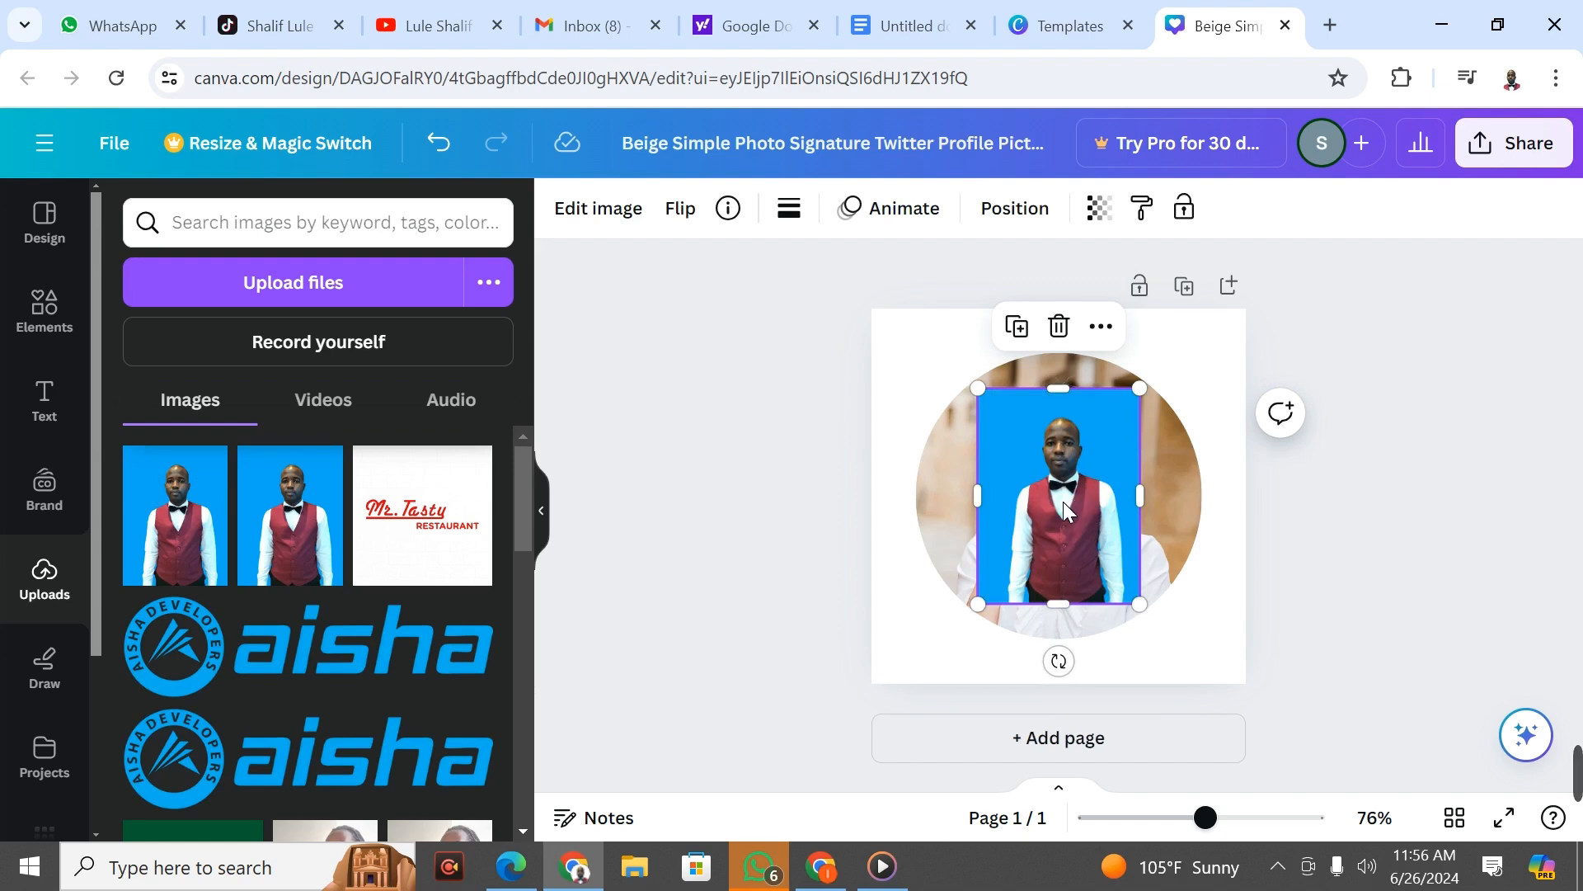
pyautogui.moveTo(1093, 509)
pyautogui.mouseDown()
pyautogui.moveTo(954, 547)
pyautogui.moveTo(1116, 505)
pyautogui.moveTo(1069, 499)
pyautogui.mouseUp()
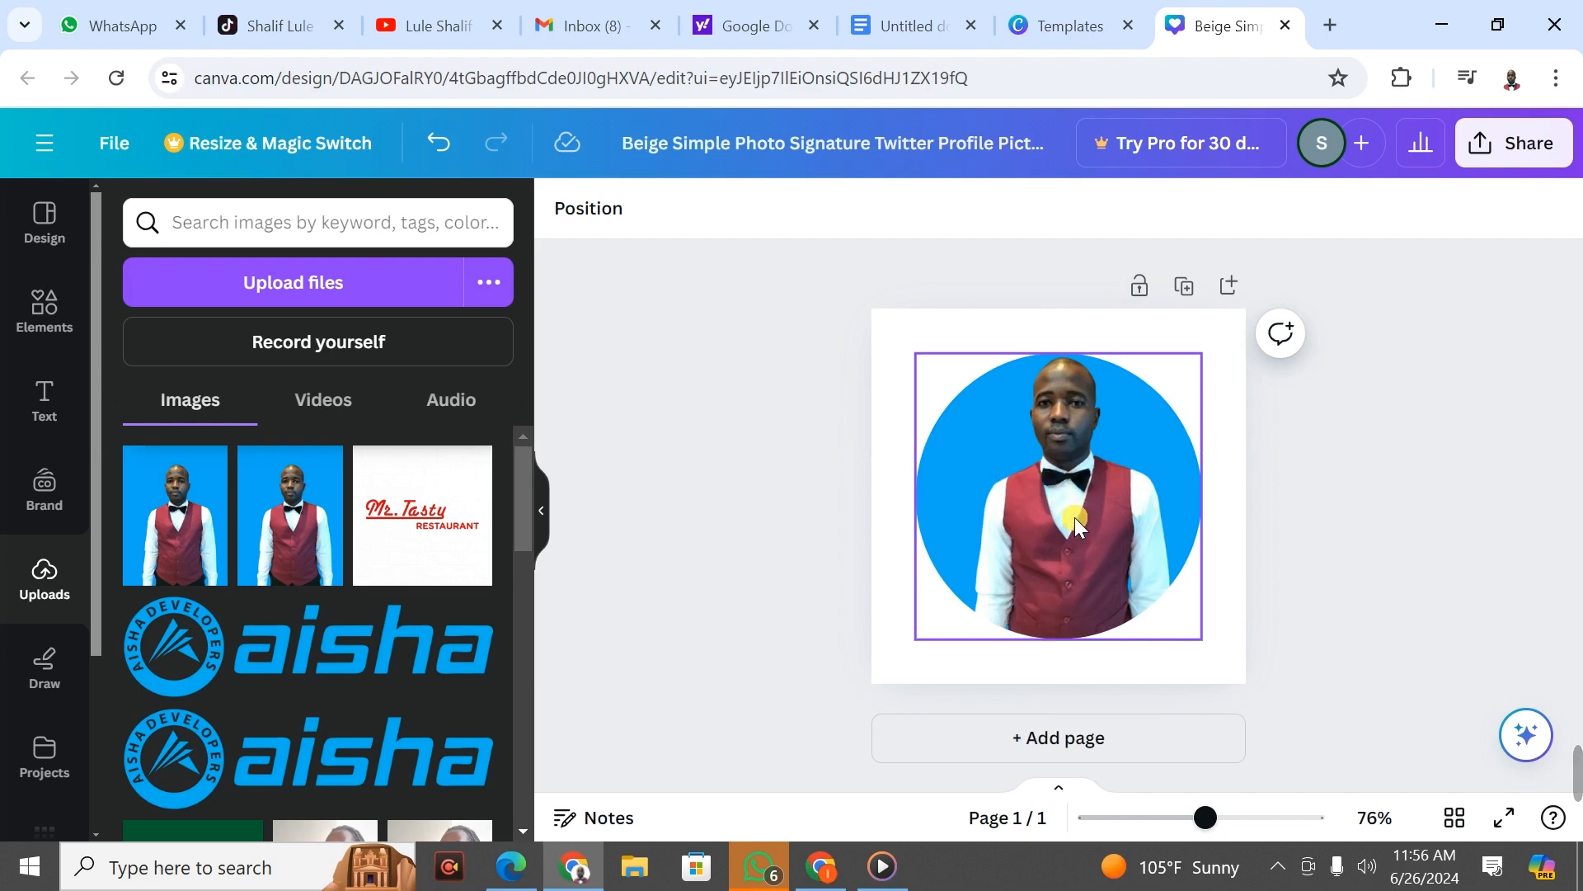
# Enlarge and reposition the portrait within its circular crop so the head and upper chest fill the frame, and apply the crop
pyautogui.click(1071, 503)
pyautogui.doubleClick(1071, 501)
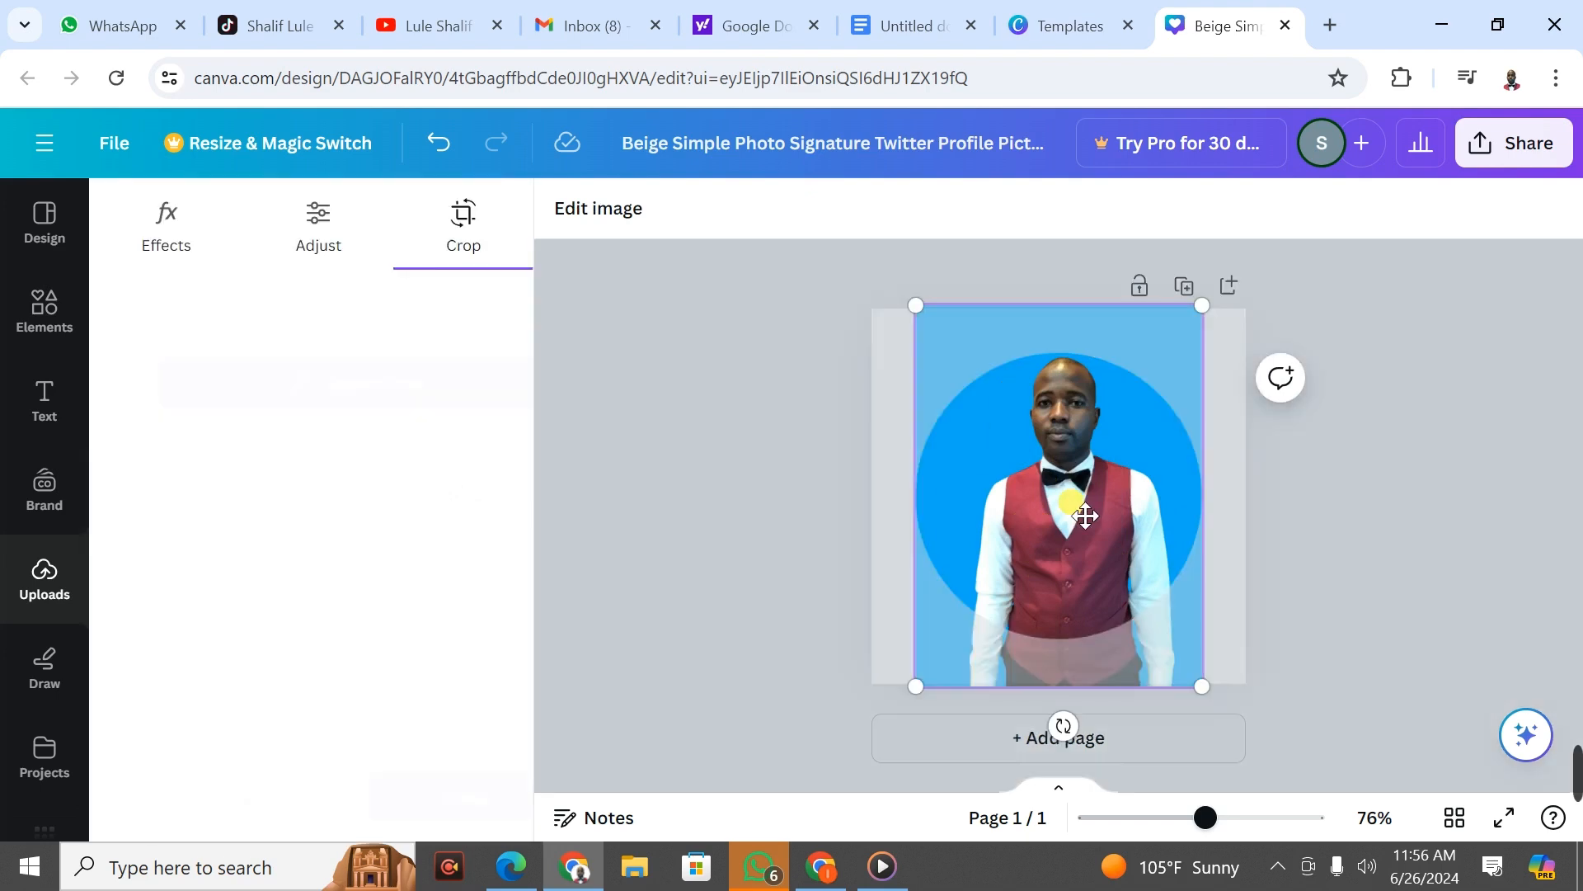
pyautogui.moveTo(1201, 687); pyautogui.dragTo(1340, 823)
pyautogui.moveTo(1131, 506); pyautogui.dragTo(1062, 507)
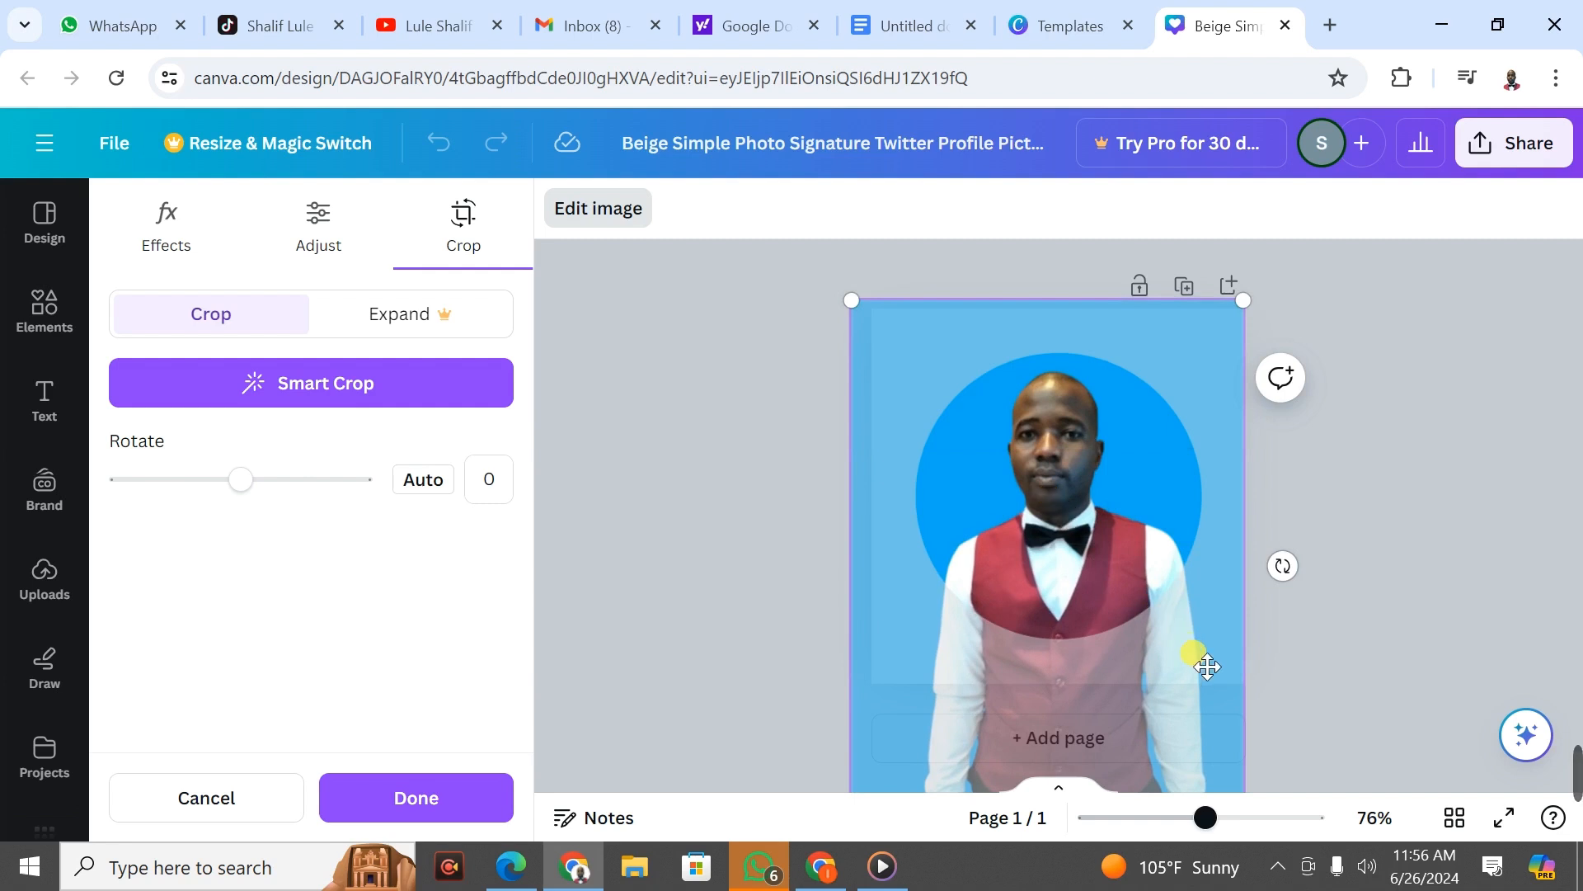
pyautogui.moveTo(1257, 306); pyautogui.dragTo(1288, 287)
pyautogui.moveTo(1056, 561); pyautogui.dragTo(1053, 580)
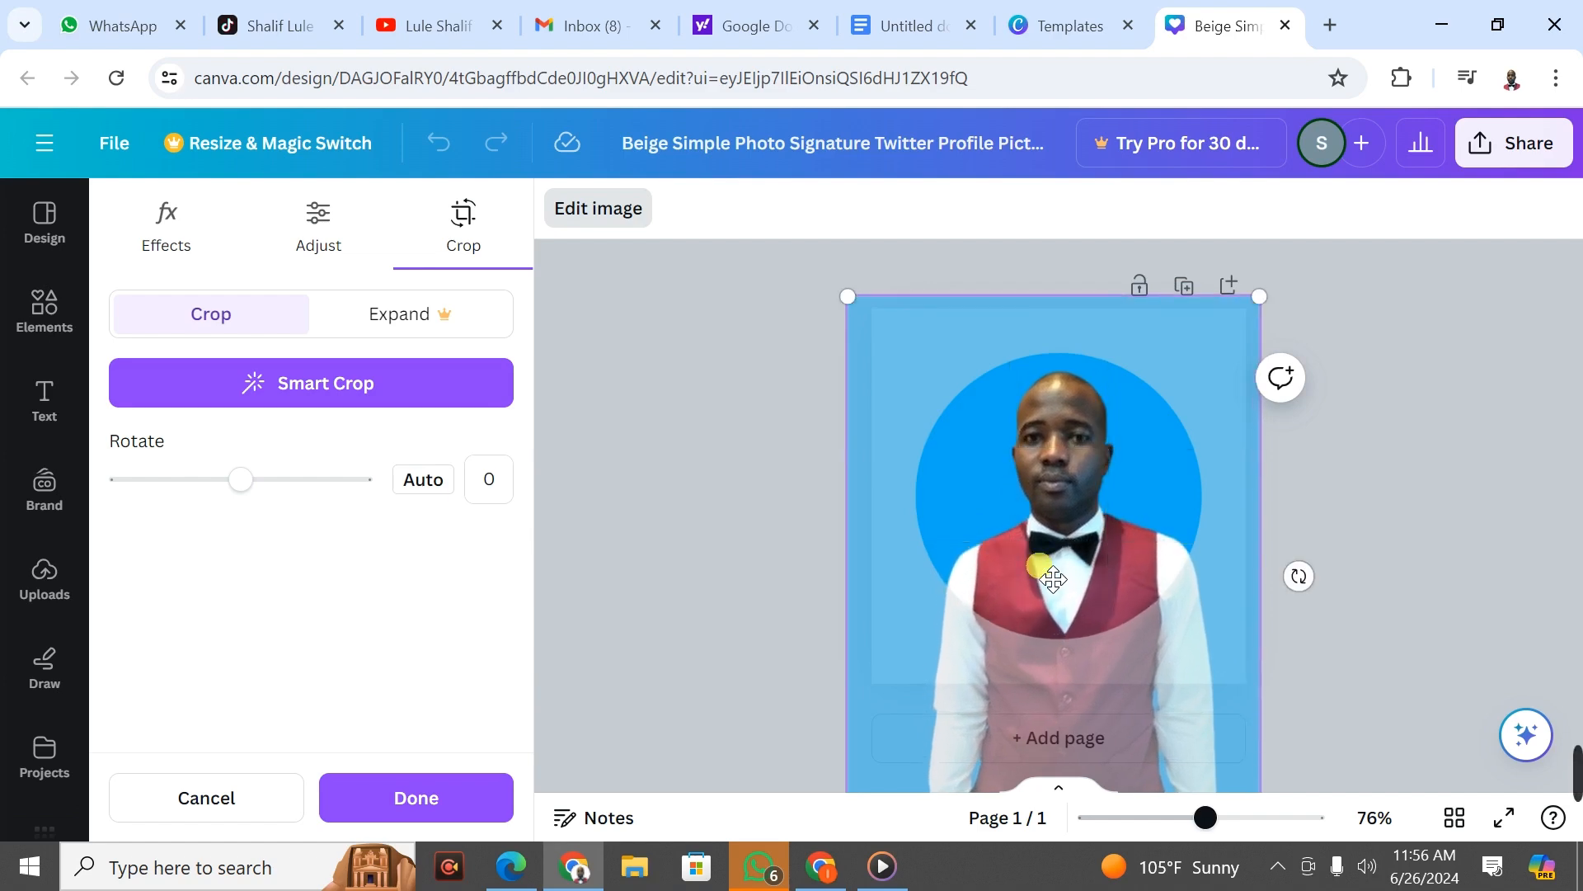
pyautogui.click(414, 796)
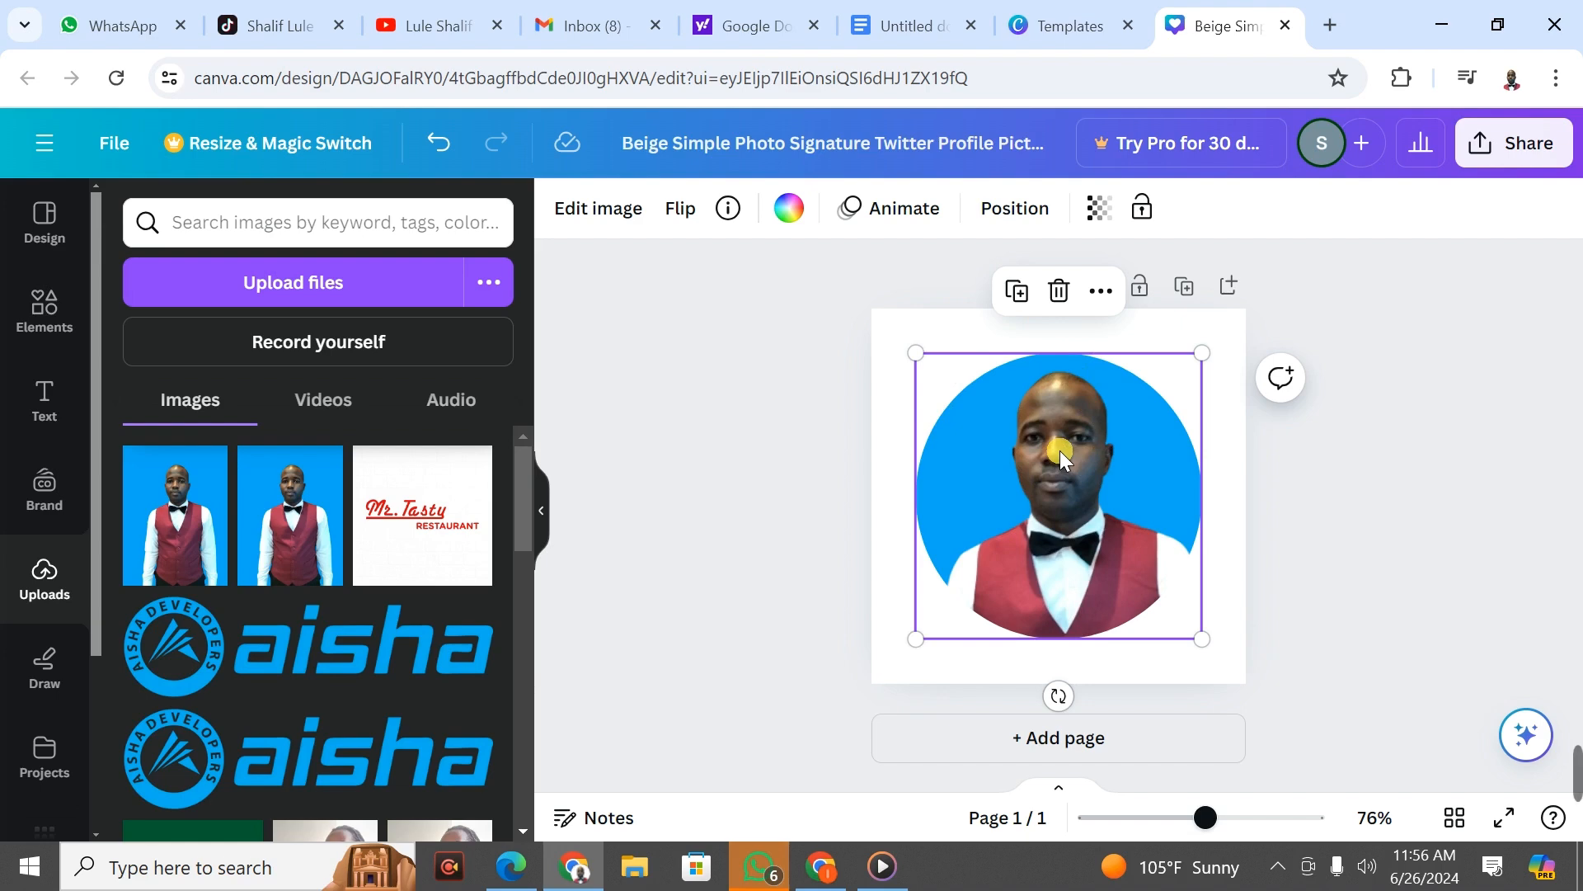
# Download the finished profile picture design as a PNG file
pyautogui.click(1498, 155)
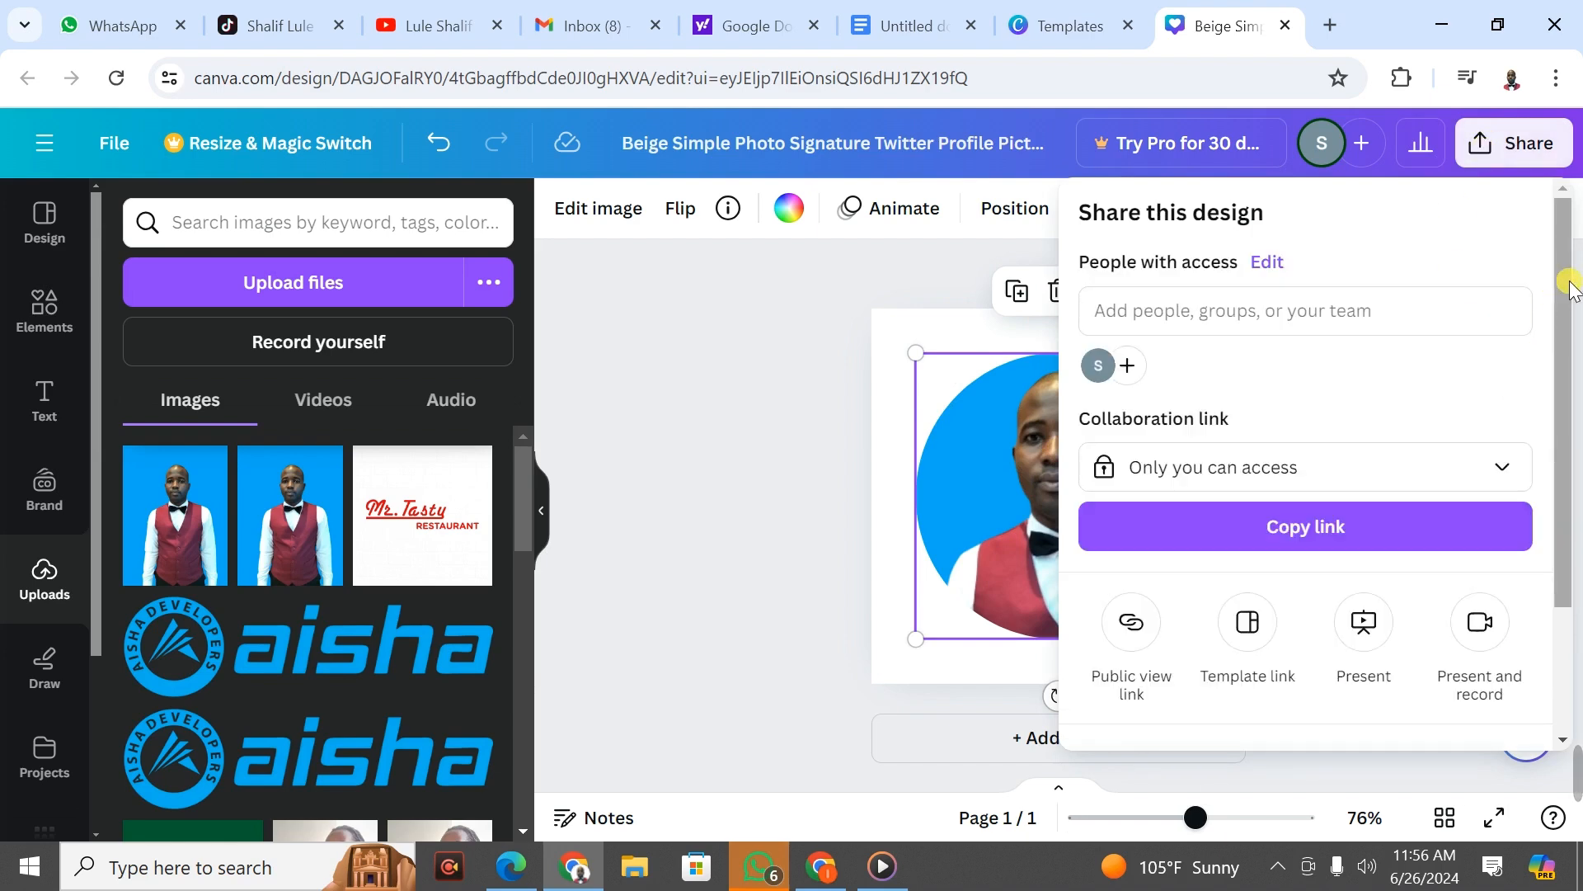
pyautogui.moveTo(1561, 305); pyautogui.dragTo(1568, 459)
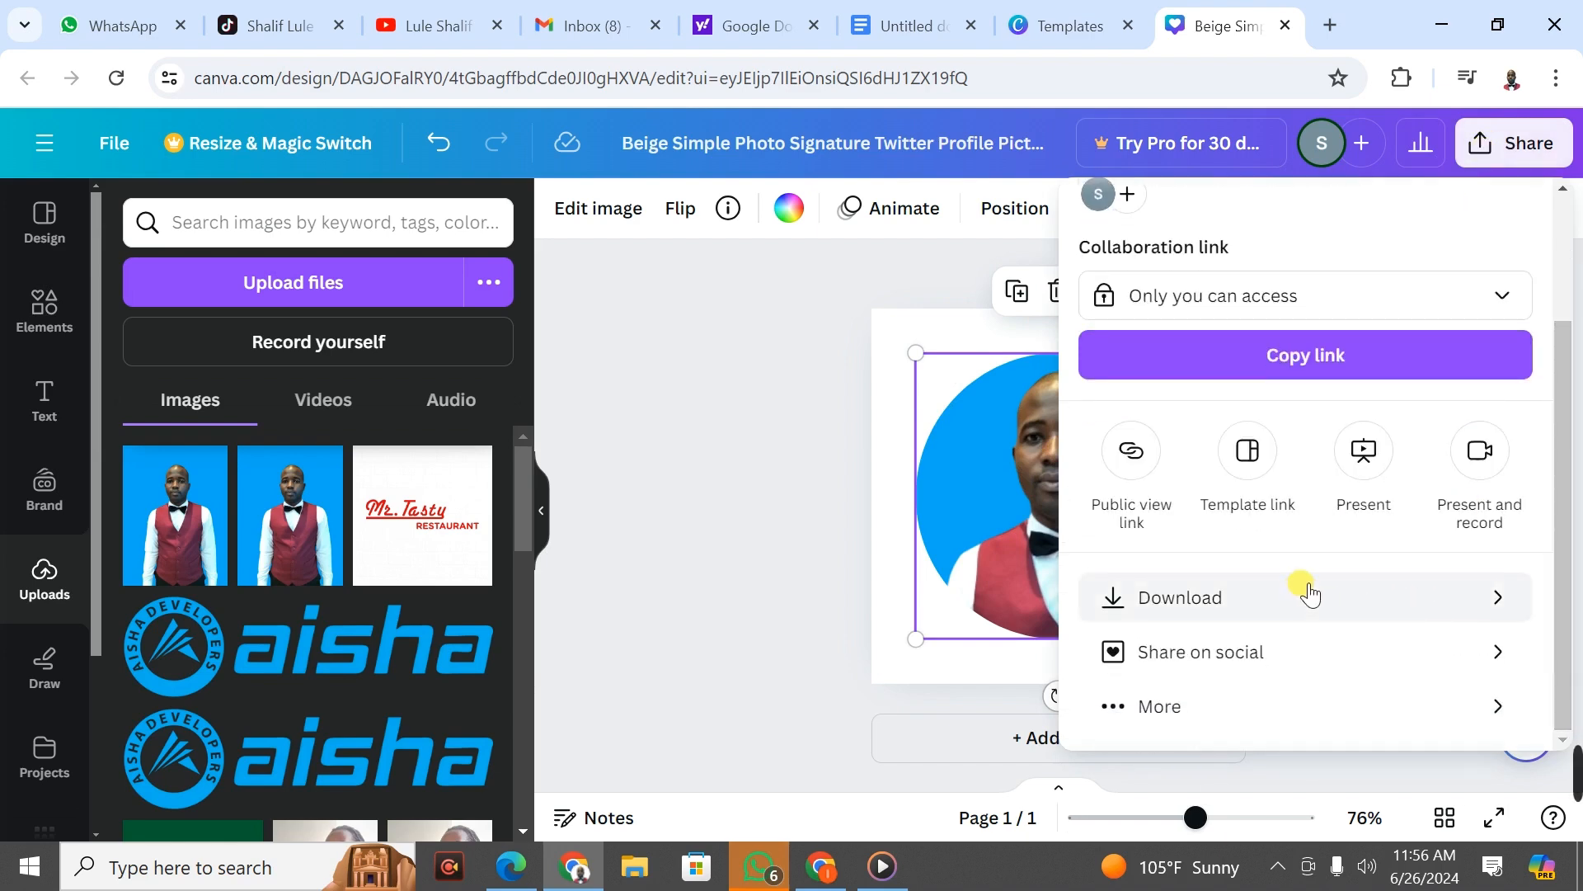
pyautogui.click(1440, 599)
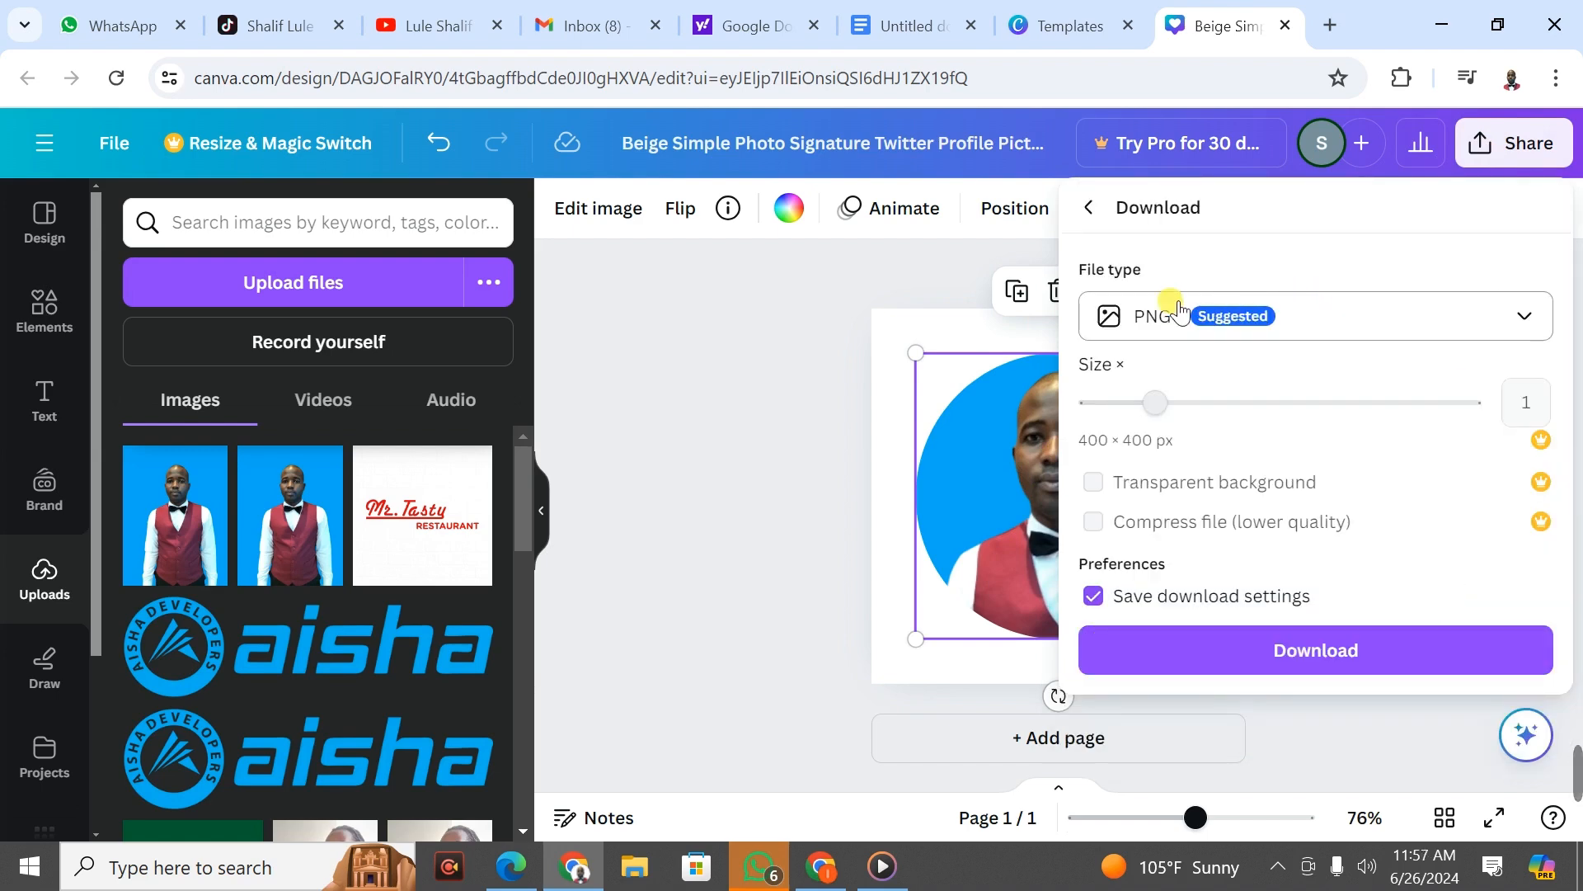
pyautogui.click(1443, 323)
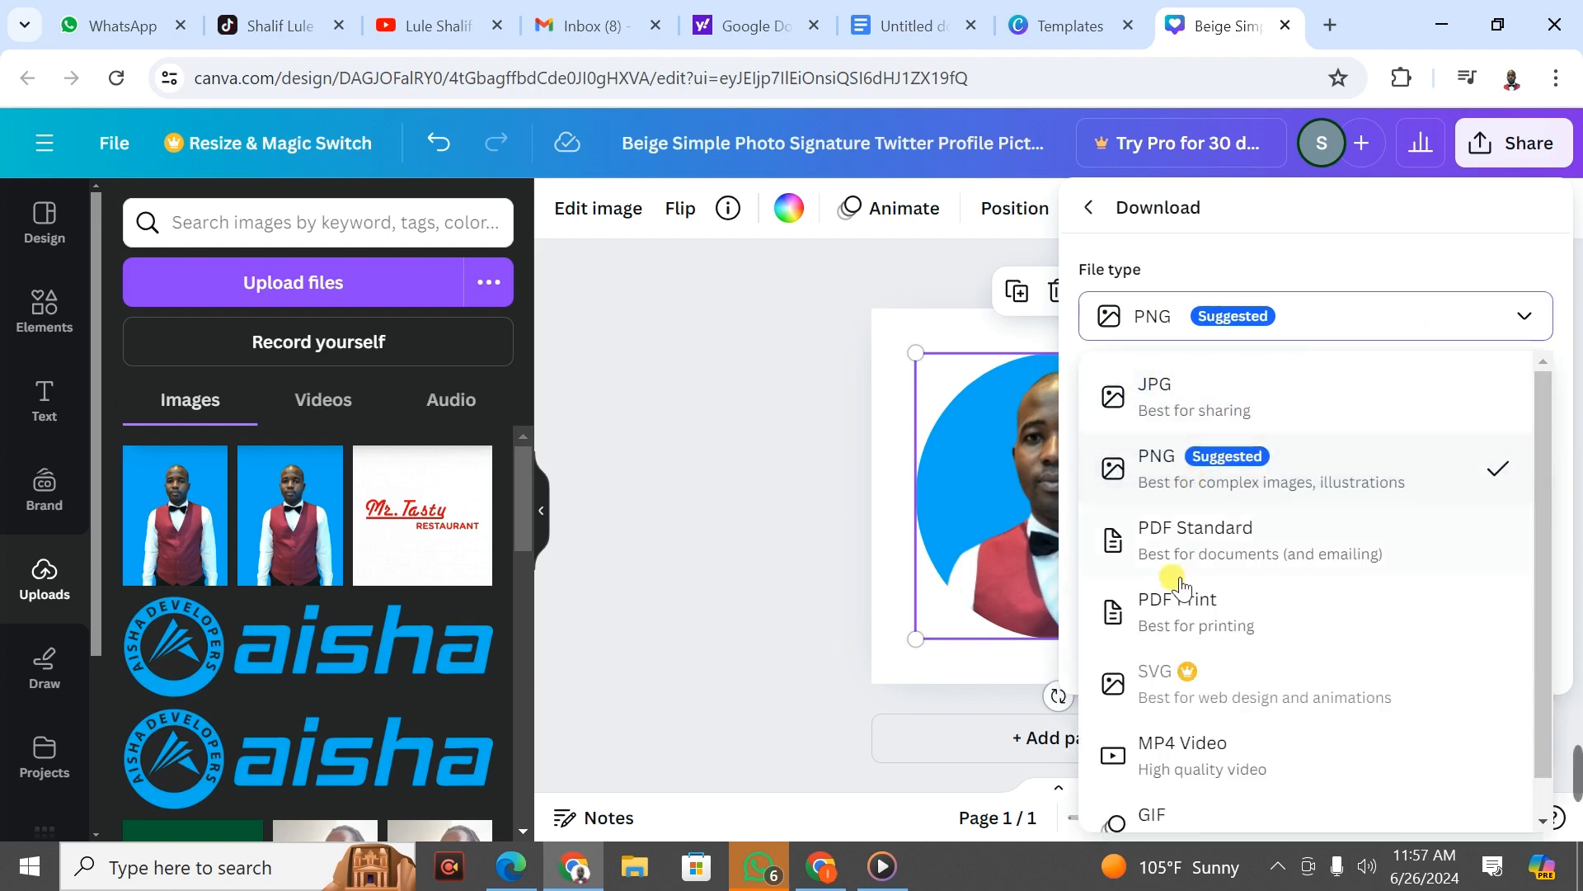
pyautogui.click(1489, 315)
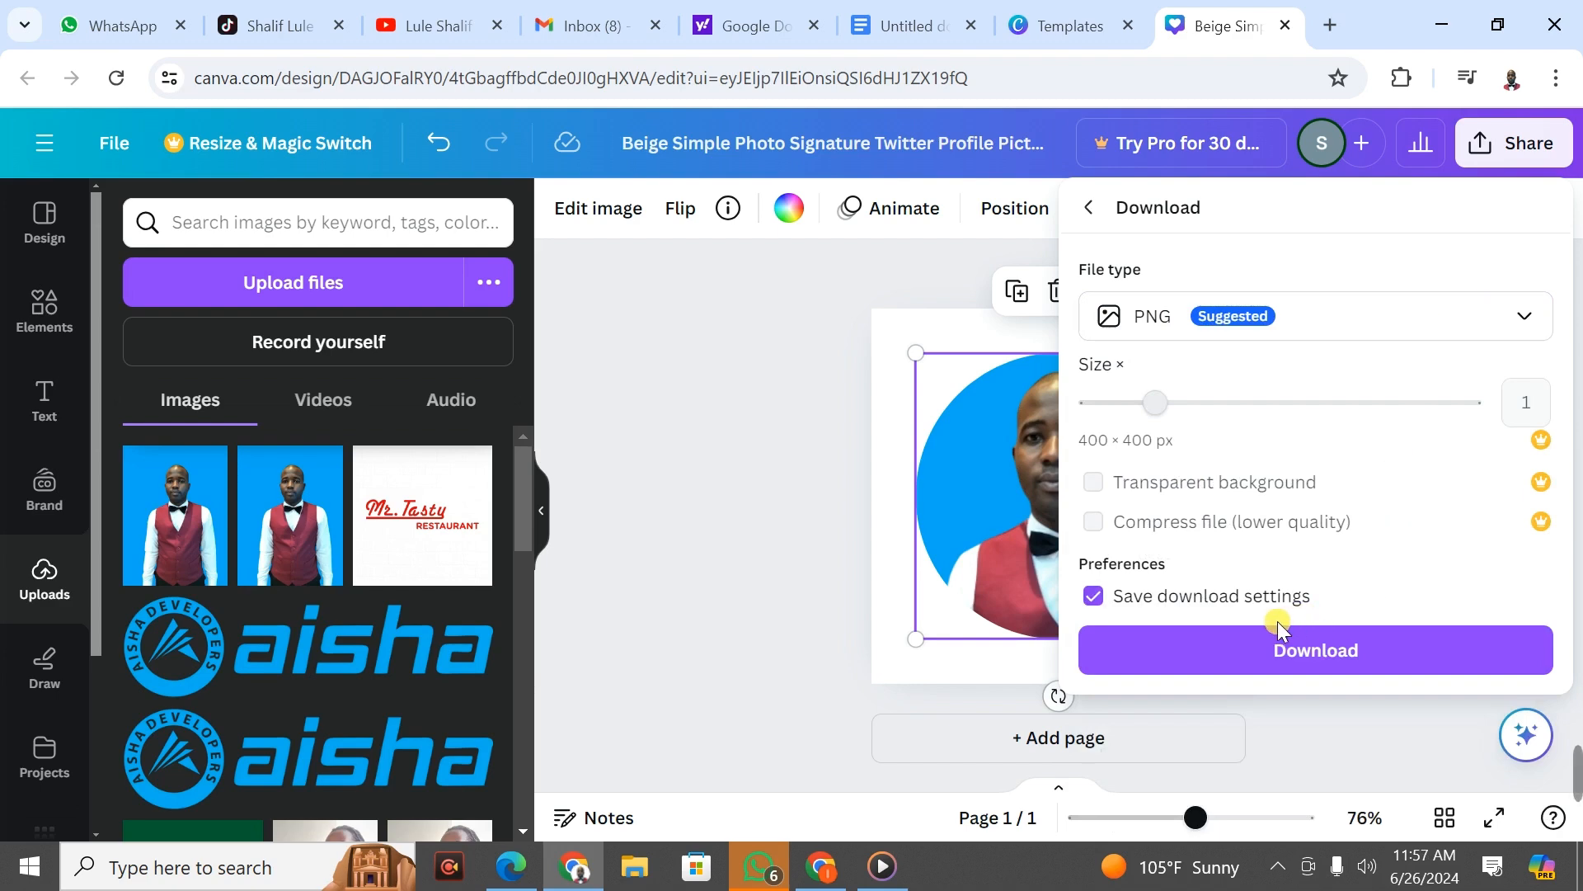
pyautogui.click(1268, 652)
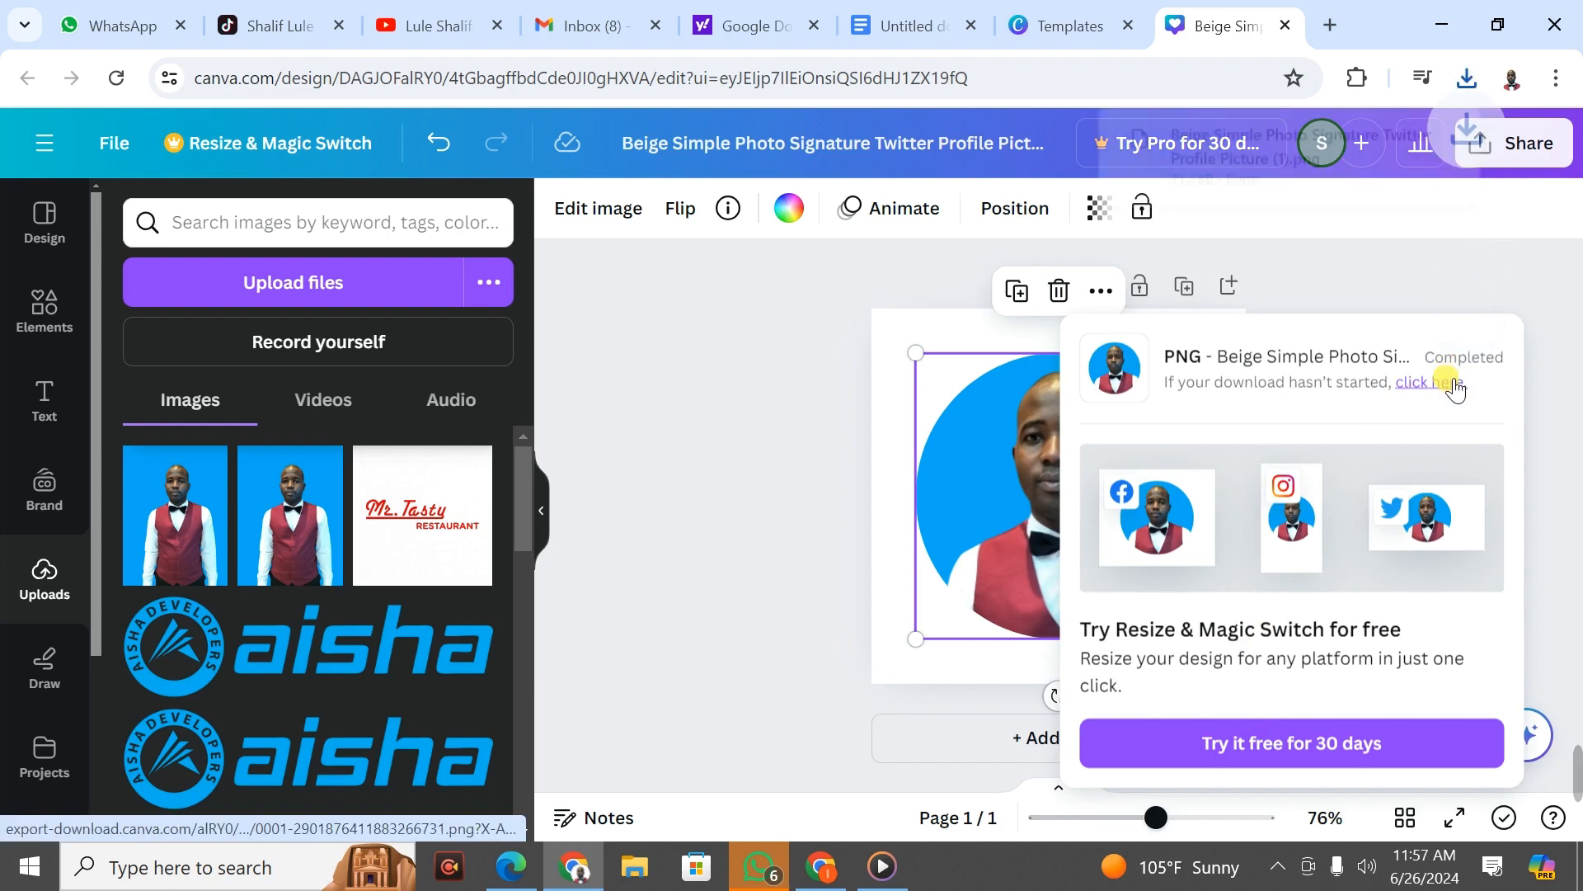
# Open the downloaded profile picture in the image viewer, examine it full screen, and return to the design
pyautogui.click(1284, 155)
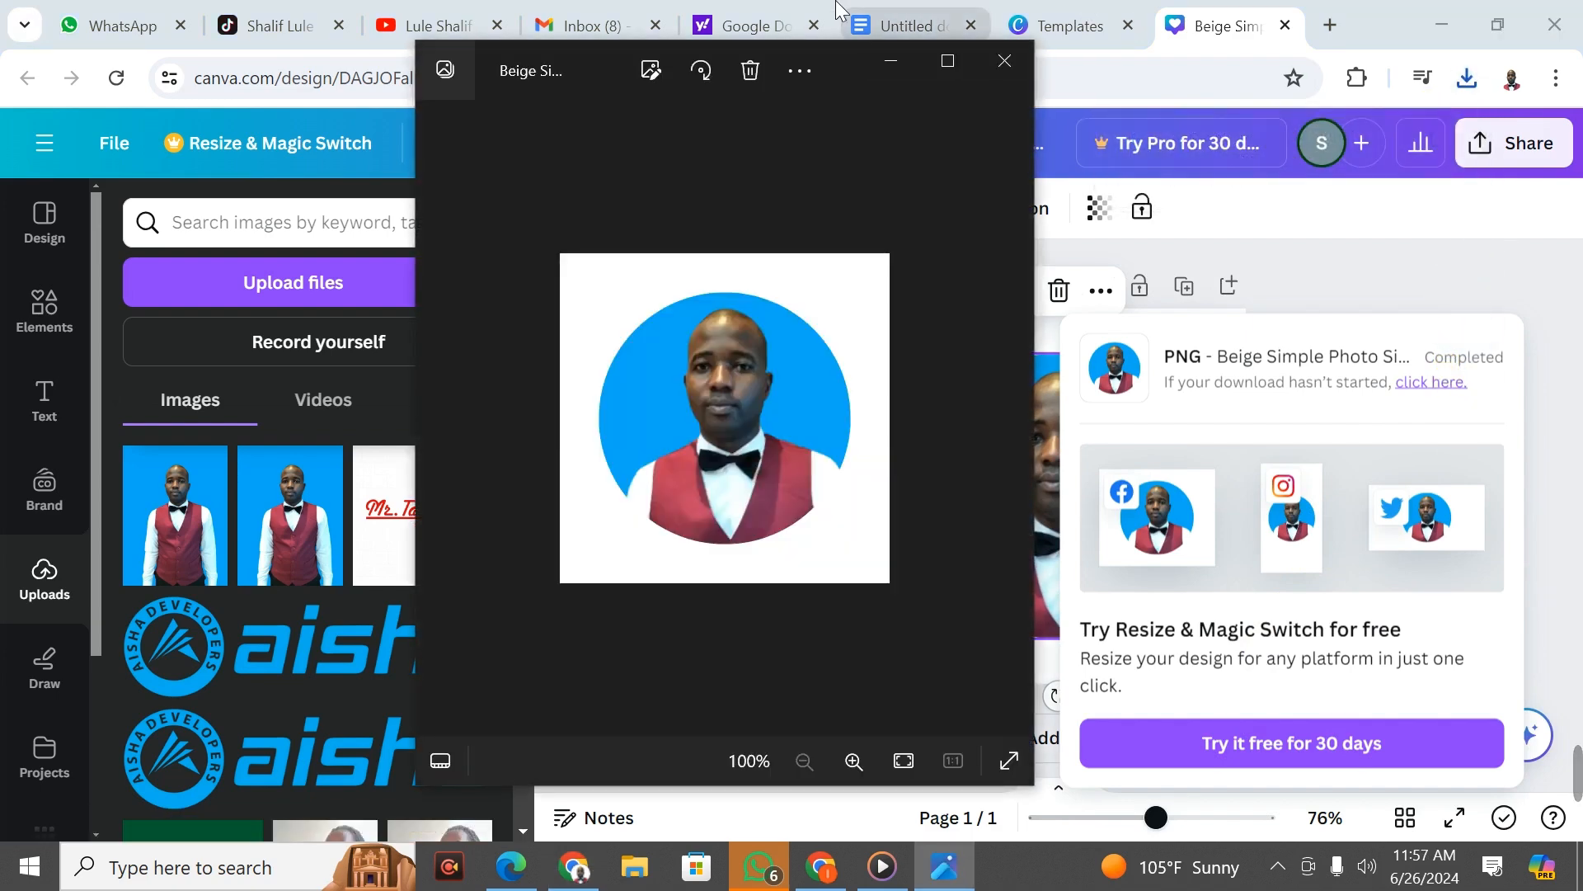
pyautogui.click(936, 71)
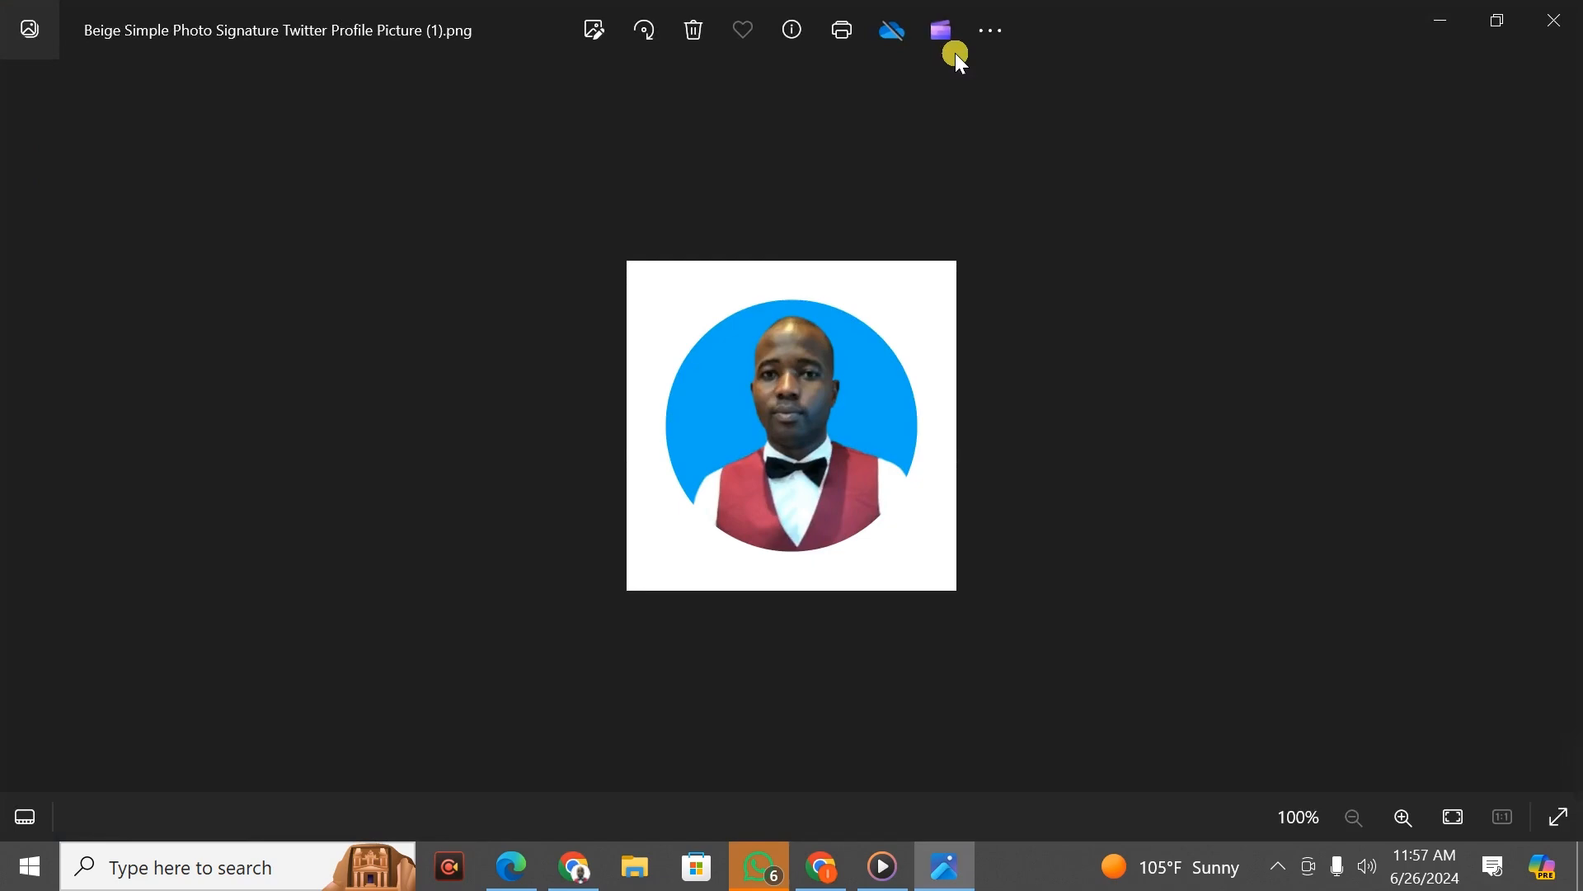
pyautogui.click(1445, 17)
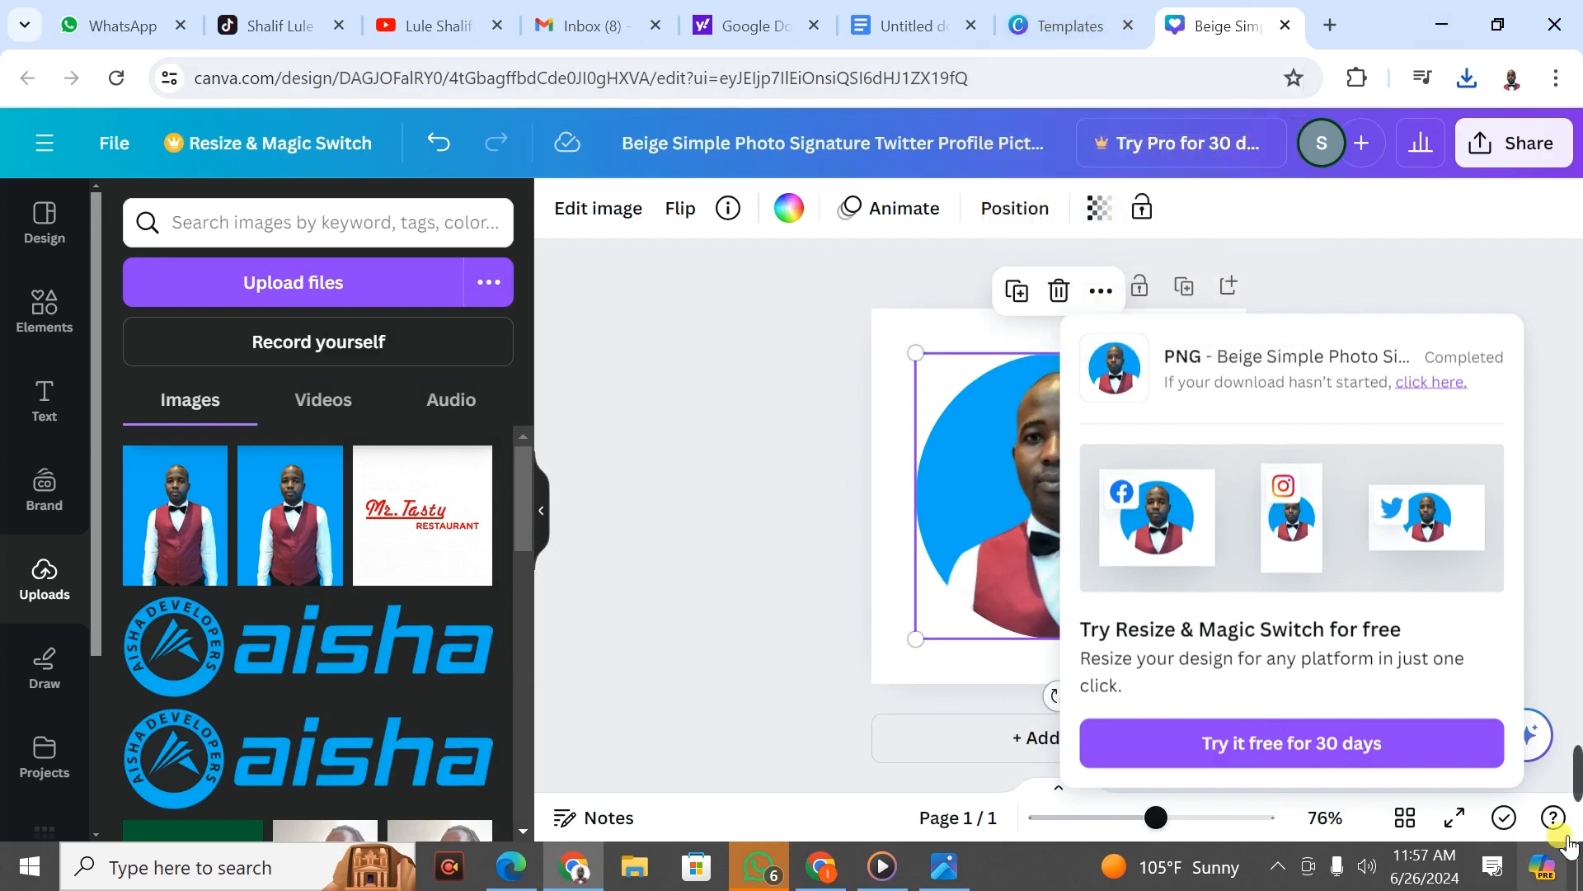
pyautogui.moveTo(1577, 773)
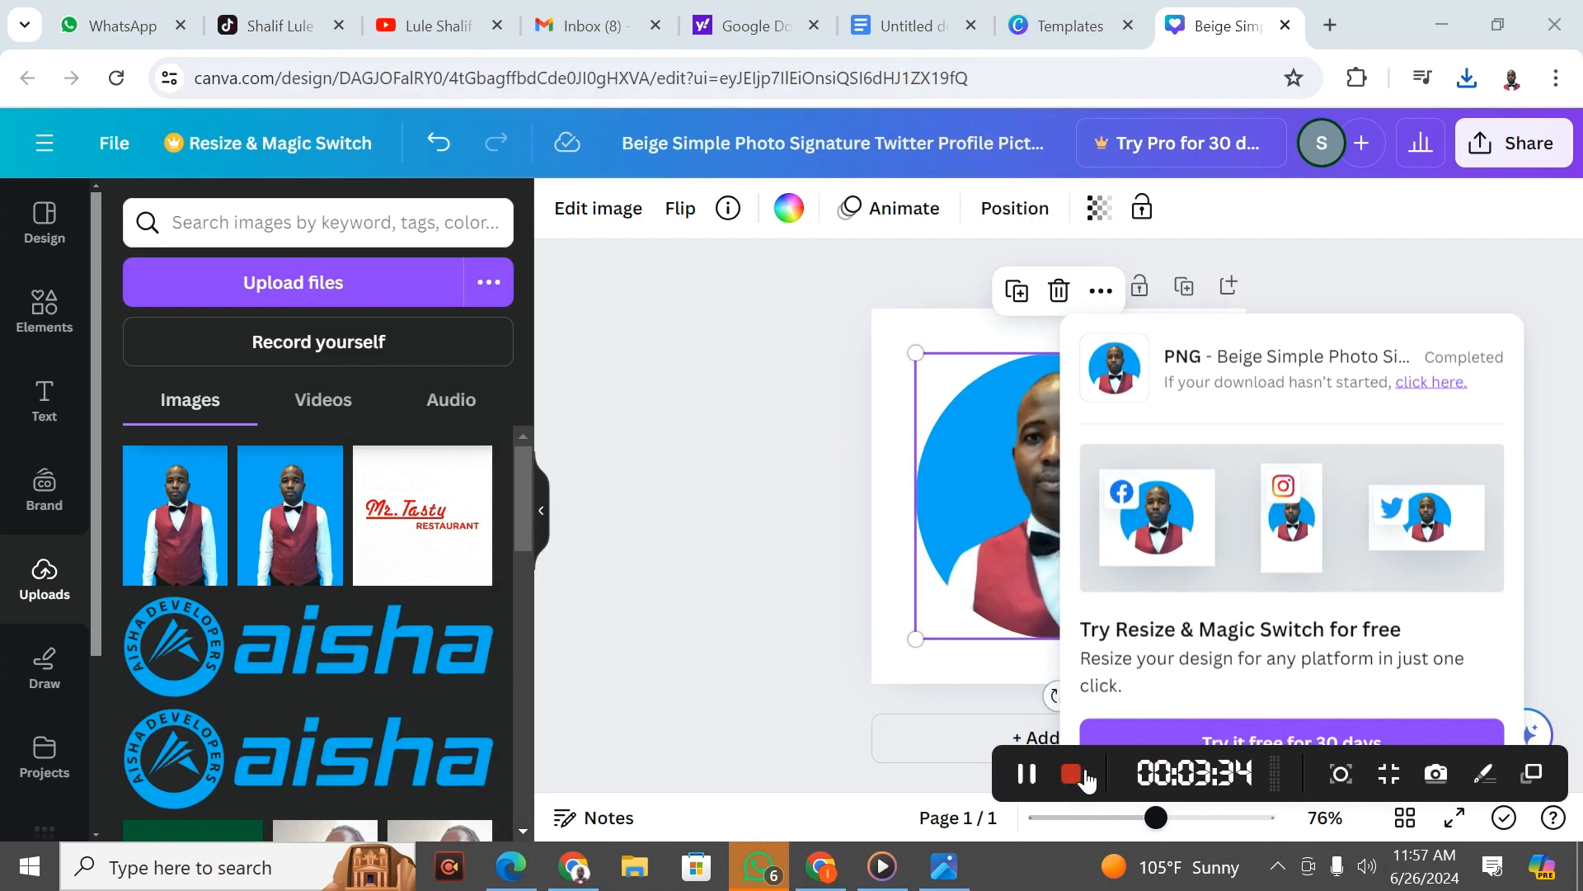
pyautogui.click(1076, 773)
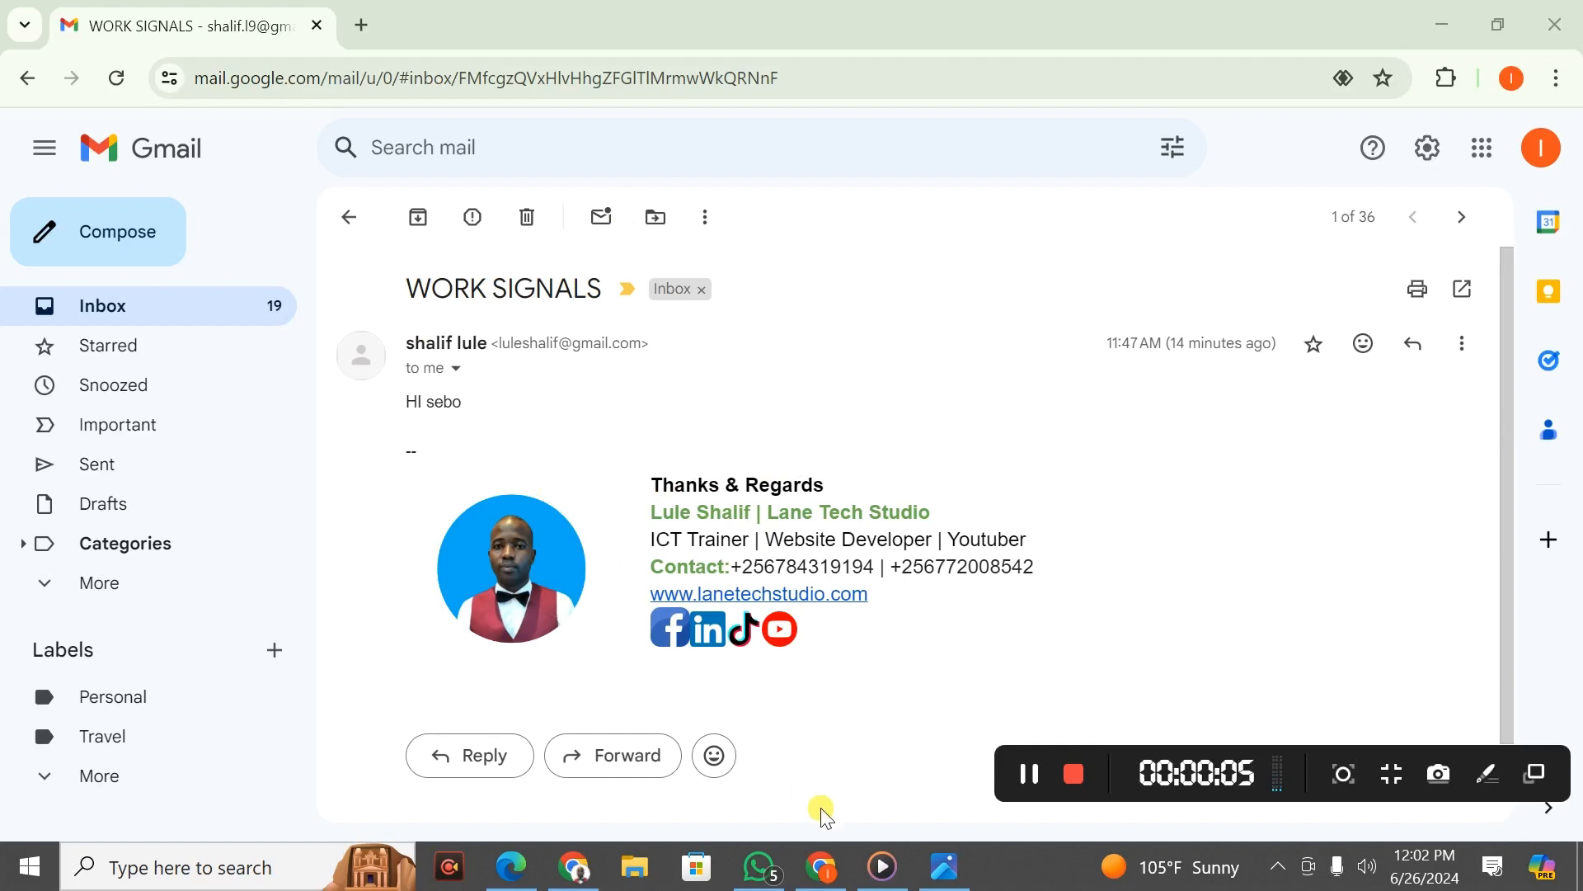
# Switch to the sender account's Gmail, open the Signature section of its full settings, and check the sample signature in the received email
pyautogui.click(577, 866)
pyautogui.click(579, 865)
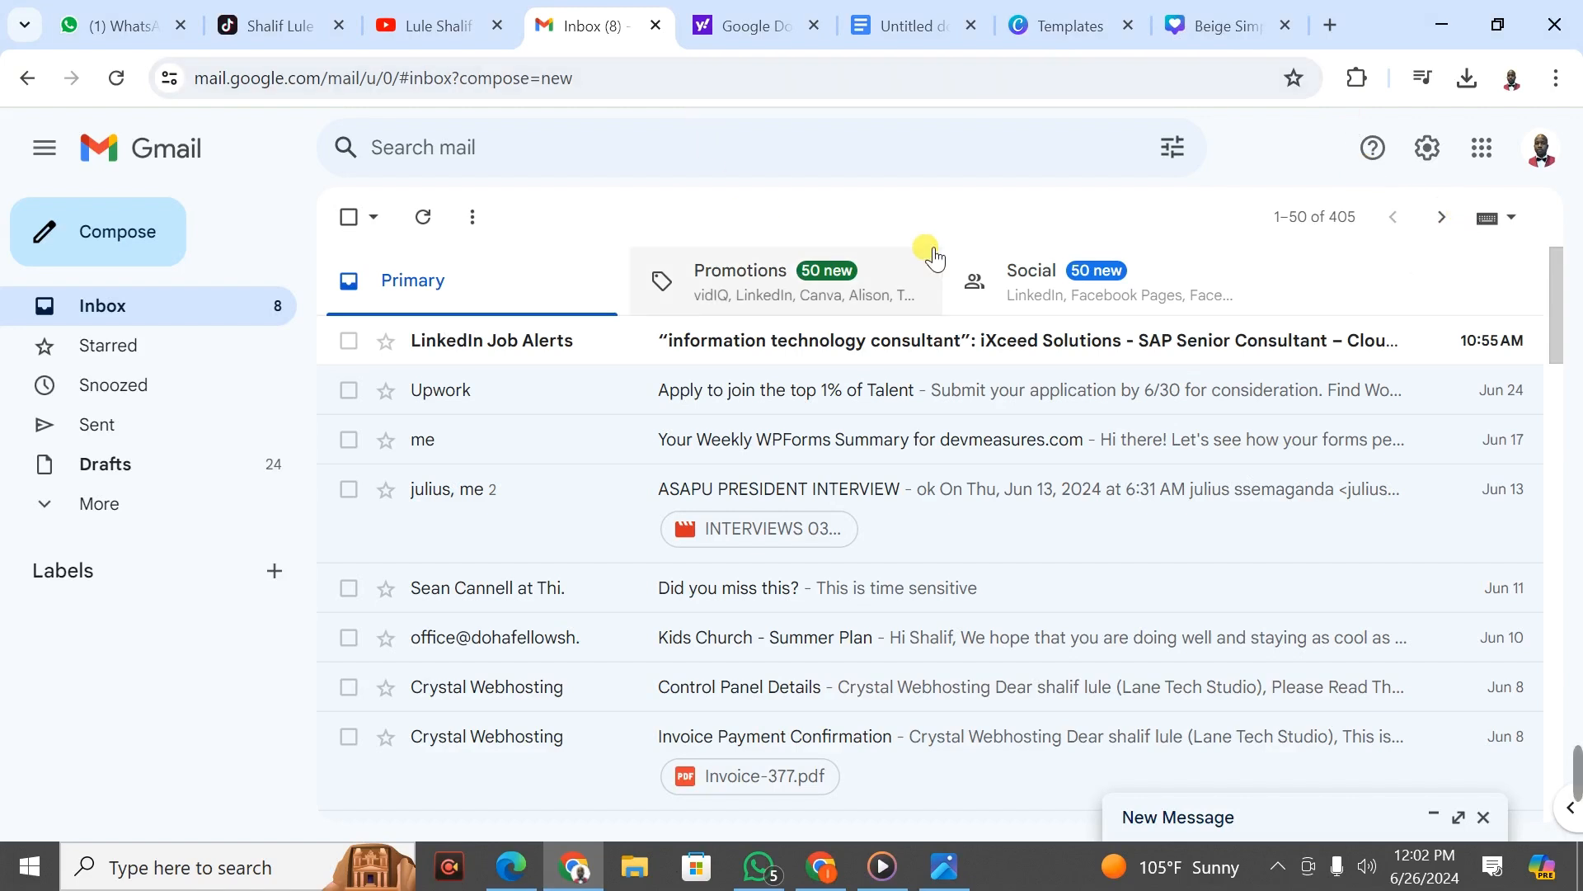
pyautogui.click(1431, 152)
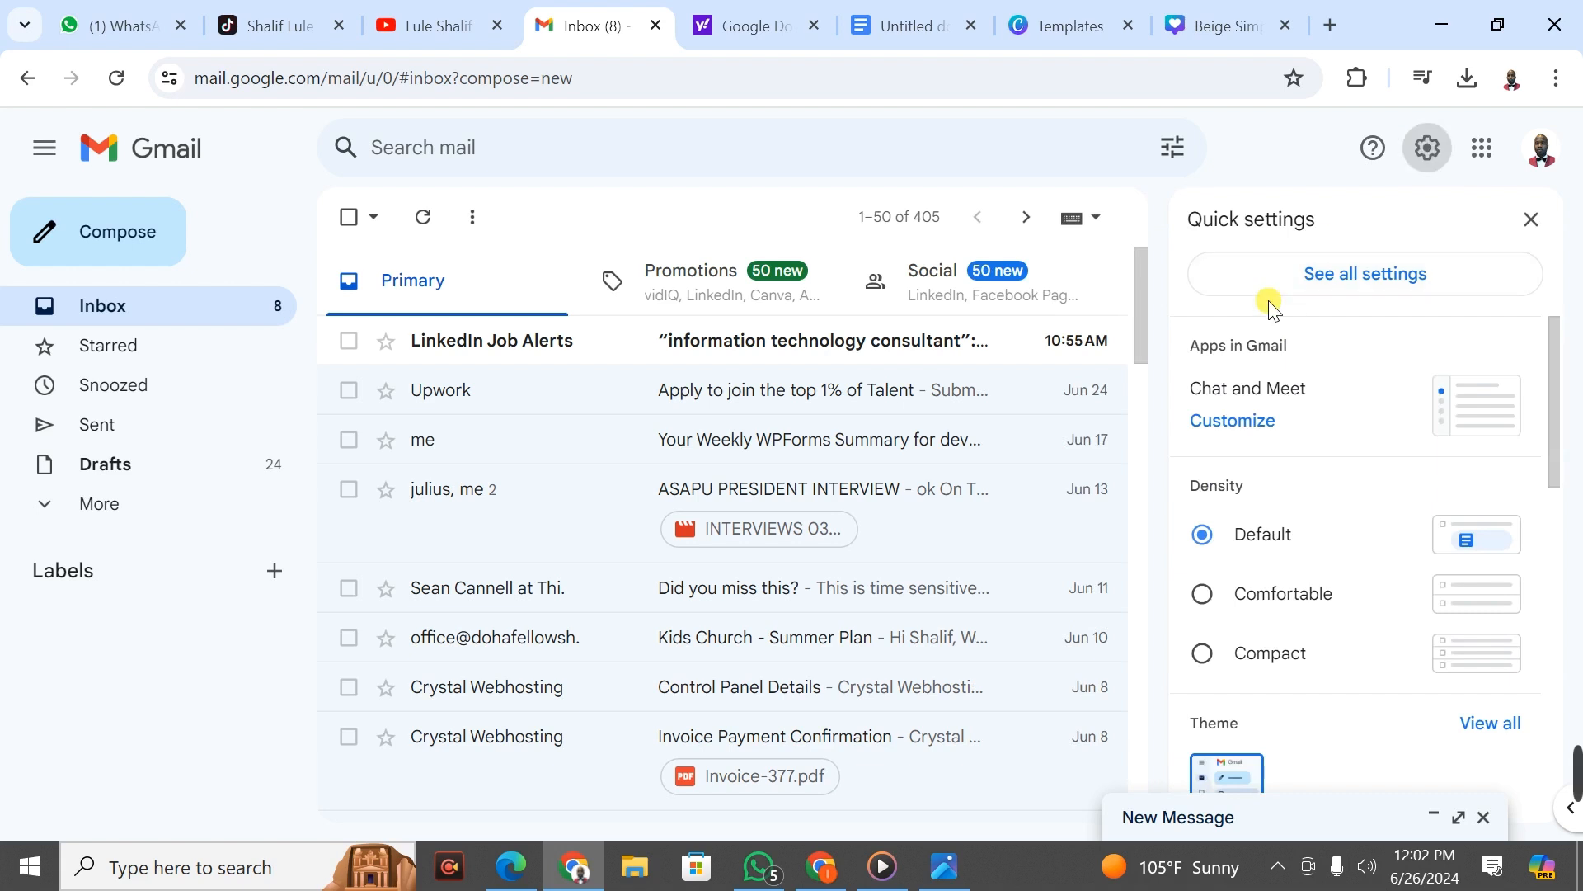
pyautogui.click(1340, 277)
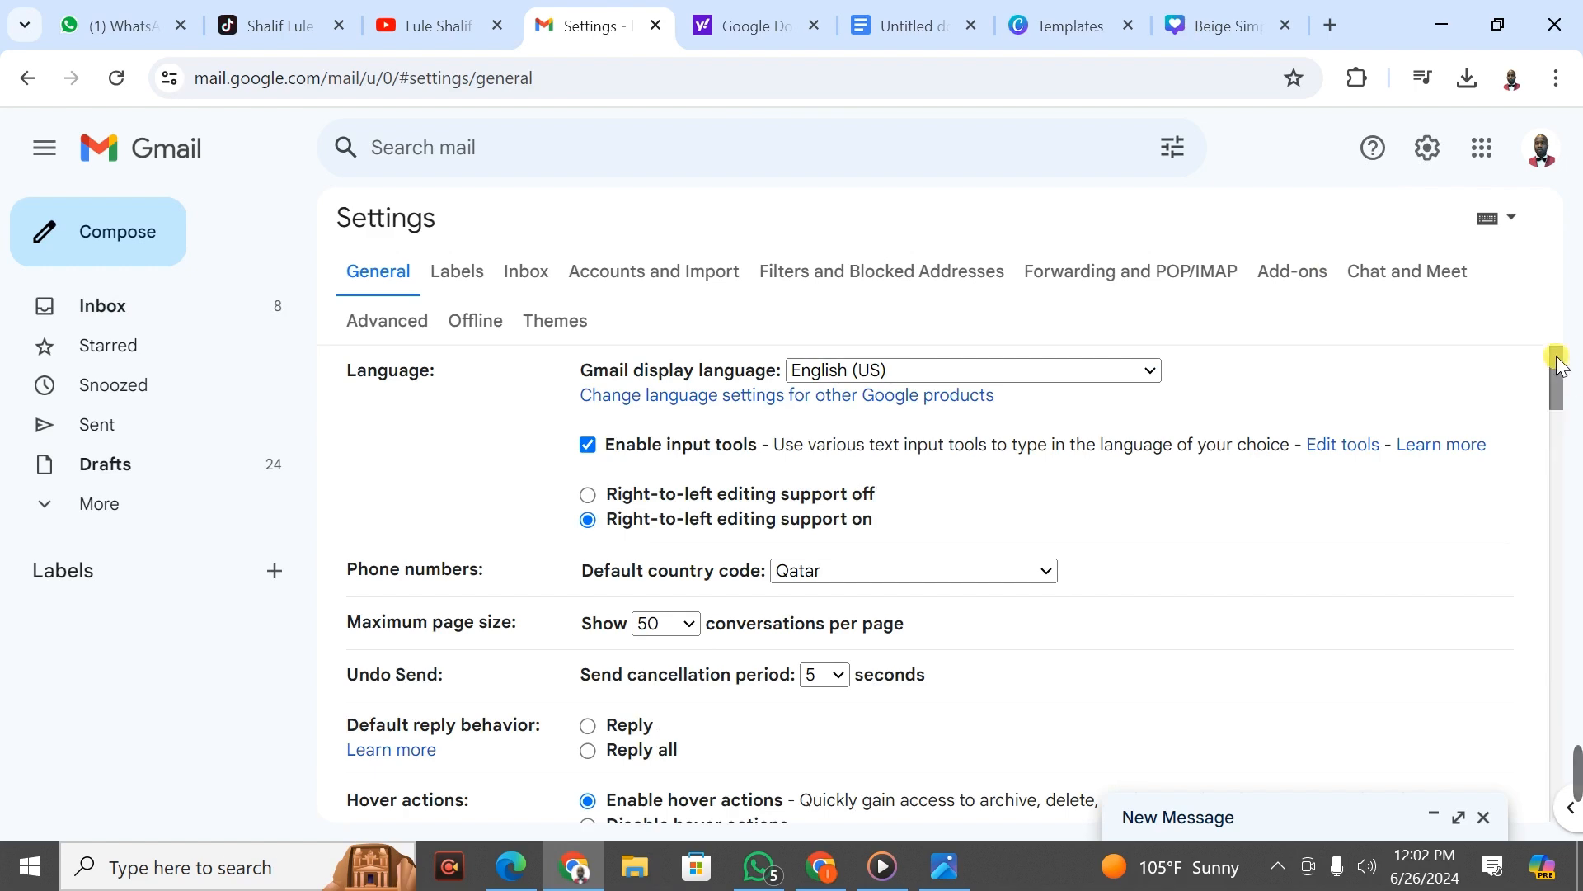
pyautogui.moveTo(1559, 367); pyautogui.dragTo(1547, 707)
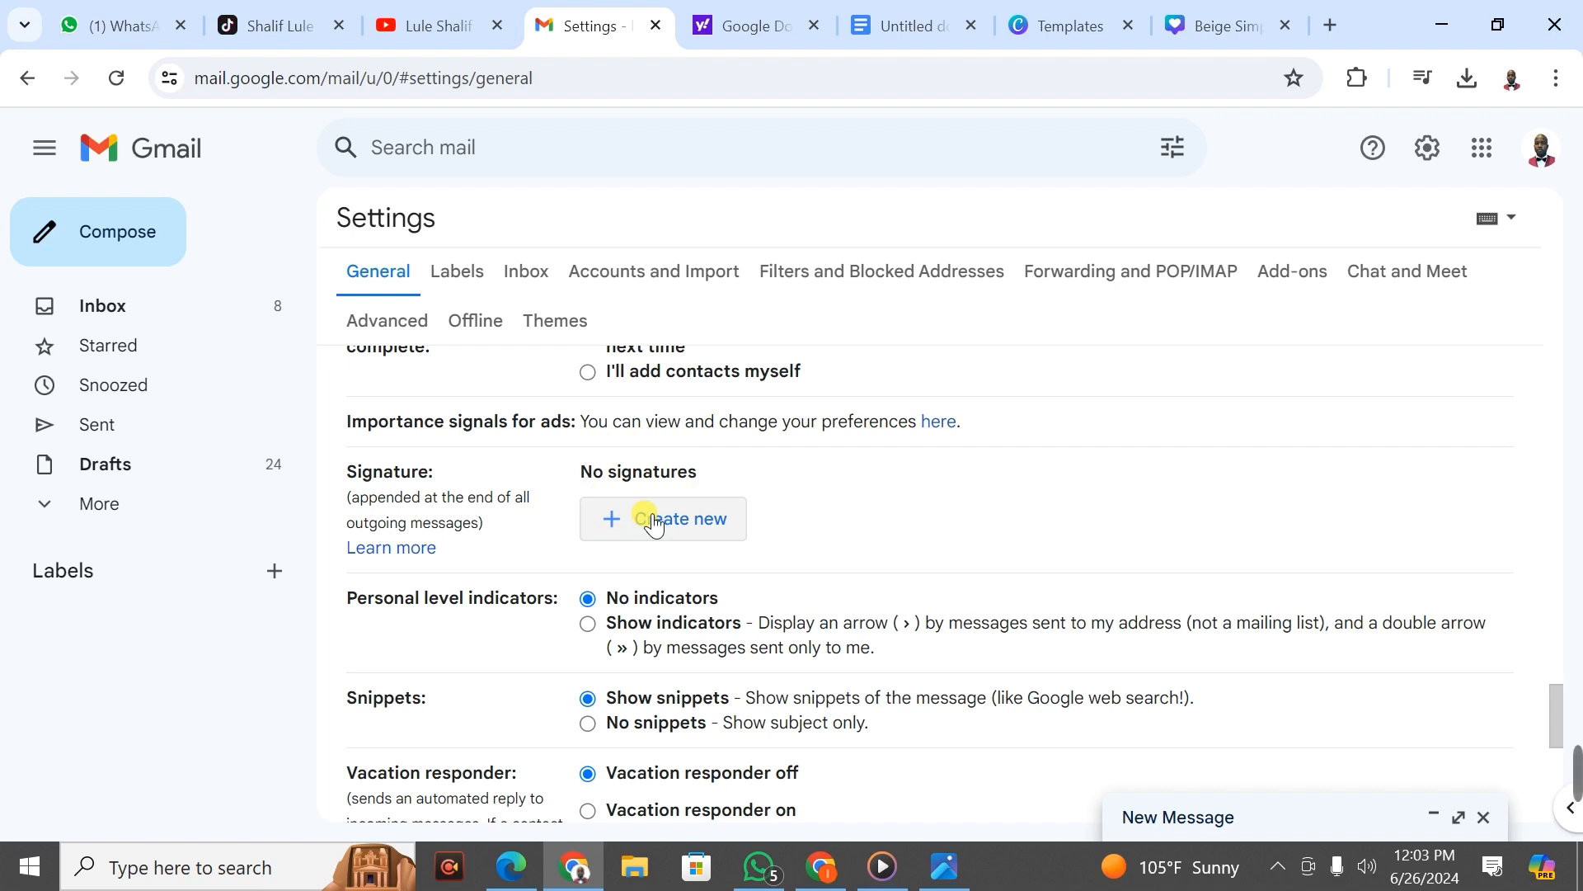
pyautogui.click(820, 866)
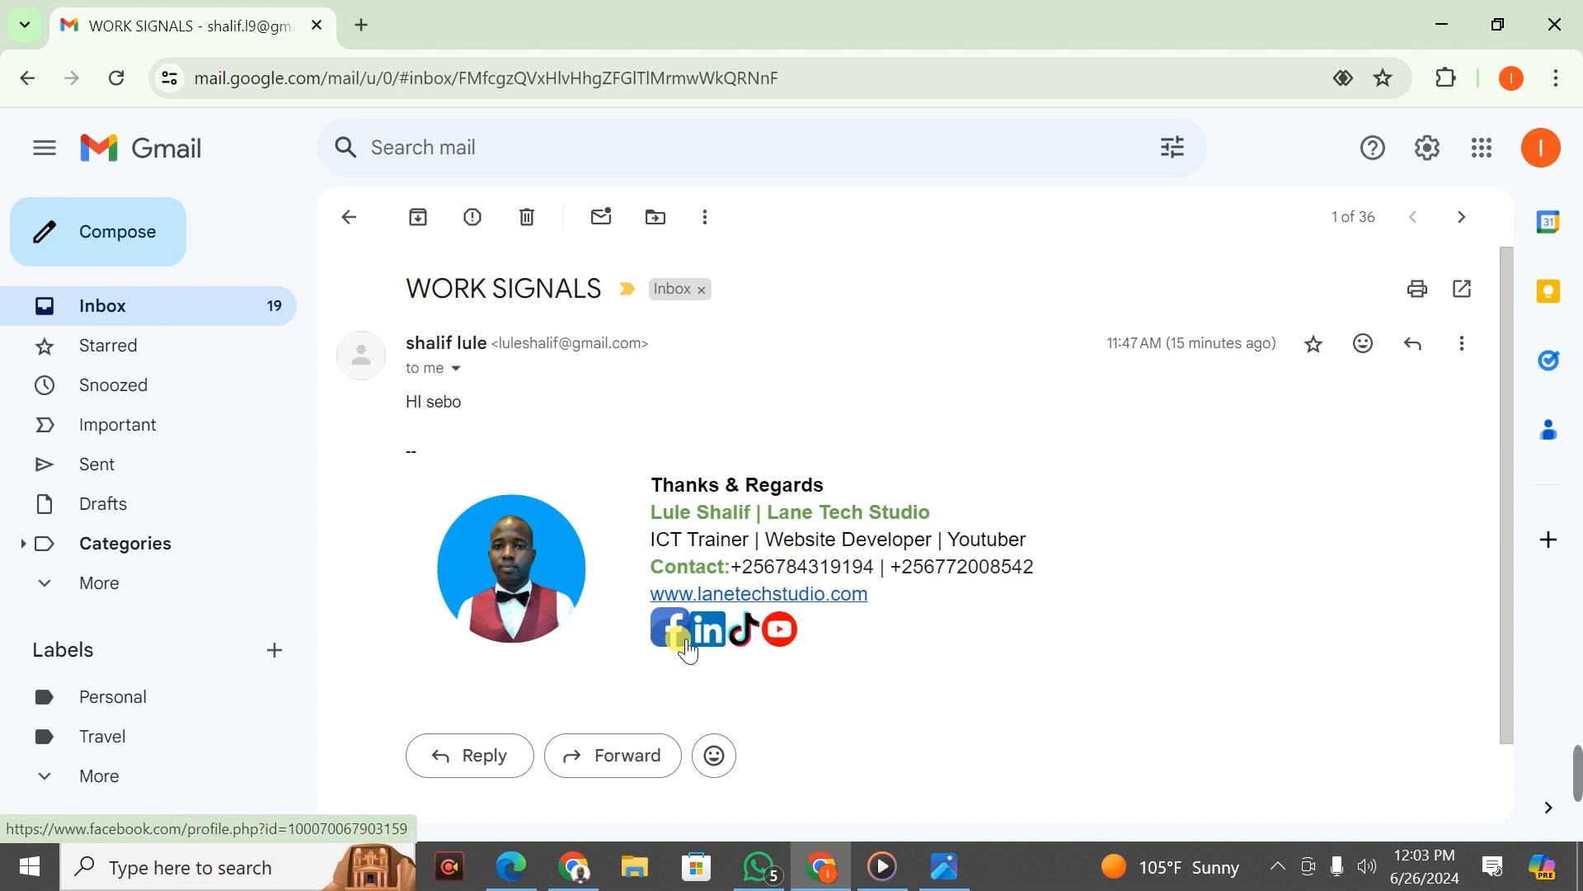
pyautogui.click(572, 874)
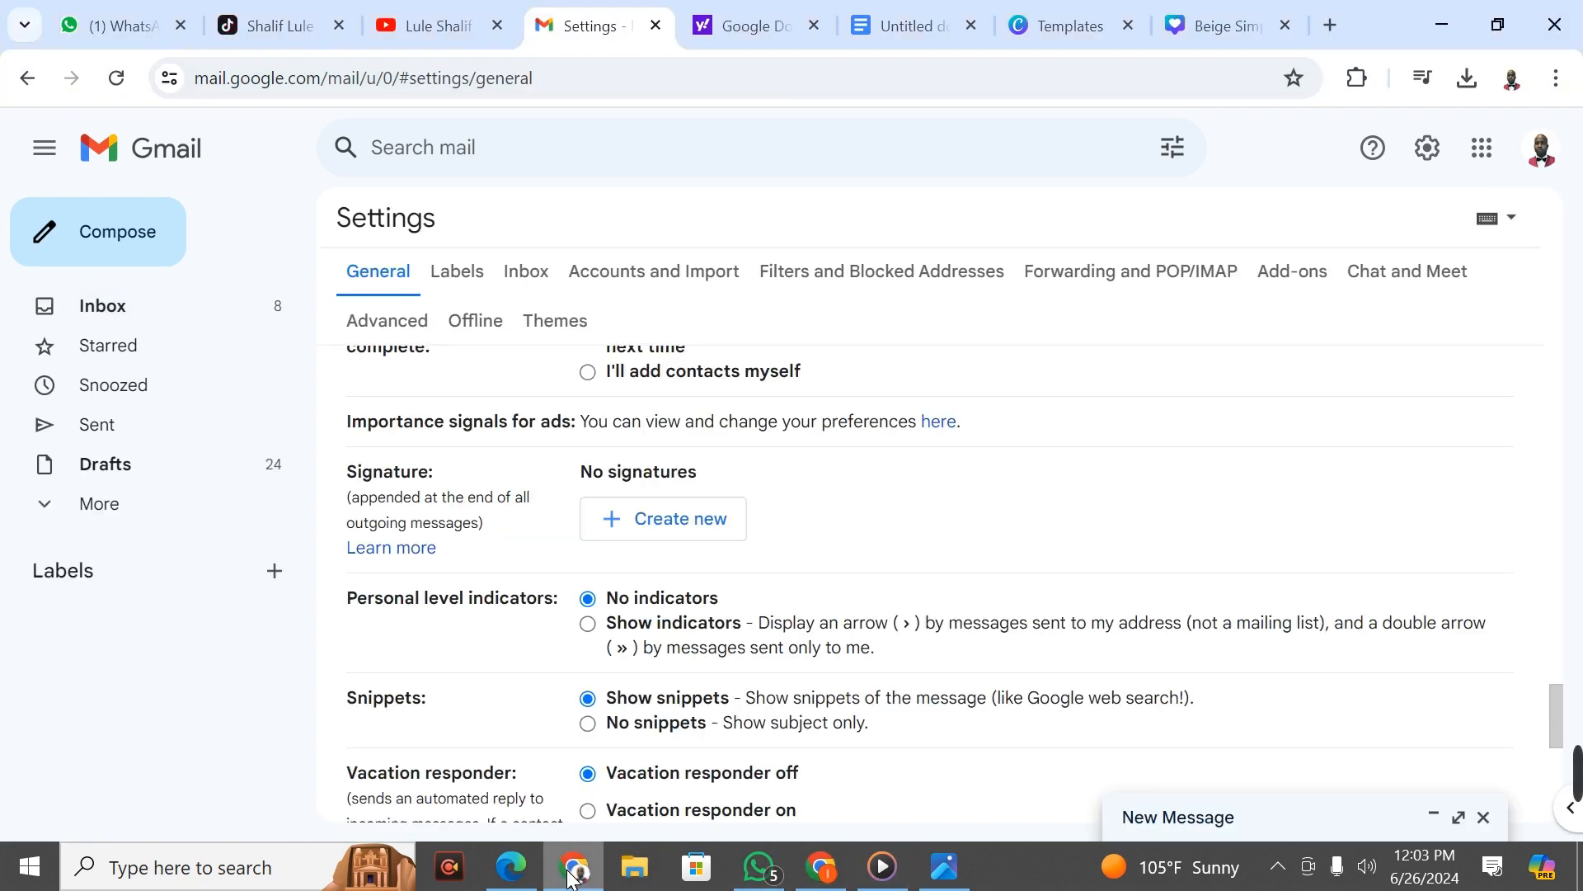
# Create a new Gmail signature named with the owner's full name and place the cursor in its empty editor
pyautogui.click(654, 528)
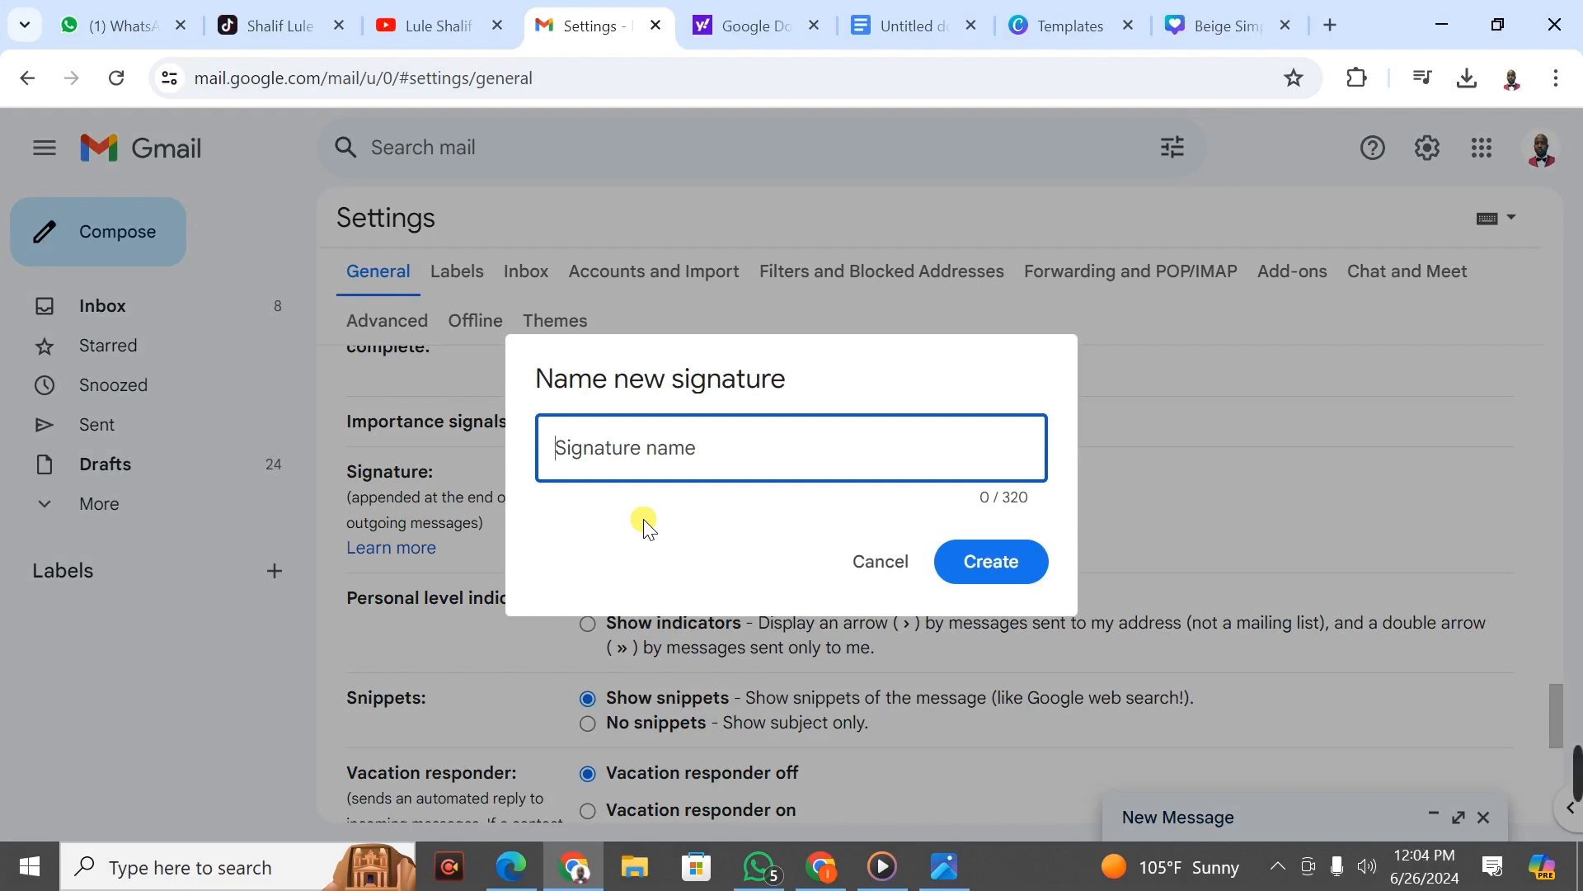
pyautogui.write('Lul')
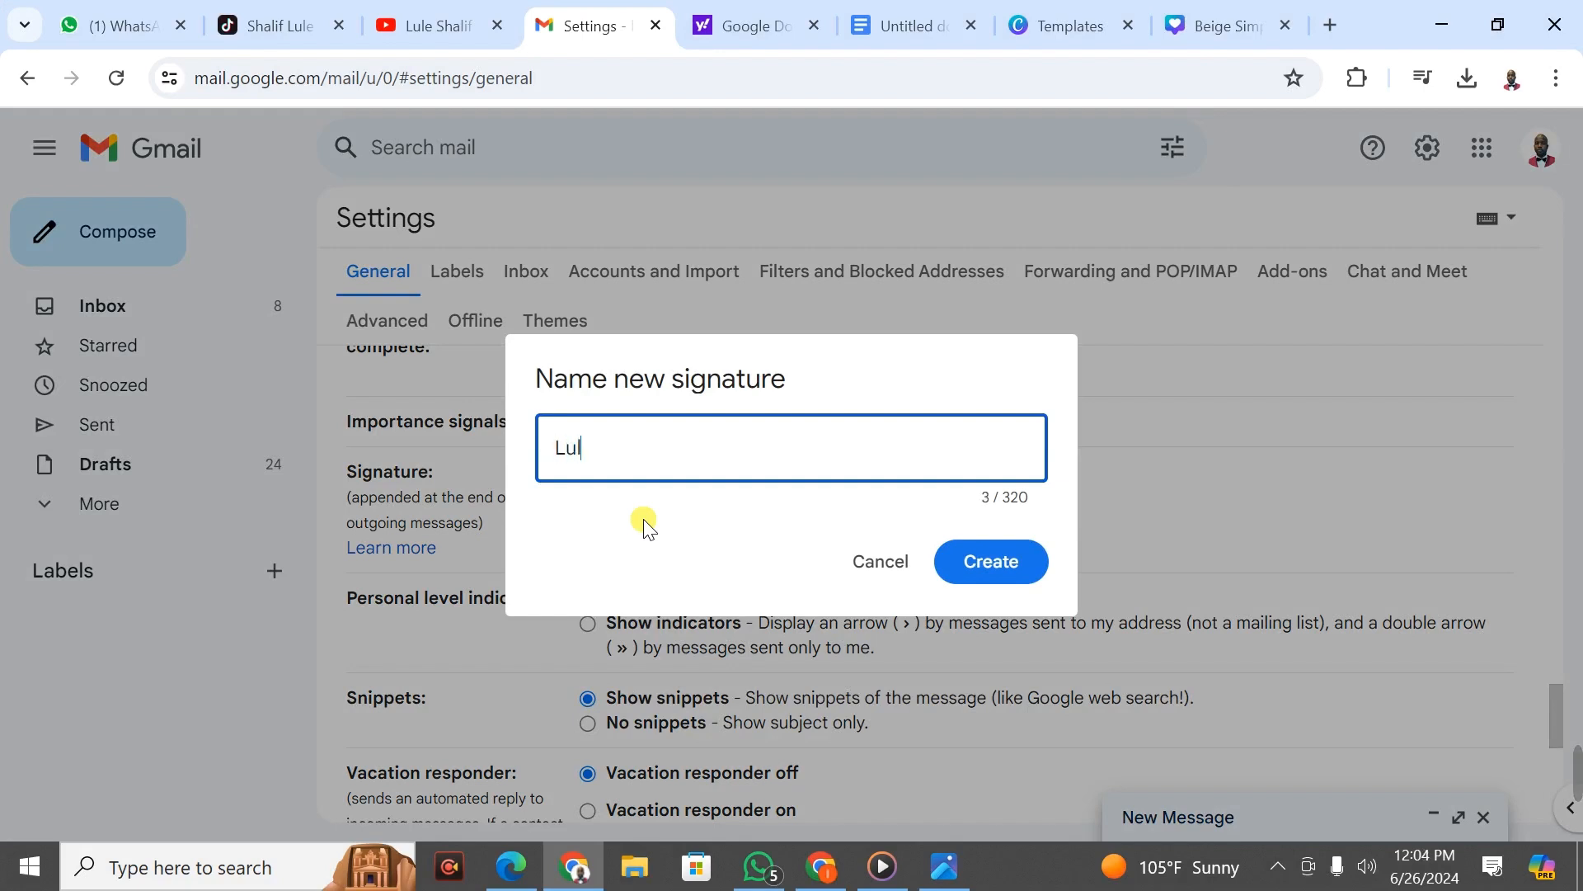
pyautogui.write('eshalif')
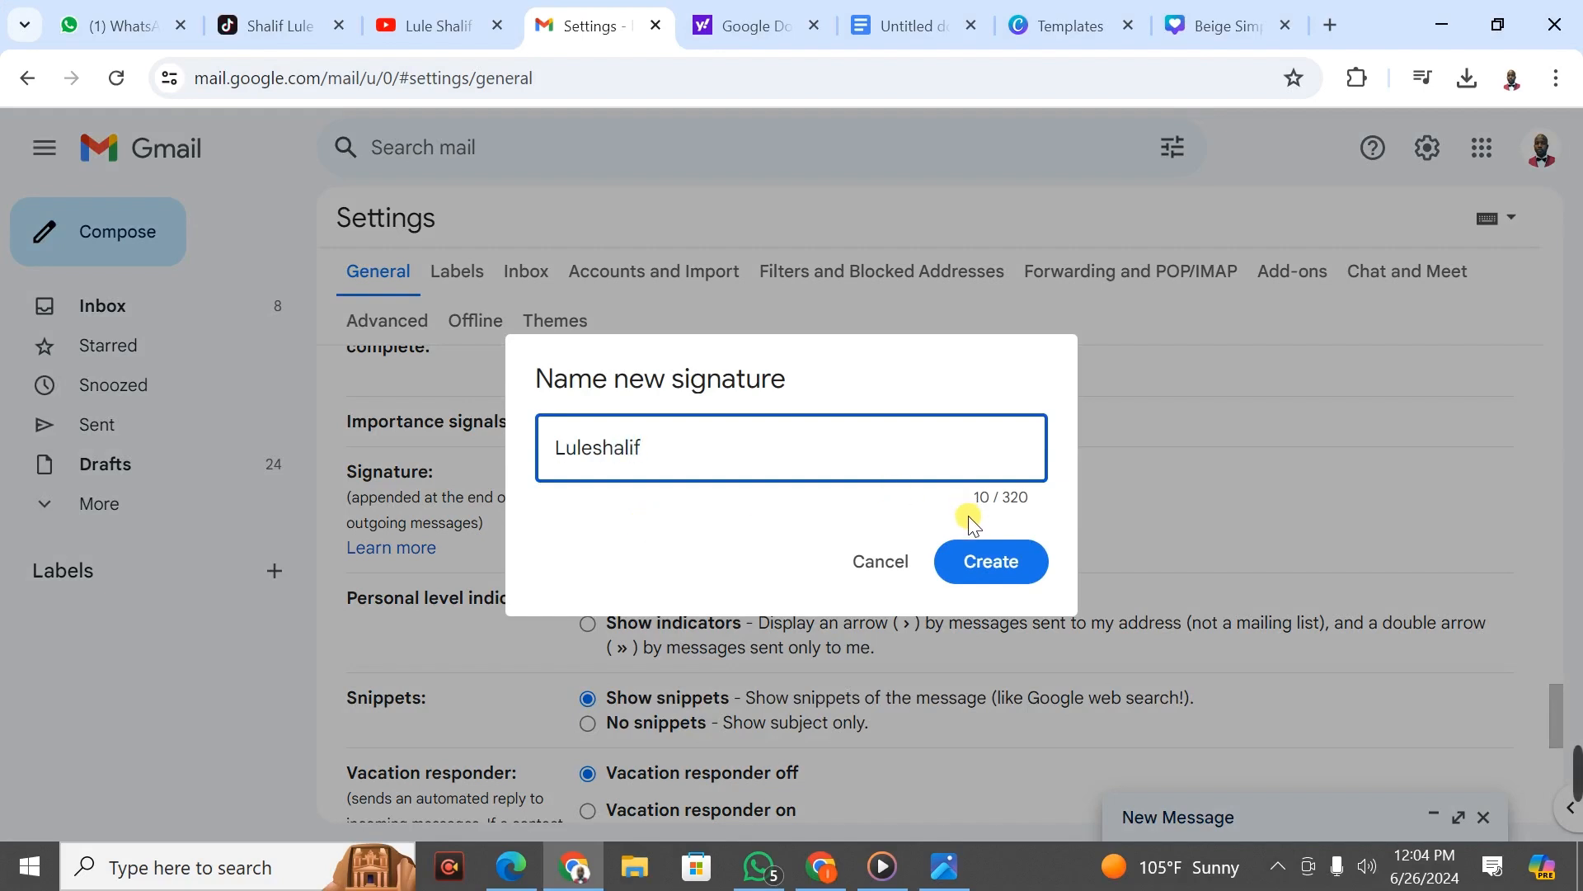
pyautogui.click(1007, 558)
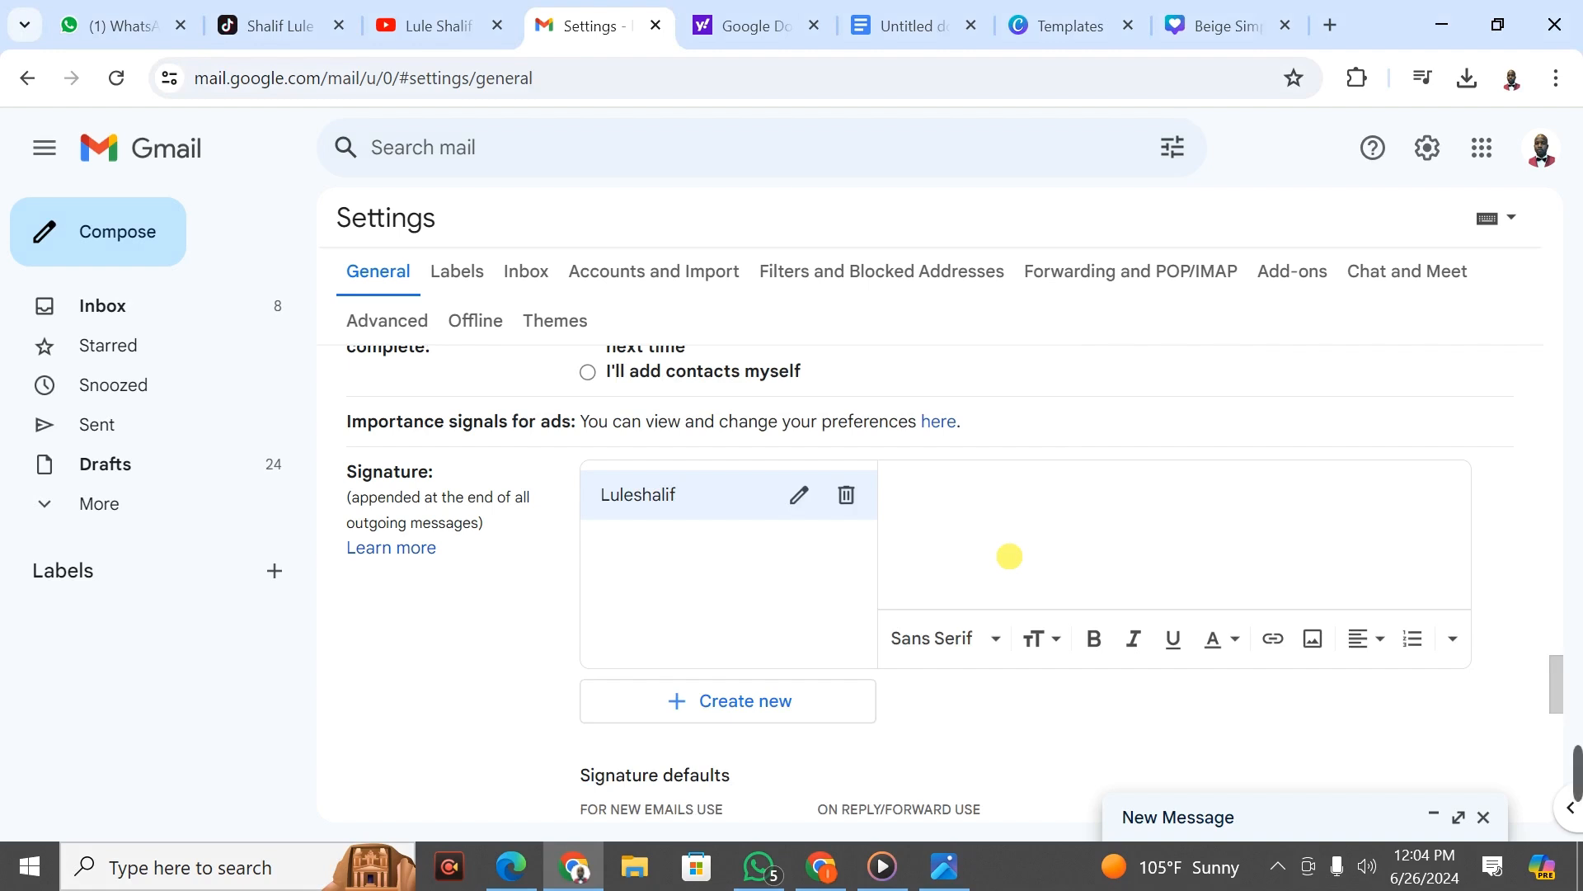
pyautogui.click(1068, 519)
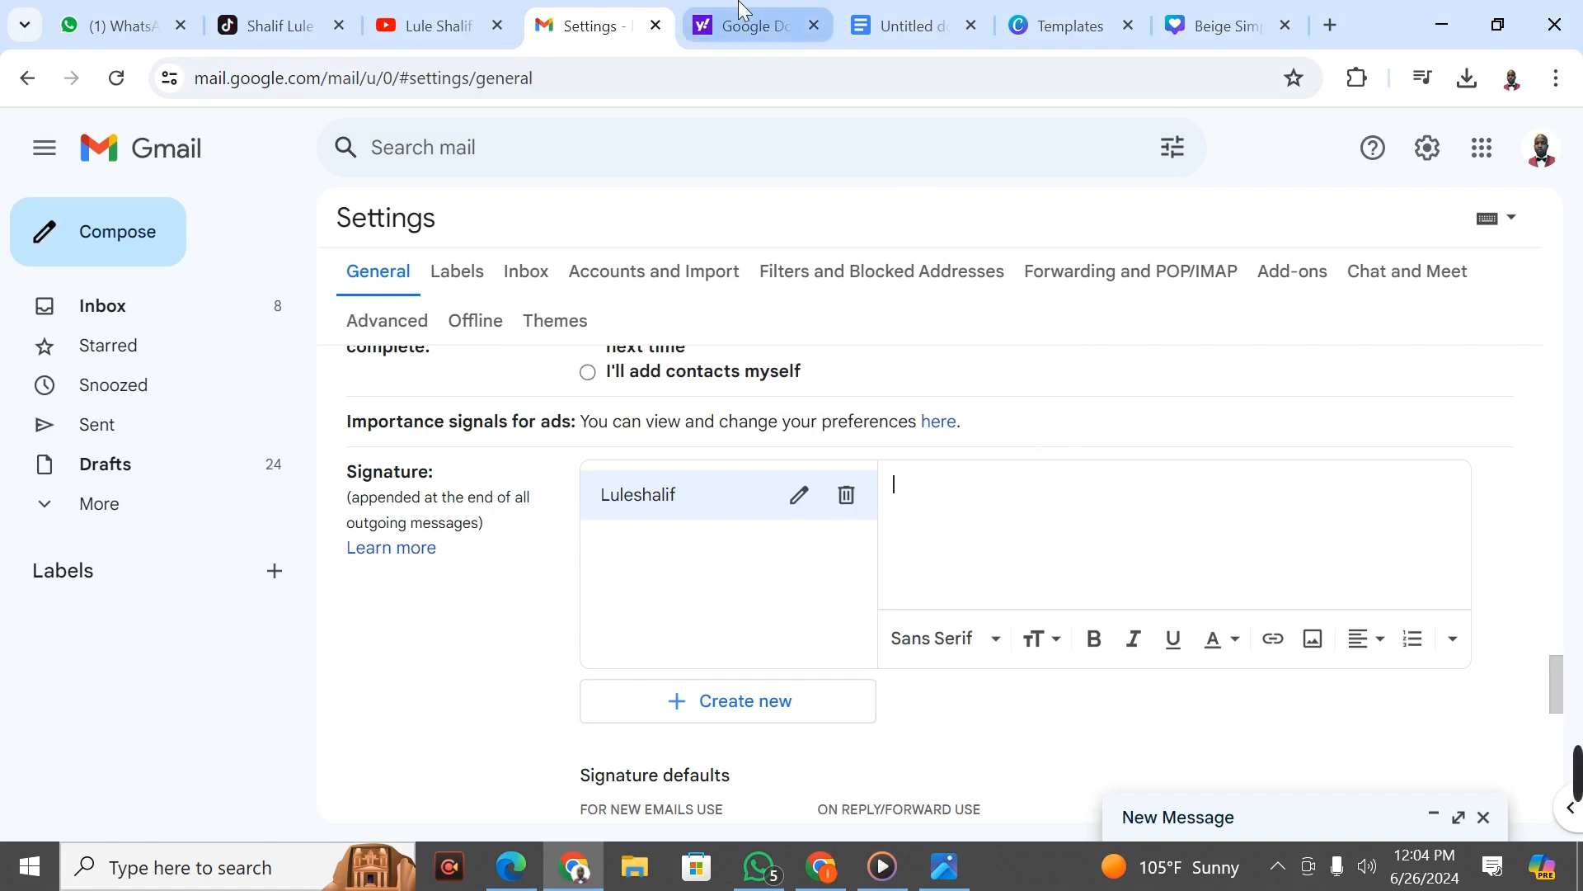
# Open a new blank Google Docs document and check the layout of the sample email signature
pyautogui.click(764, 12)
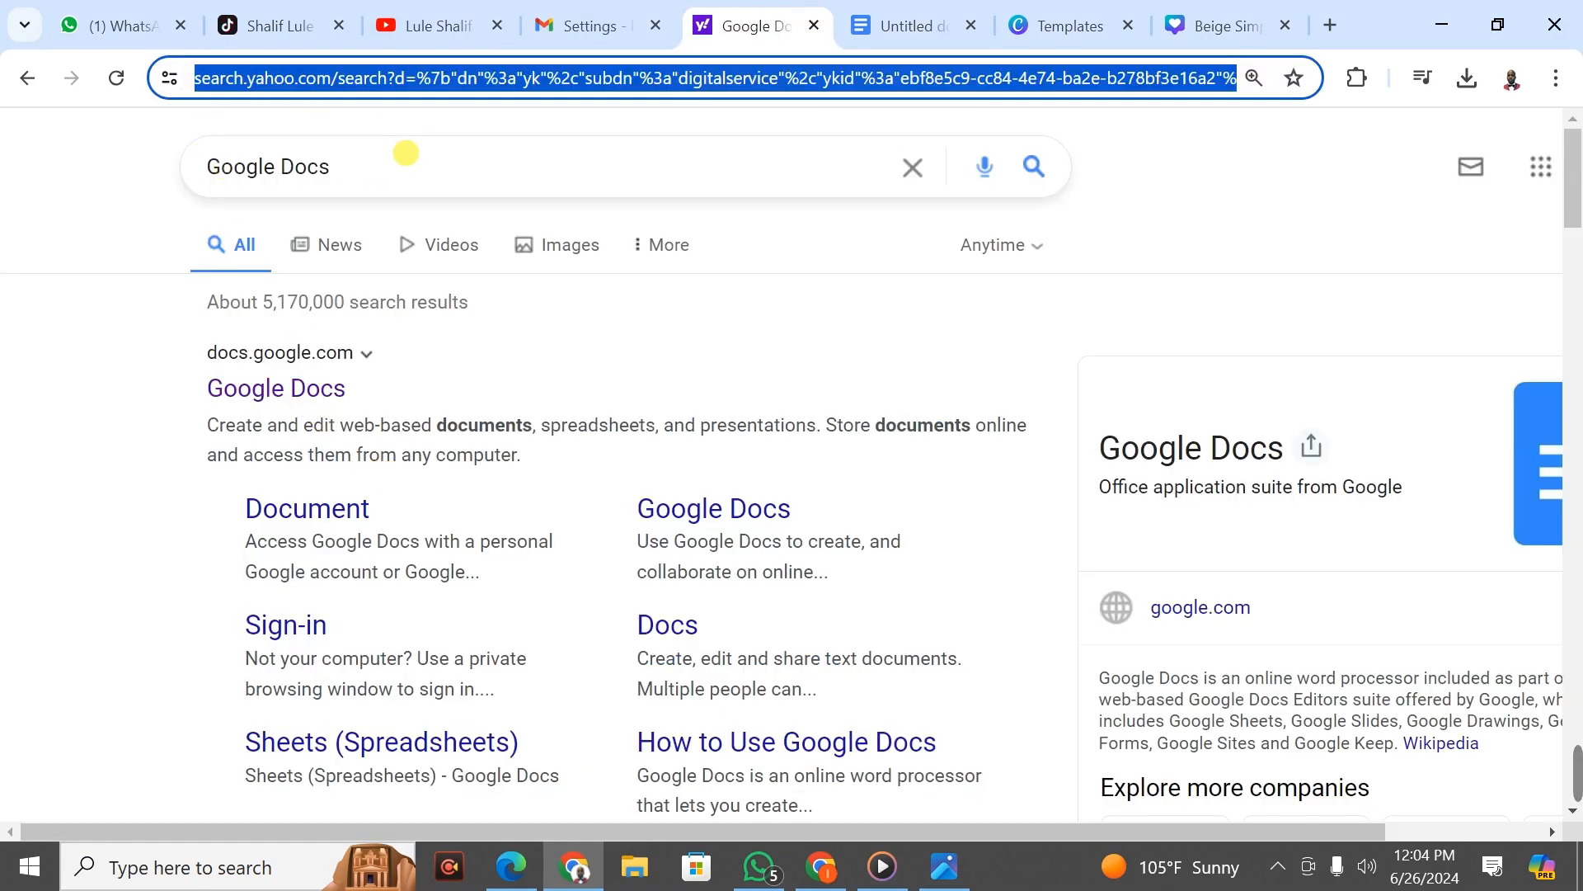
pyautogui.click(286, 394)
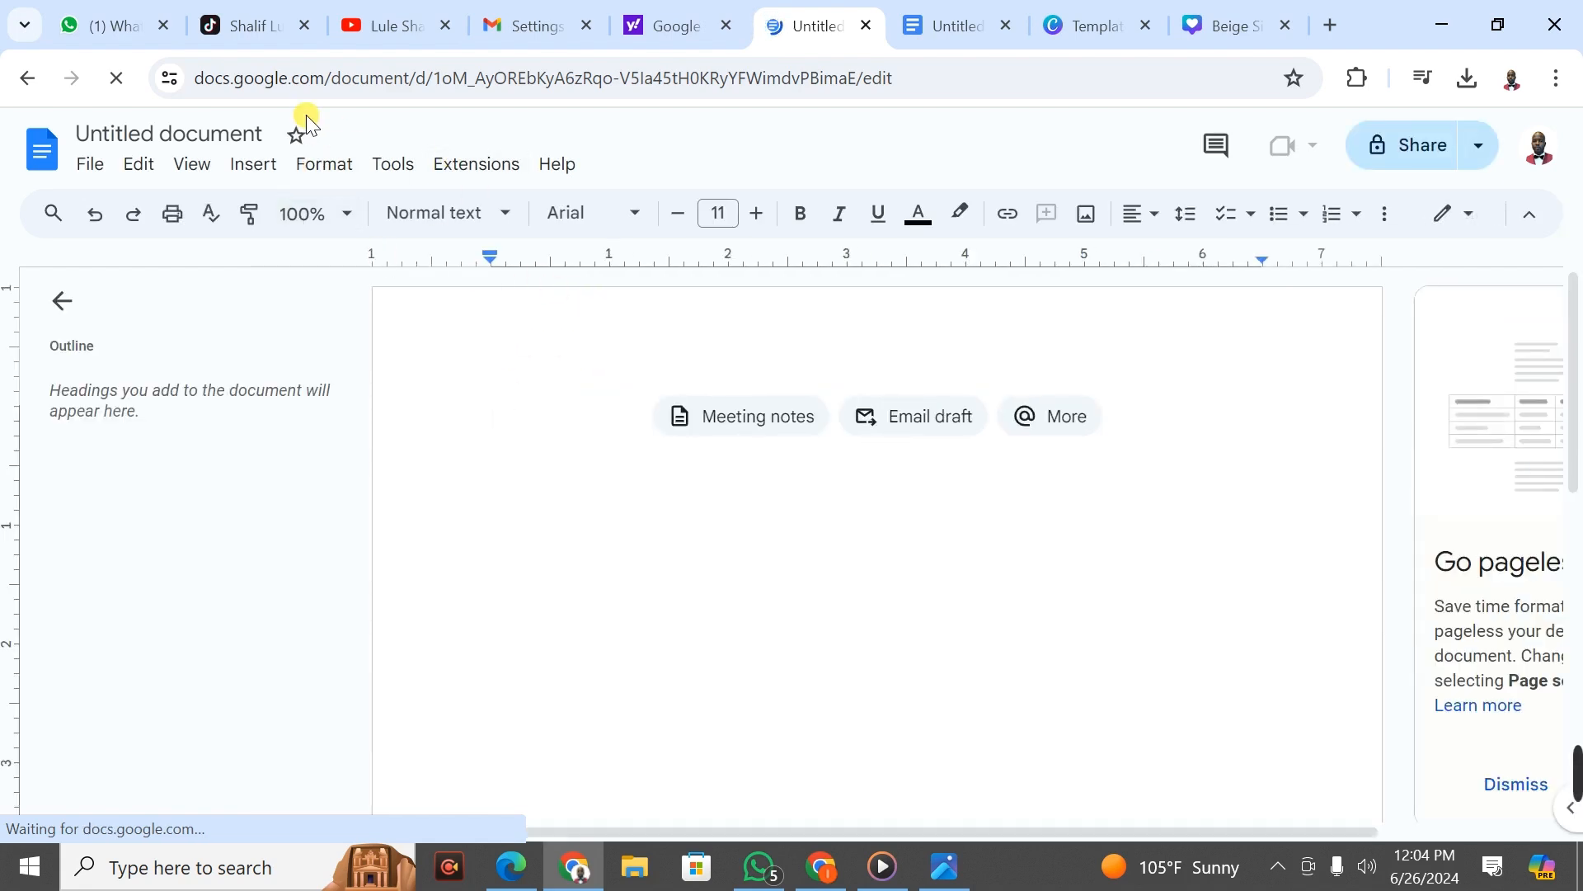
pyautogui.click(832, 877)
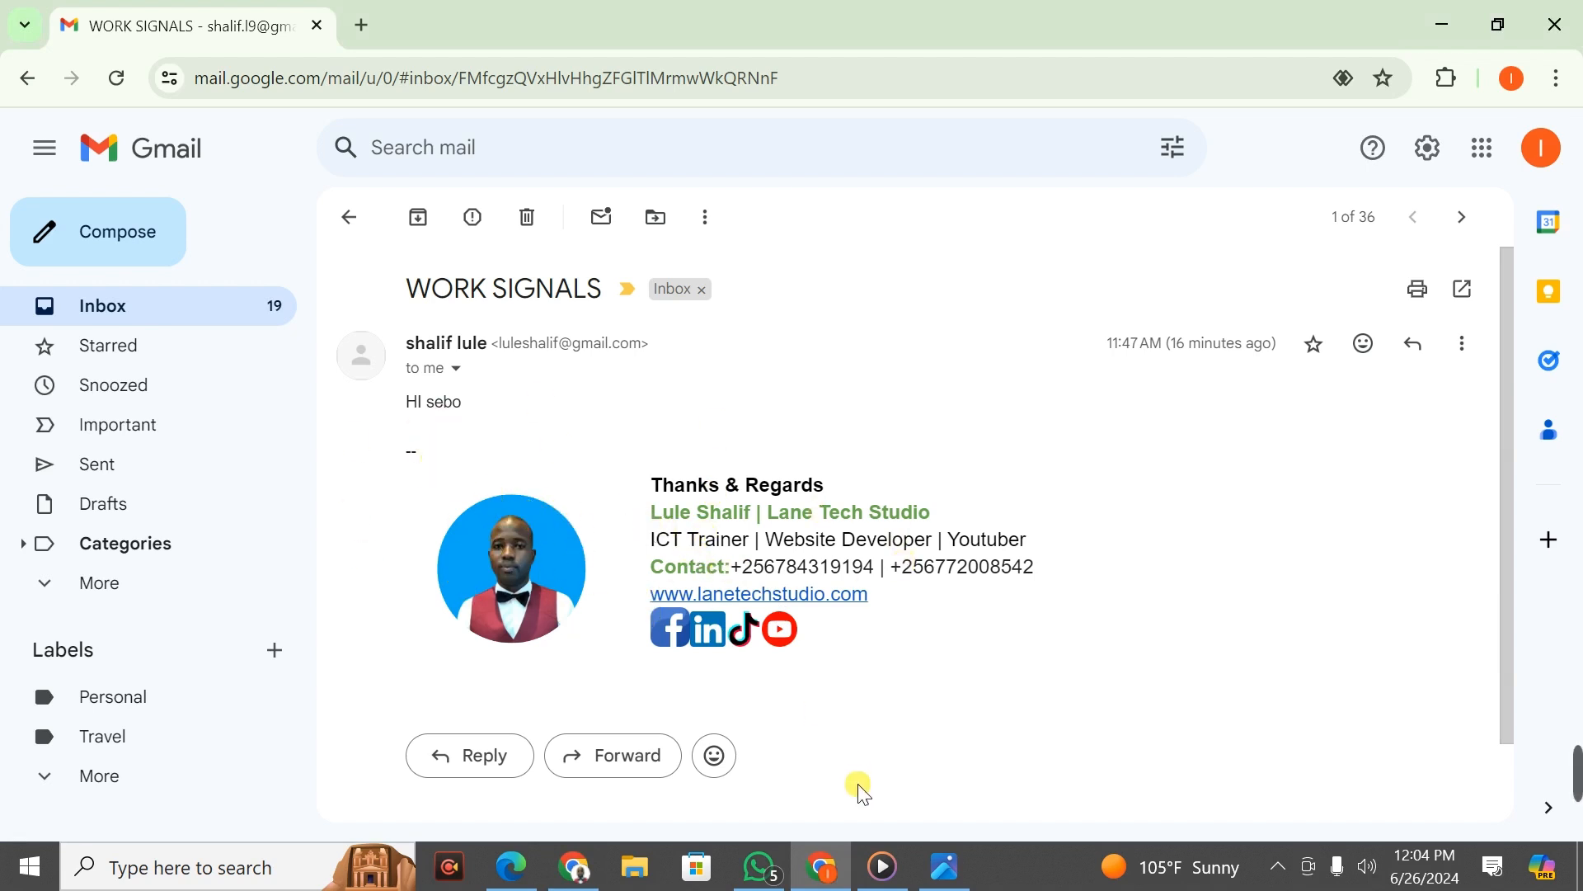
pyautogui.click(574, 866)
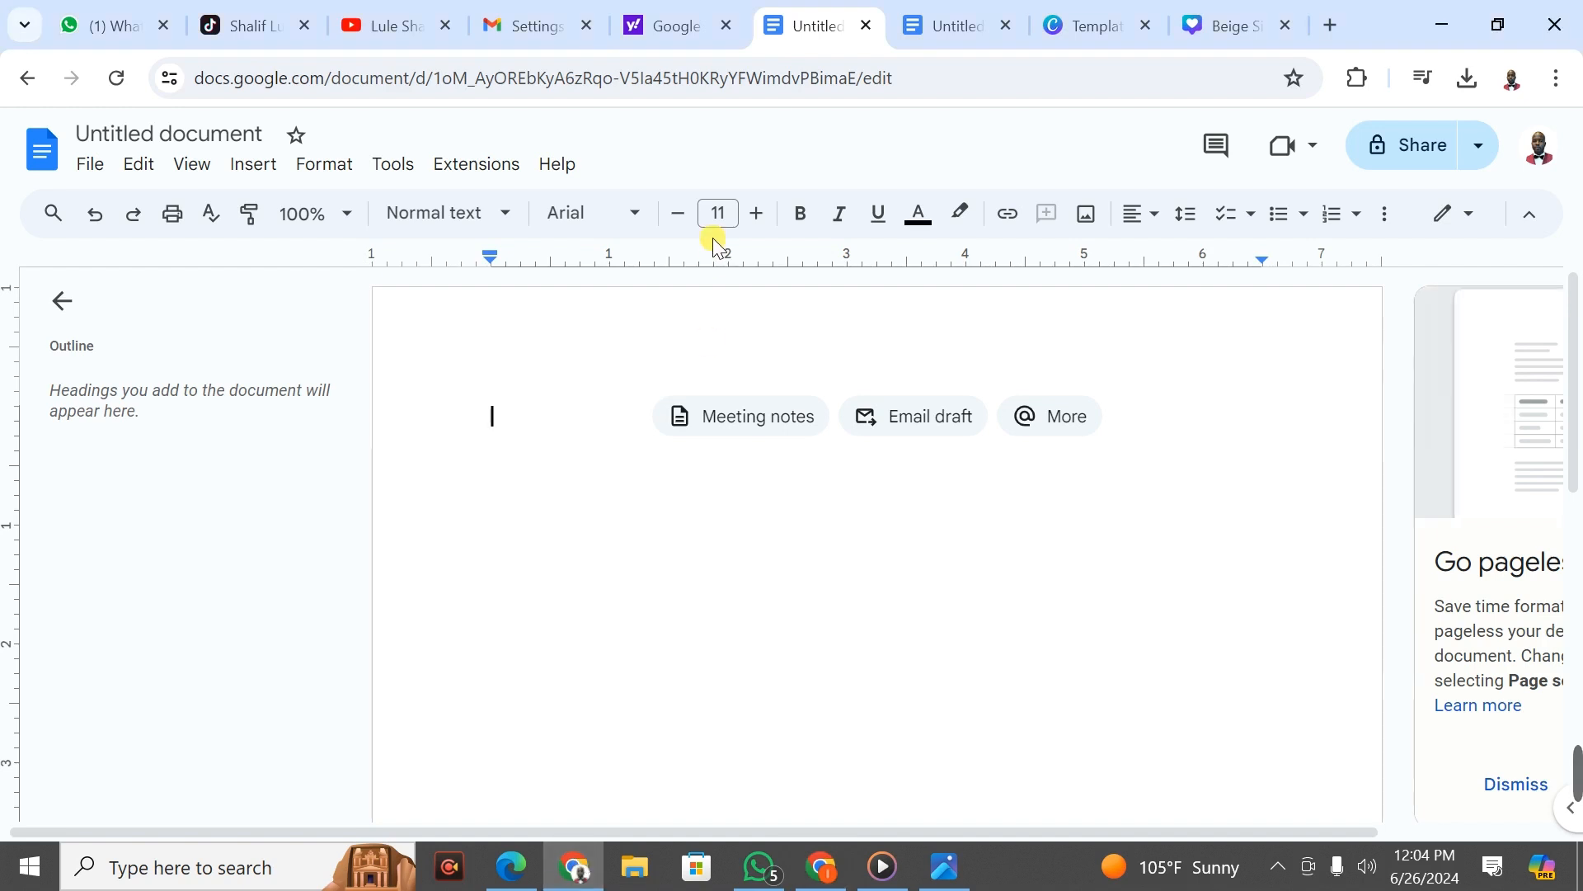
# Insert a table with three columns and one row in the blank document
pyautogui.click(251, 165)
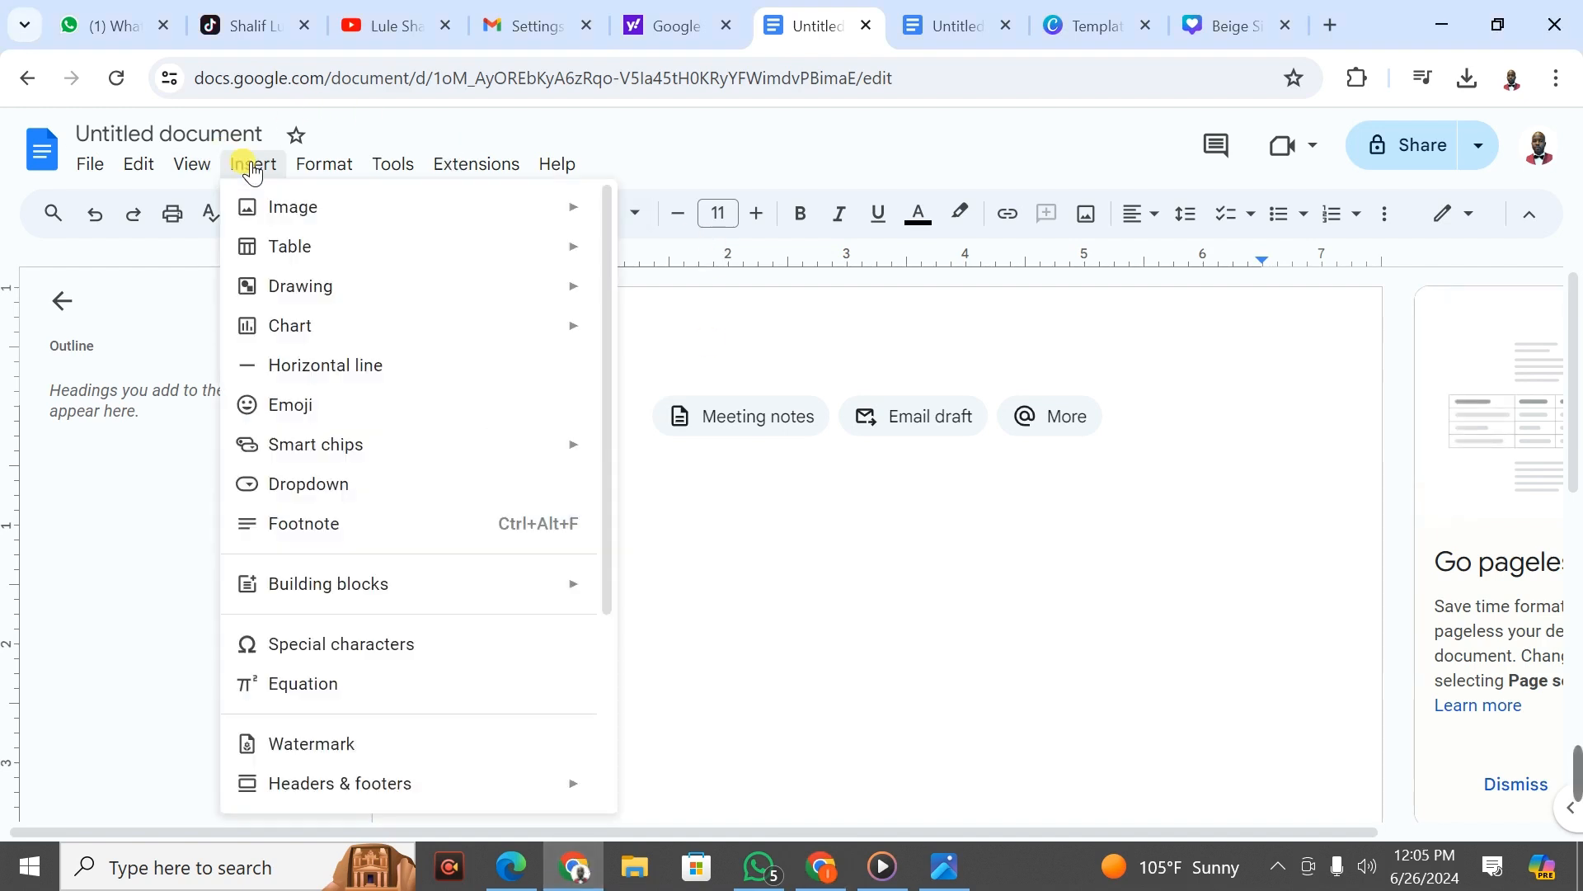
pyautogui.moveTo(289, 245)
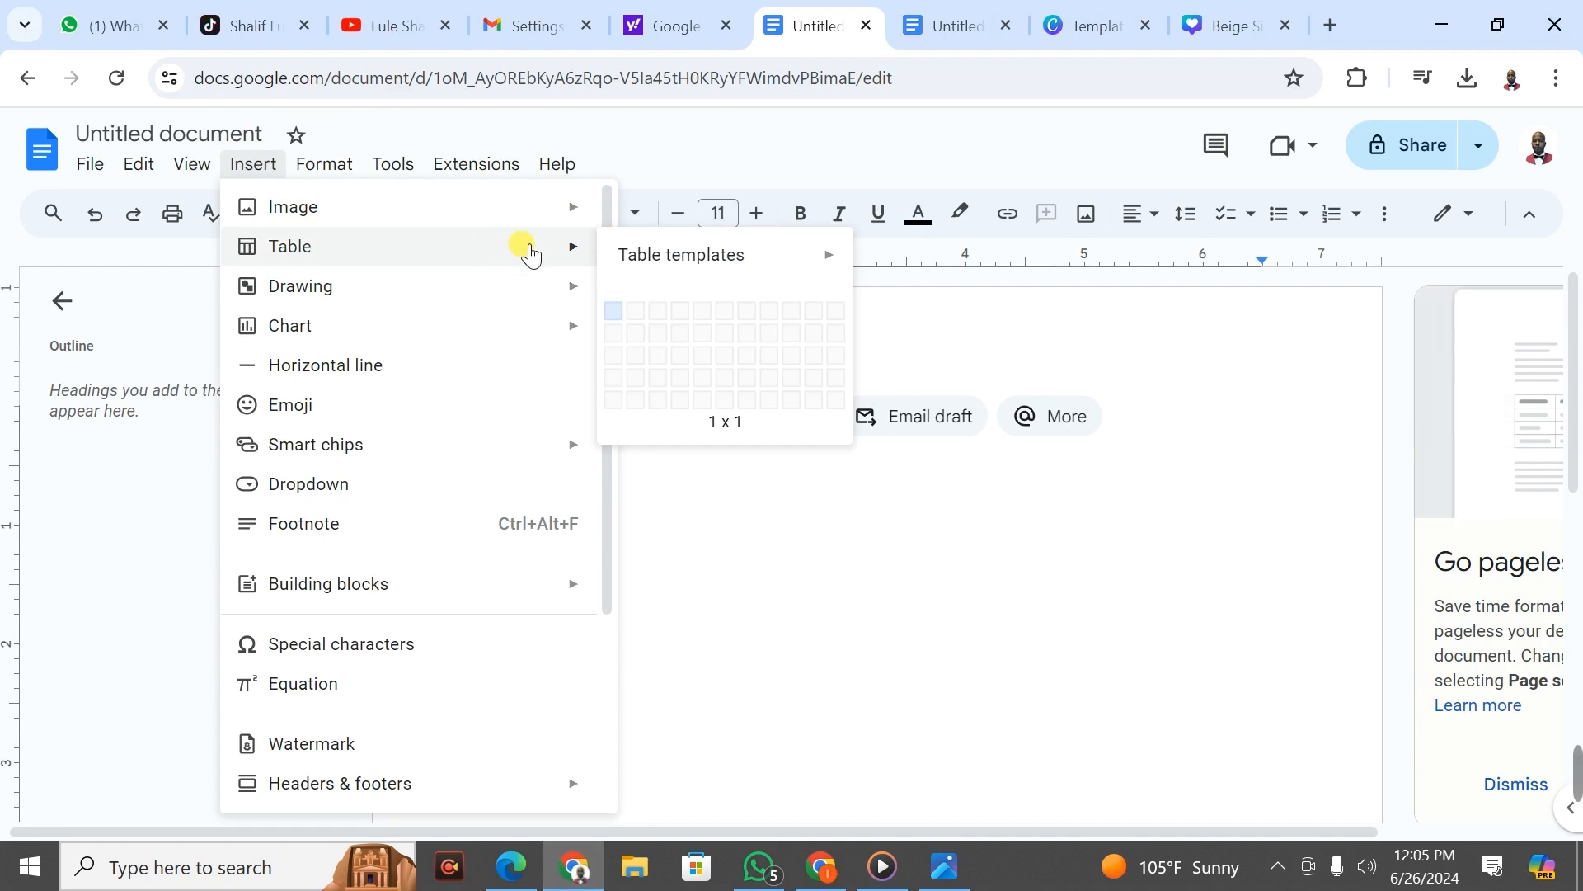
pyautogui.click(655, 309)
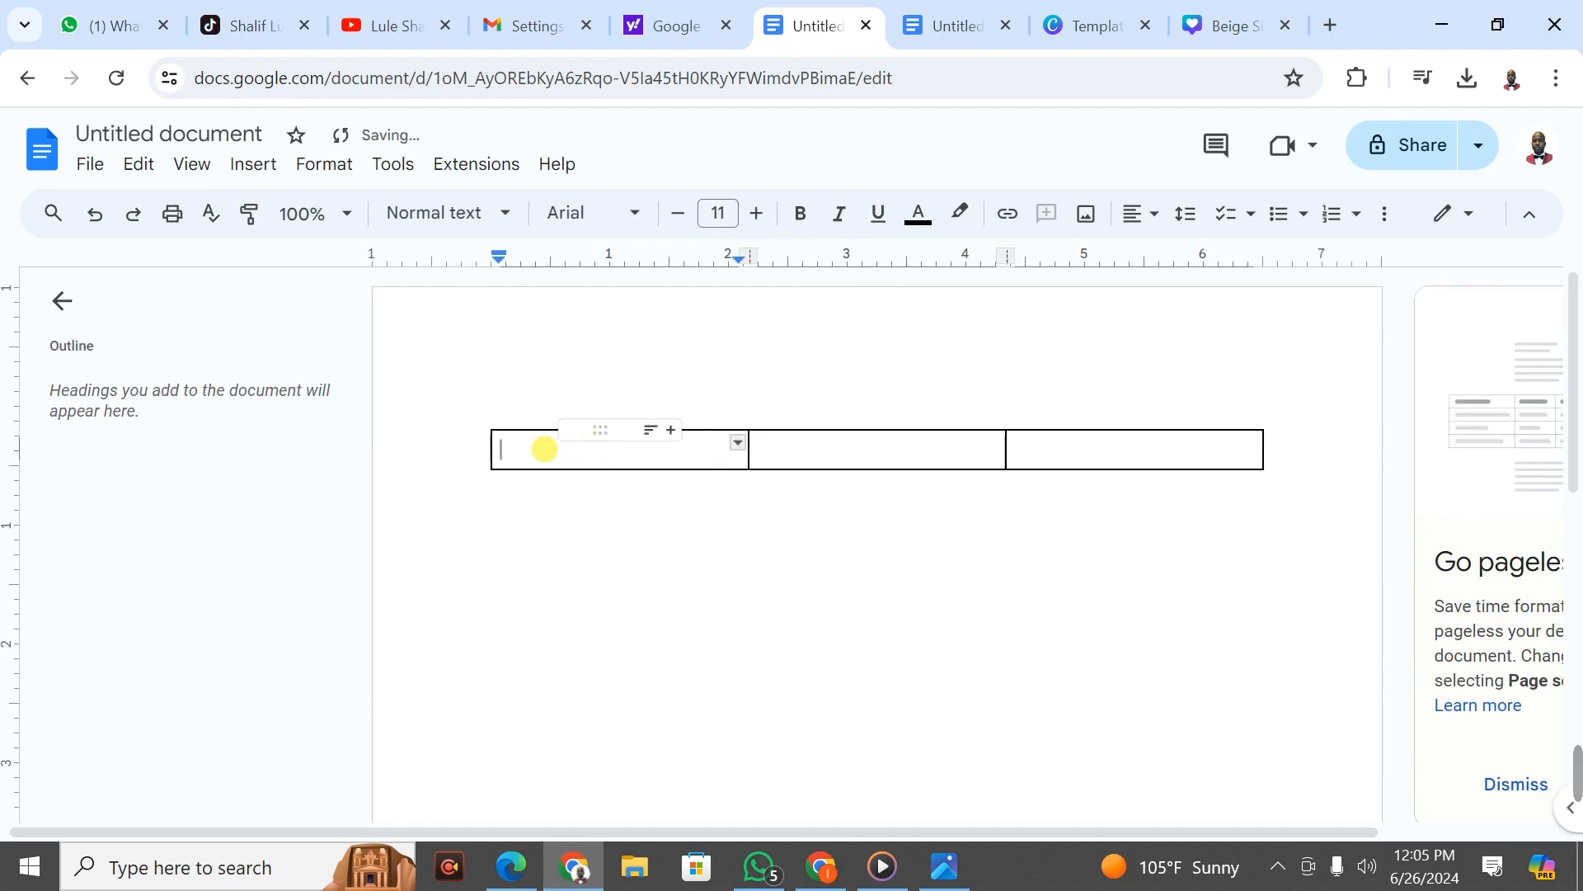
# Insert the image "Beige Simple Photo Signature Twitter Profile Picture (2).png" from Downloads into the table's first cell
pyautogui.click(263, 166)
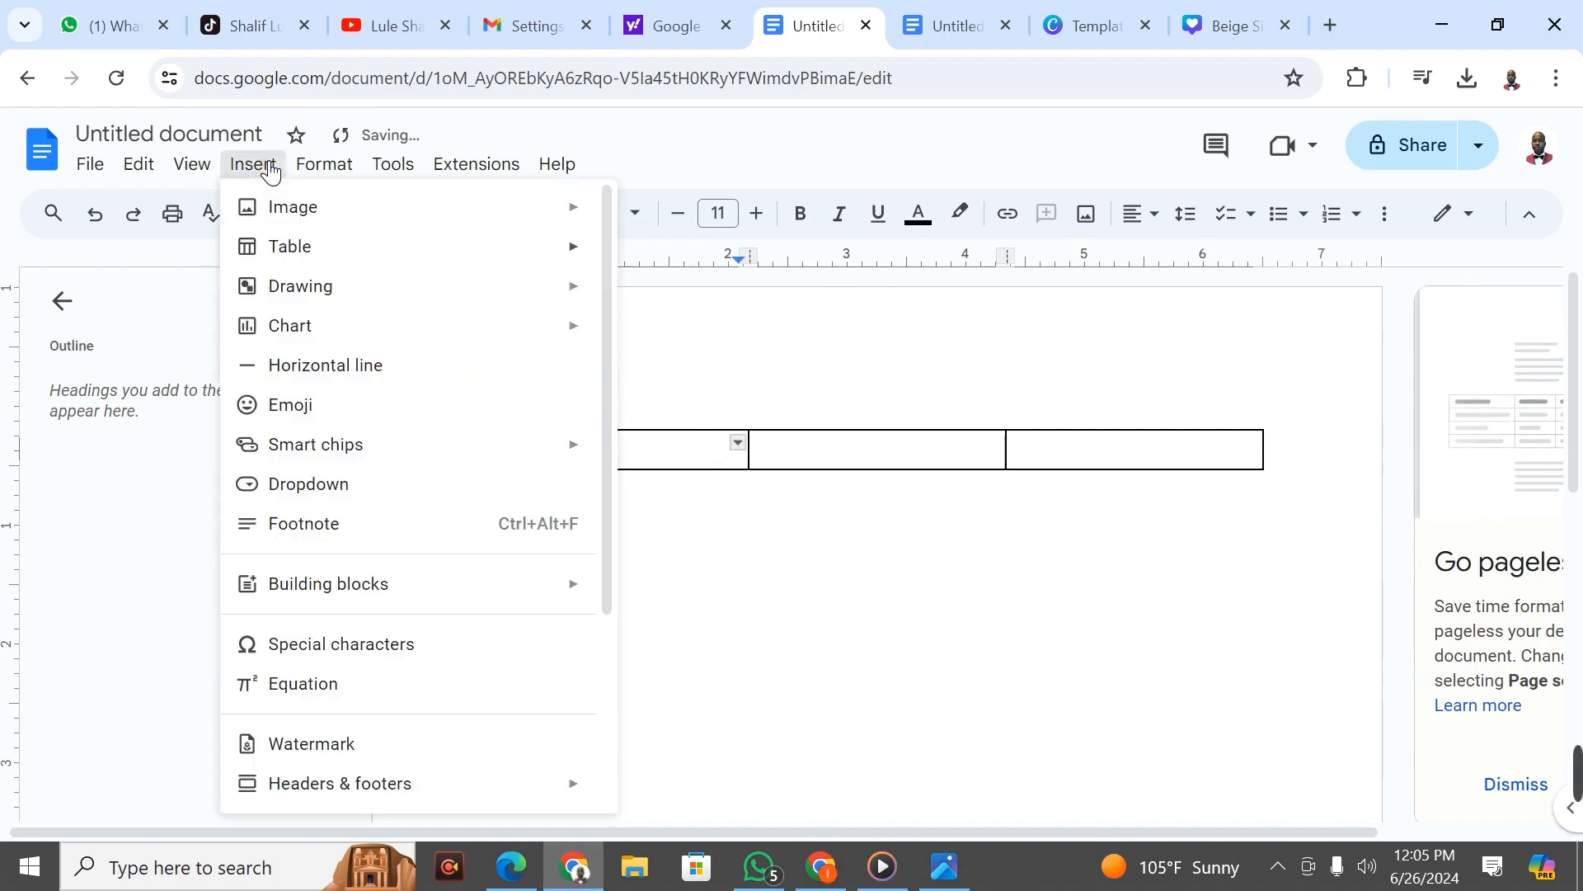
pyautogui.moveTo(311, 221)
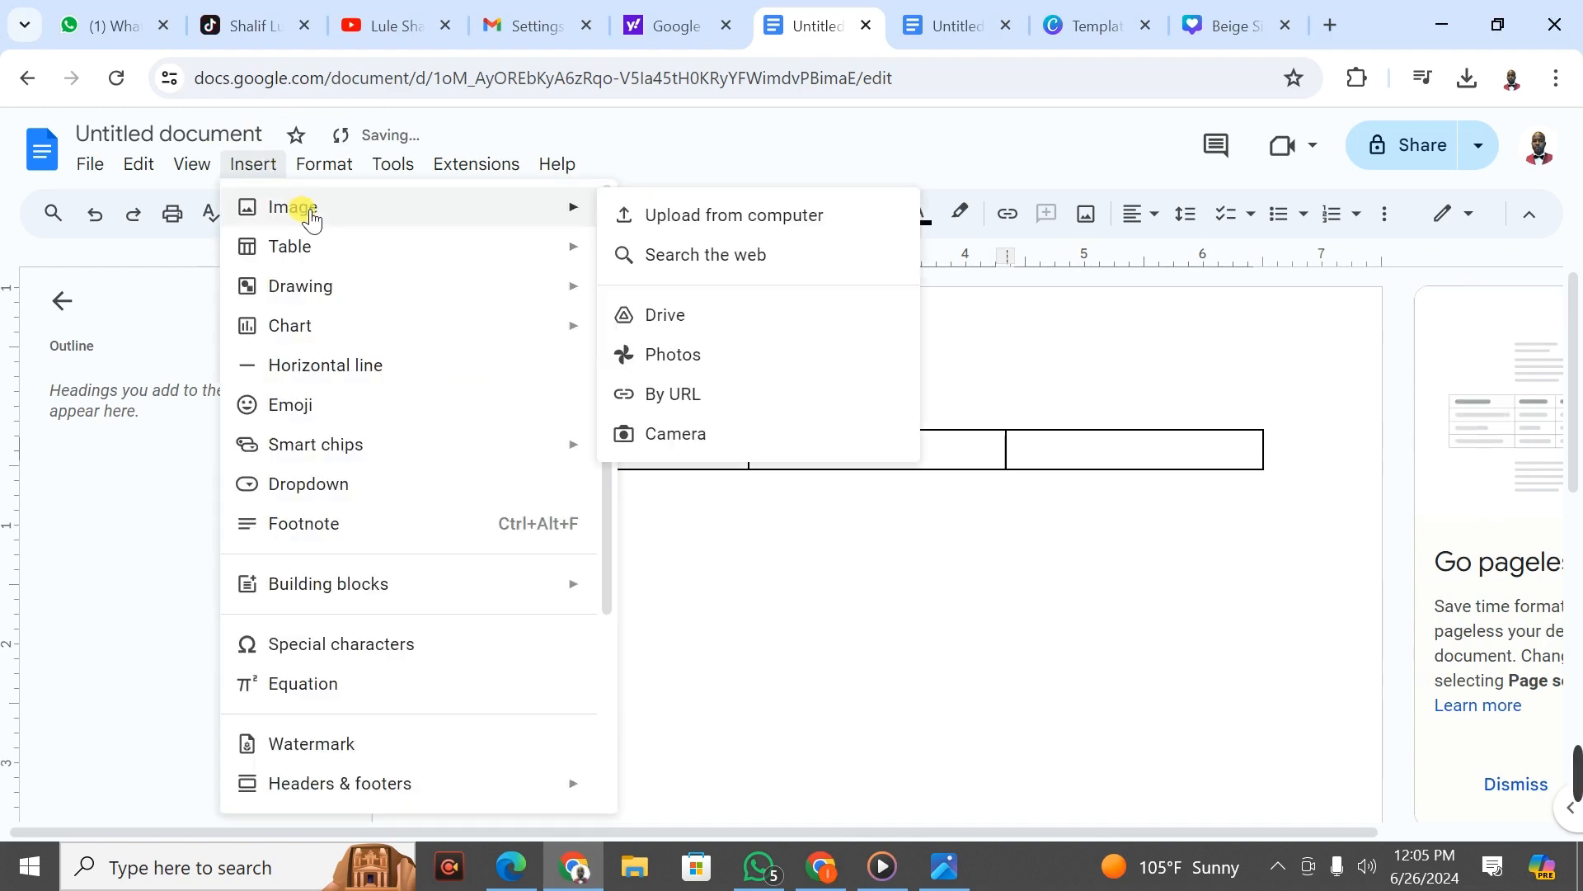
pyautogui.click(728, 214)
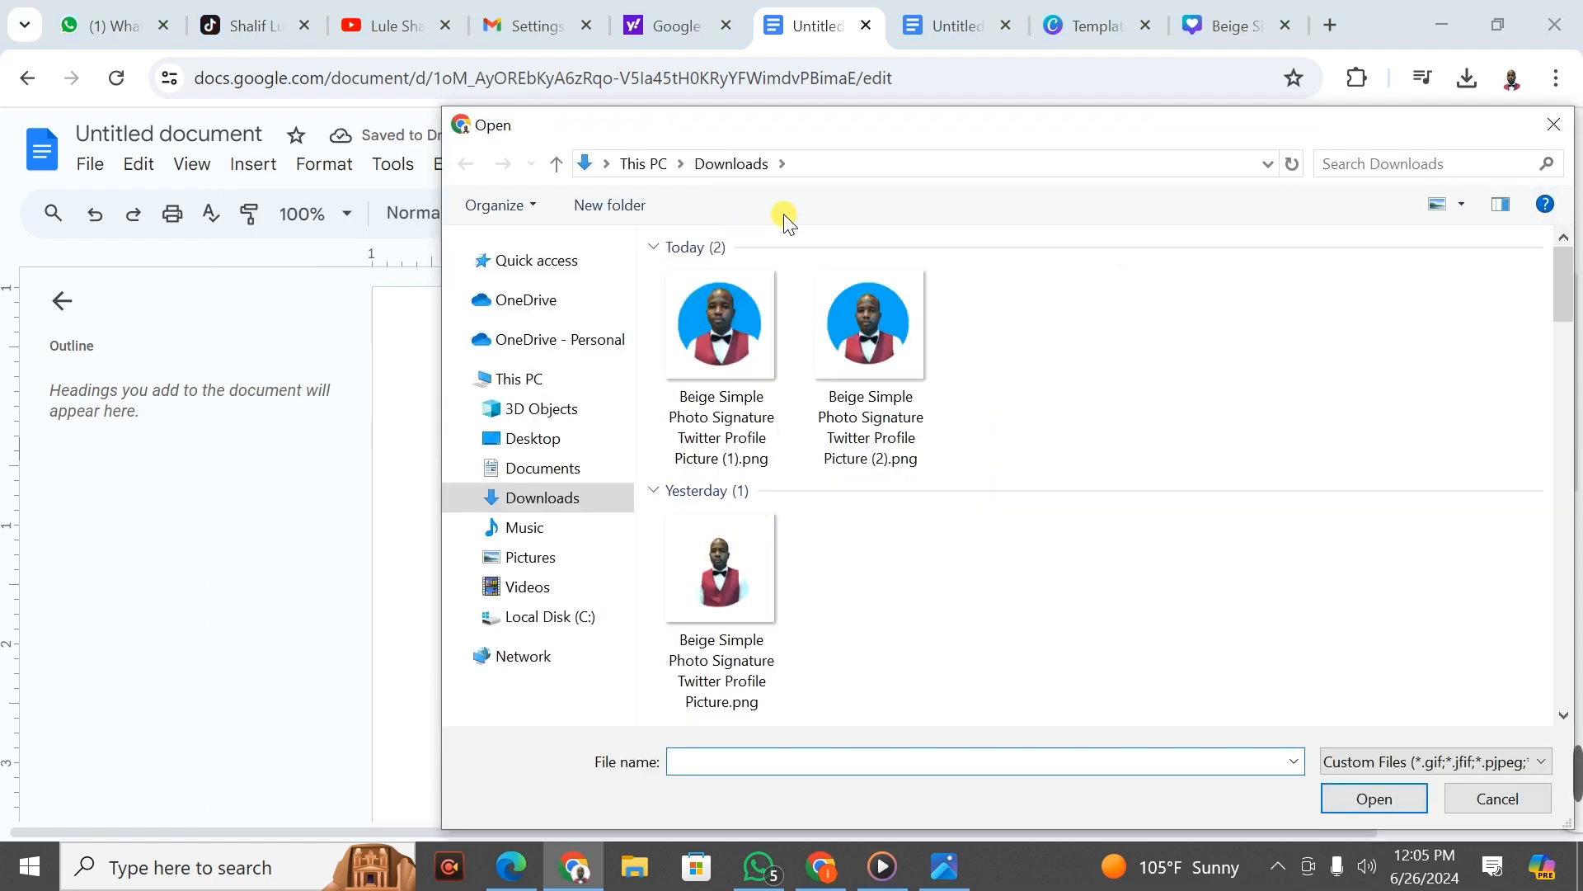
pyautogui.click(844, 323)
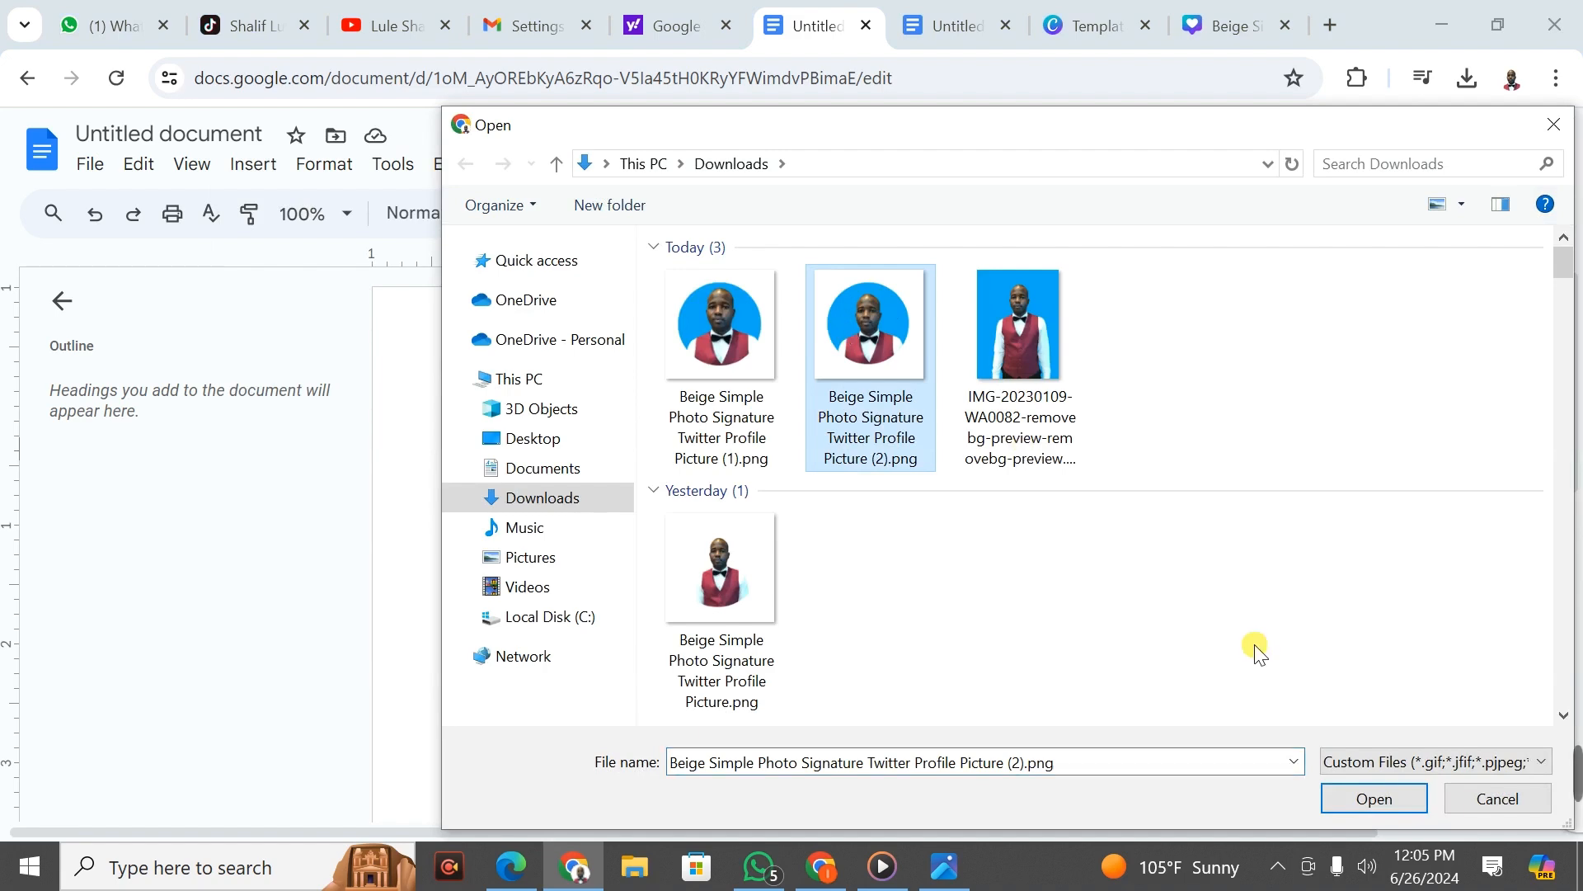
pyautogui.click(1367, 804)
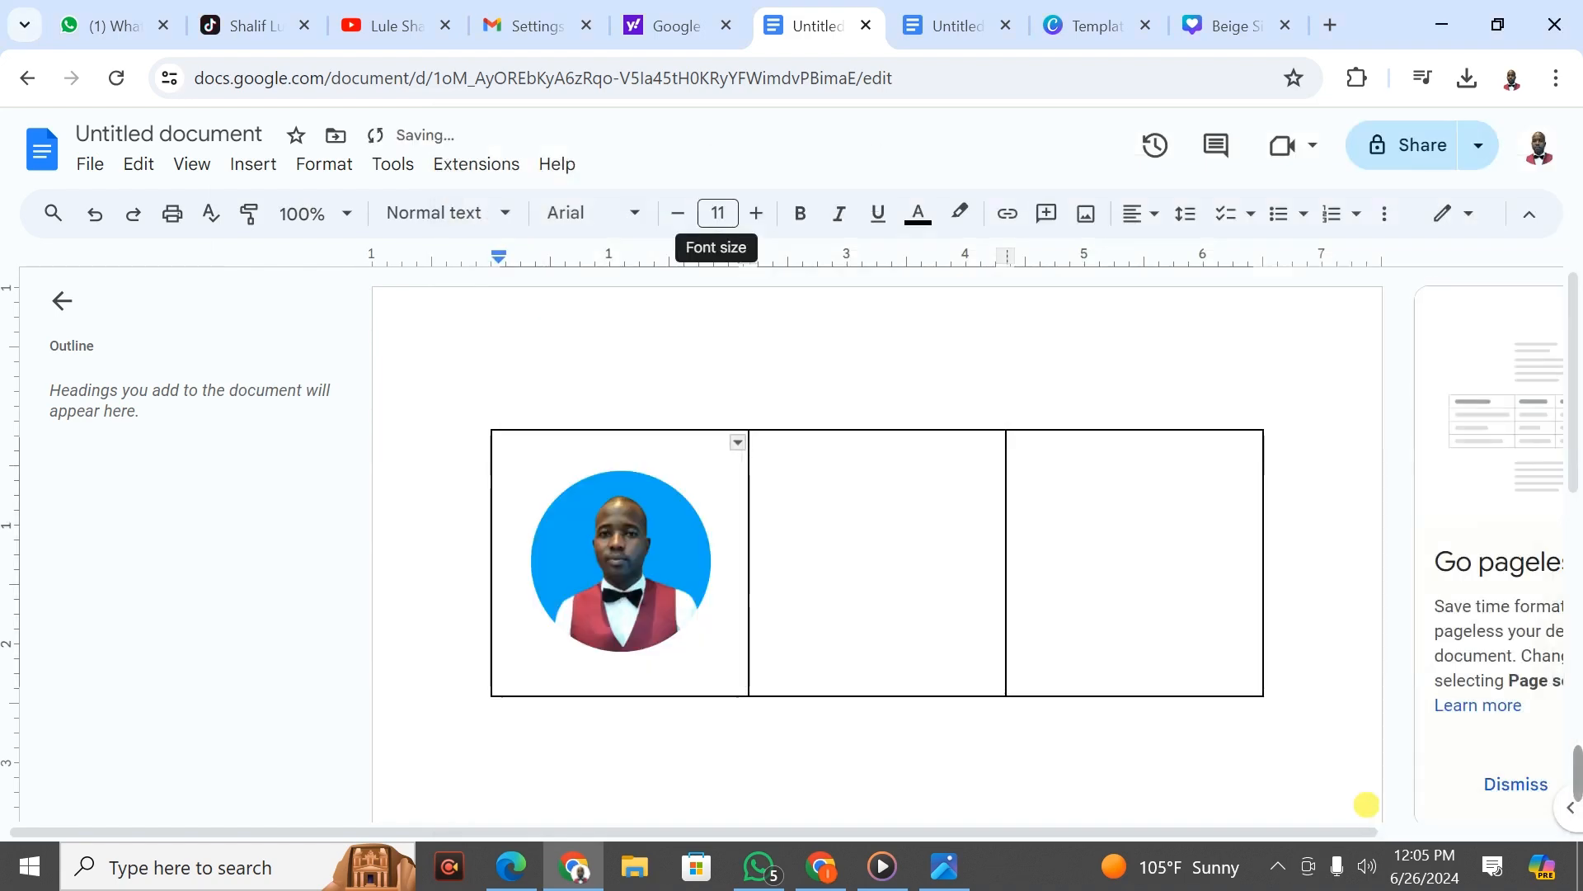
# Crop the empty margins on all four sides of the profile picture close to the blue circle
pyautogui.click(708, 620)
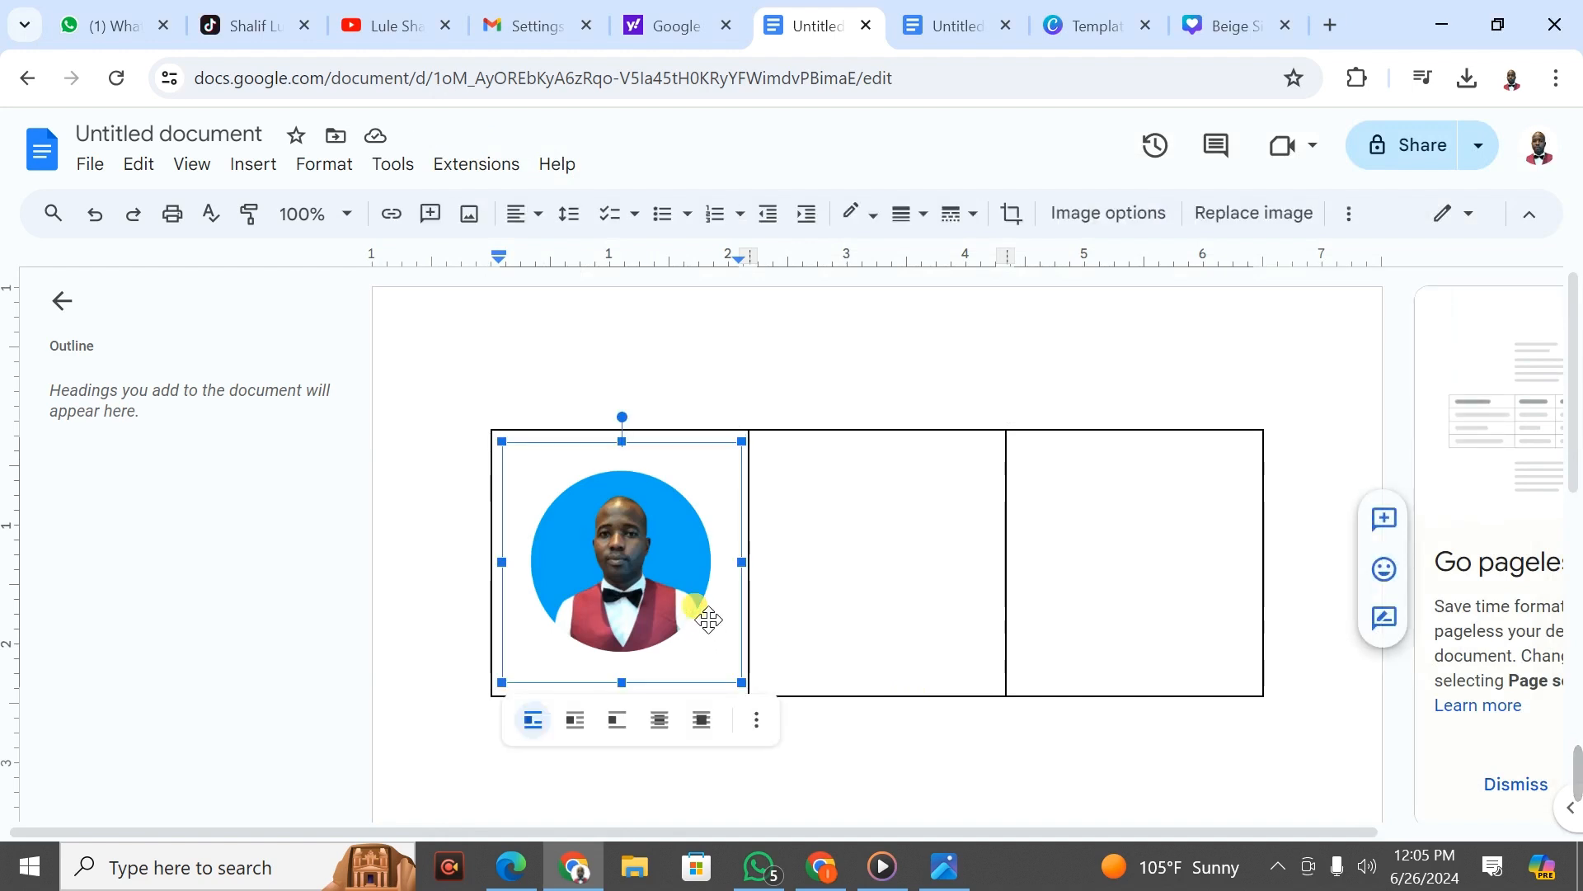
pyautogui.click(1023, 221)
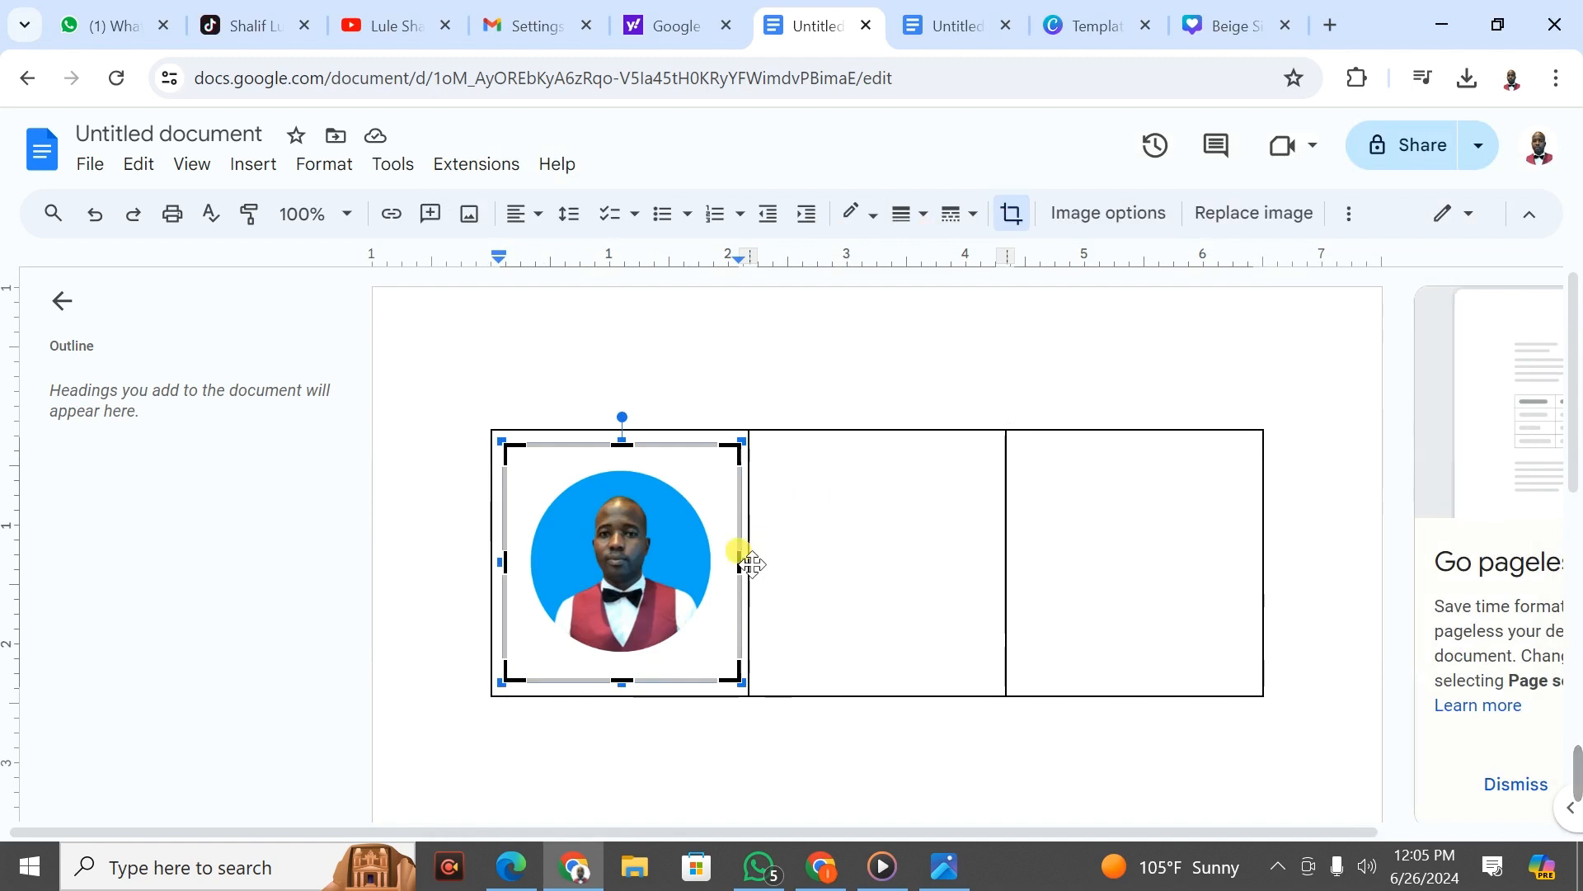
pyautogui.moveTo(744, 566); pyautogui.dragTo(722, 565)
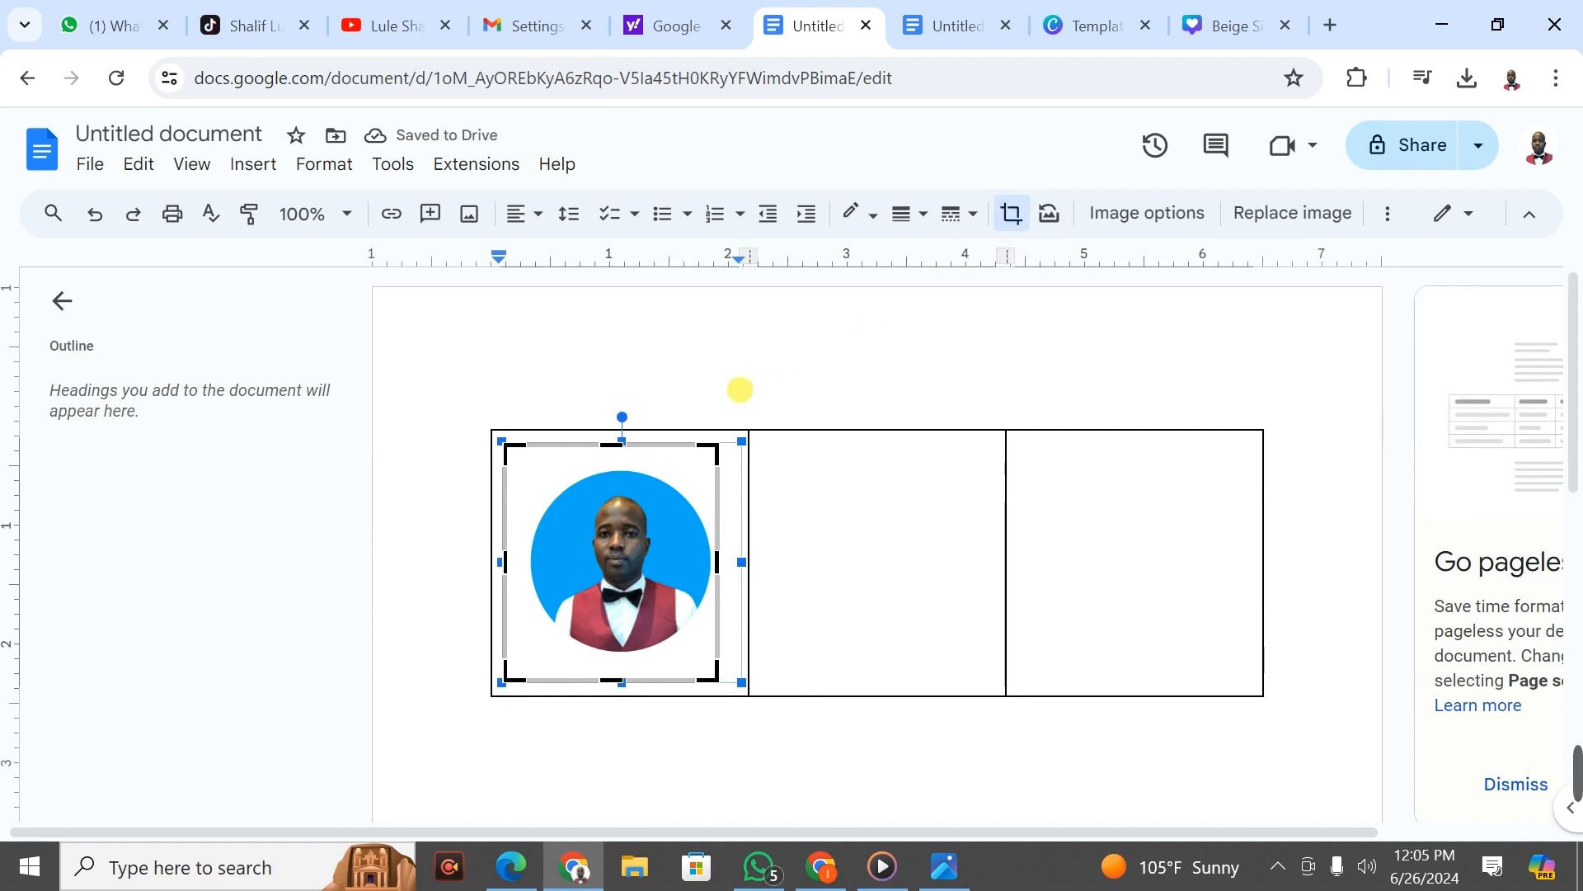
pyautogui.moveTo(612, 446); pyautogui.dragTo(612, 470)
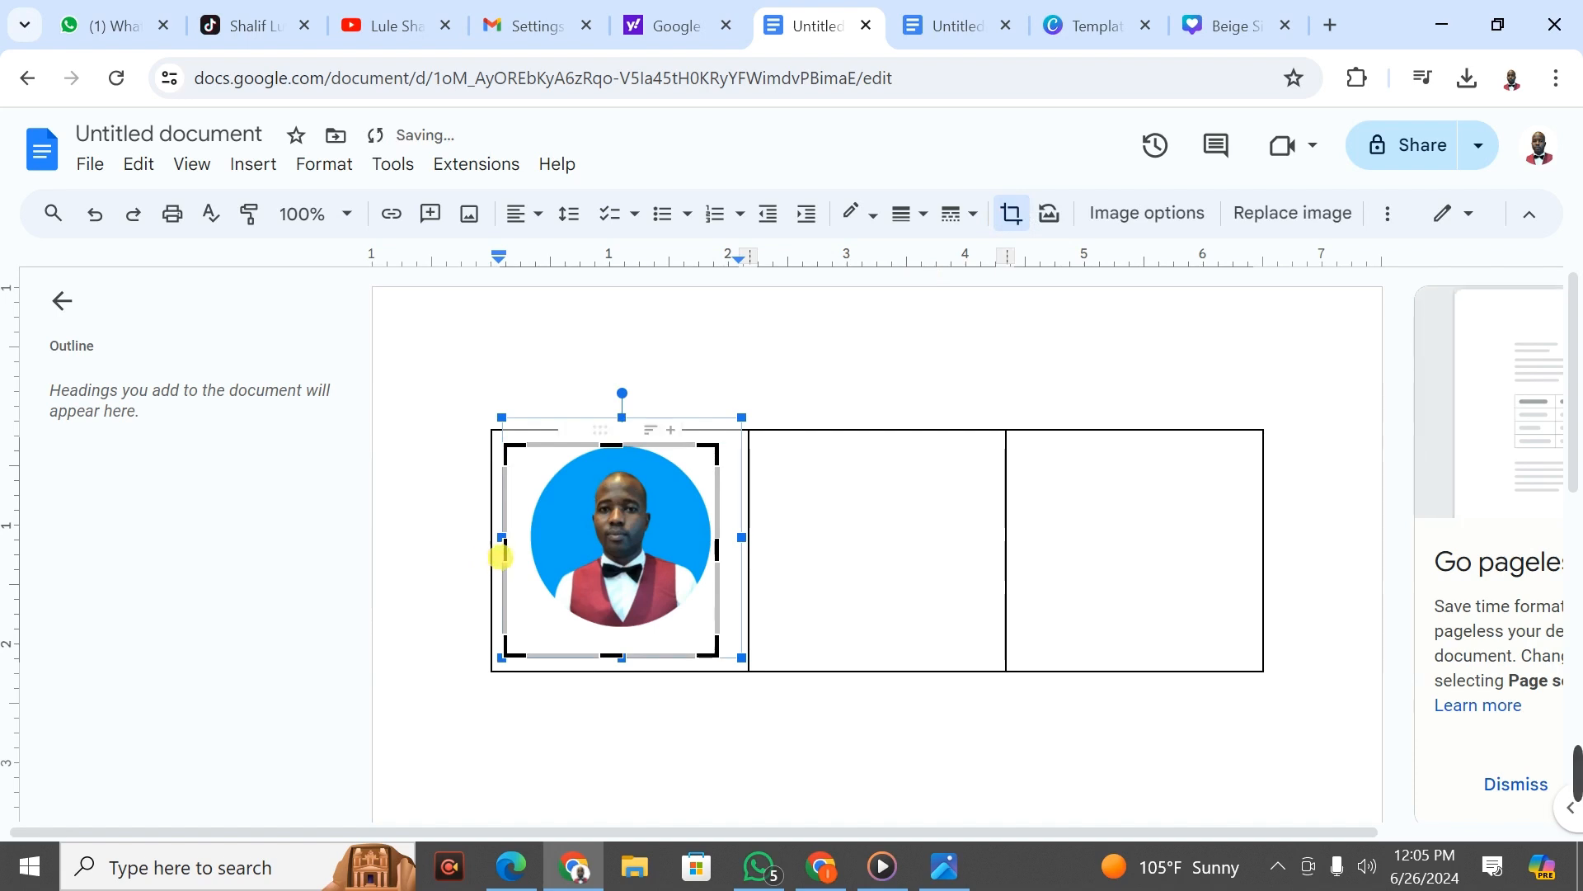
pyautogui.moveTo(505, 562); pyautogui.dragTo(527, 555)
pyautogui.moveTo(607, 668); pyautogui.dragTo(606, 636)
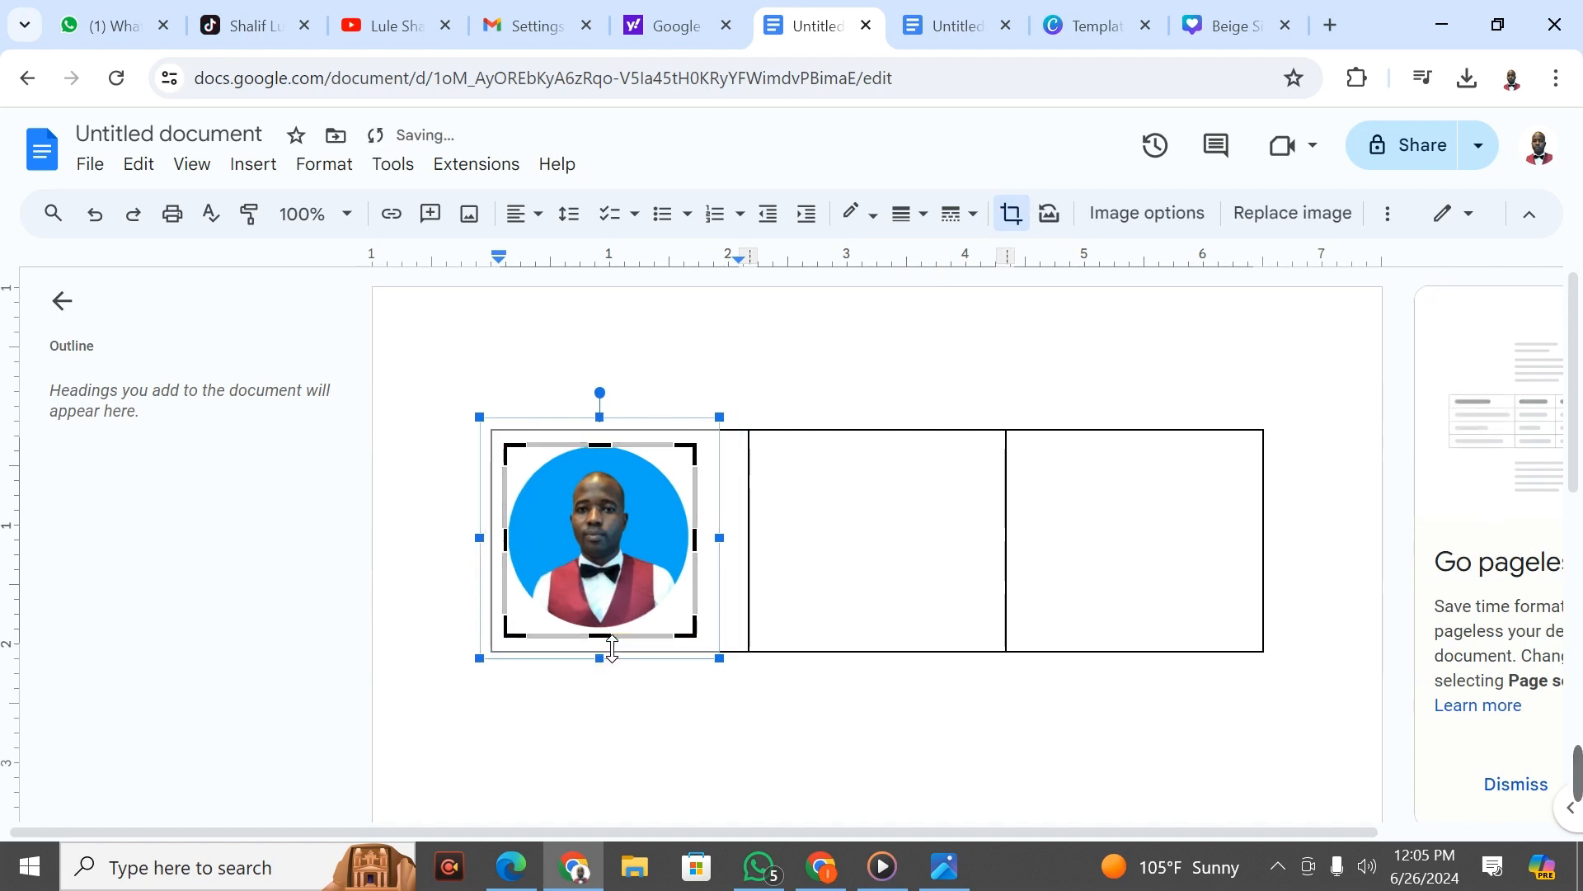
pyautogui.click(672, 626)
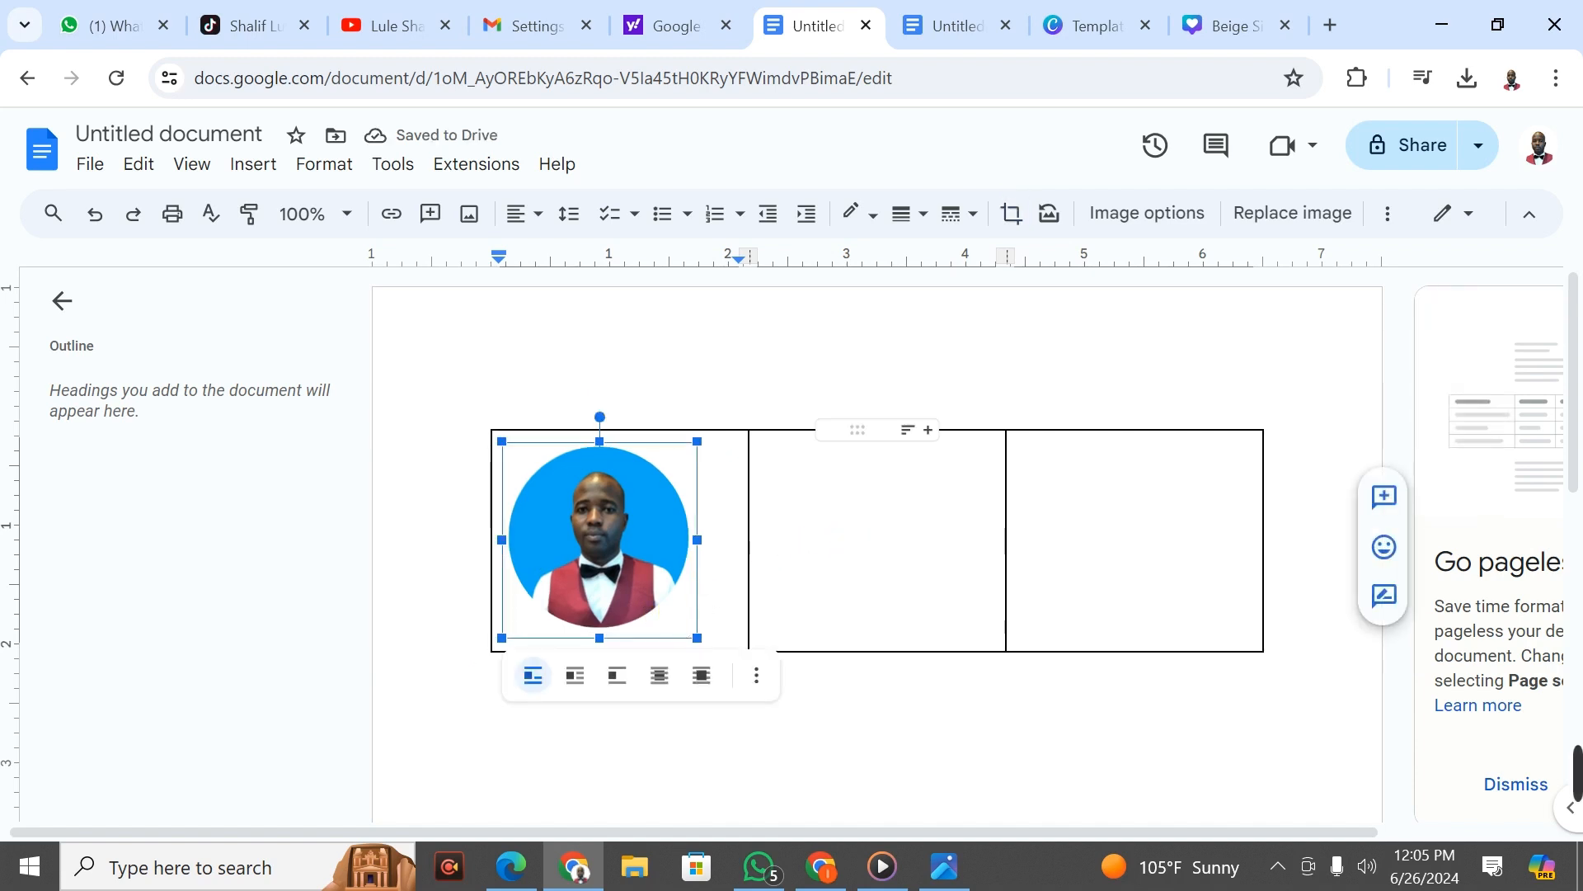
# Narrow the table's middle column to a thin spacer and place the cursor in the wide third cell
pyautogui.click(847, 537)
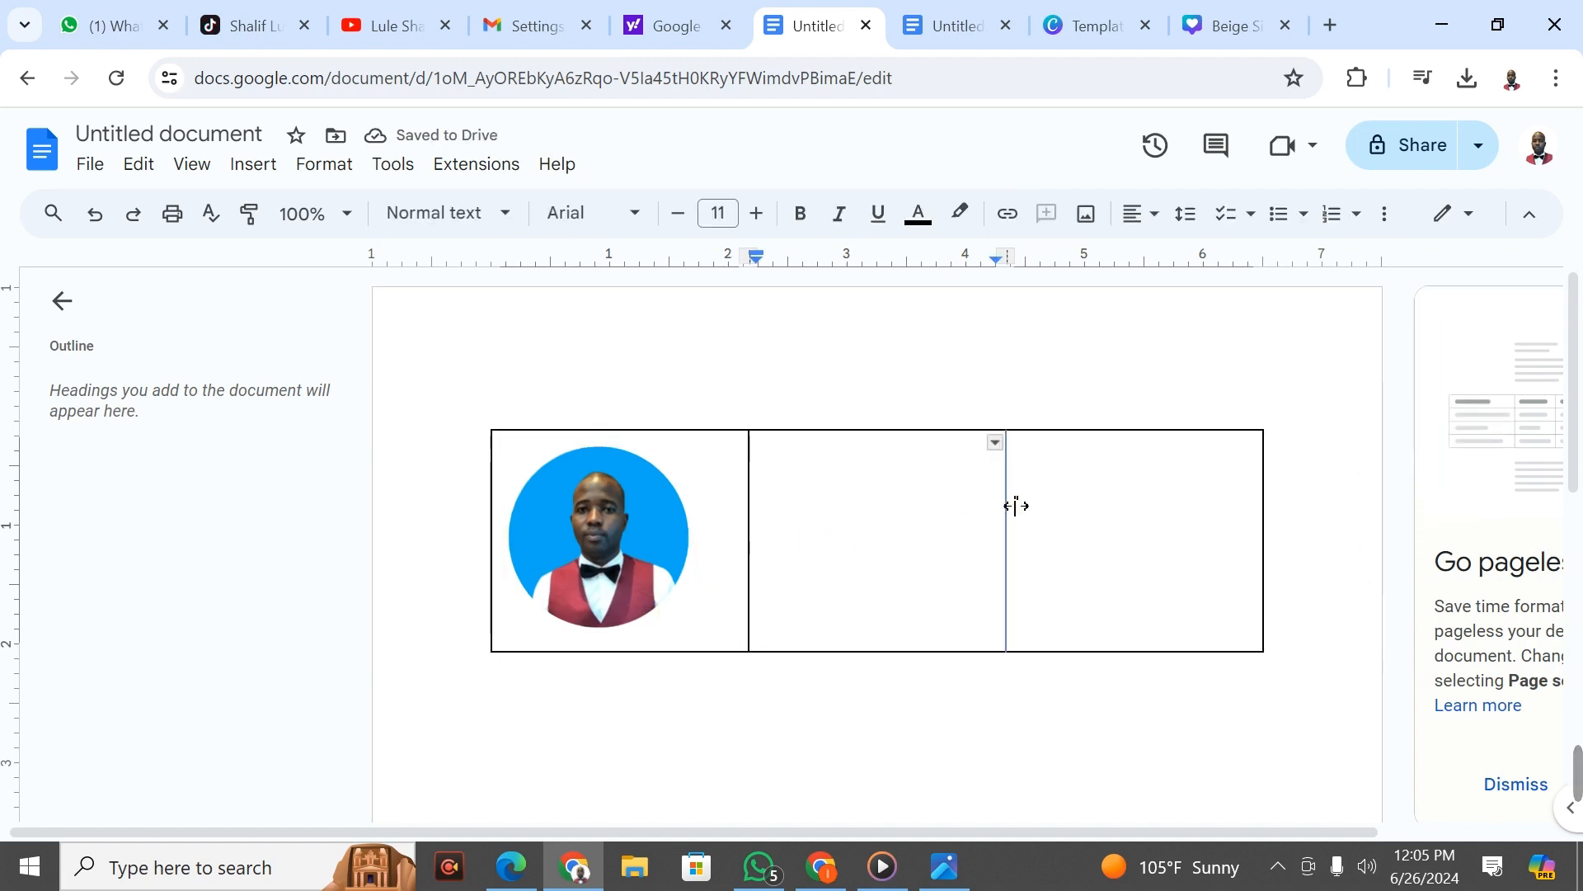
pyautogui.moveTo(1015, 506); pyautogui.dragTo(760, 484)
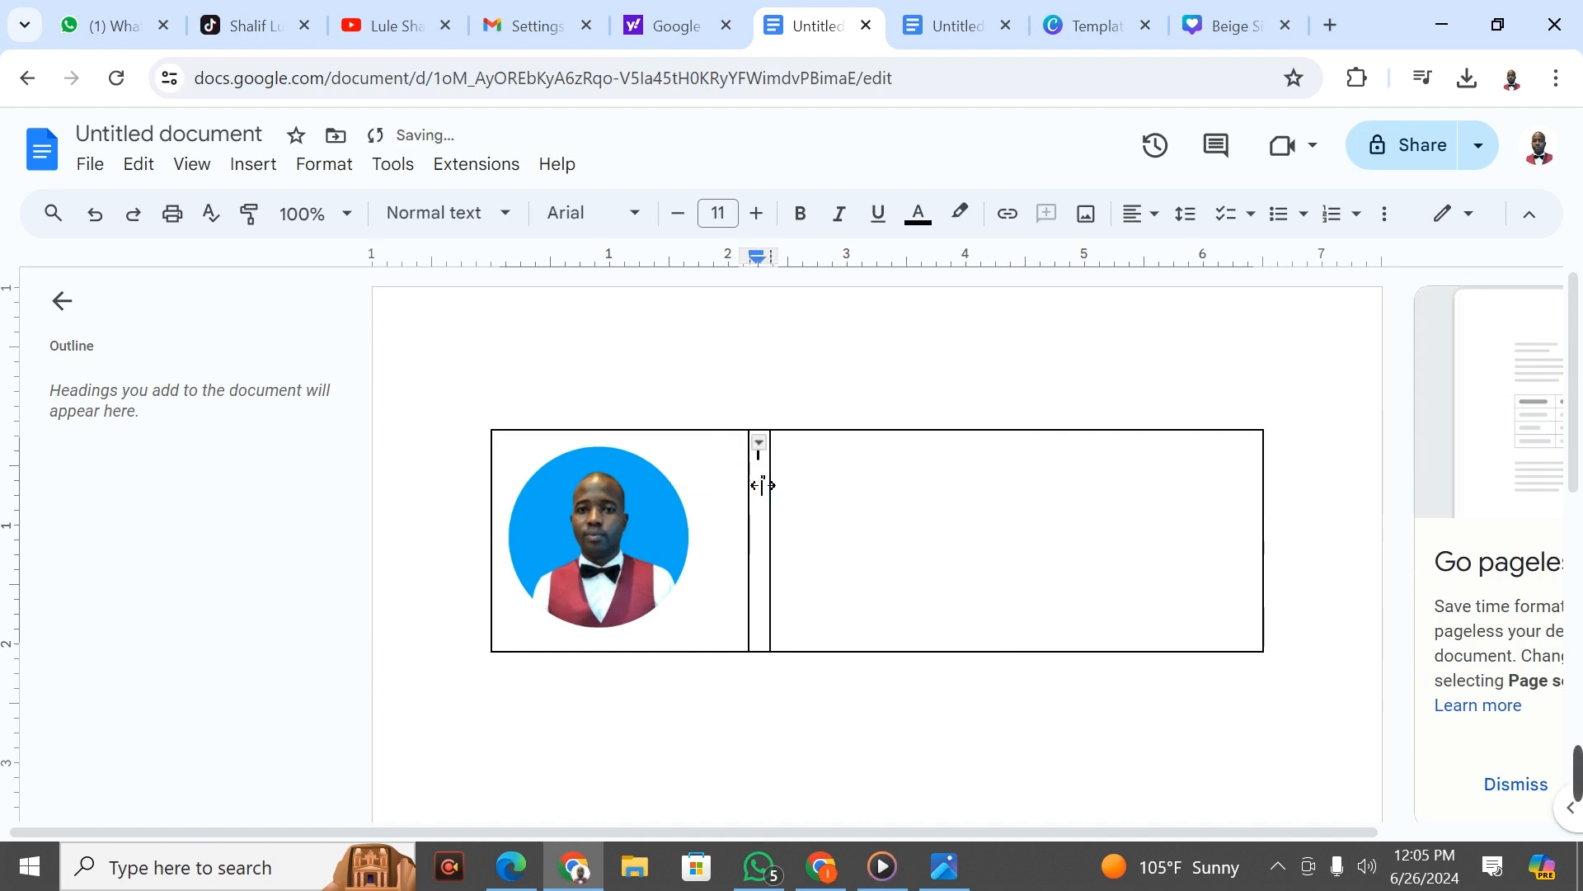
pyautogui.click(887, 463)
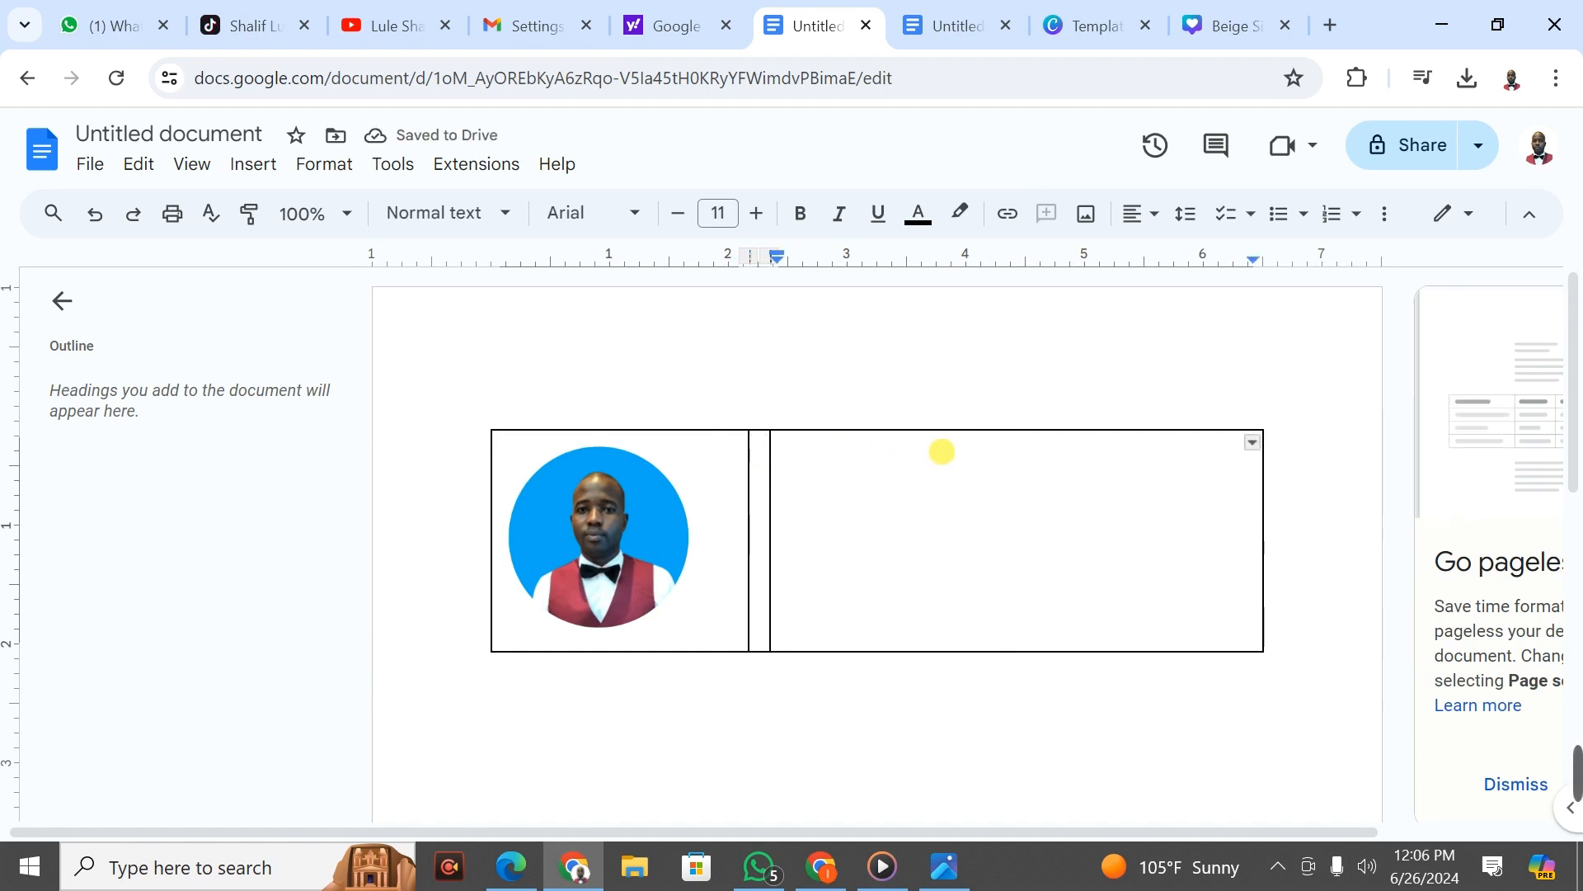
# Copy the signature text from "Thanks & Regards" through the website link in the Gmail message and paste it into the table's third cell
pyautogui.click(816, 874)
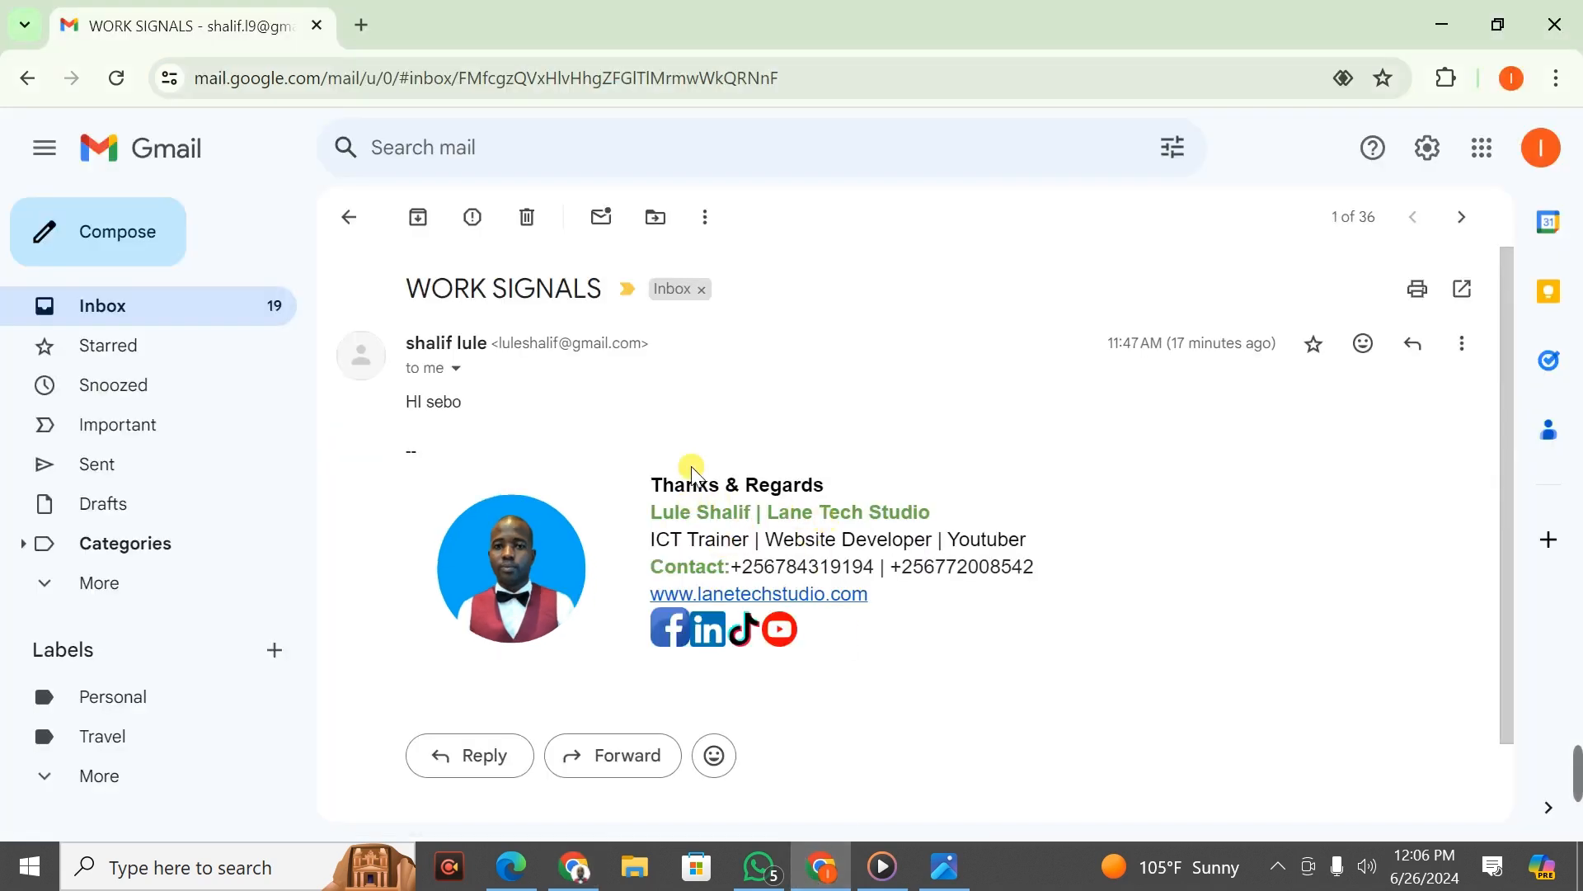
pyautogui.moveTo(652, 478)
pyautogui.mouseDown()
pyautogui.moveTo(806, 541)
pyautogui.moveTo(866, 607)
pyautogui.moveTo(915, 615)
pyautogui.mouseUp()
pyautogui.hotkey('ctrl', 'c')
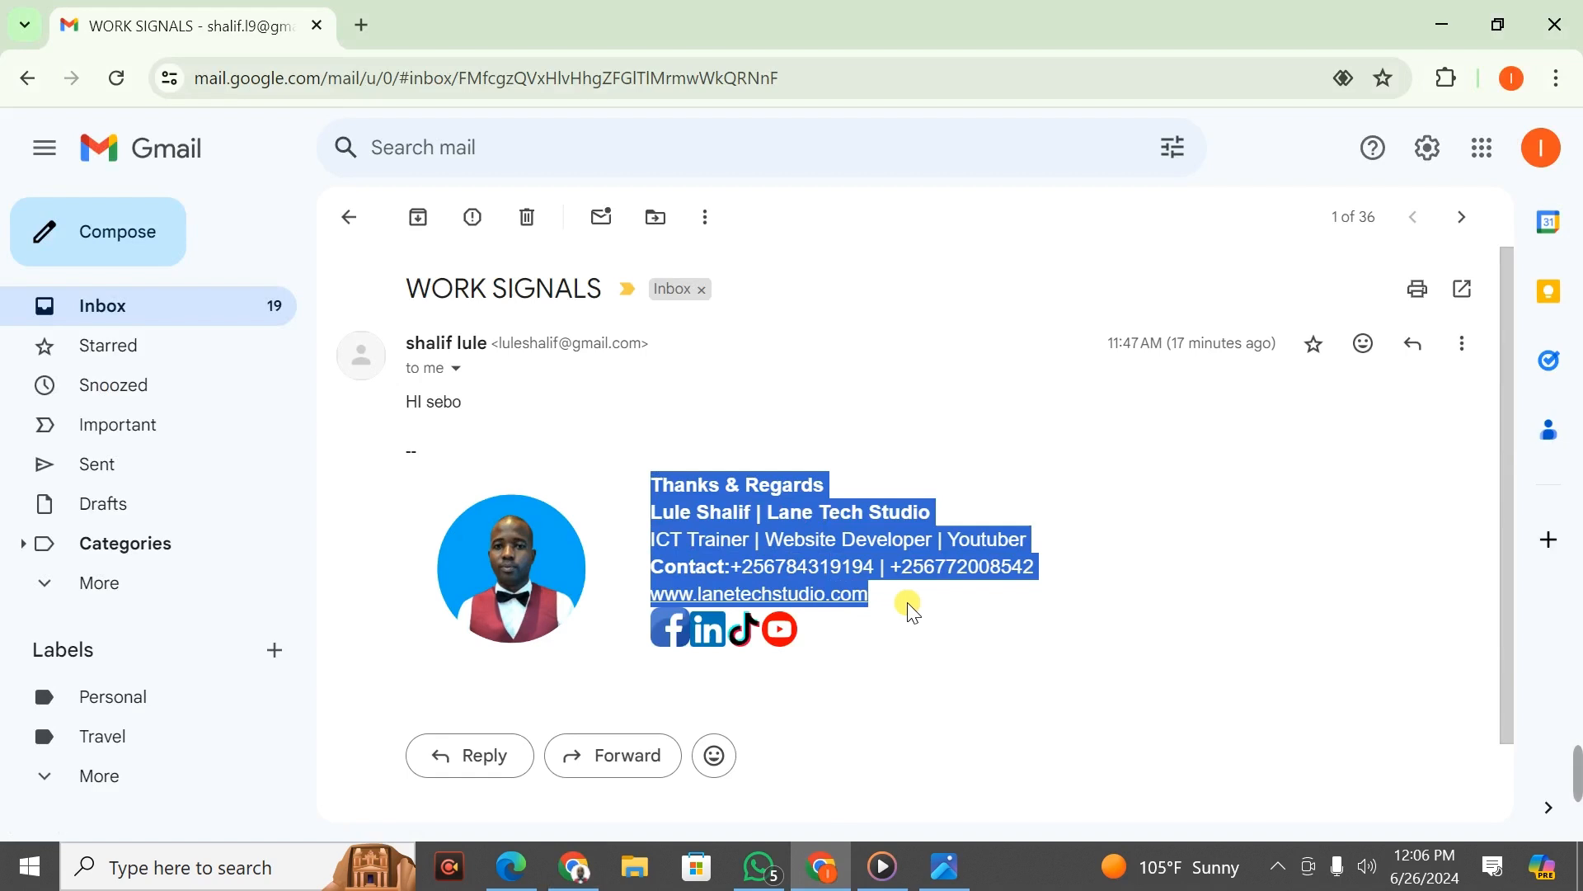
pyautogui.click(575, 866)
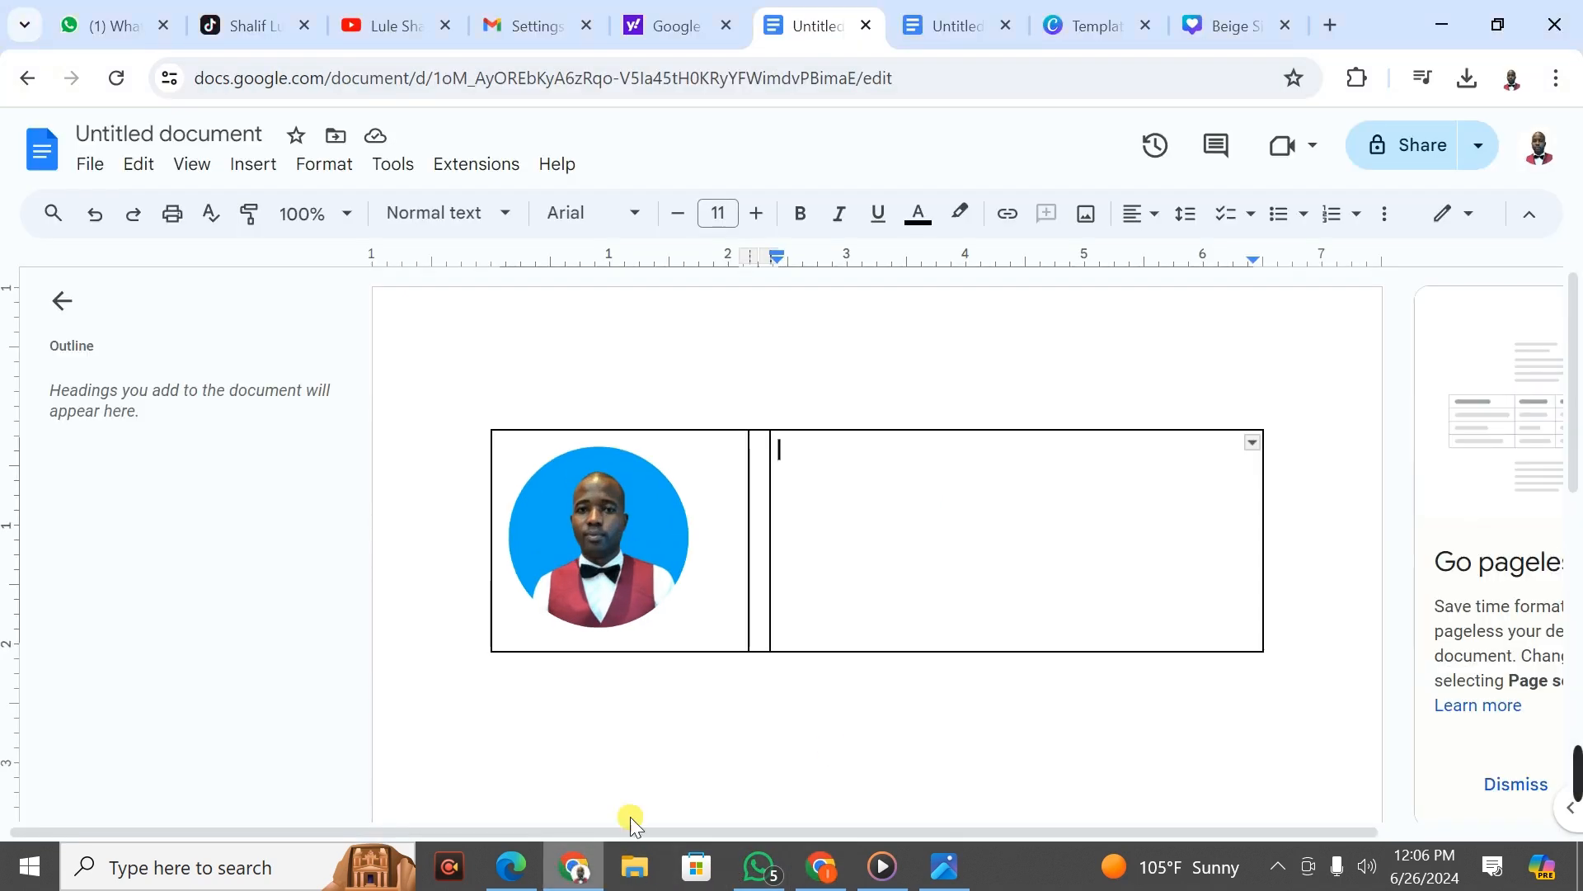
pyautogui.hotkey('ctrl', 'v')
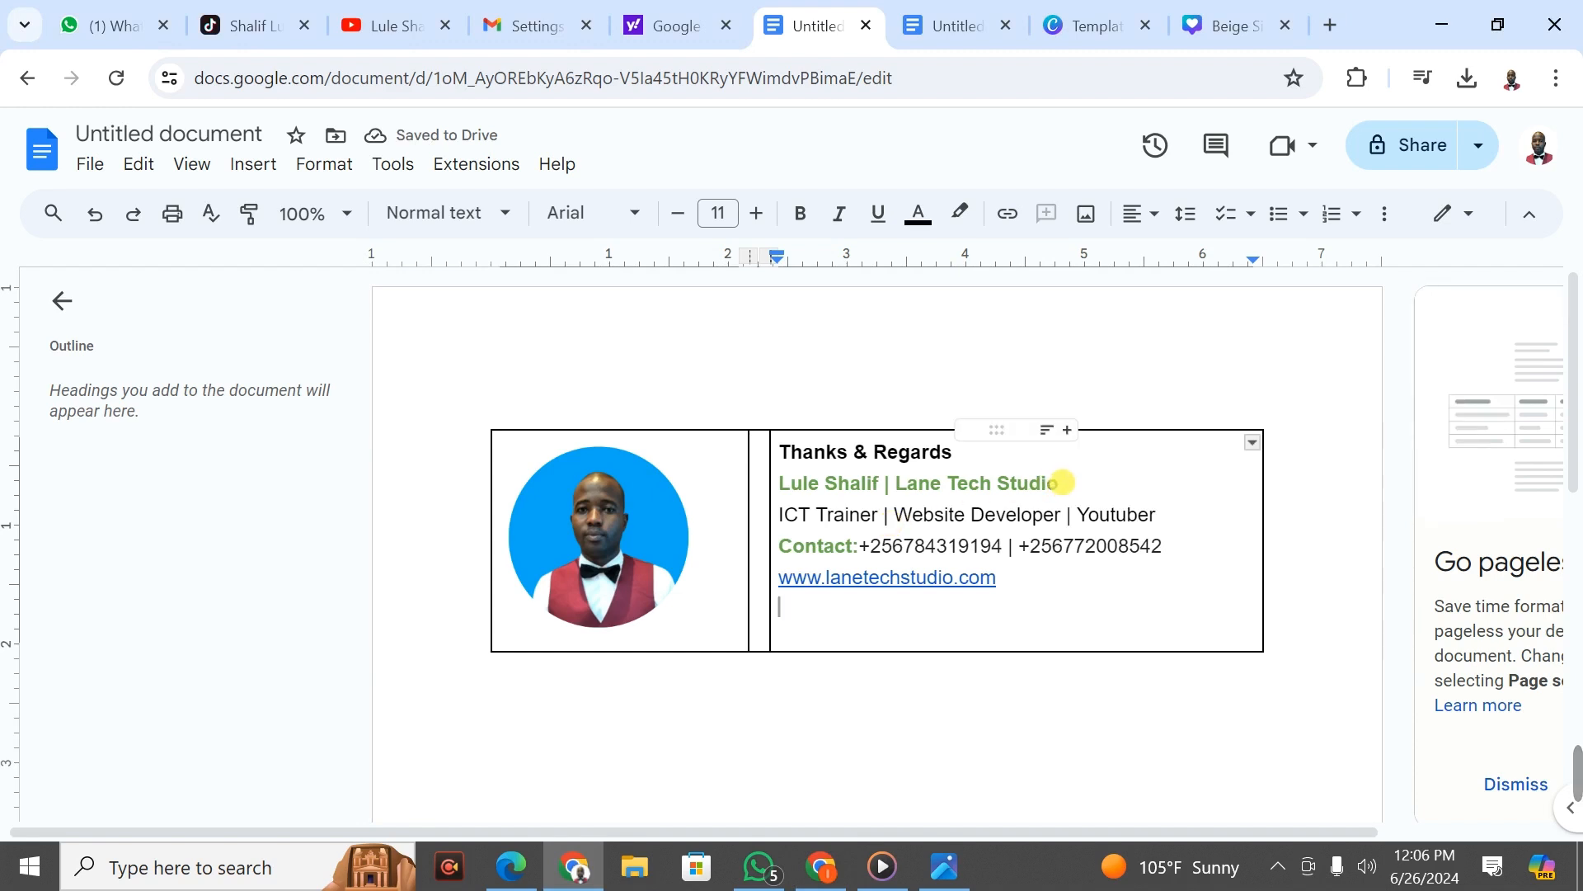
# Change the text color of the name and company line under "Thanks & Regards" to dark blue
pyautogui.moveTo(1059, 483); pyautogui.dragTo(790, 484)
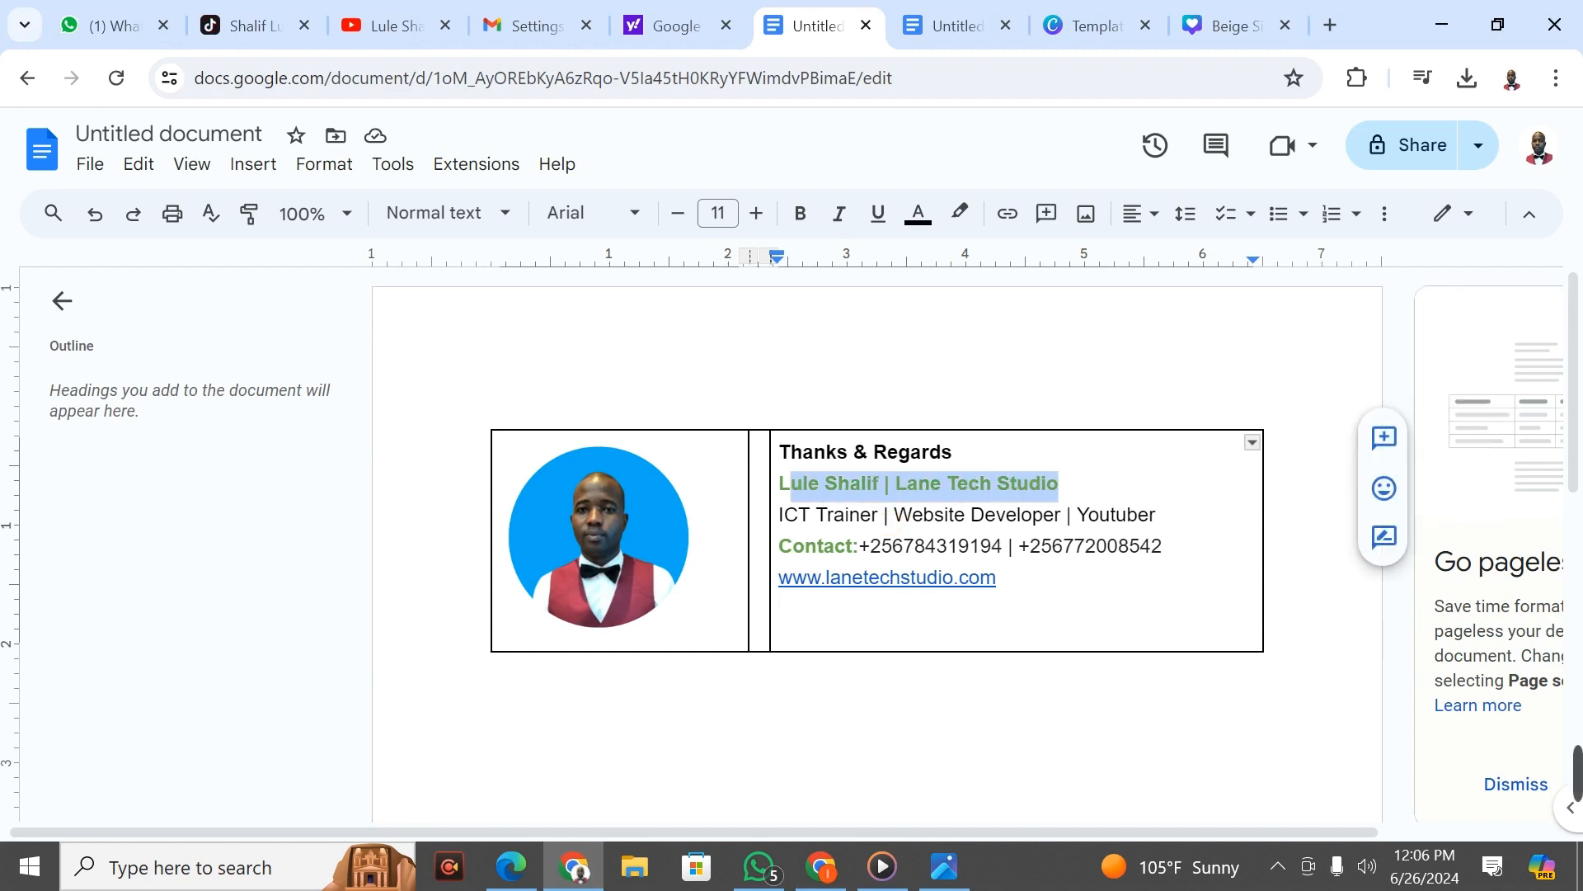
pyautogui.click(931, 225)
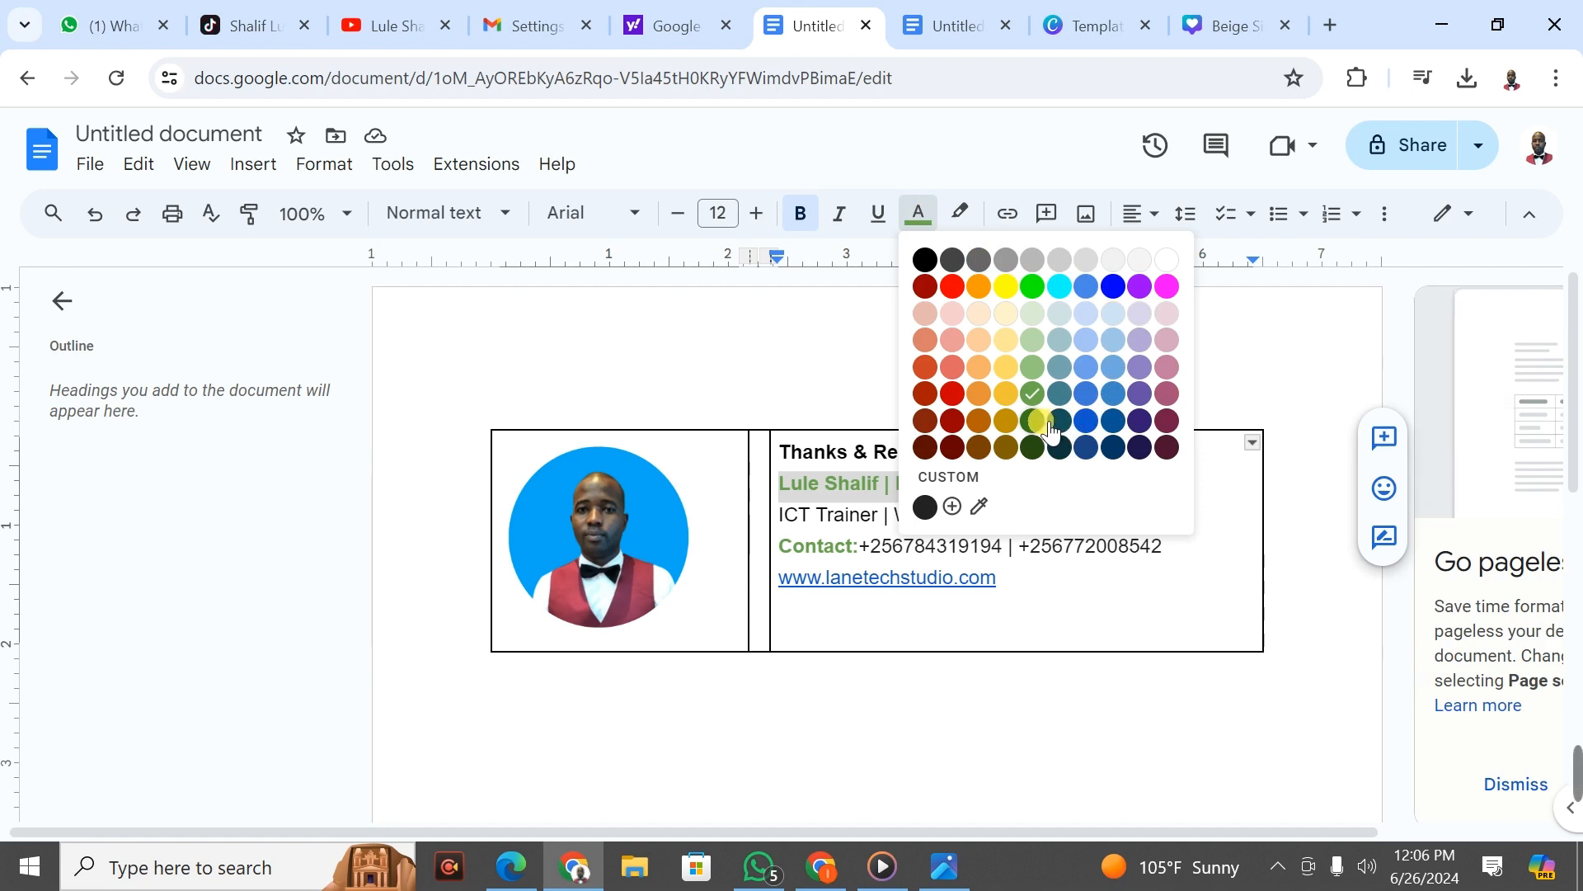
pyautogui.click(1128, 427)
pyautogui.click(1100, 486)
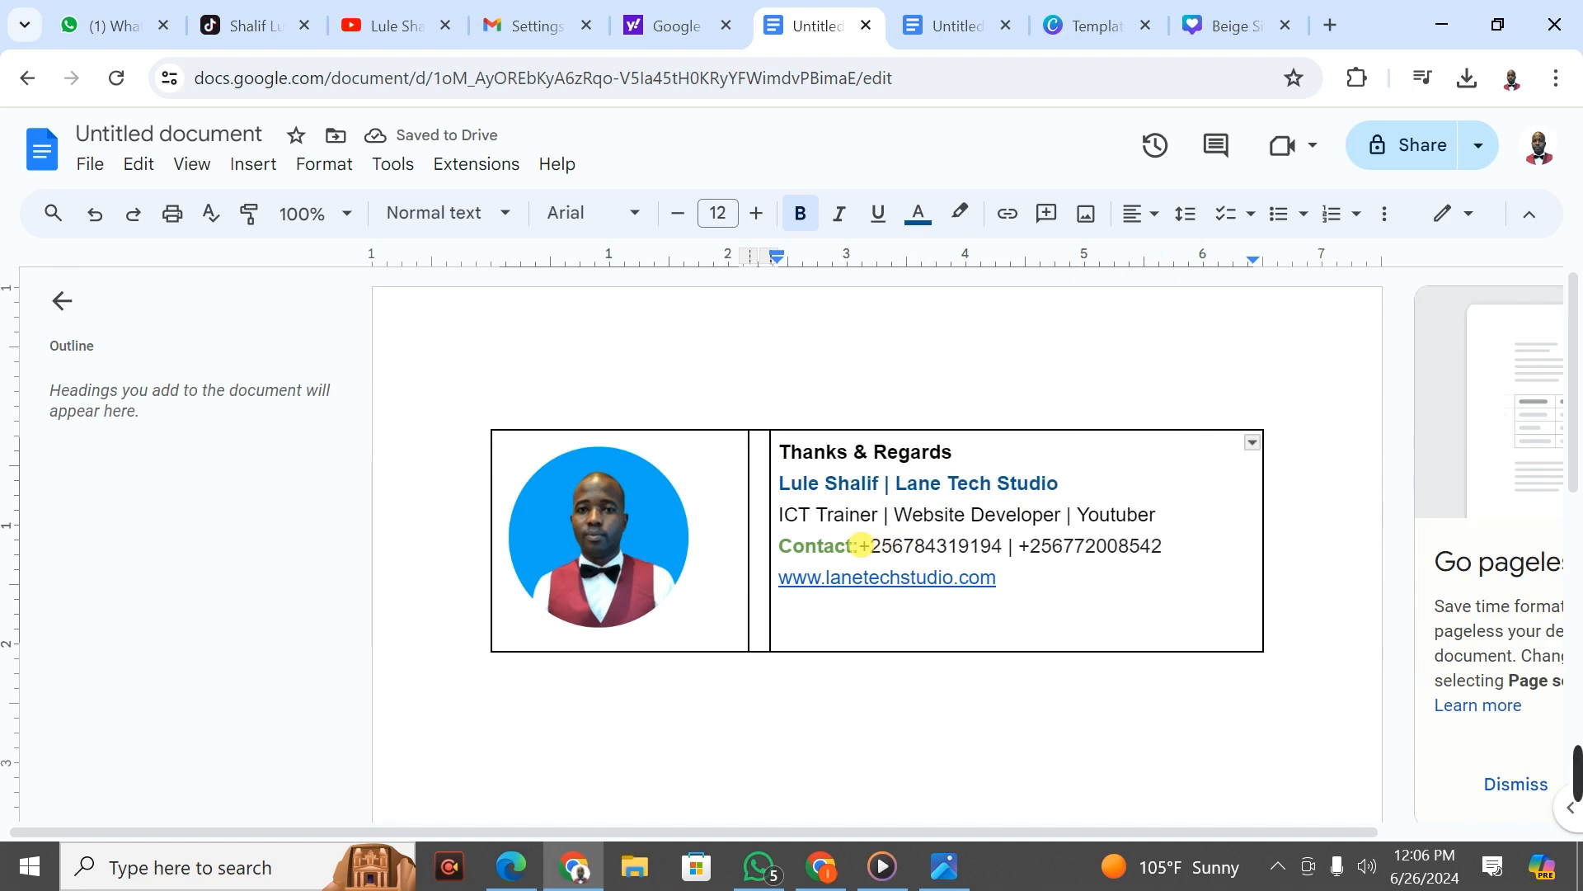
# Recolor the "Contact:" label to the same dark blue as the name and company line
pyautogui.moveTo(858, 546); pyautogui.dragTo(805, 546)
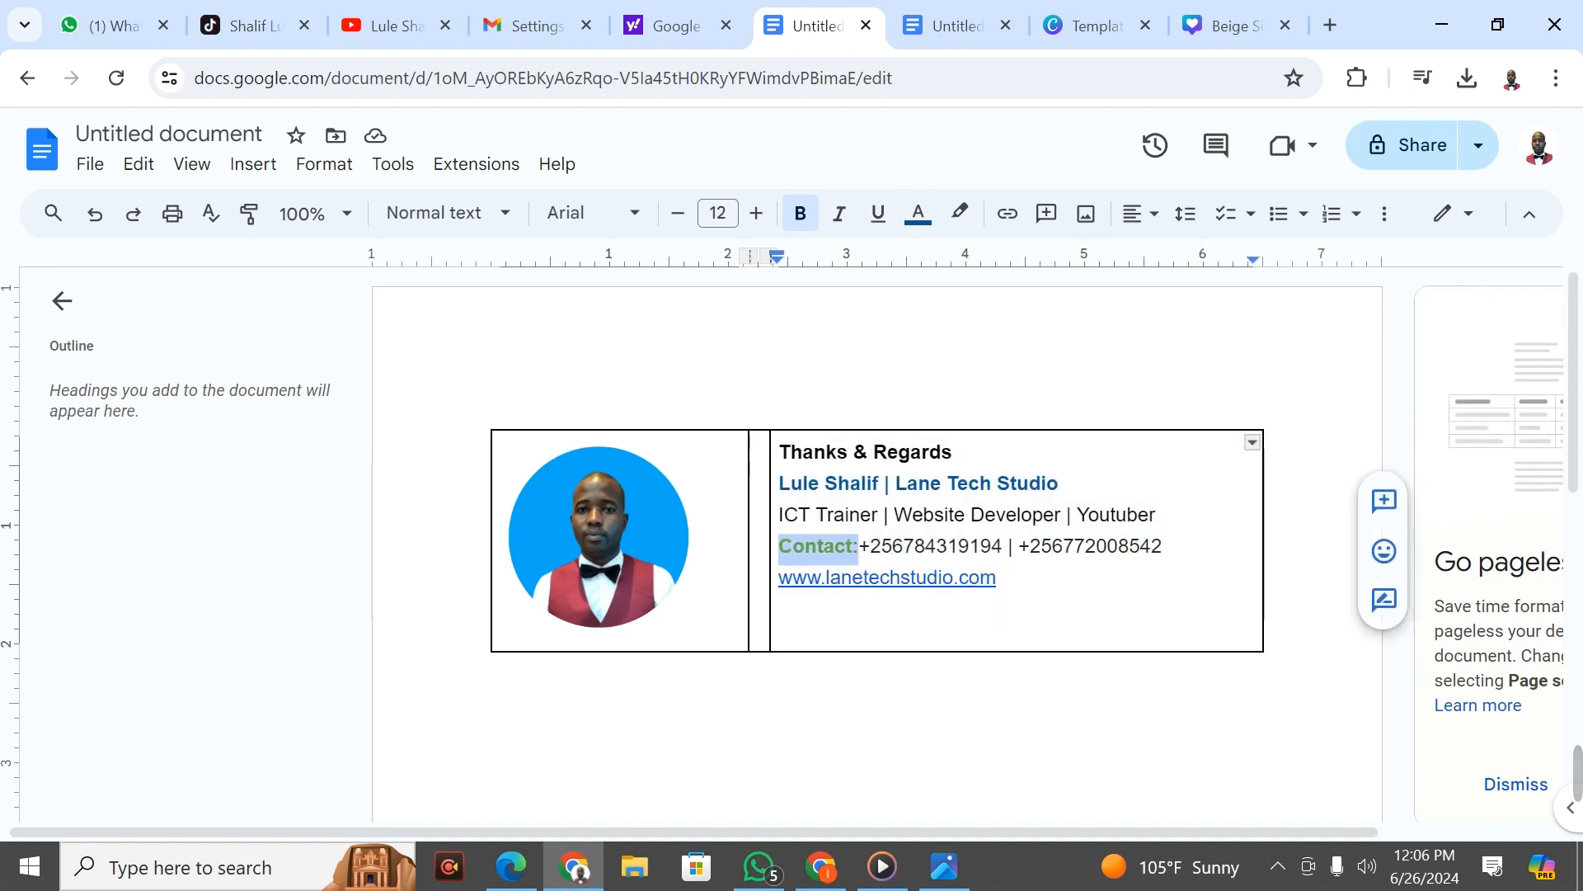
pyautogui.click(918, 214)
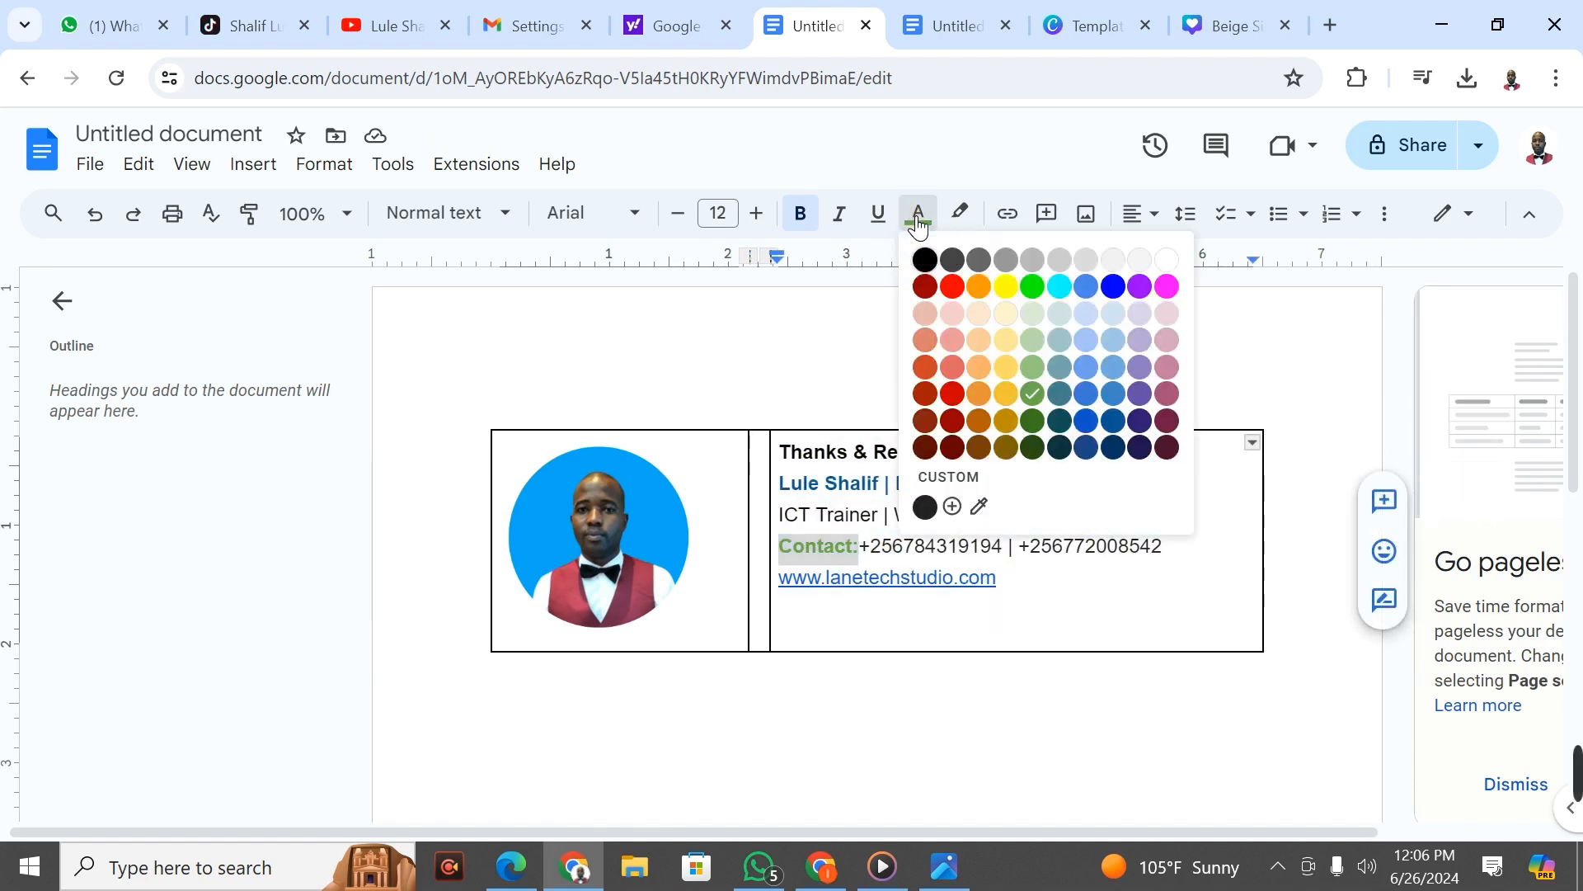
pyautogui.click(1115, 422)
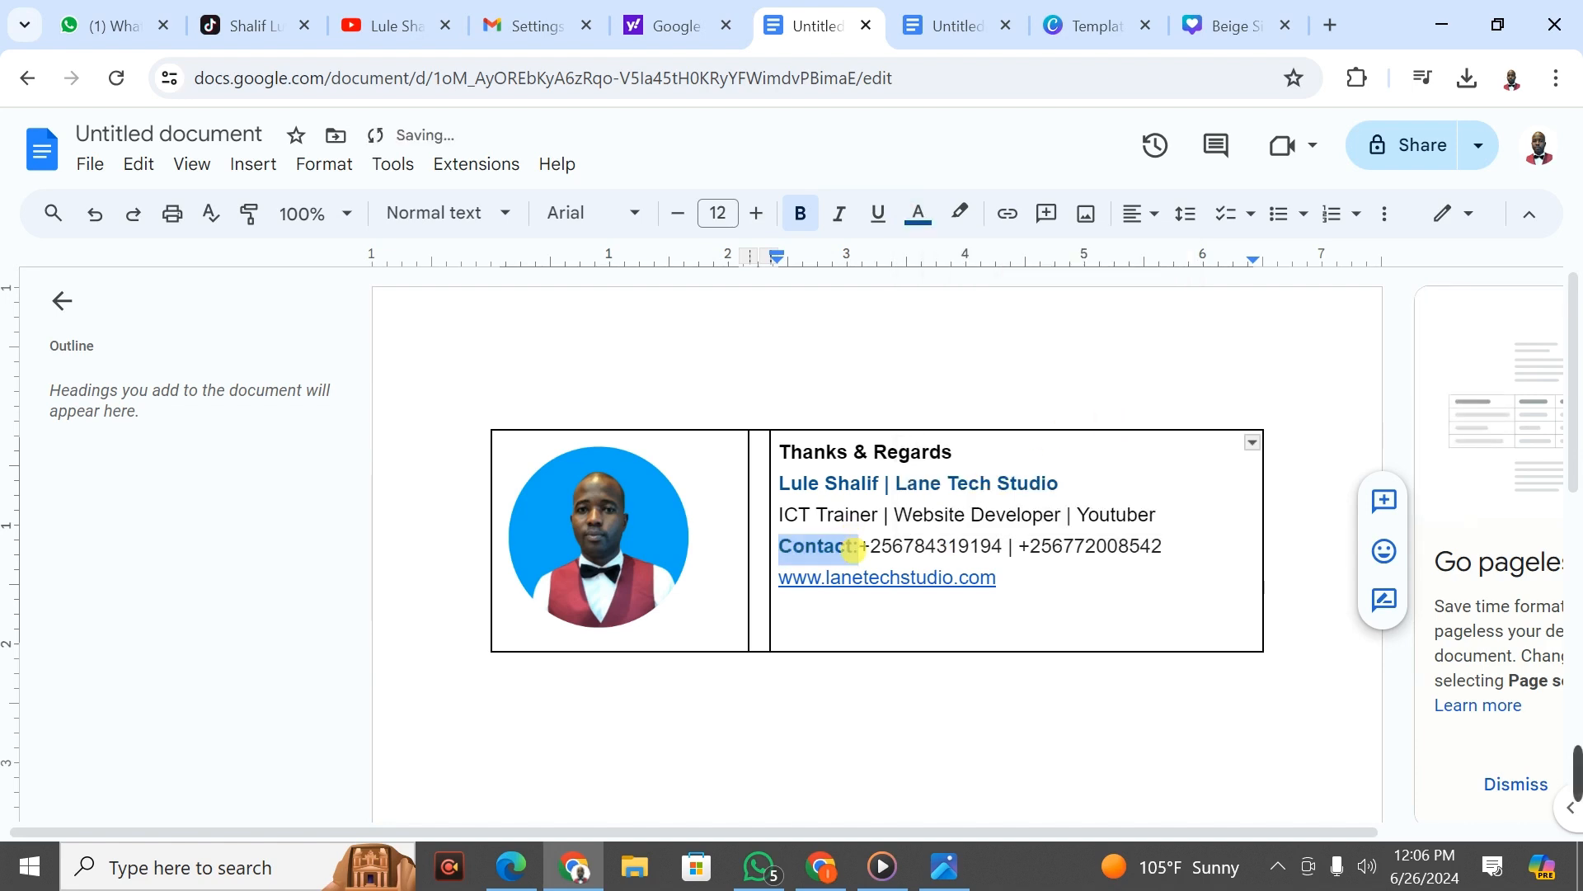
pyautogui.click(1000, 548)
pyautogui.click(1103, 568)
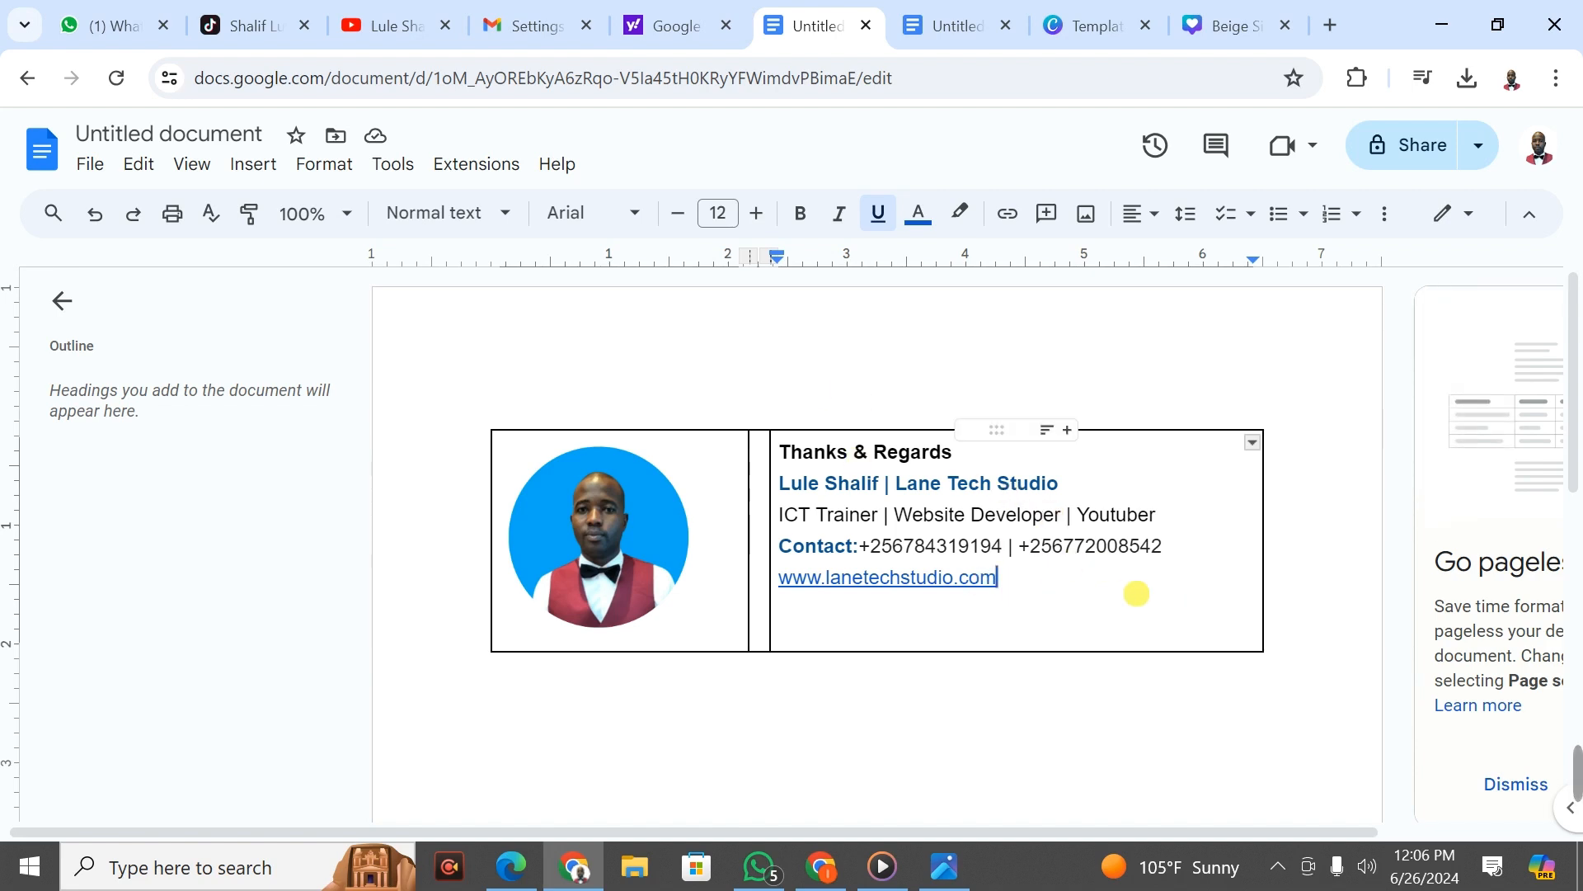
pyautogui.click(936, 496)
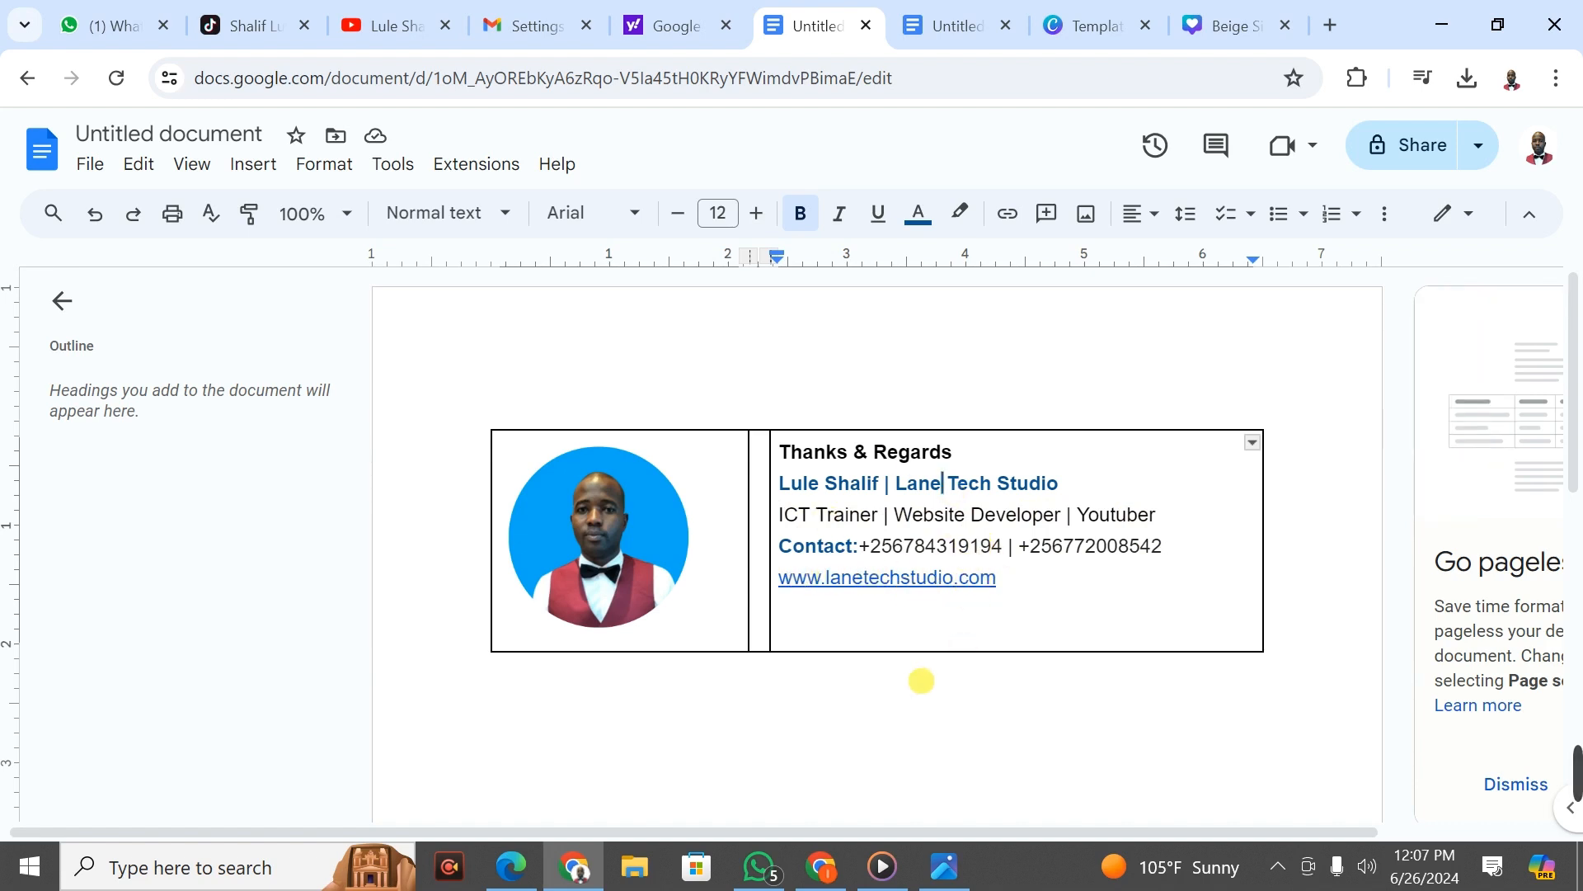
pyautogui.click(813, 874)
pyautogui.click(889, 678)
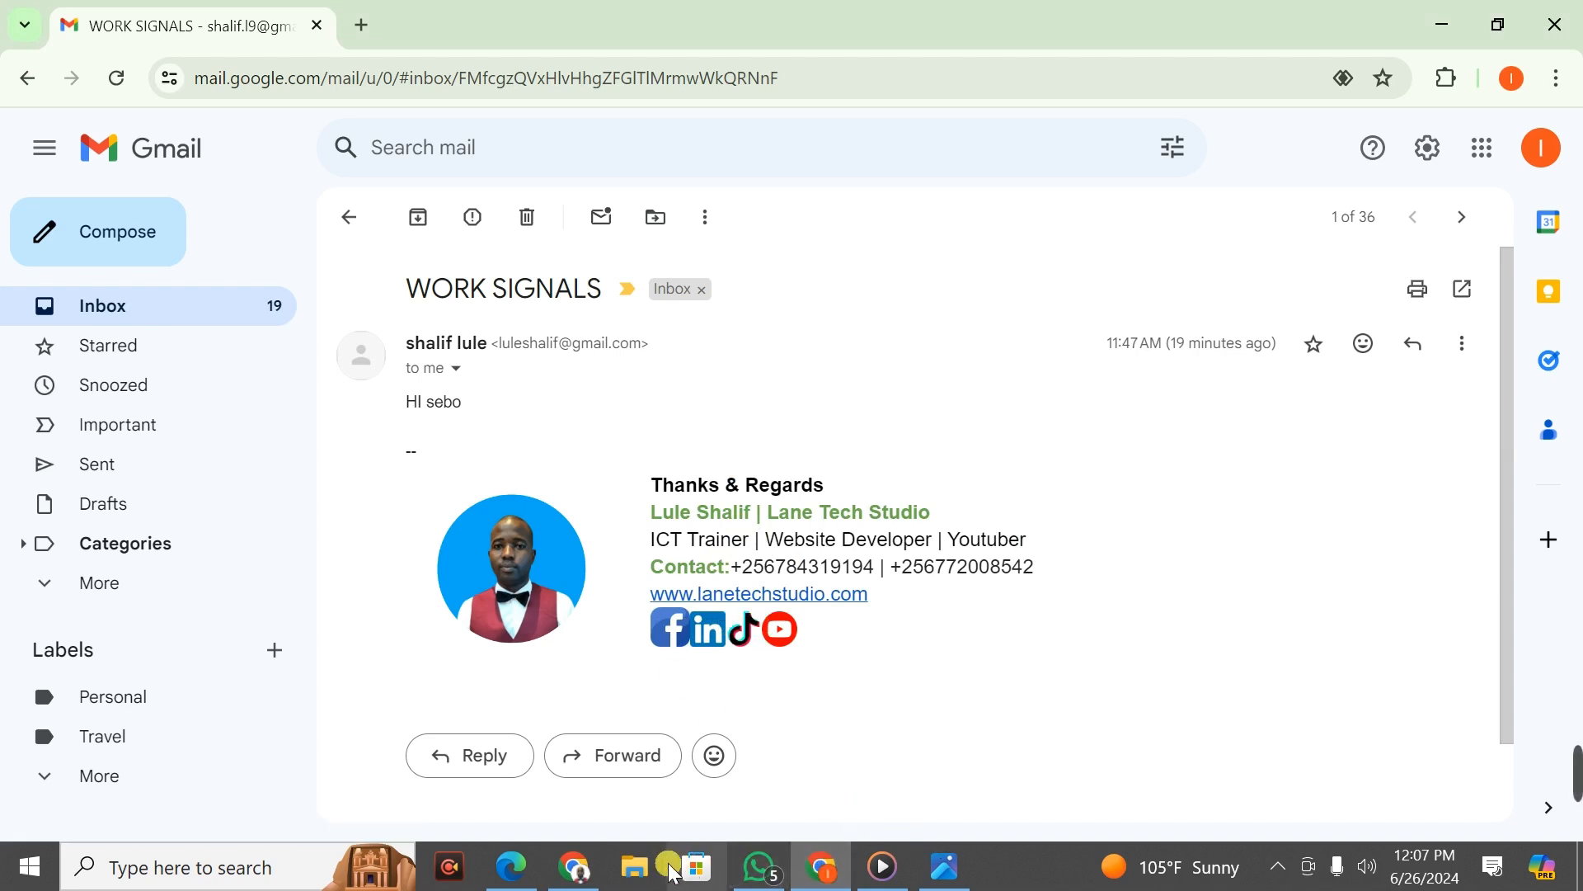
pyautogui.click(575, 865)
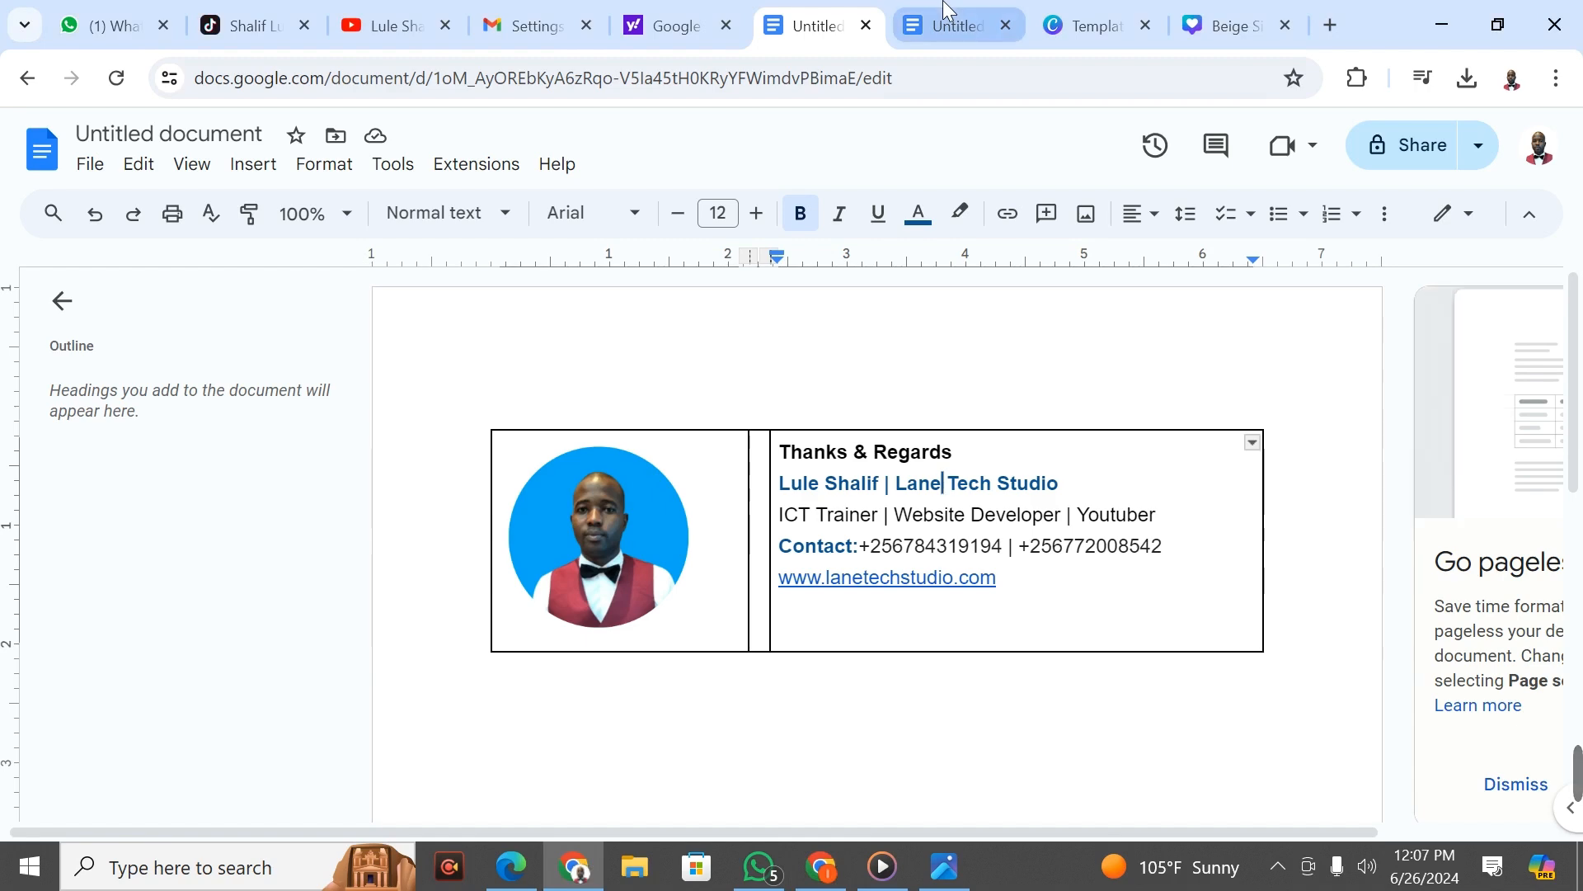
# Open the Flaticon icon search site in the browser tab that holds the Google Docs search results
pyautogui.click(659, 25)
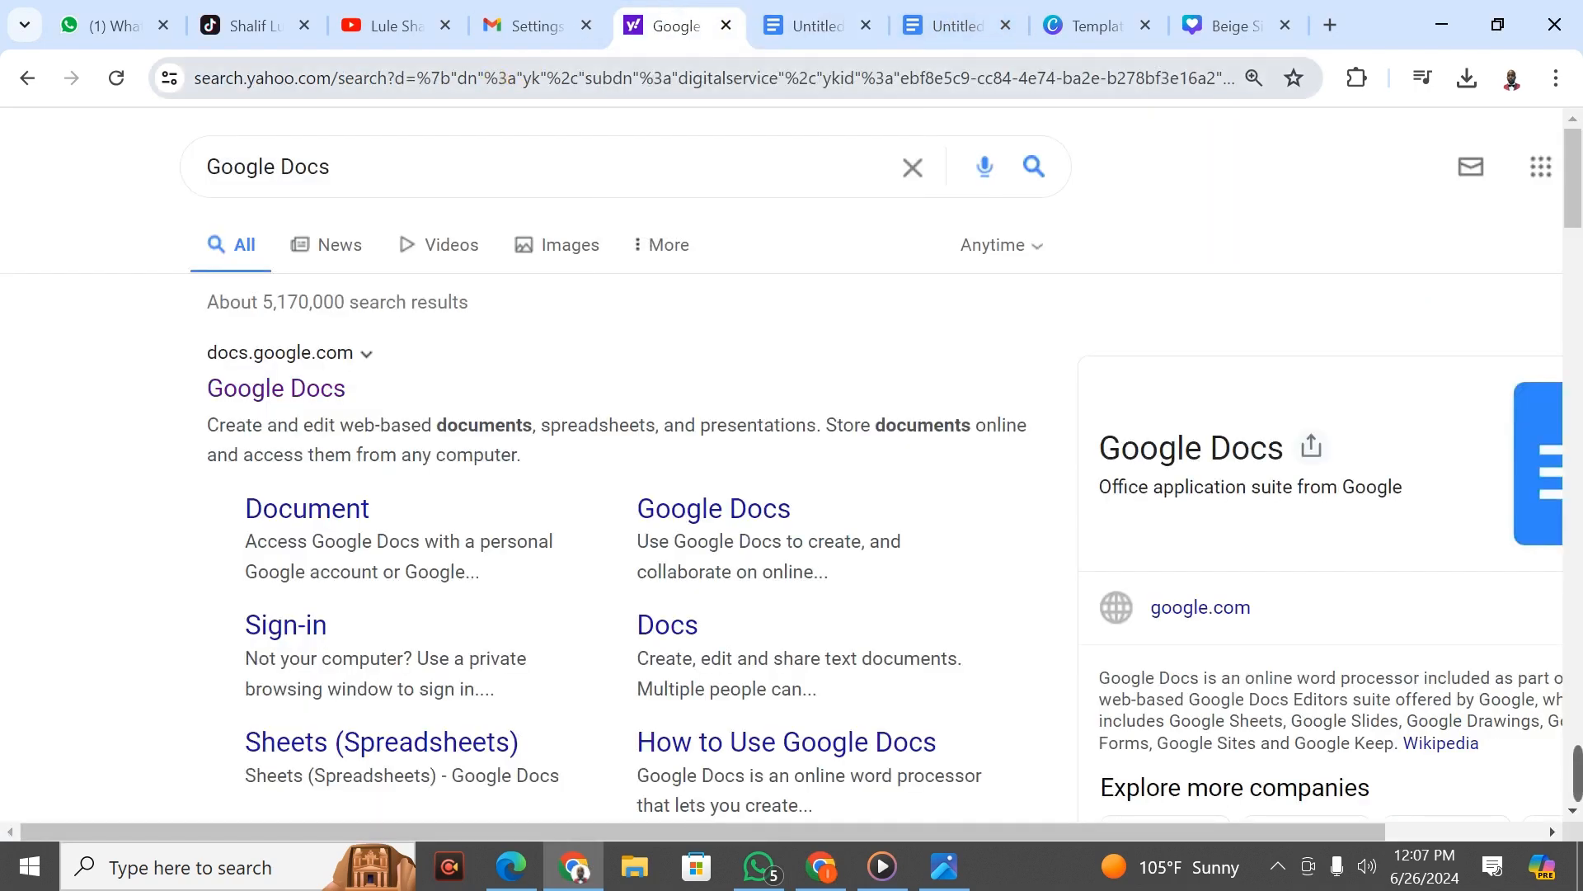
pyautogui.click(495, 77)
pyautogui.write('falt')
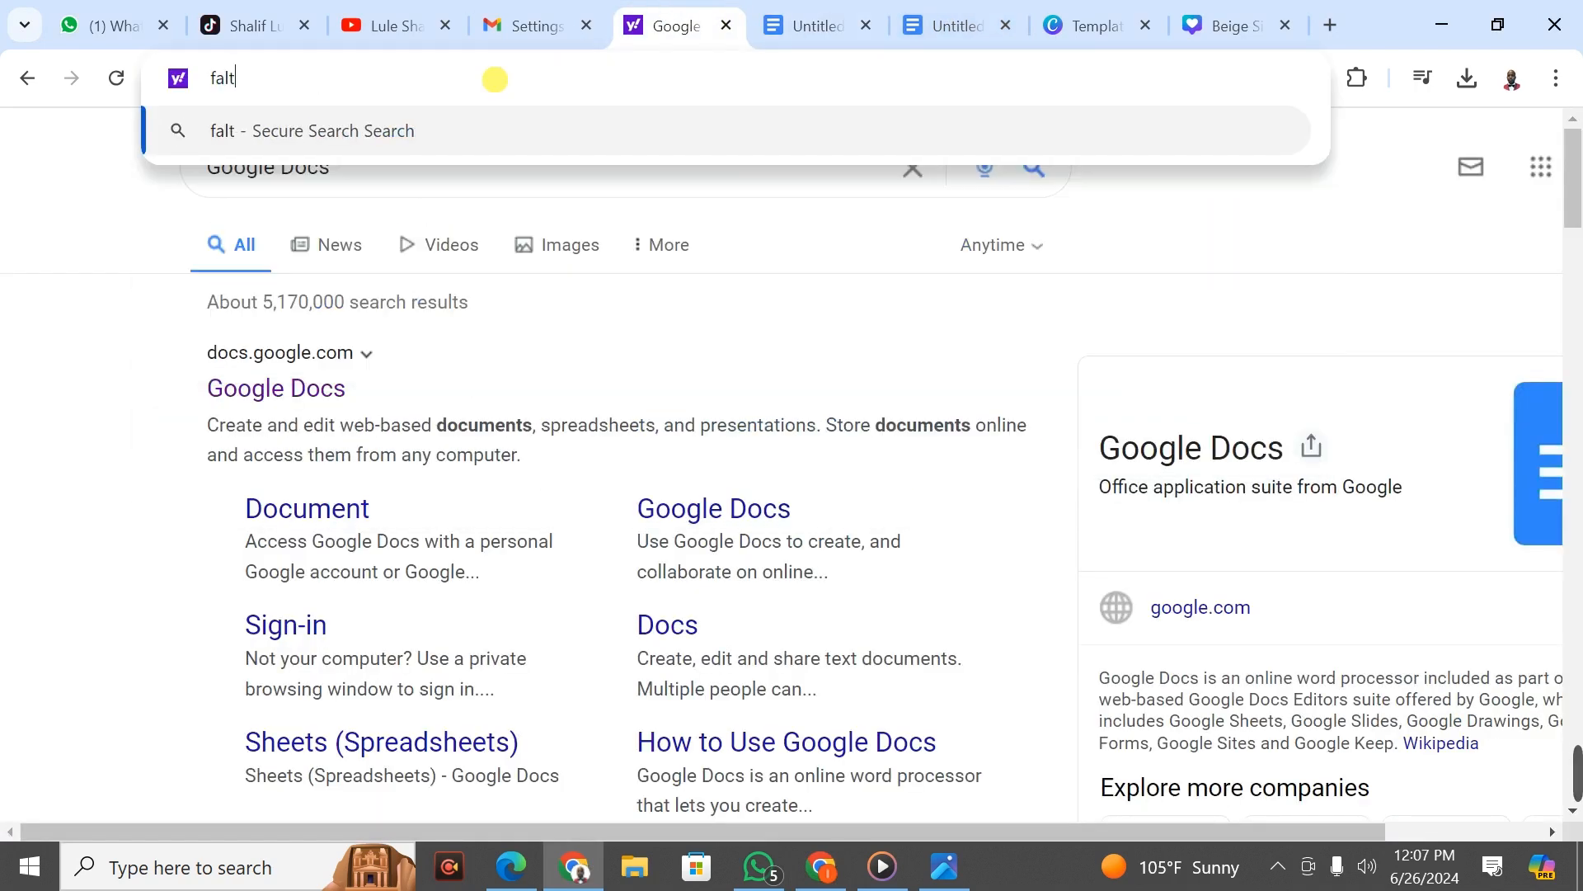
pyautogui.press('BackSpace')
pyautogui.press('BackSpace')
pyautogui.press('BackSpace')
pyautogui.write('lat')
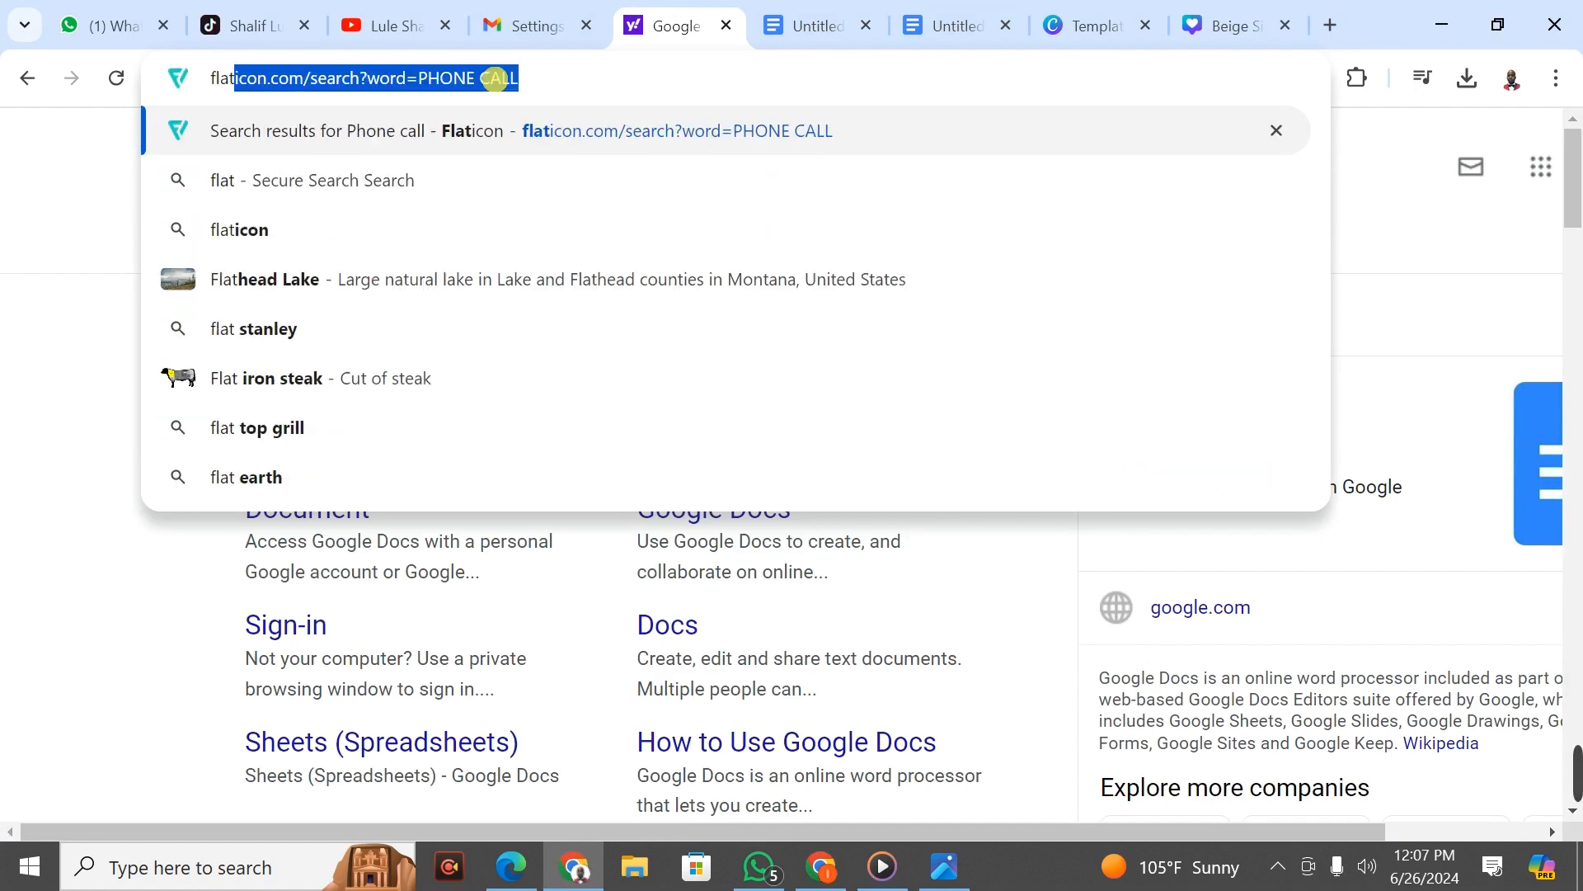
pyautogui.press('Return')
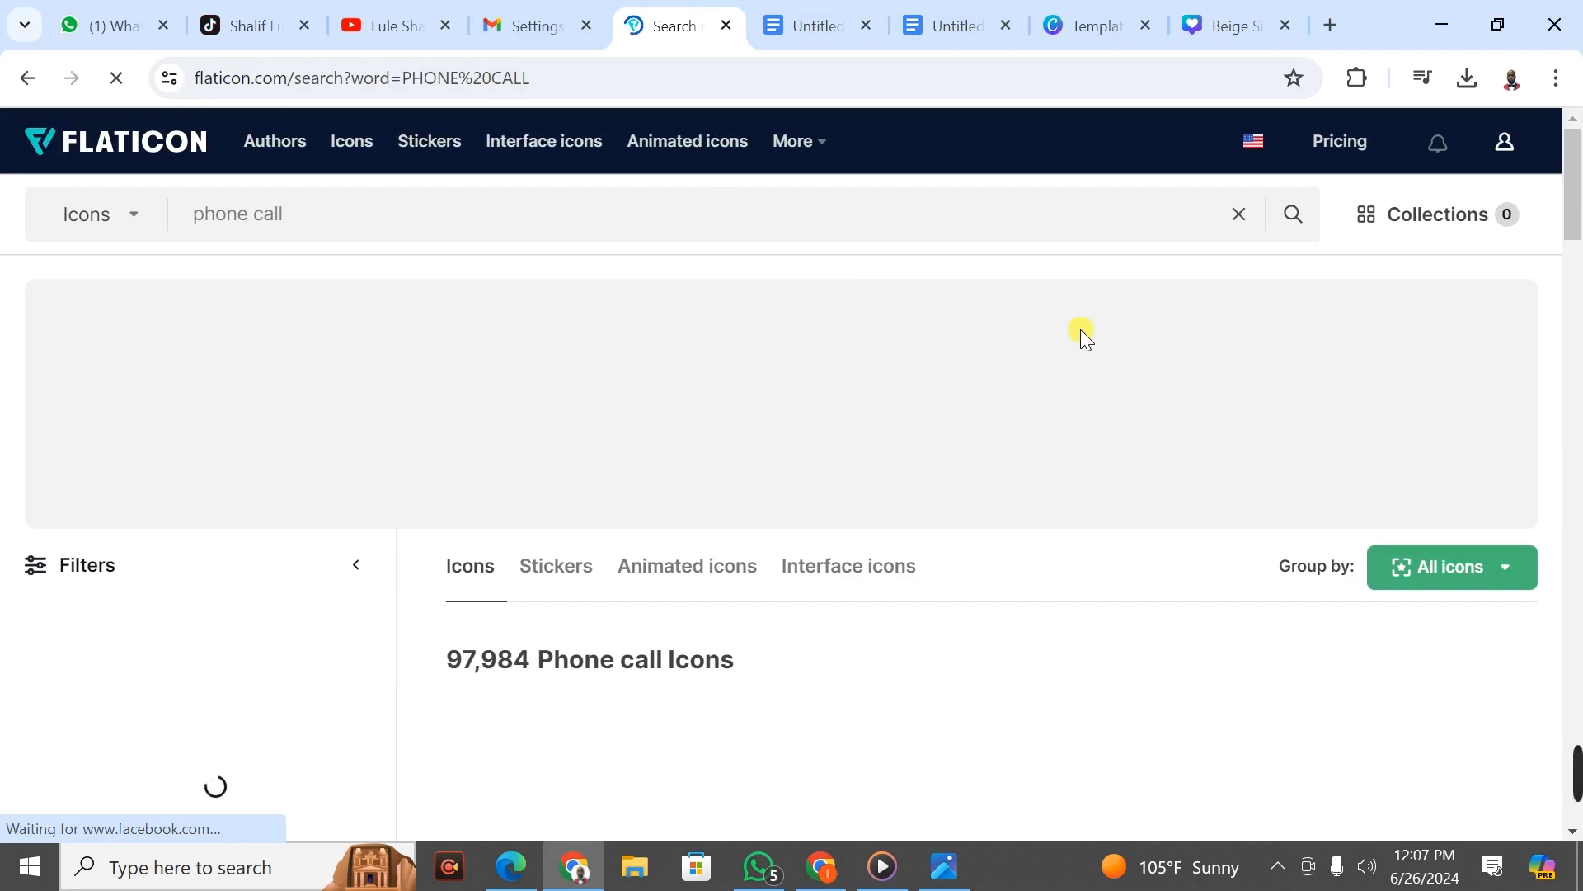
pyautogui.moveTo(1576, 190)
pyautogui.mouseDown()
pyautogui.moveTo(1579, 272)
pyautogui.moveTo(1578, 183)
pyautogui.mouseUp()
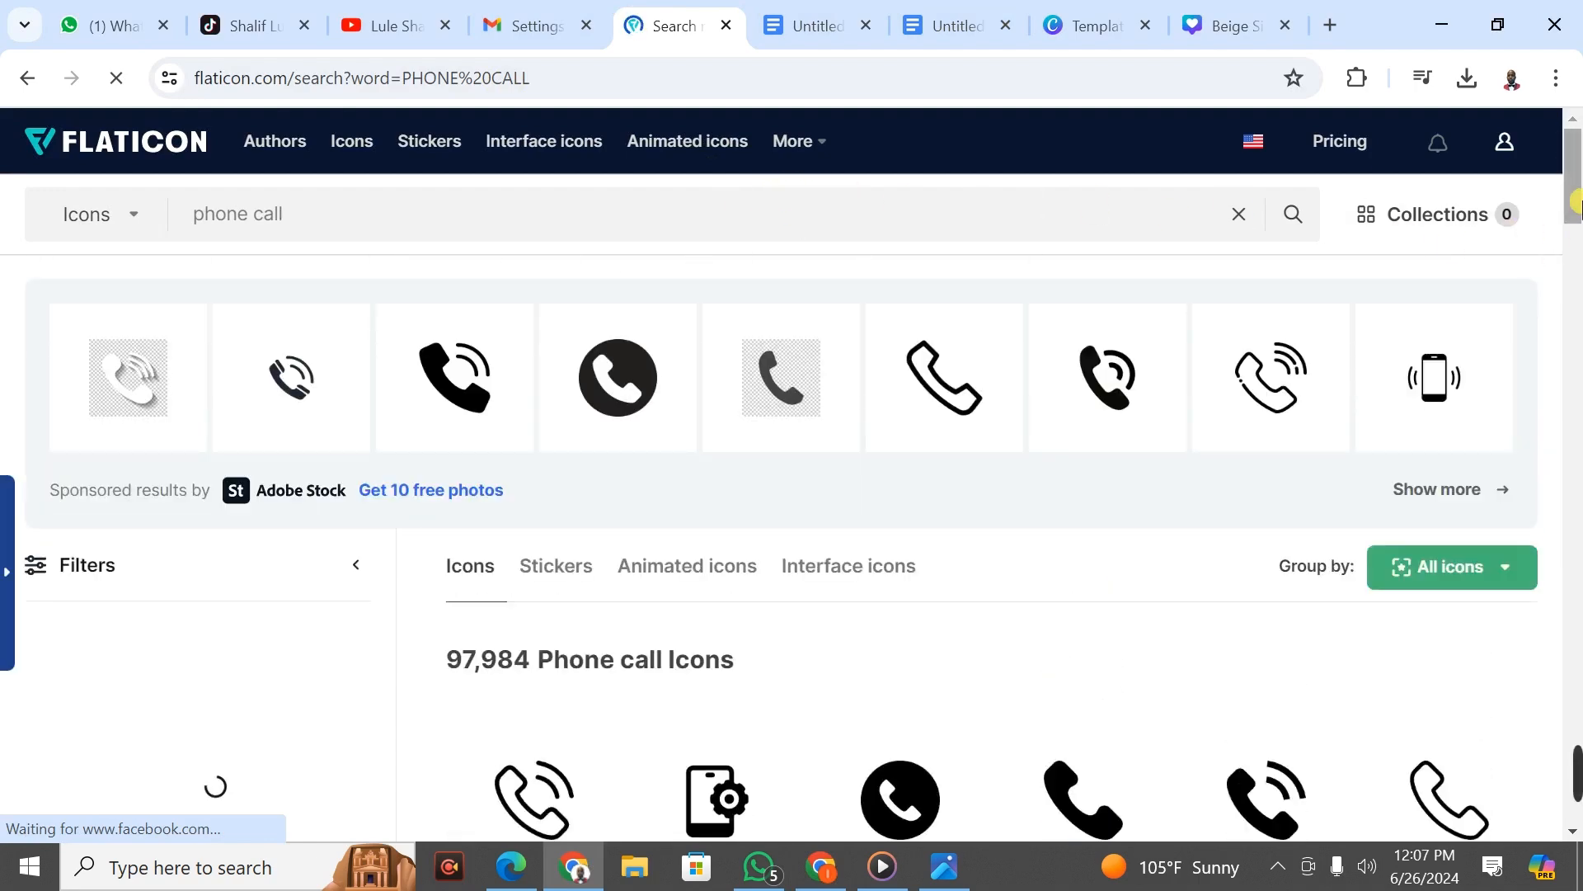
# Search Flaticon for "social media icon" in place of the phone call search
pyautogui.moveTo(503, 235); pyautogui.dragTo(171, 224)
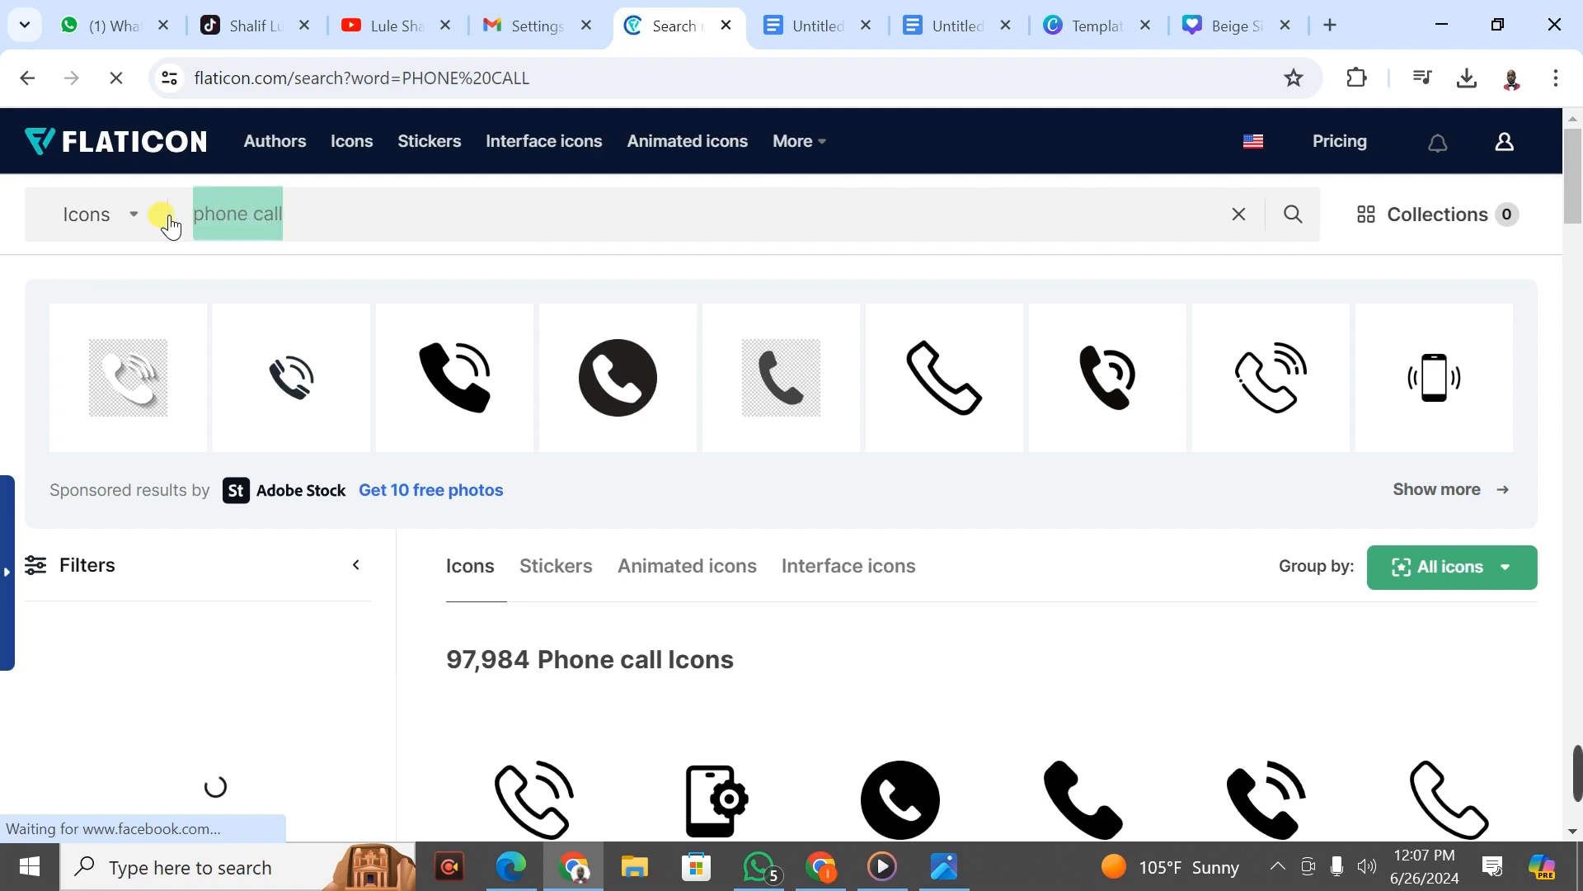
pyautogui.write('social ')
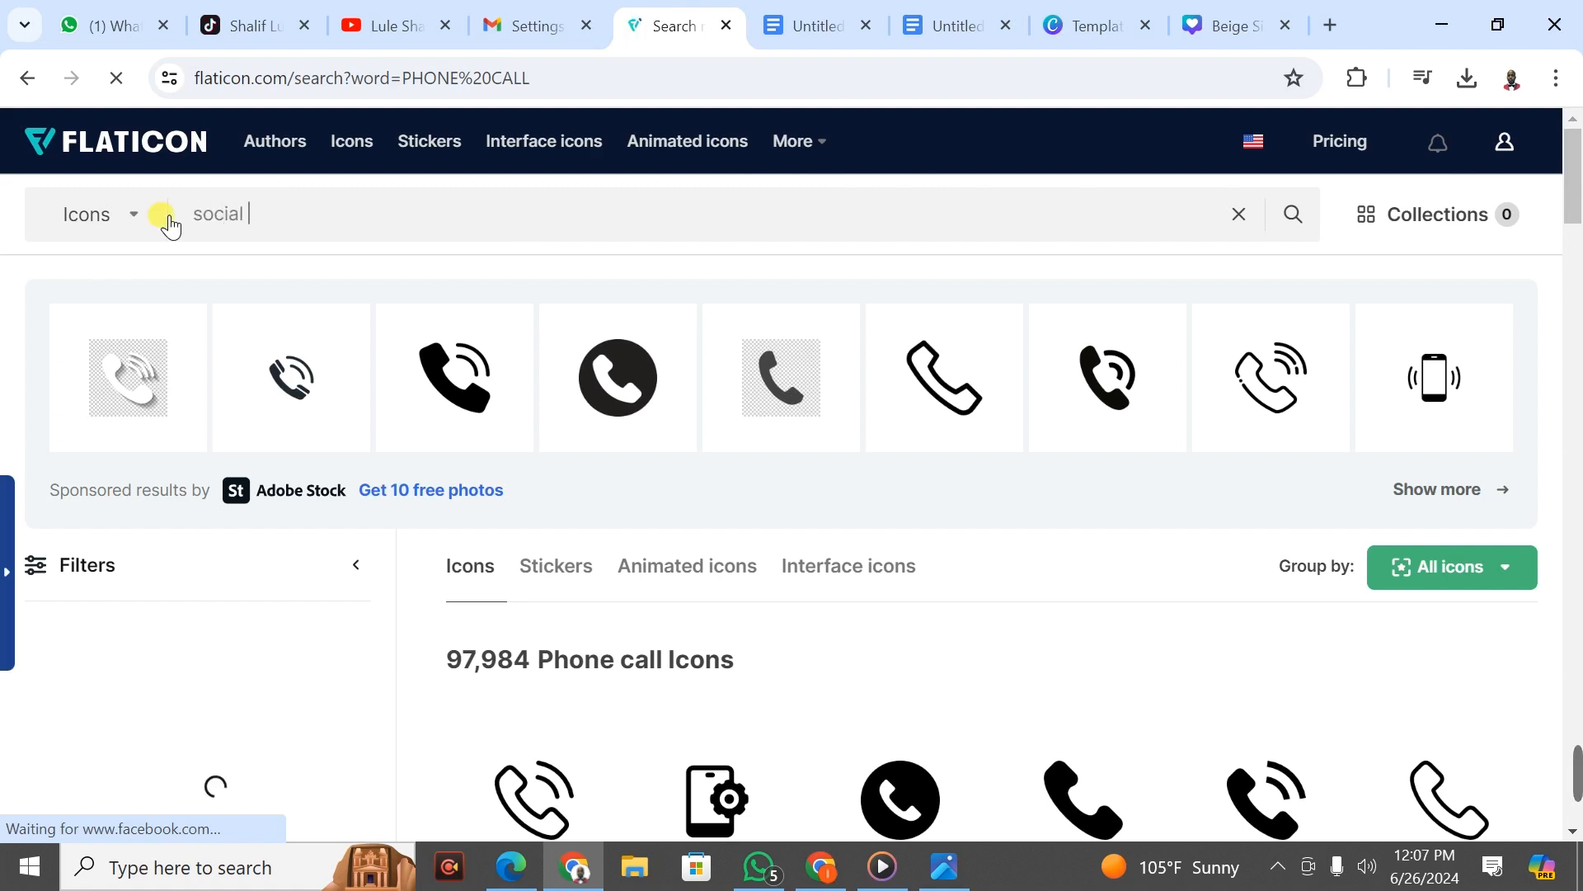
pyautogui.write('me')
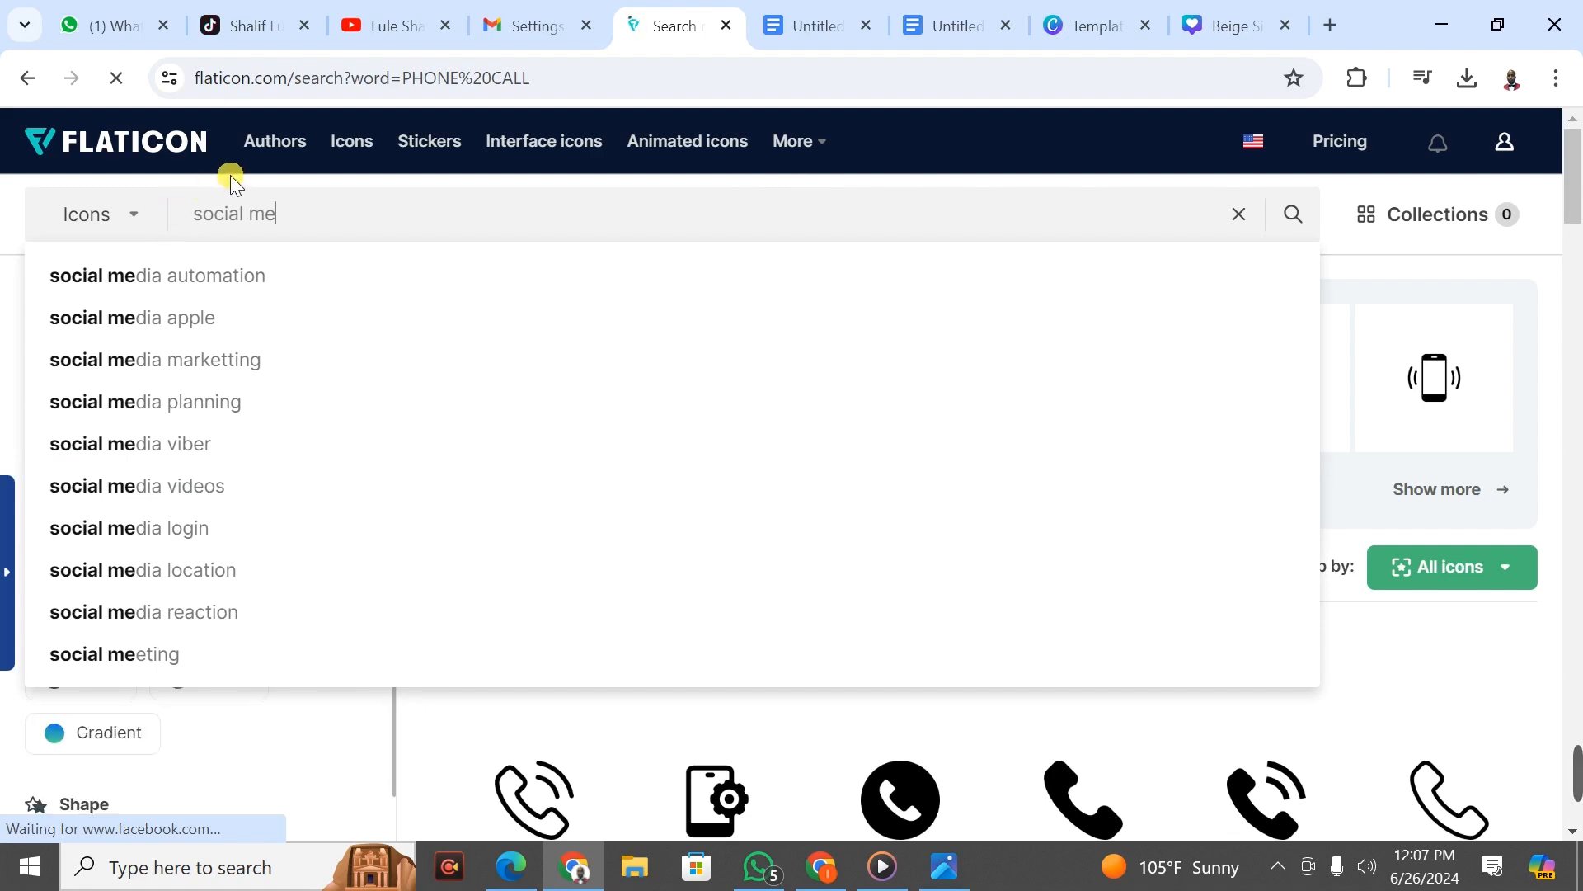
pyautogui.write('dia')
pyautogui.write(' ci')
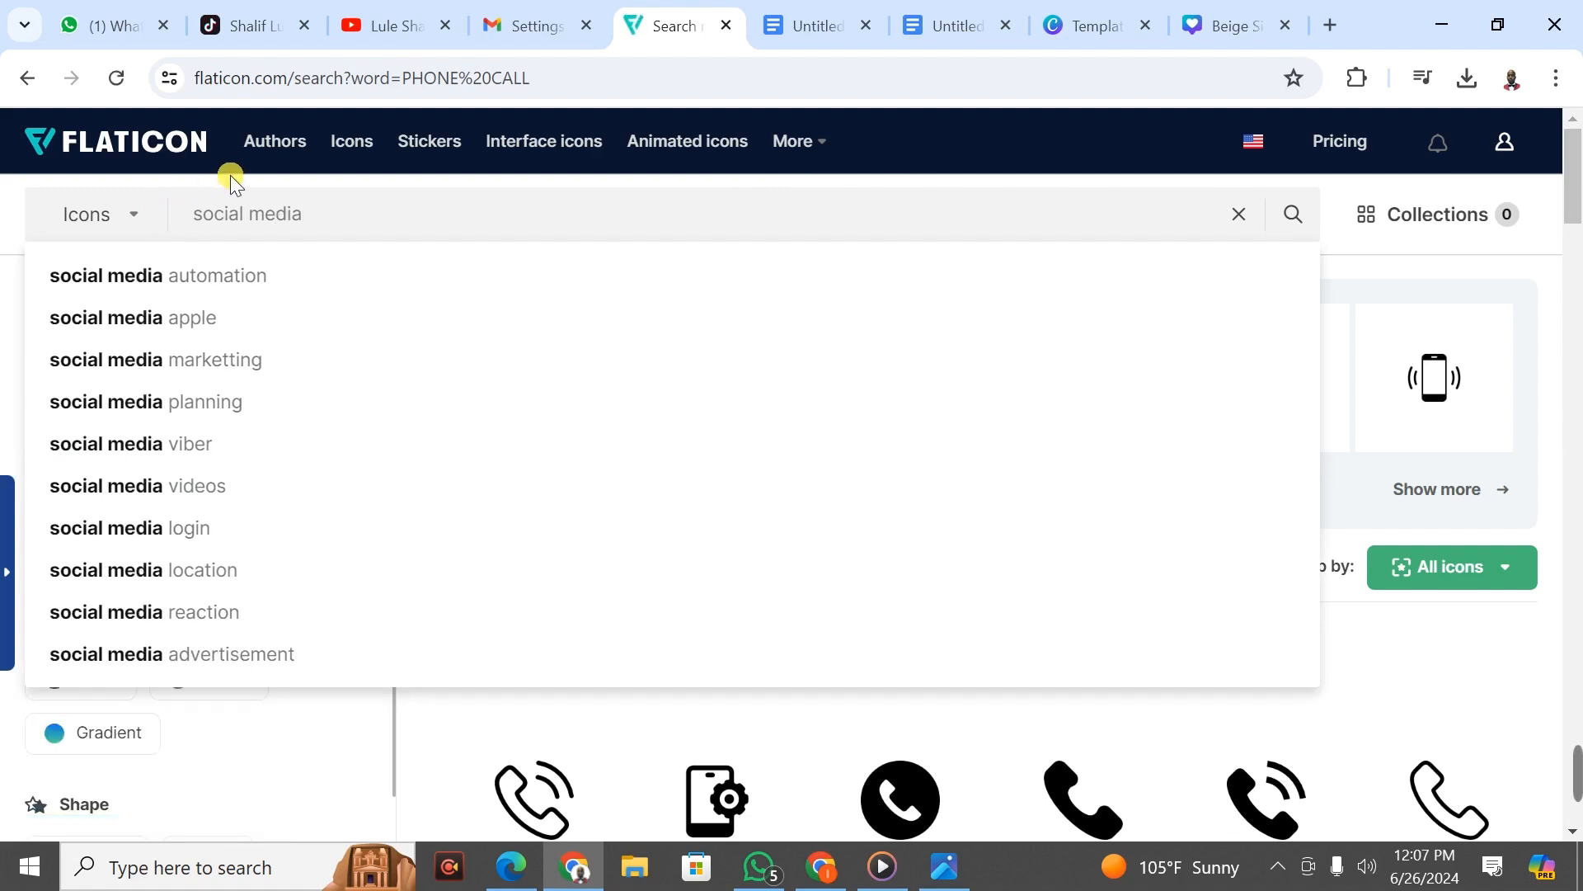
pyautogui.press('BackSpace')
pyautogui.press('BackSpace')
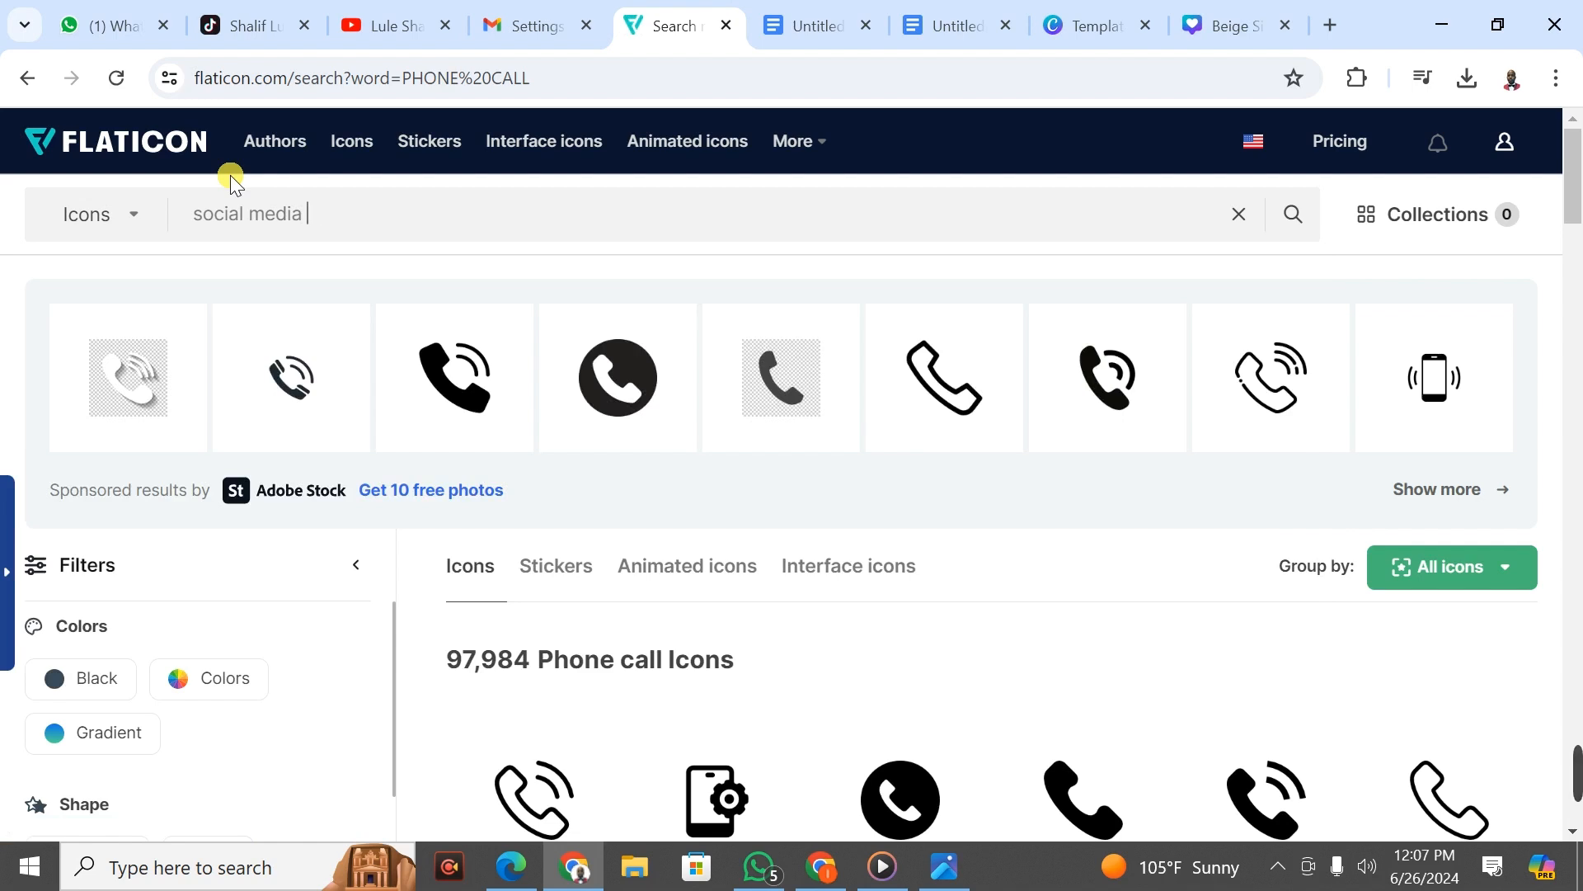
pyautogui.write('icon')
pyautogui.press('Return')
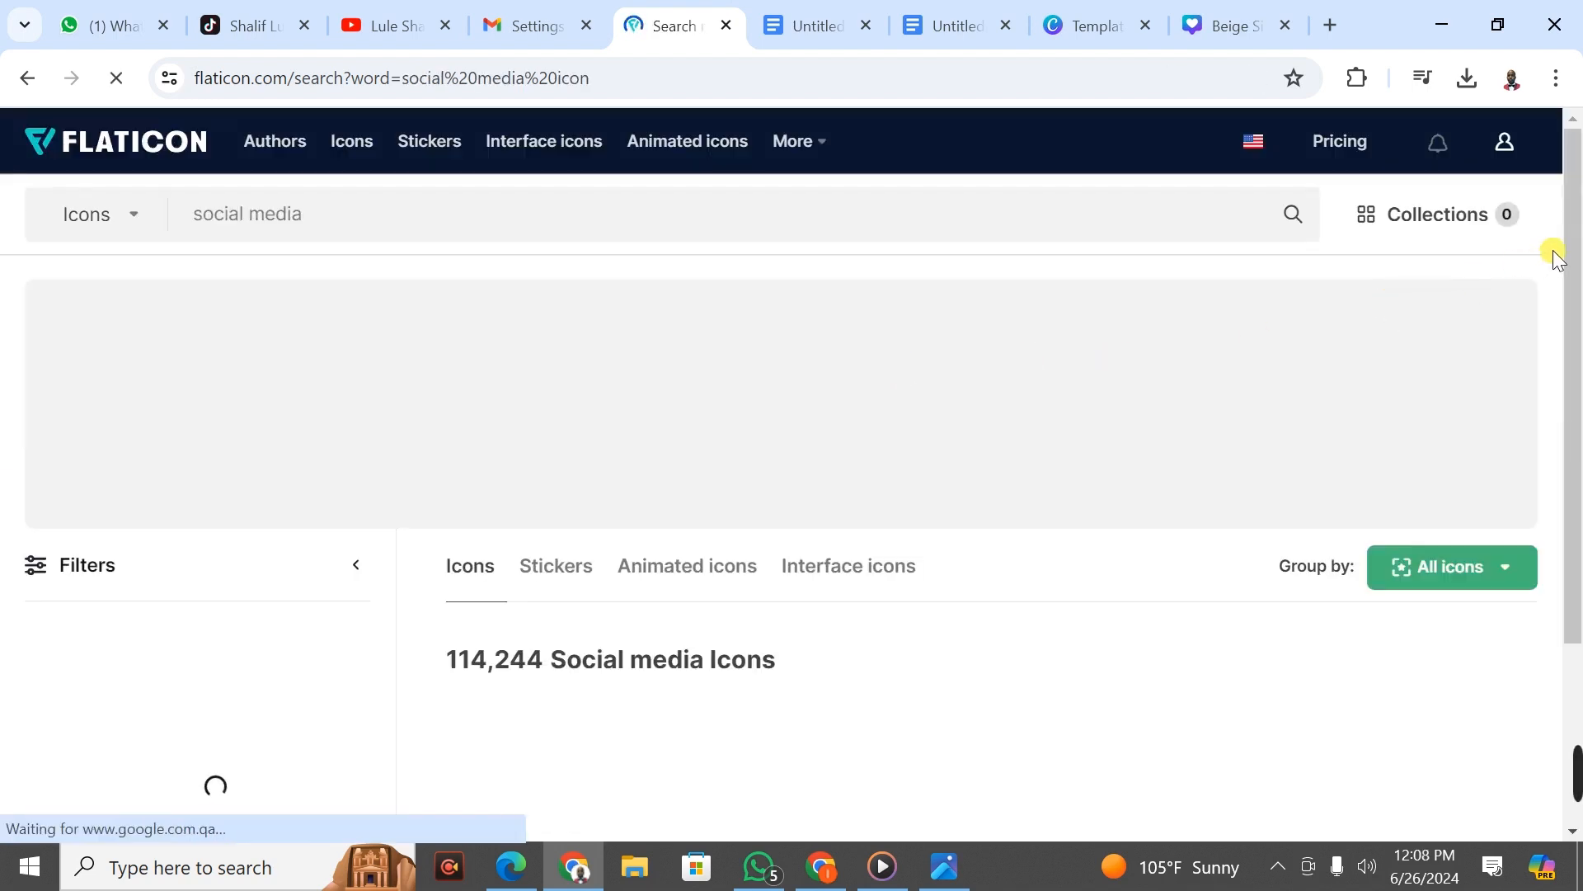
# Download the red YouTube icon as a free PNG and dismiss the attribution notice
pyautogui.moveTo(1576, 276); pyautogui.dragTo(1579, 330)
pyautogui.click(1499, 522)
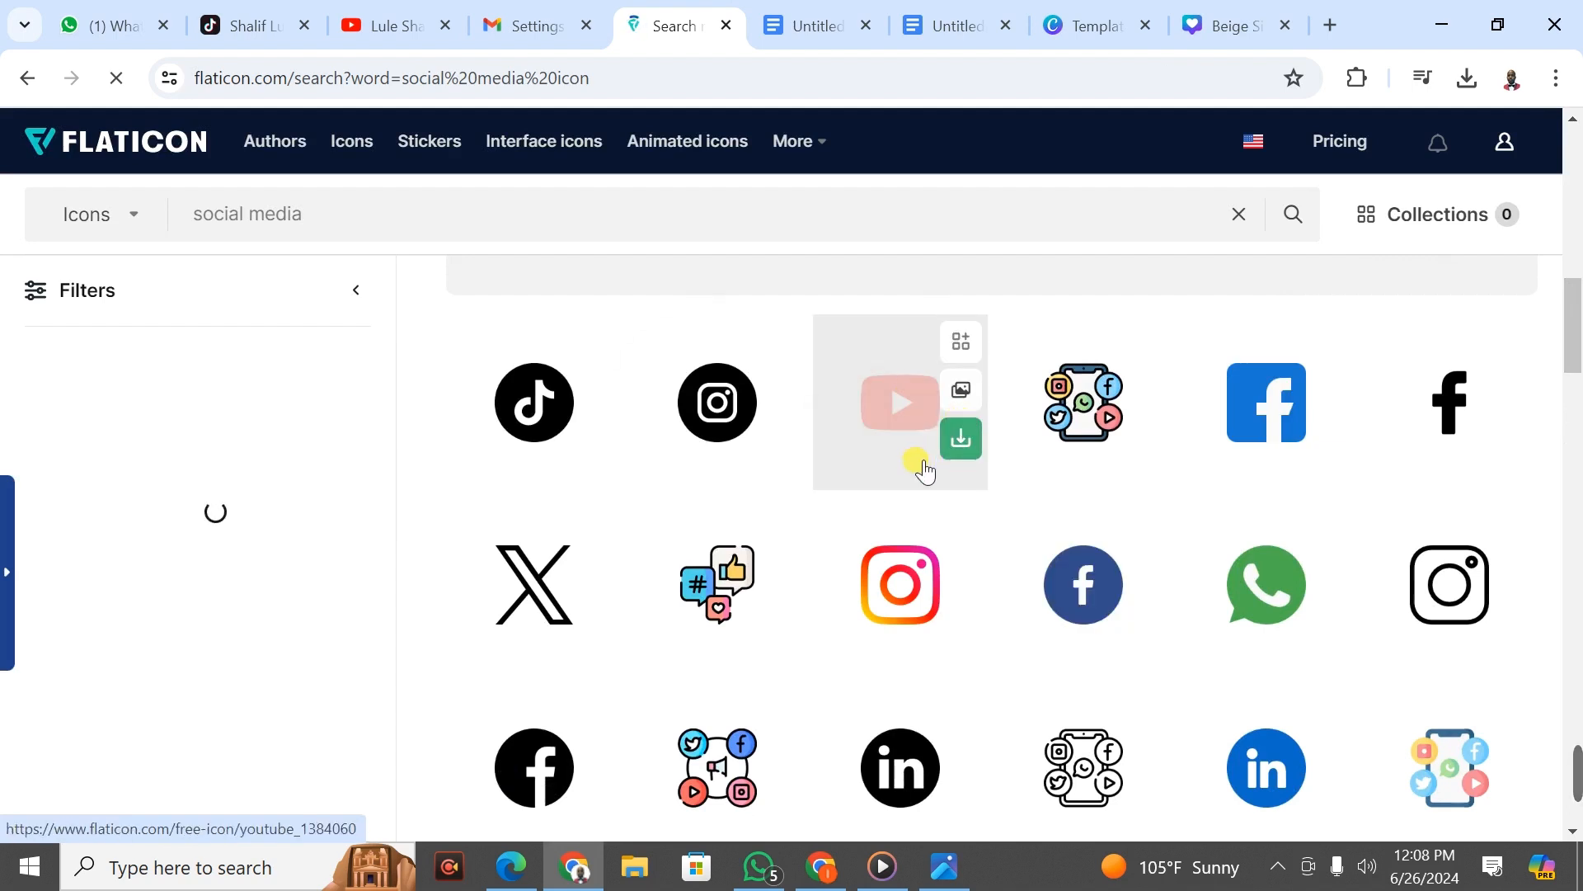
pyautogui.click(963, 437)
pyautogui.click(922, 609)
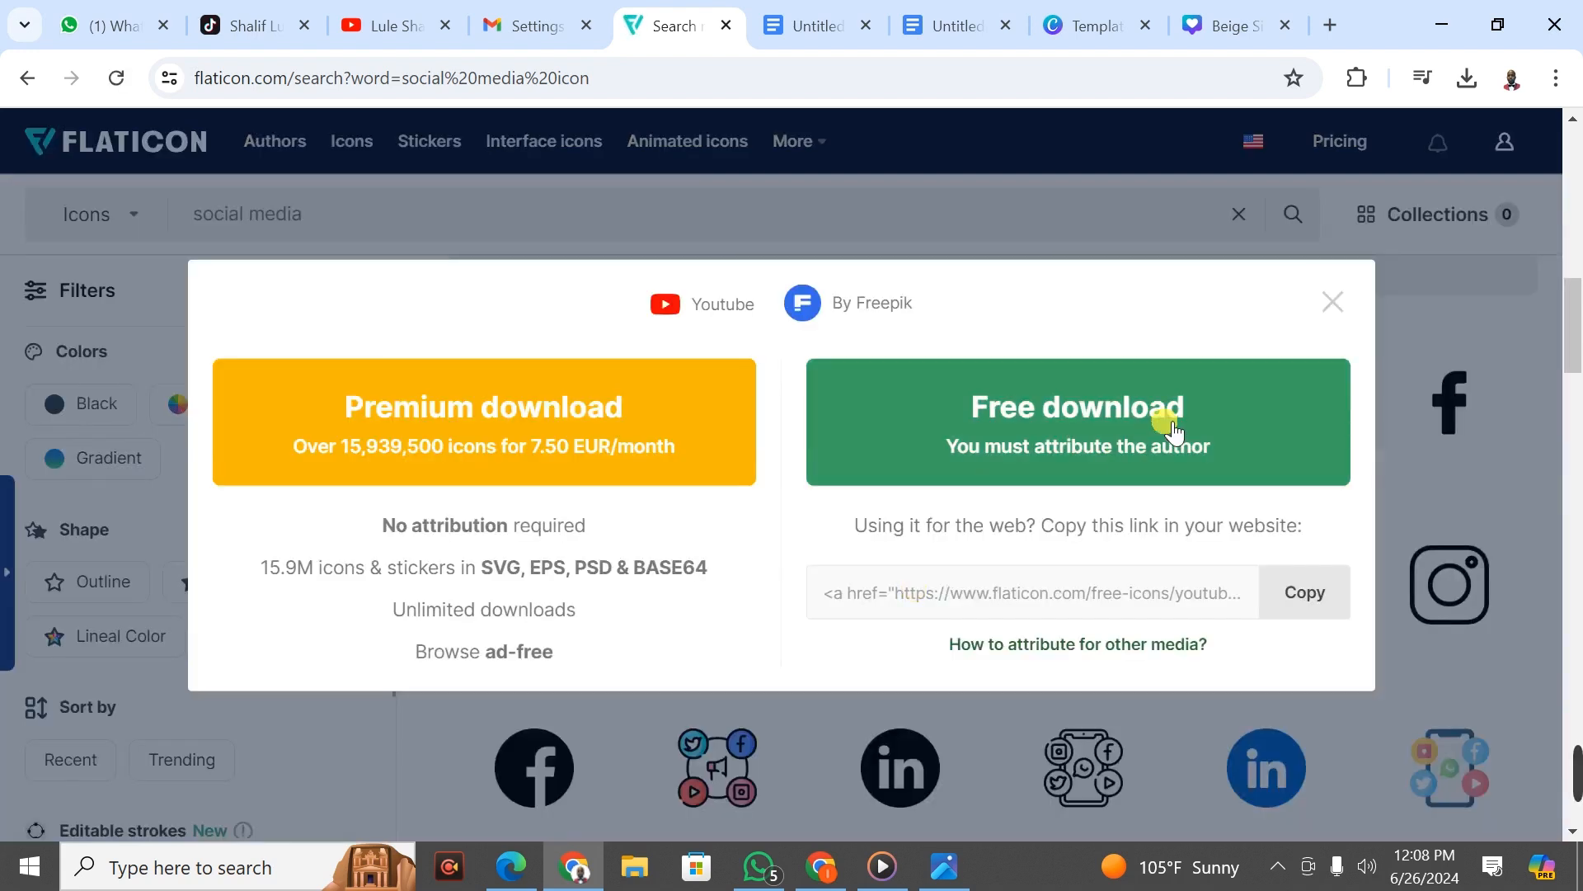
pyautogui.click(1171, 429)
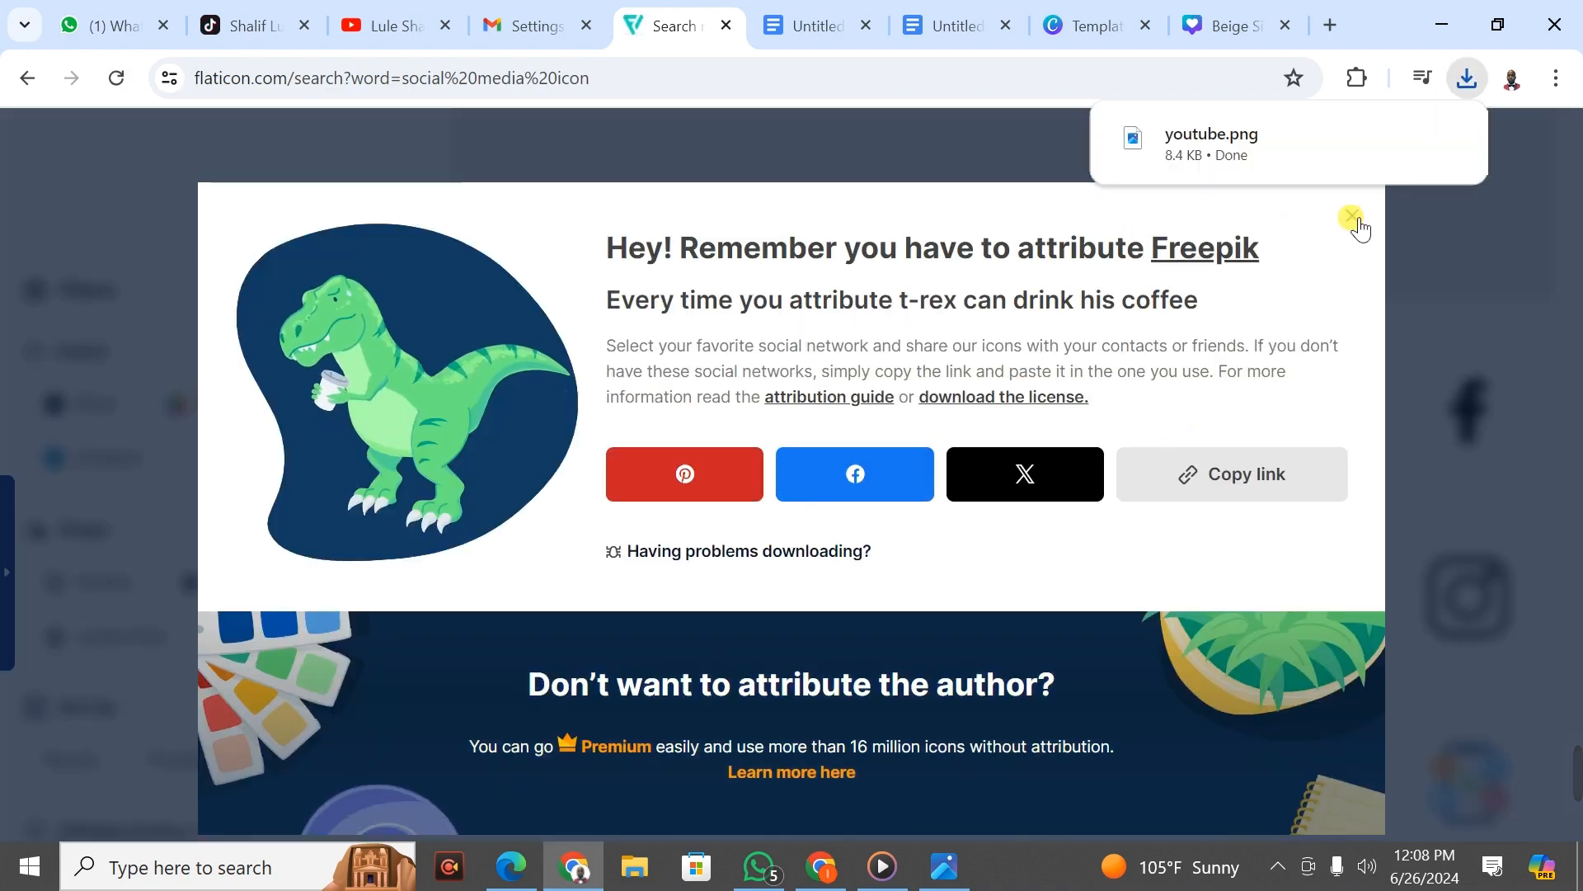
pyautogui.click(1352, 217)
# Download the X (Twitter) icon as a free PNG and show twitter.png in the Downloads folder
pyautogui.moveTo(657, 611)
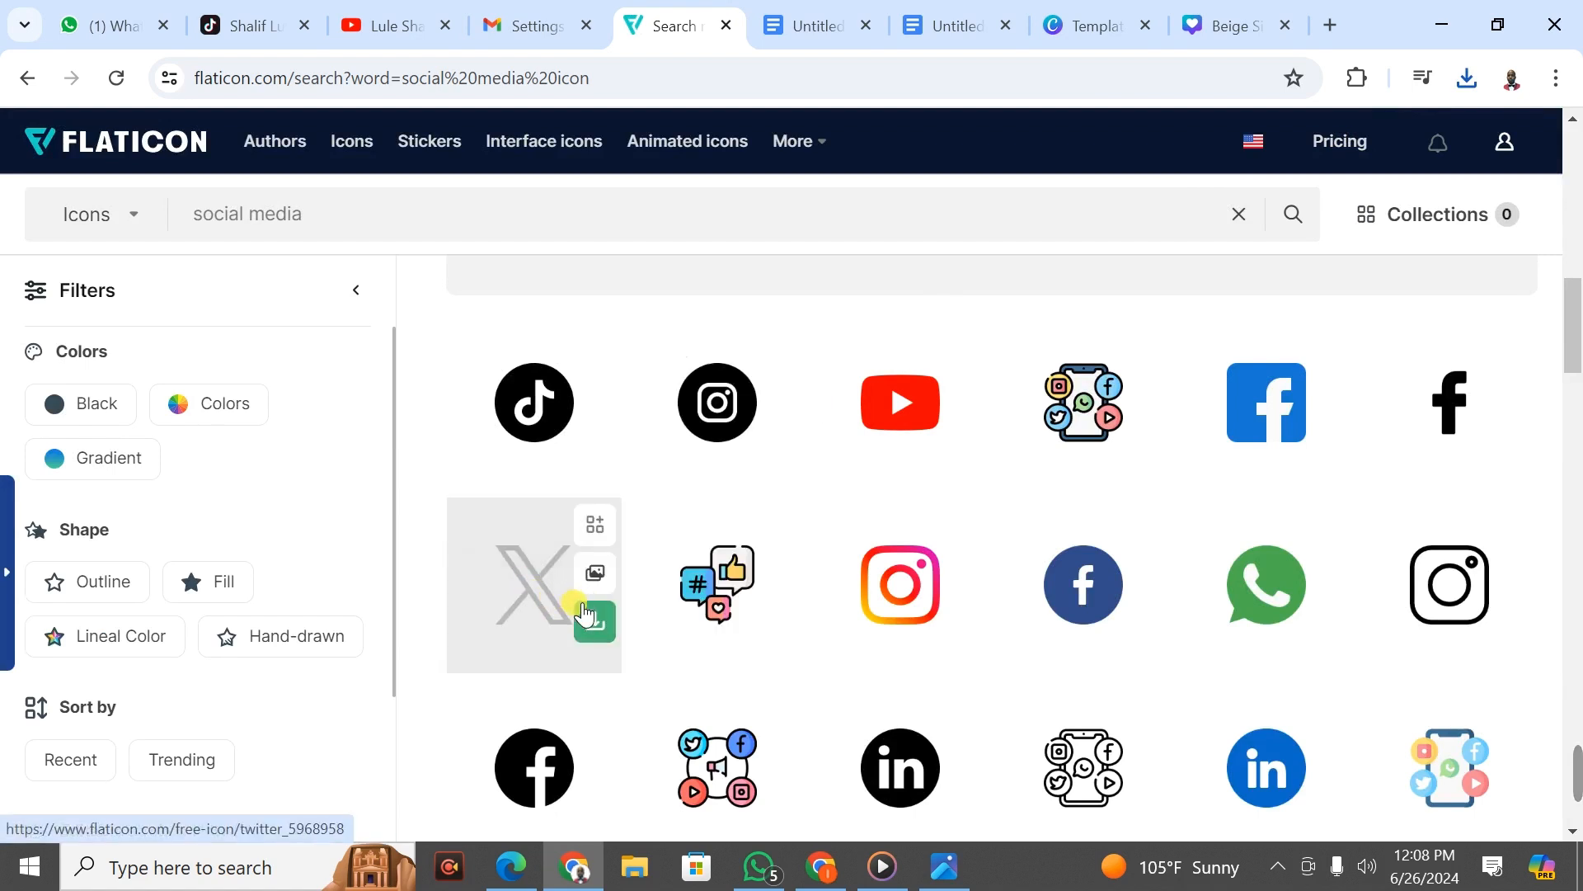
pyautogui.click(597, 623)
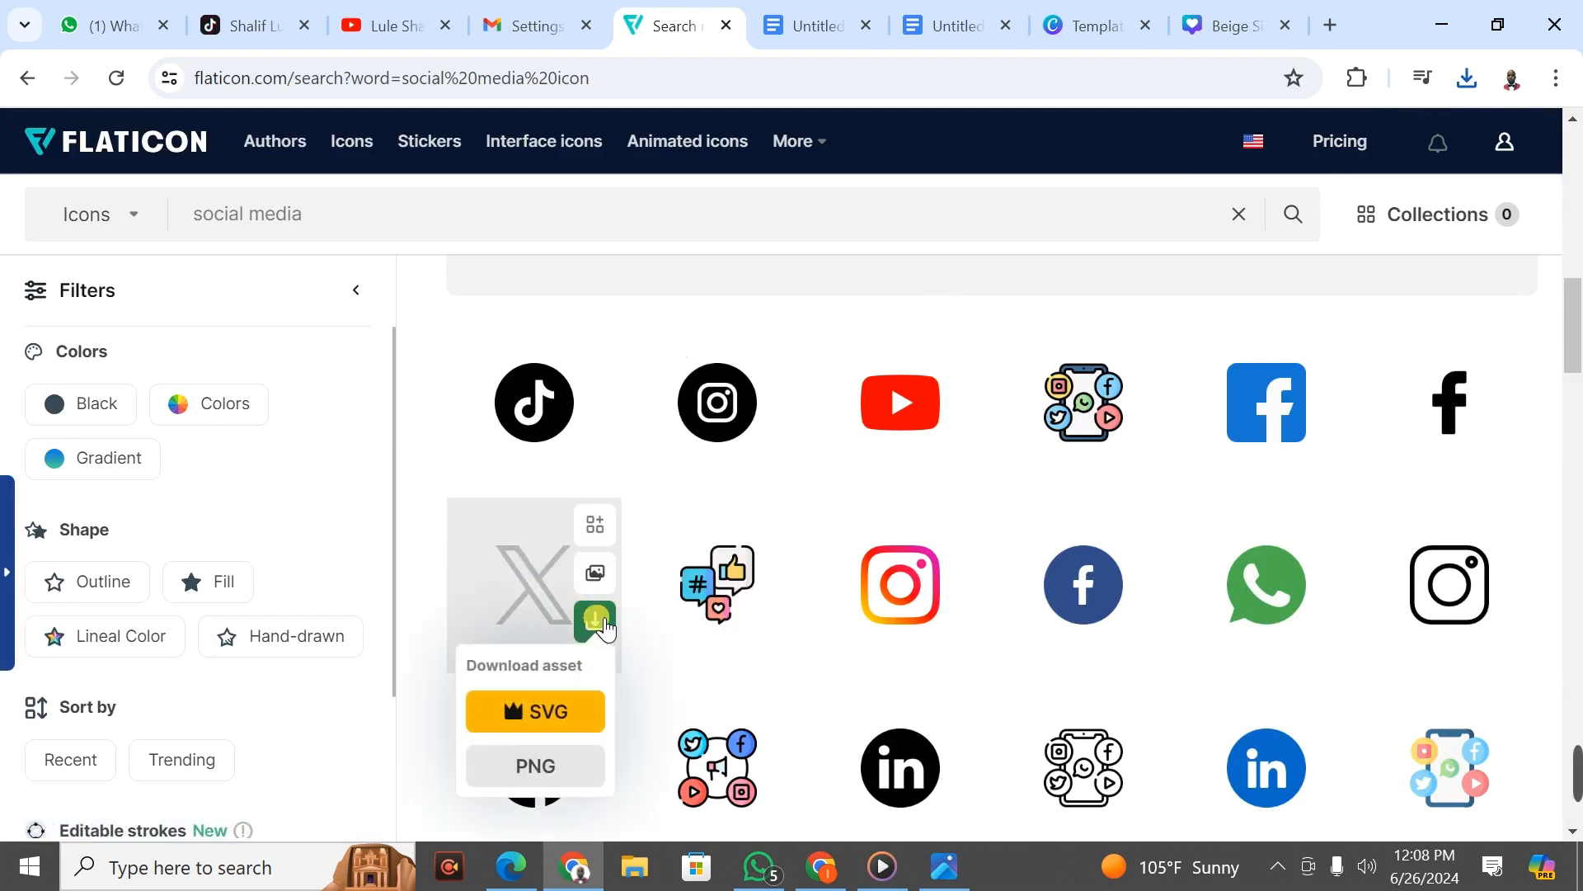
pyautogui.click(540, 765)
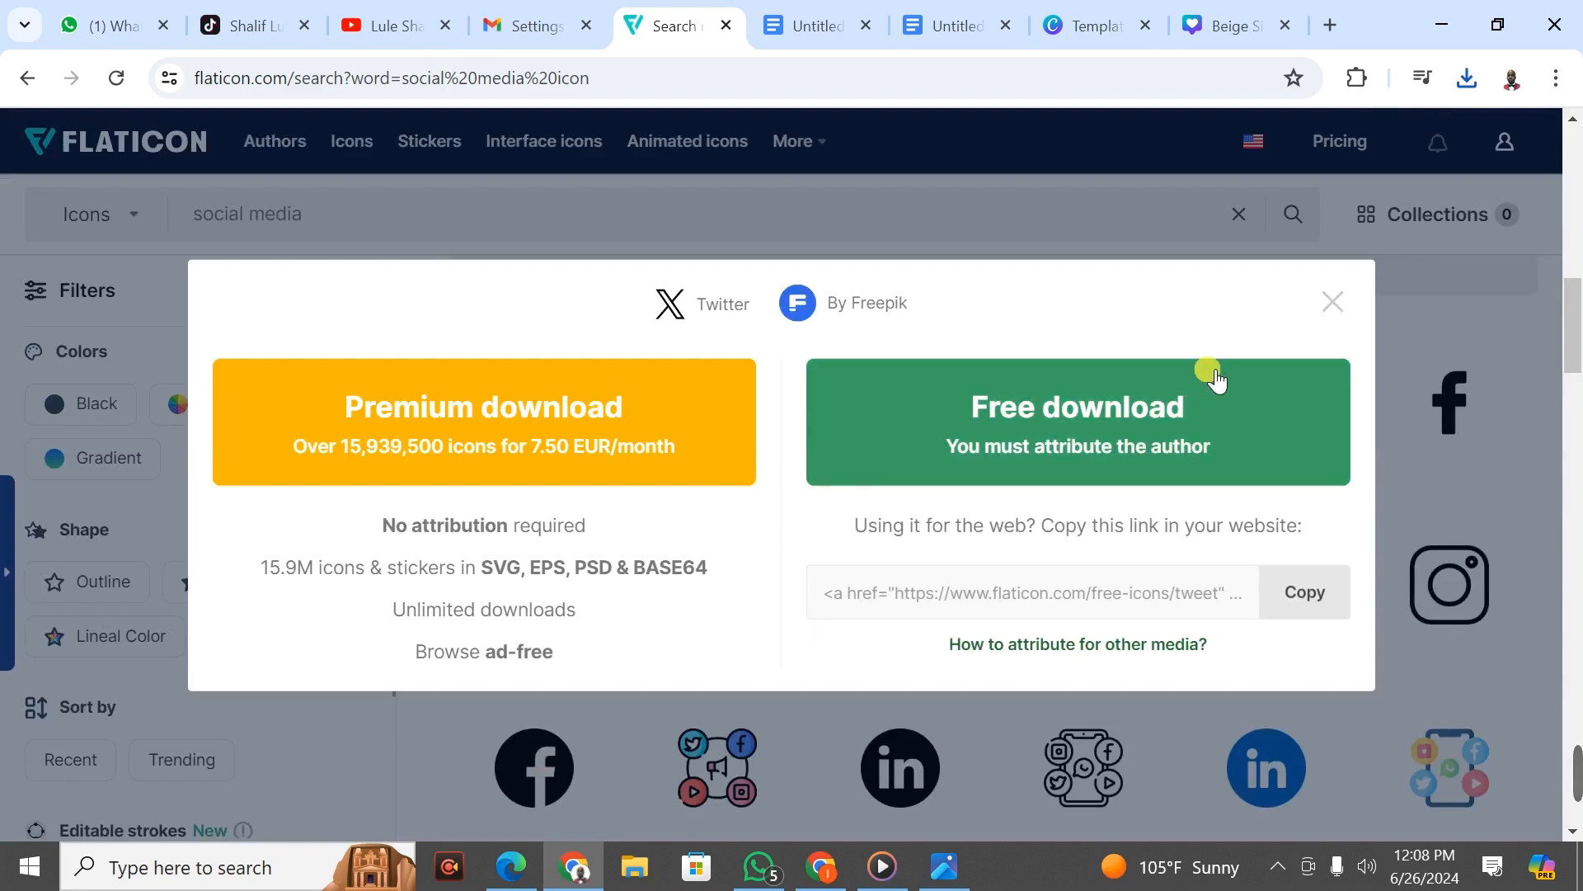
pyautogui.click(1103, 412)
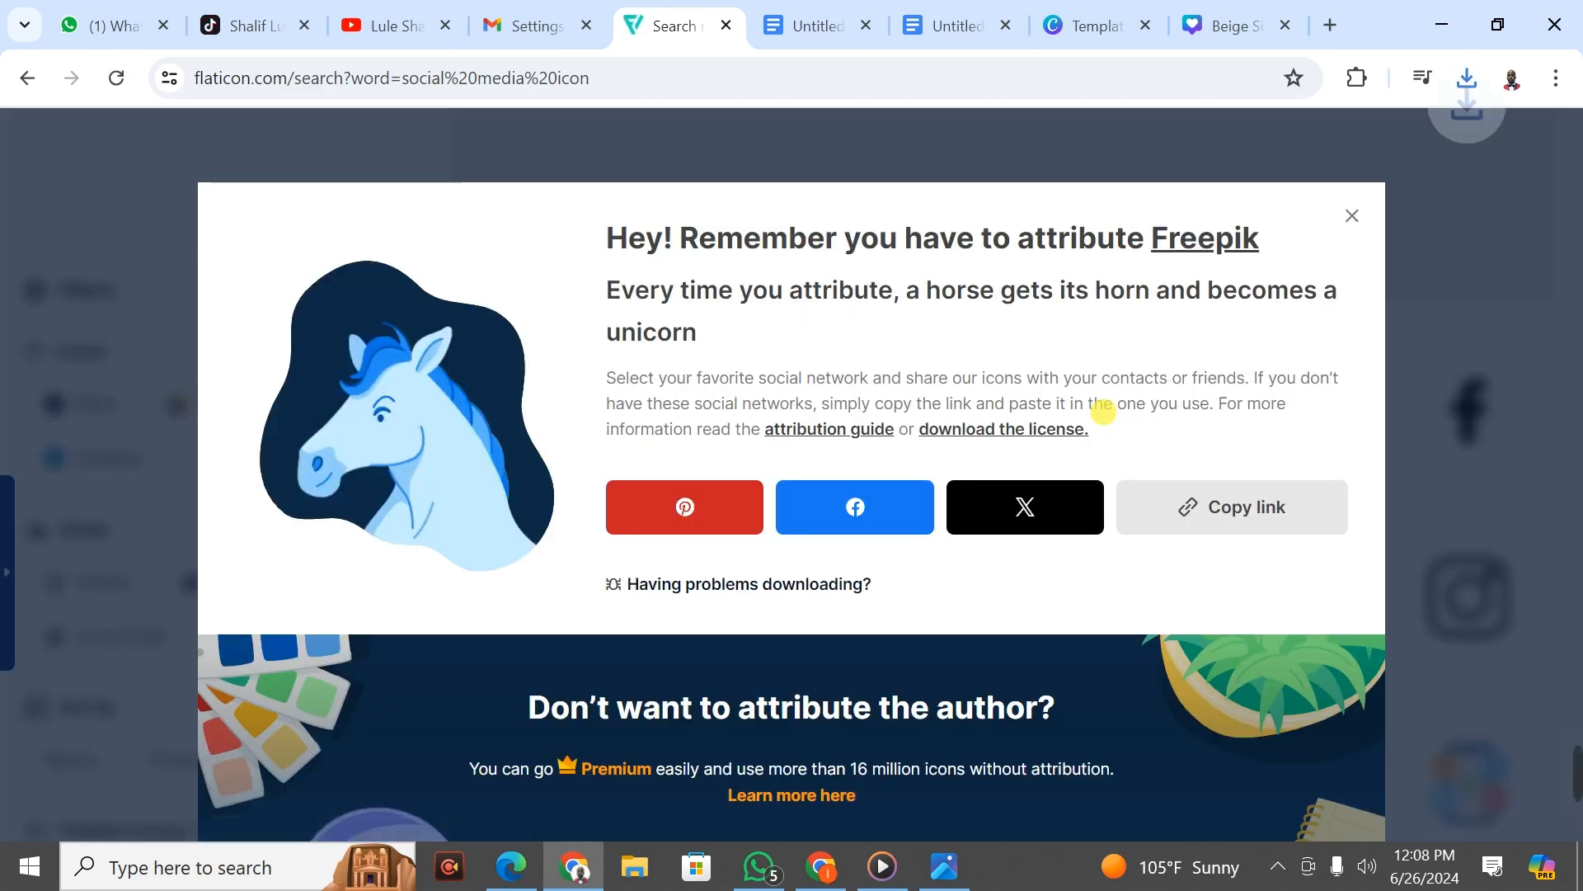
pyautogui.click(1352, 217)
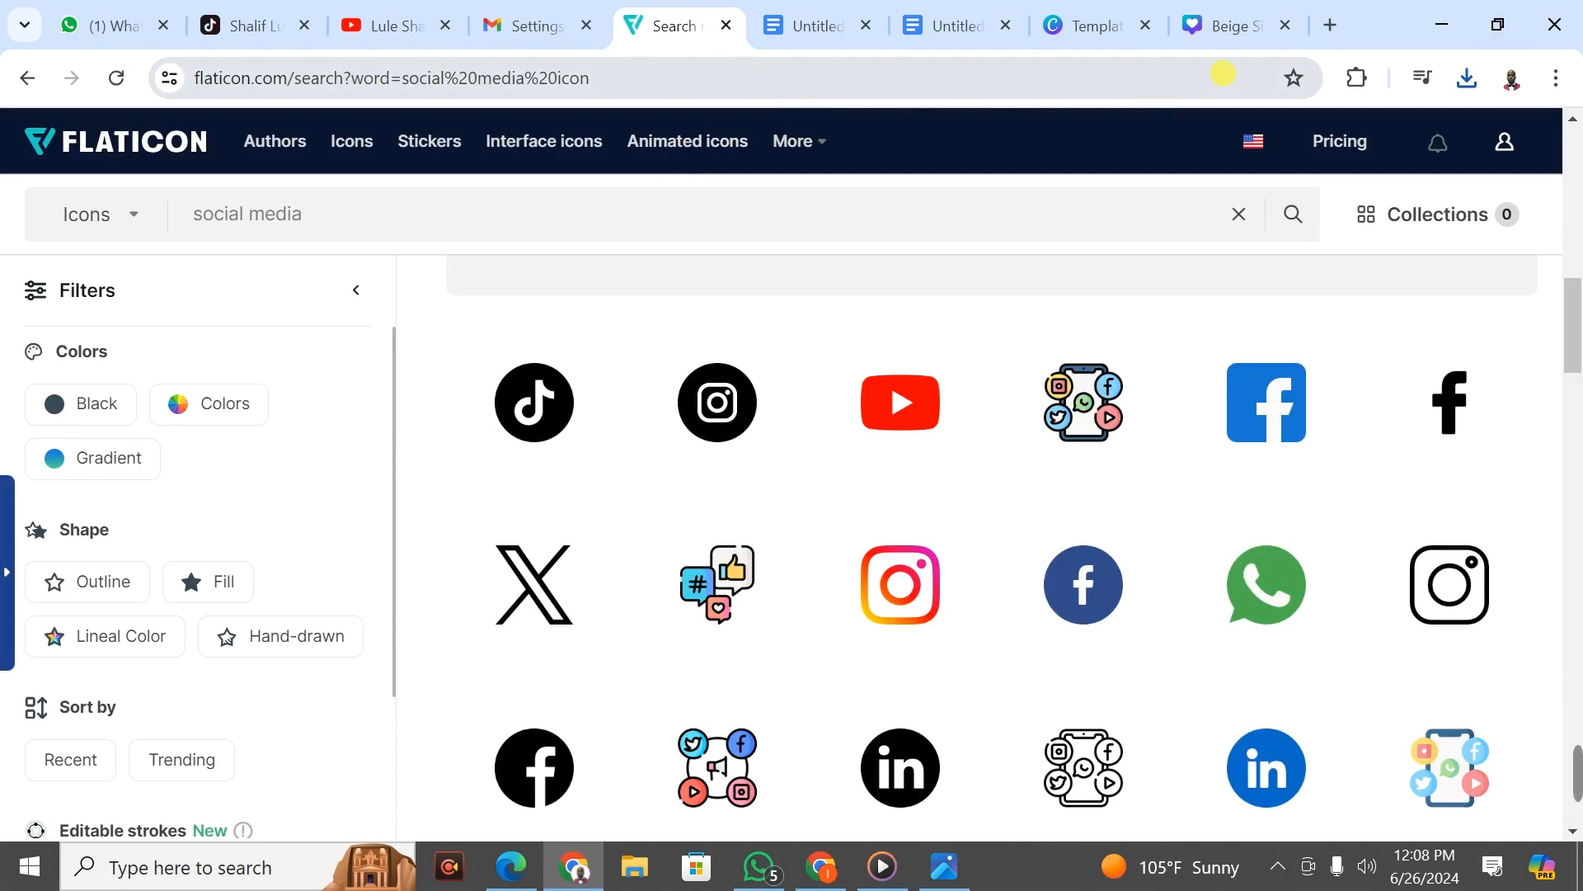
pyautogui.click(1466, 77)
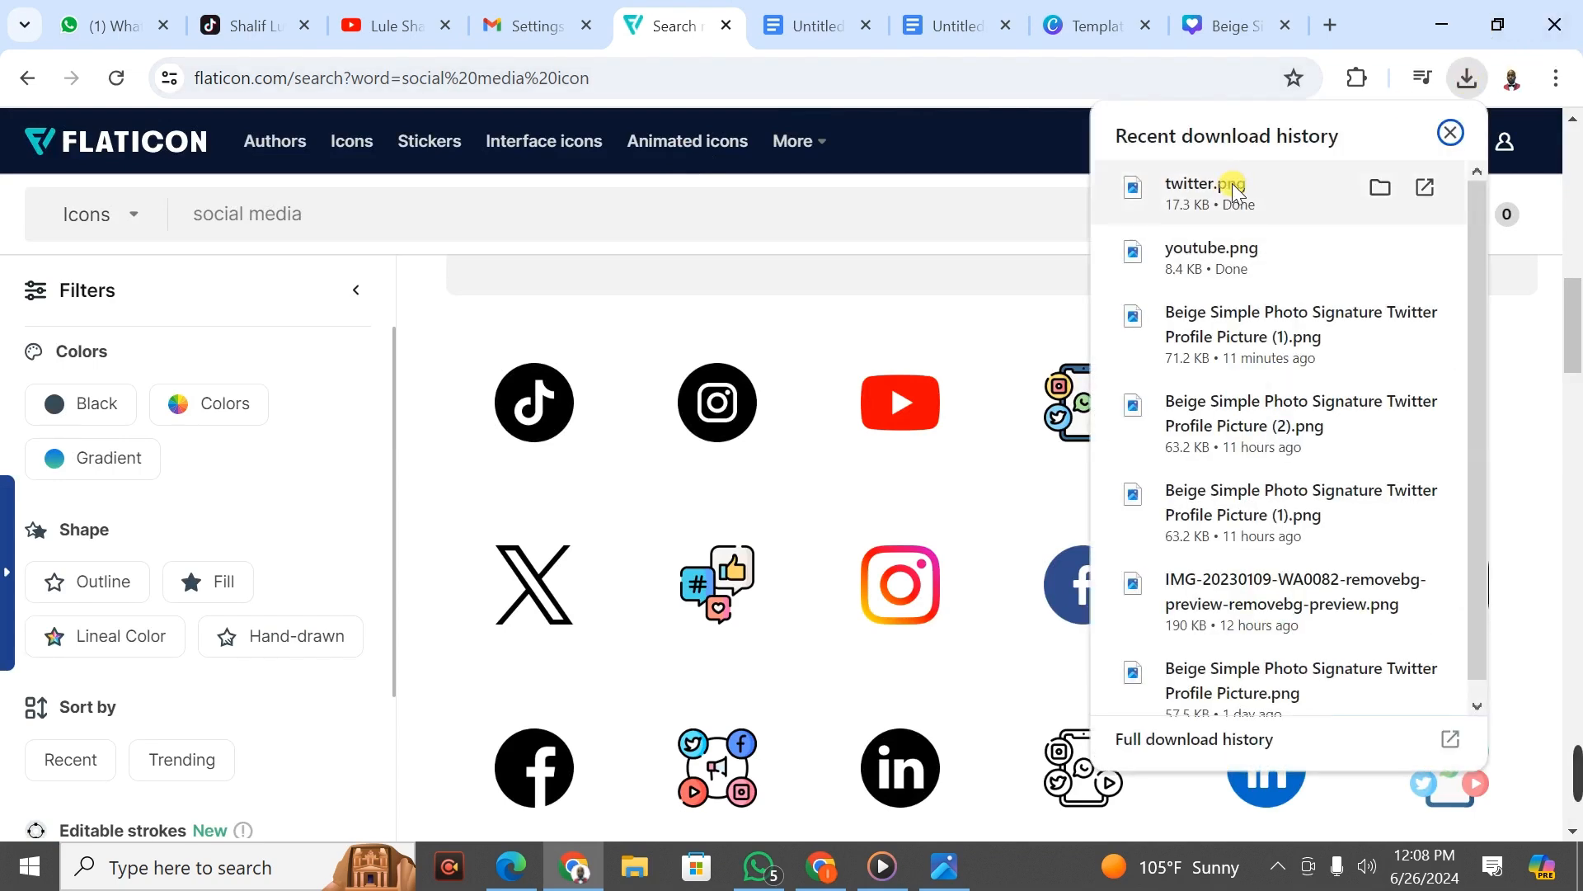
pyautogui.click(1379, 188)
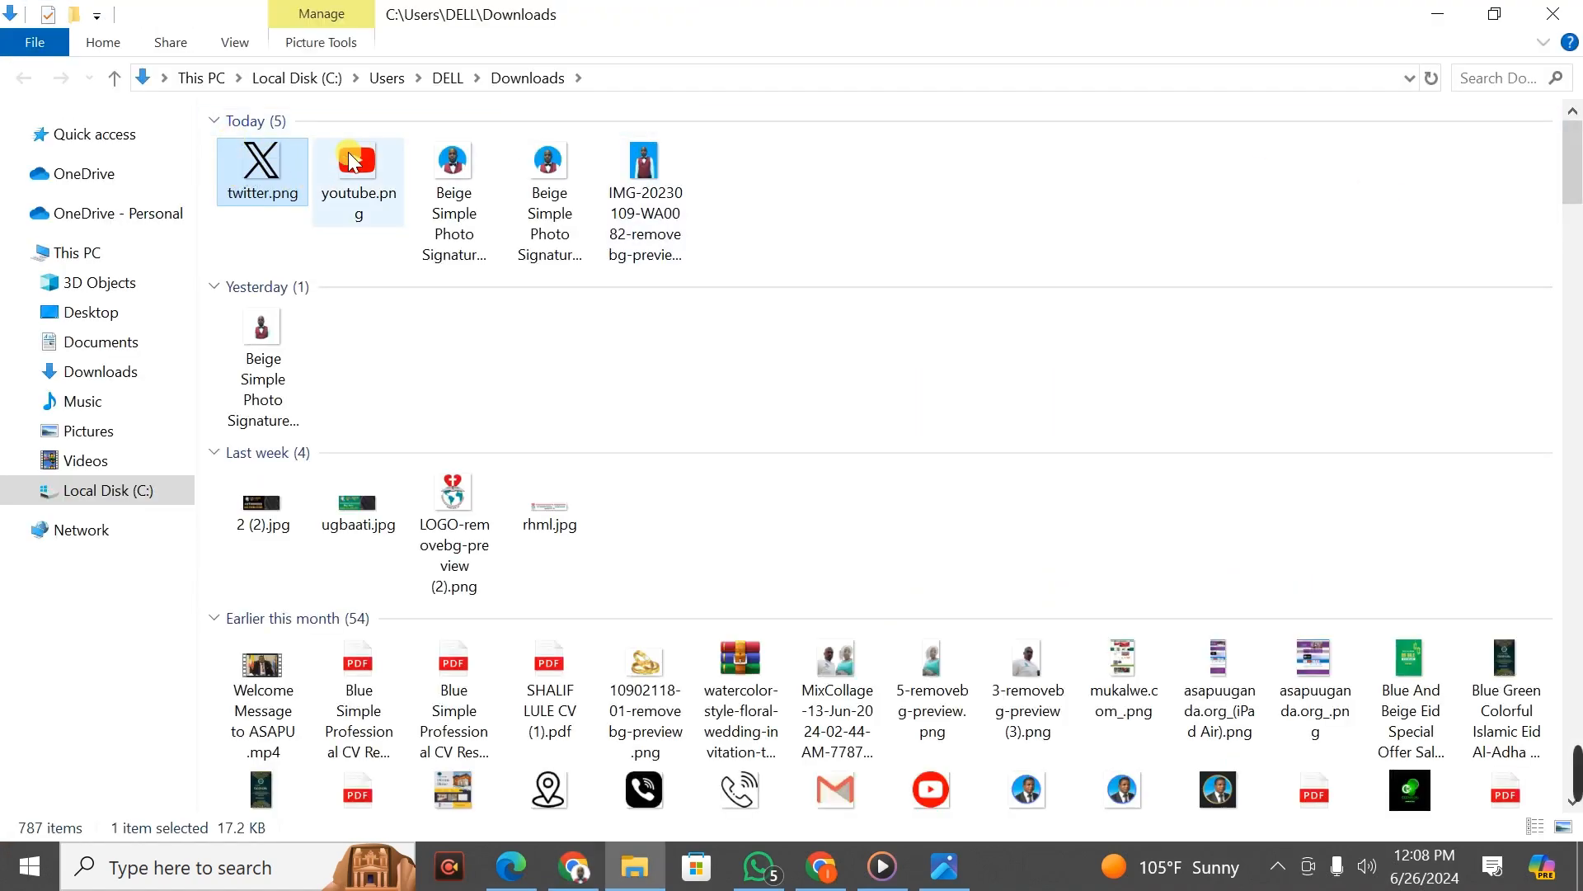
# Return to the signature document in Google Docs and insert twitter.png from Downloads on the empty line below the website link
pyautogui.moveTo(364, 155)
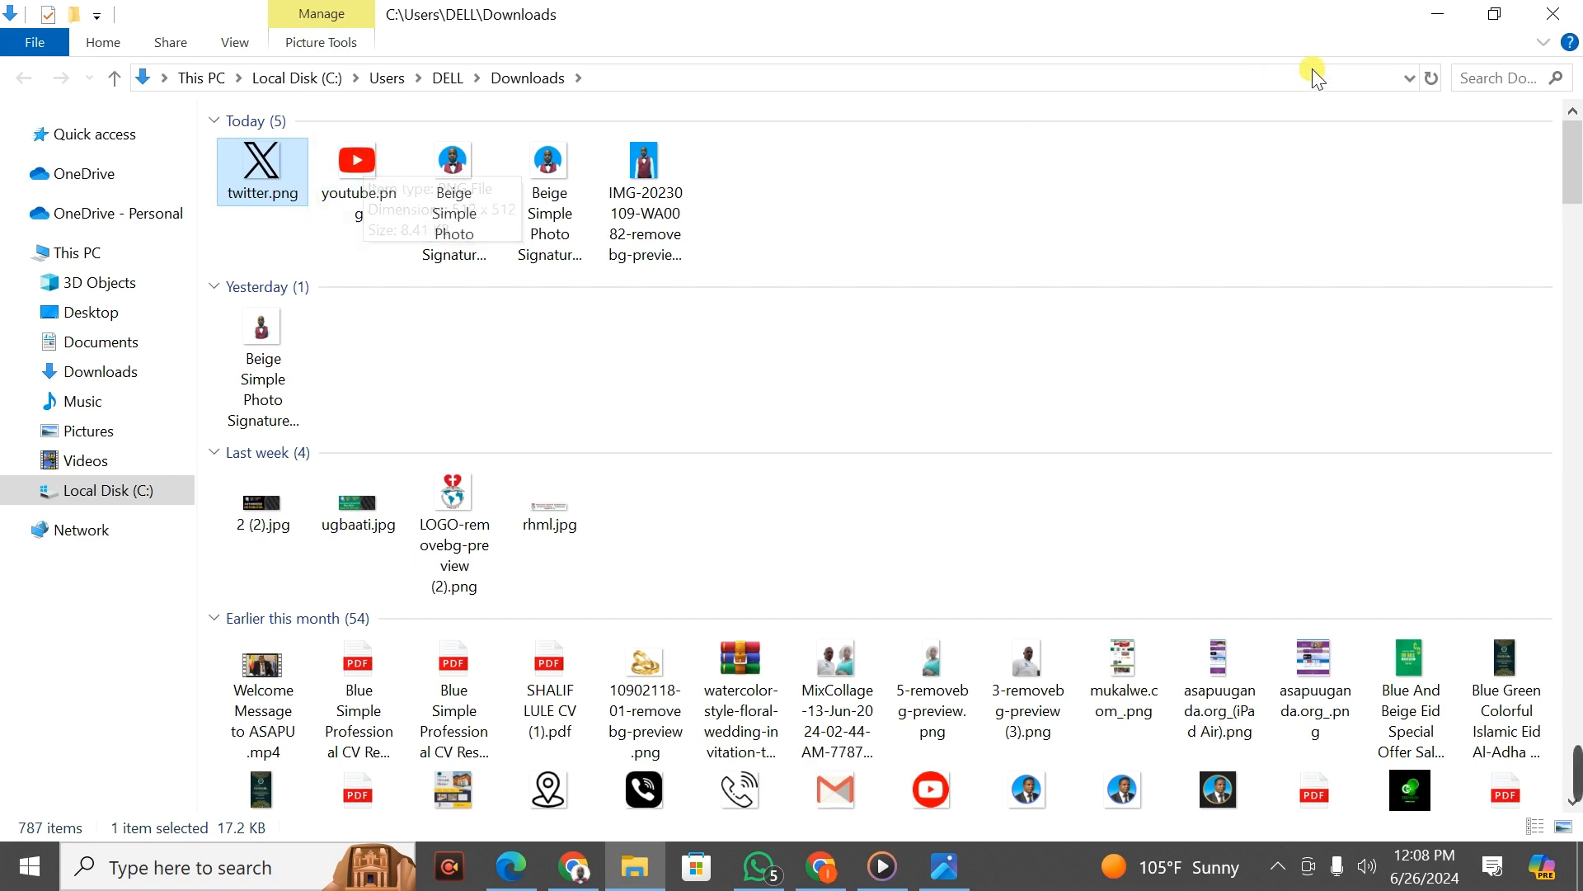
pyautogui.click(1440, 14)
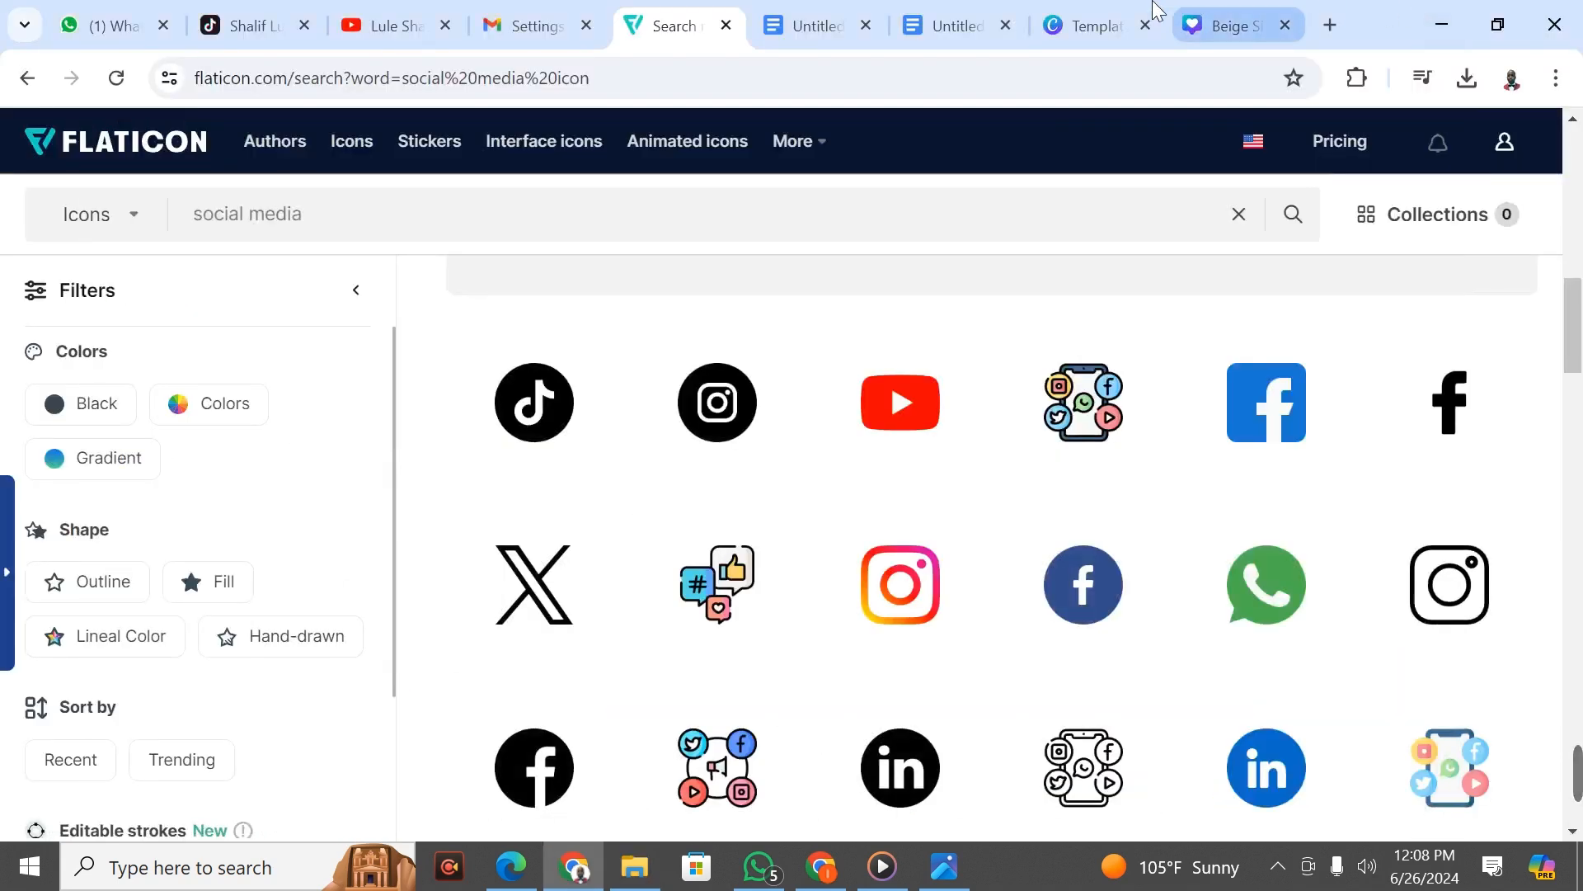
pyautogui.click(825, 11)
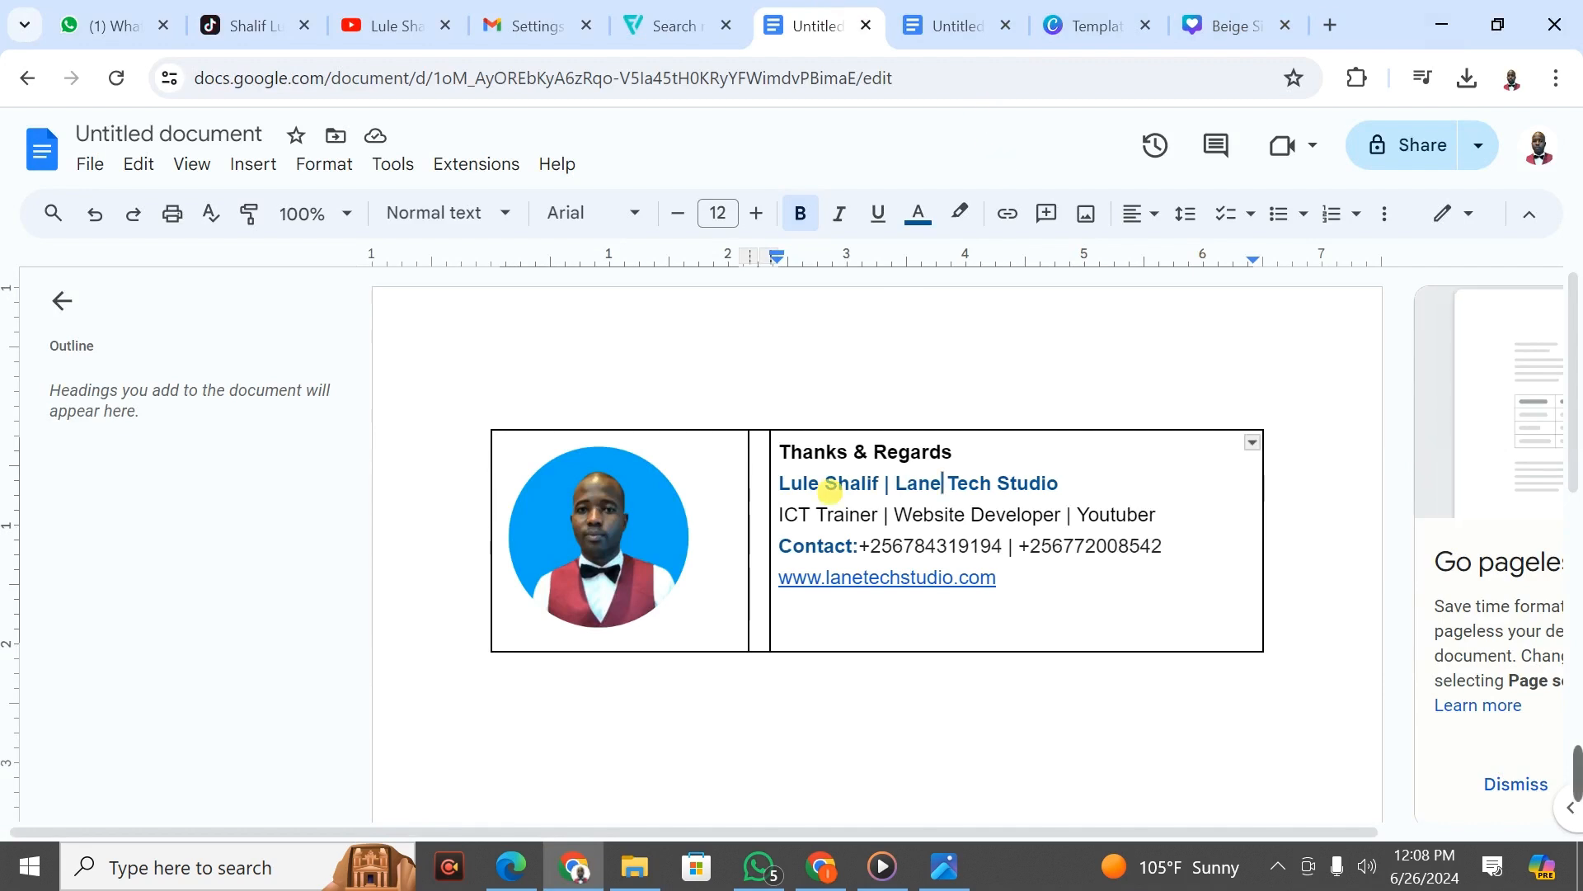
pyautogui.click(816, 618)
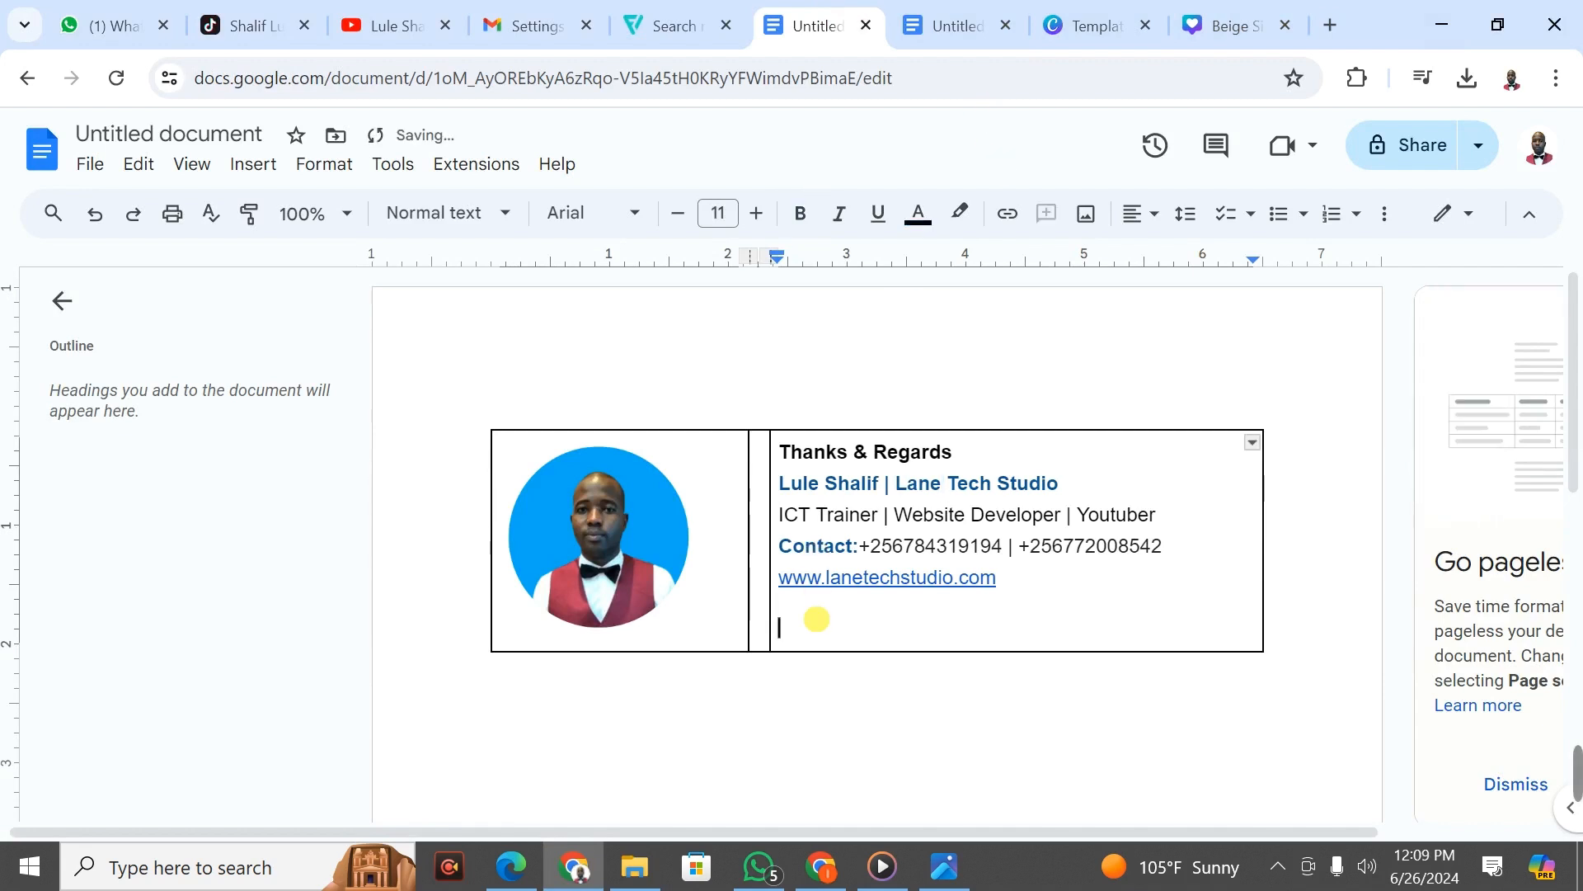
pyautogui.click(254, 165)
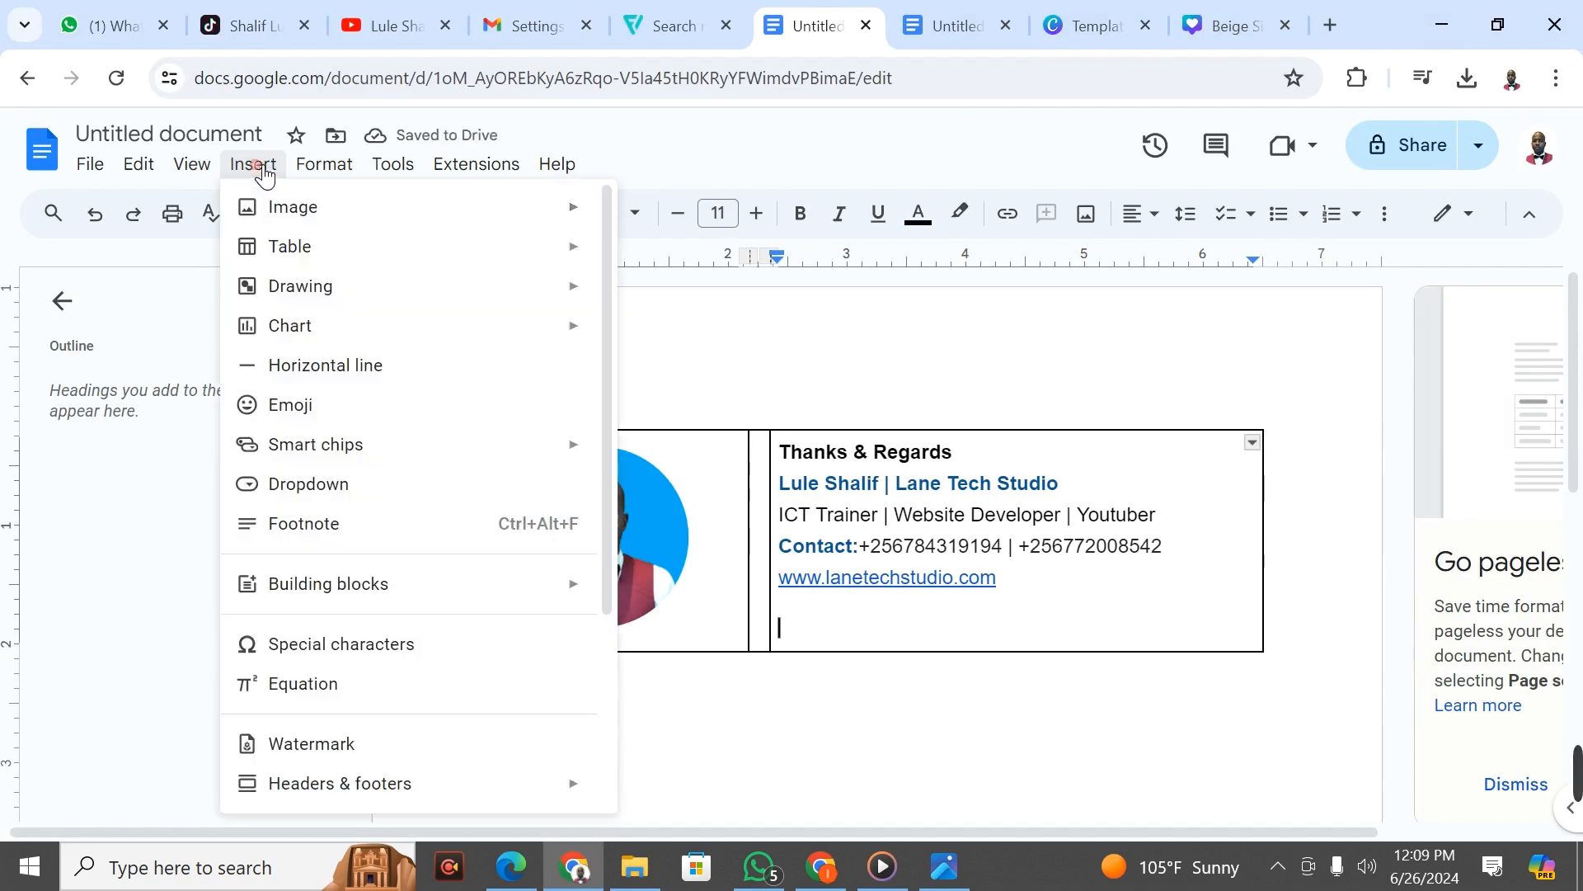
pyautogui.moveTo(305, 213)
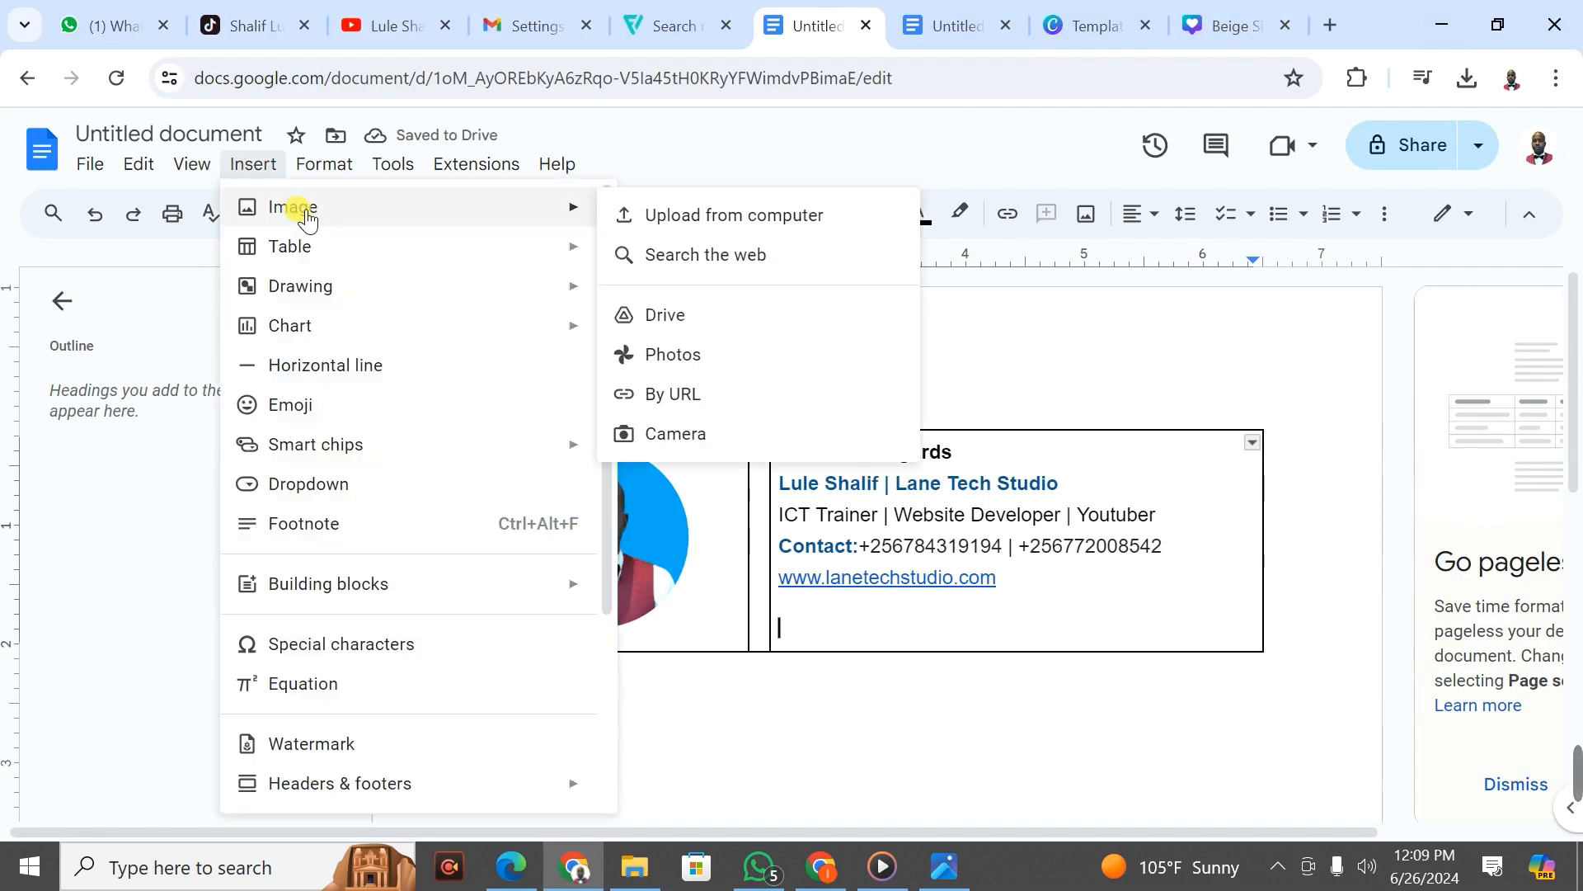
pyautogui.click(758, 217)
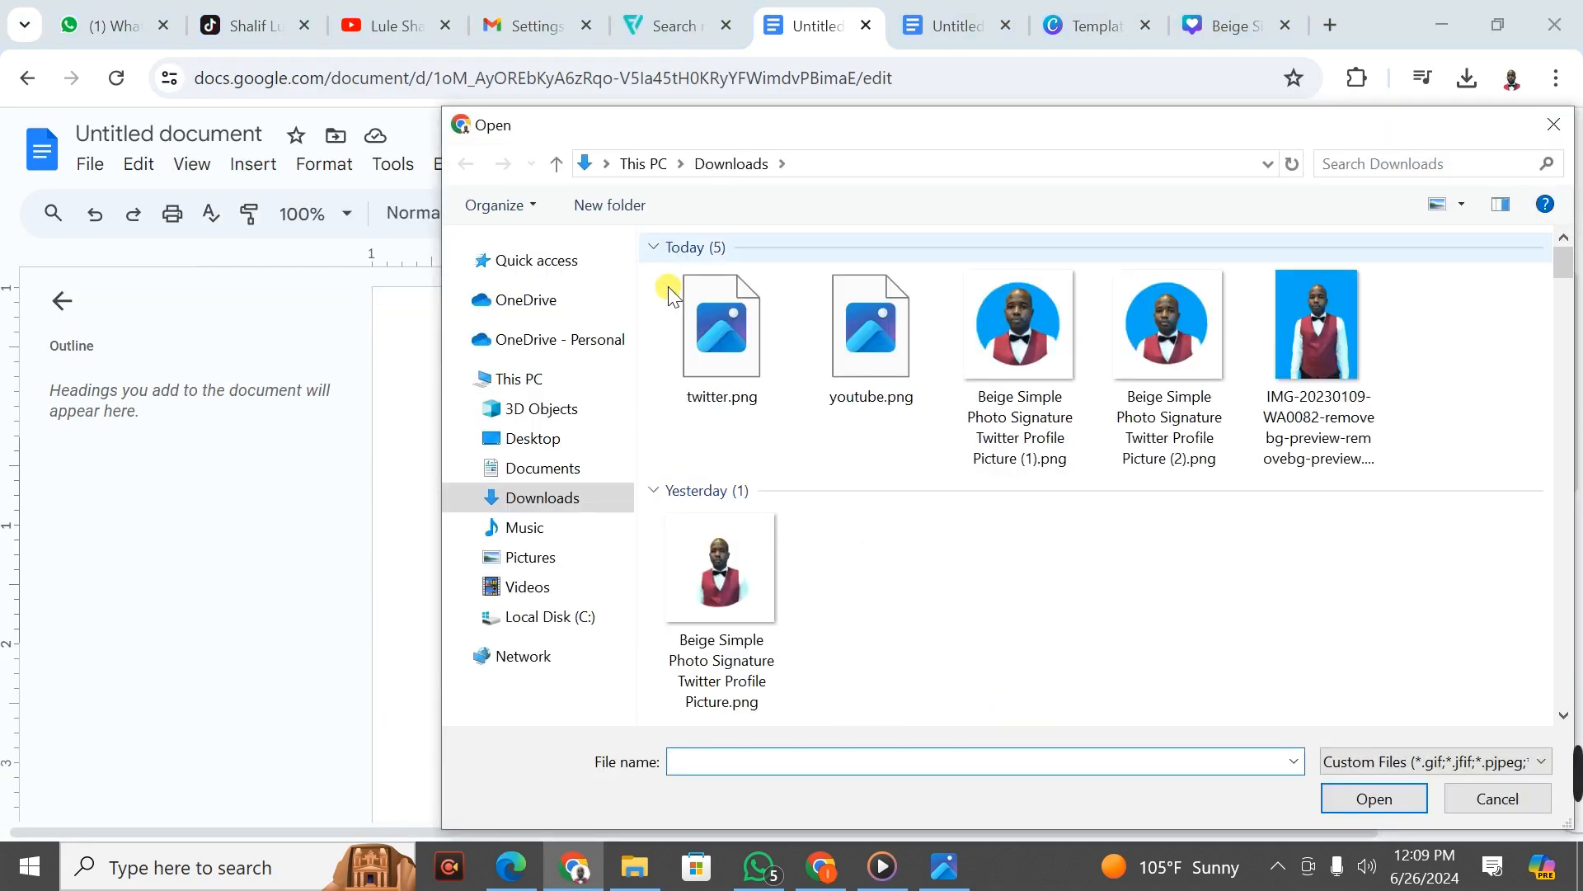
pyautogui.click(724, 332)
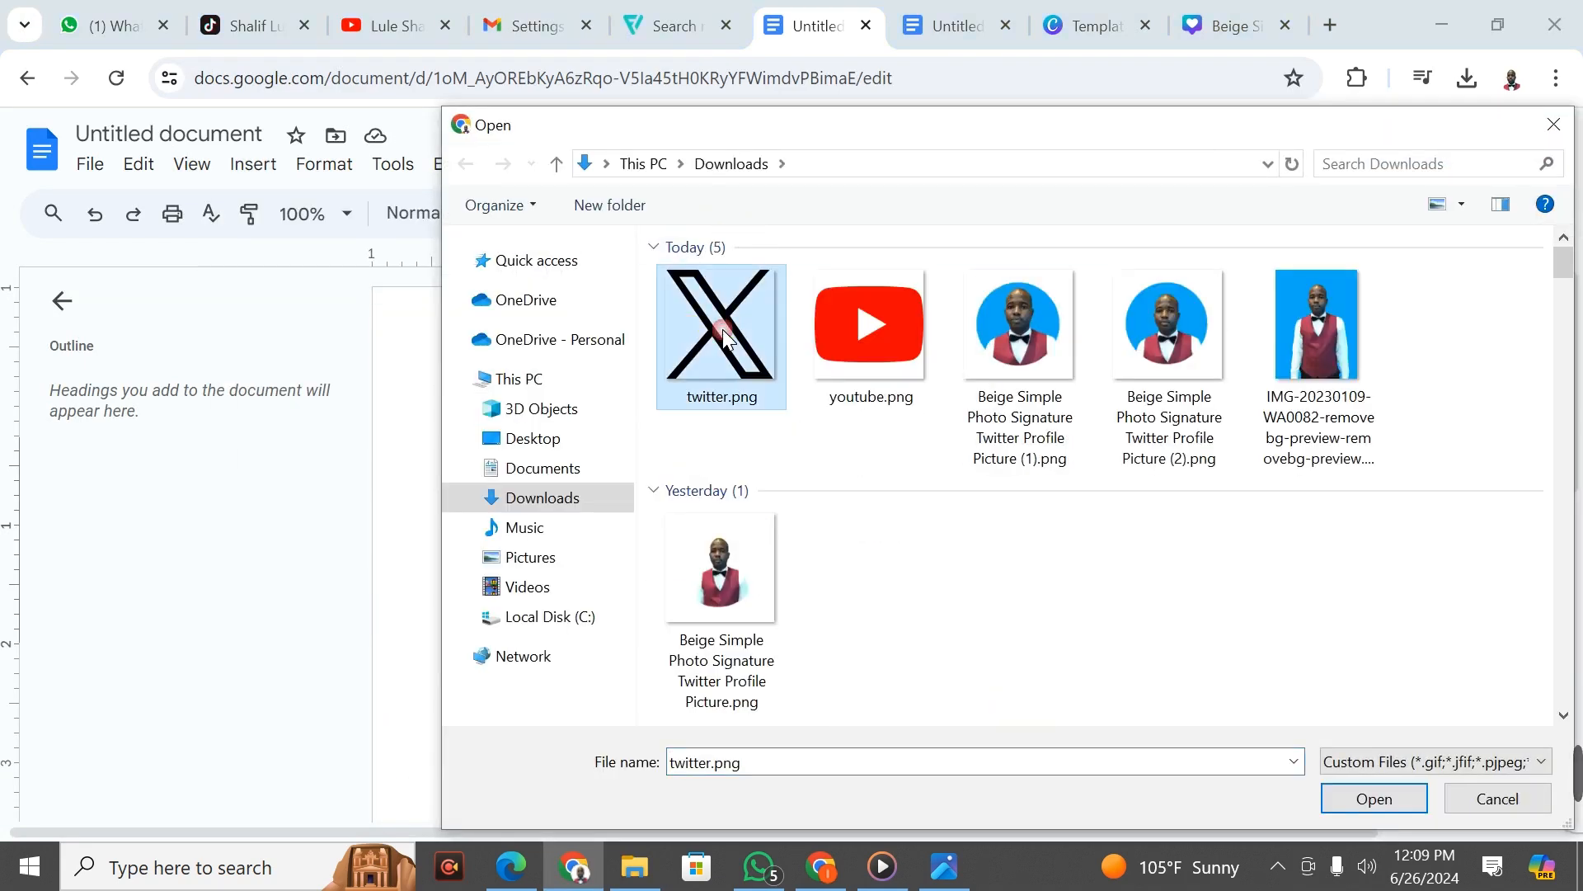
pyautogui.click(1359, 797)
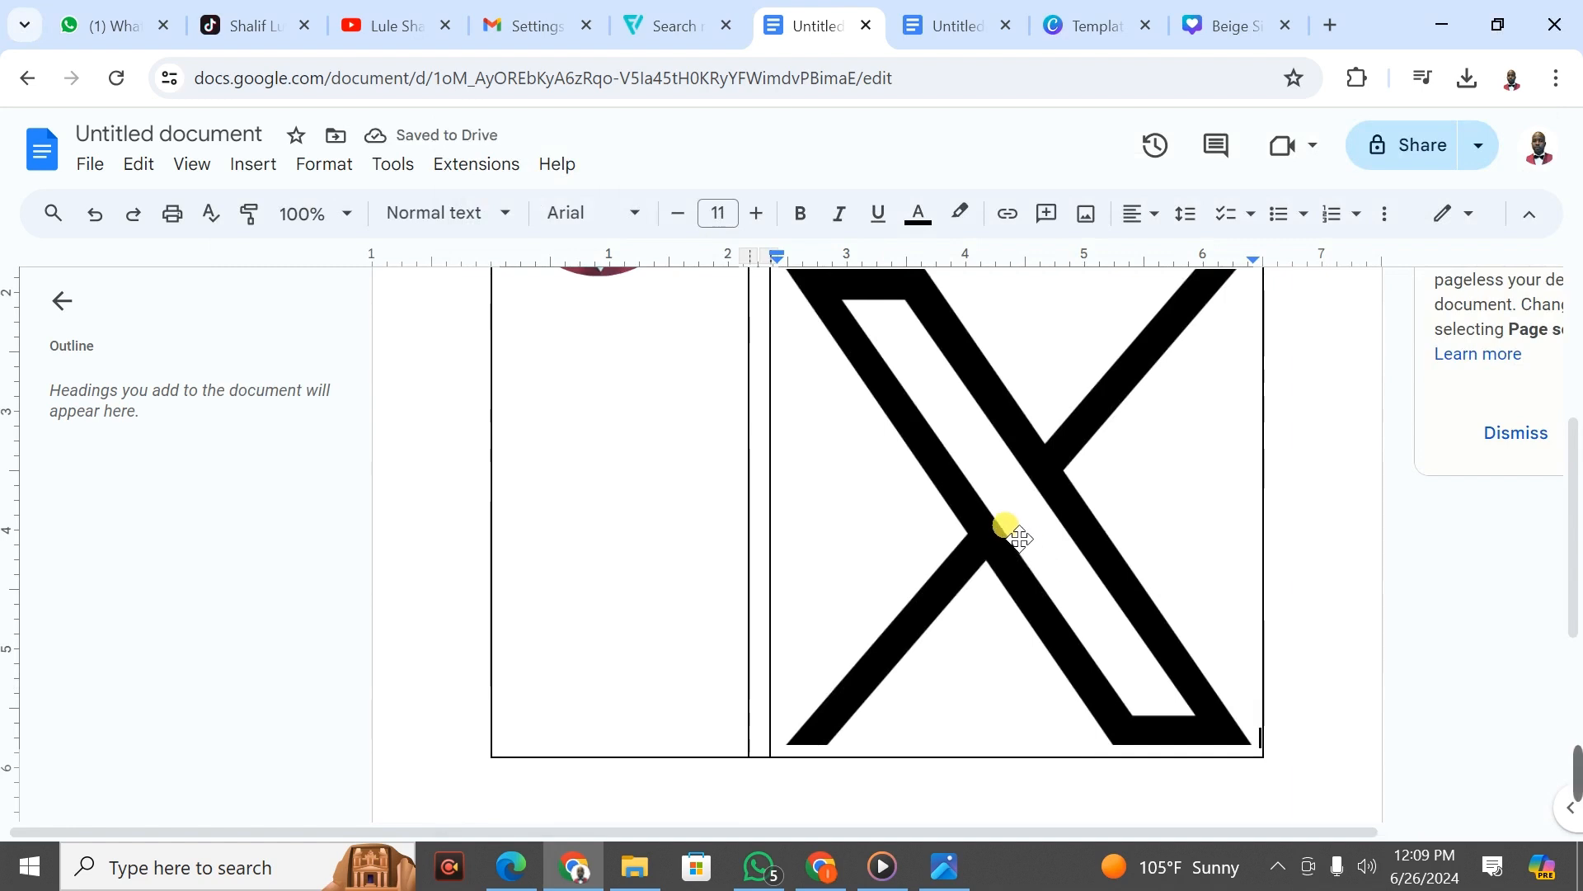
# Resize the inserted X icon to a width of 0.3 in with the aspect ratio locked
pyautogui.click(1013, 490)
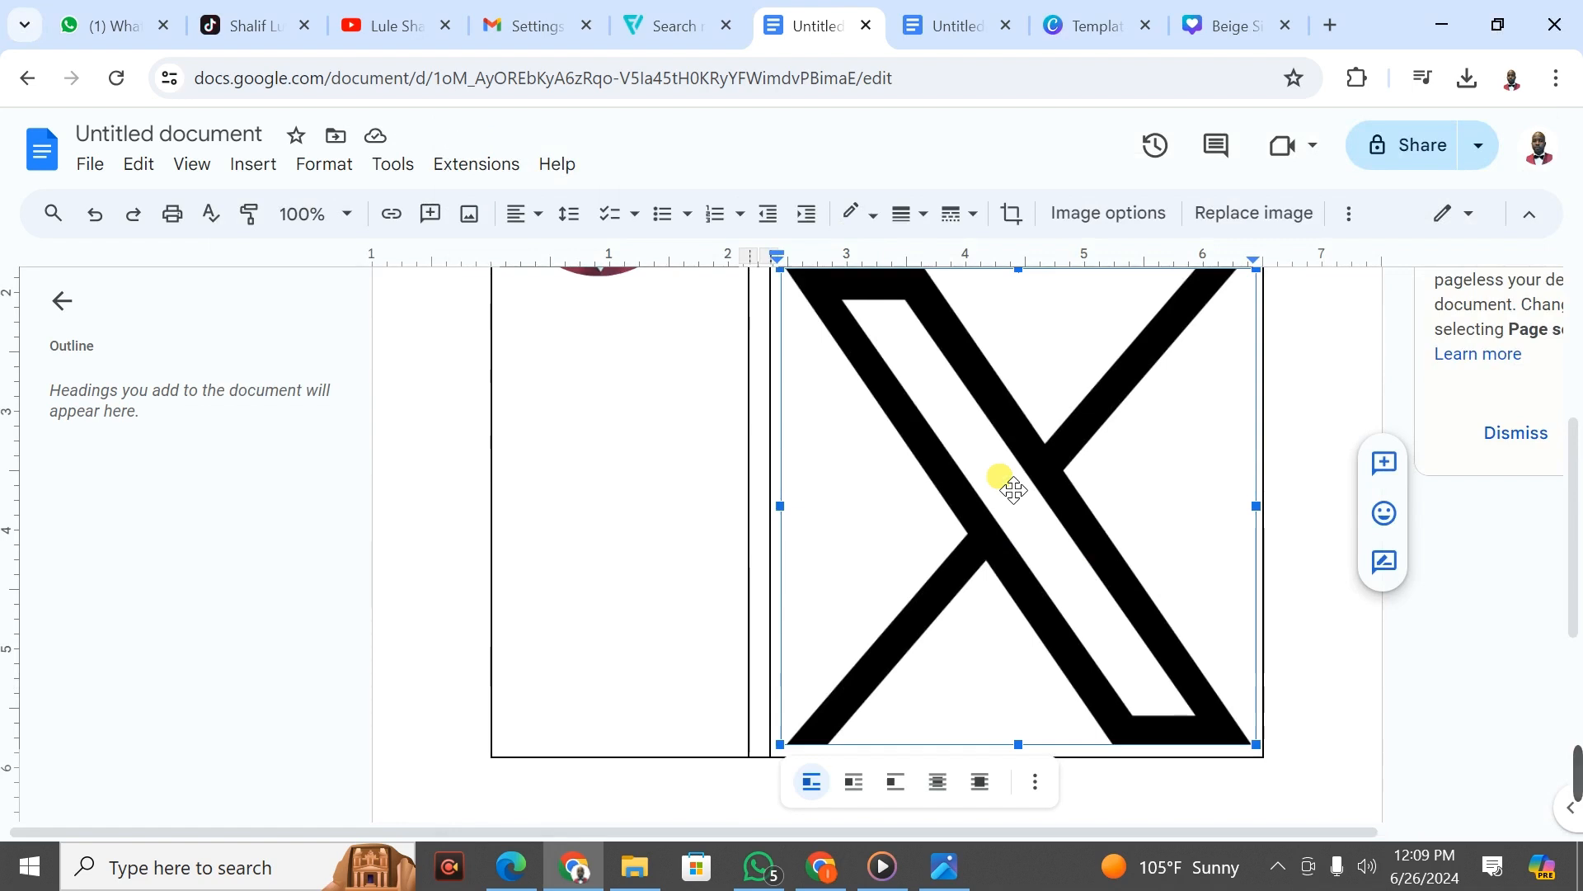
pyautogui.doubleClick(1013, 490)
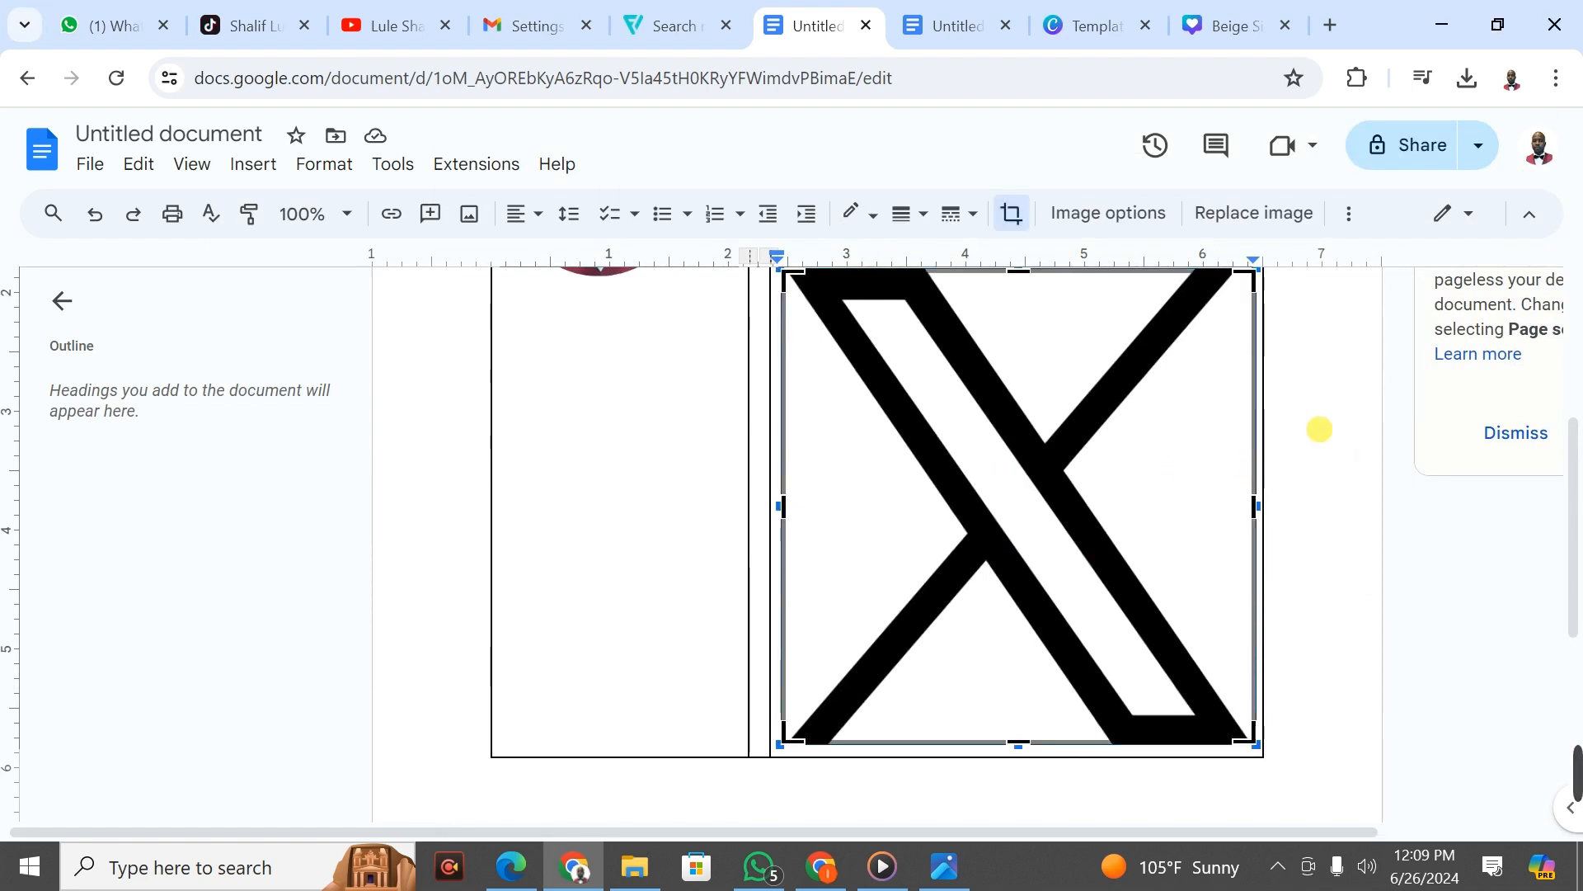
pyautogui.click(1314, 431)
pyautogui.click(1133, 419)
pyautogui.doubleClick(1123, 415)
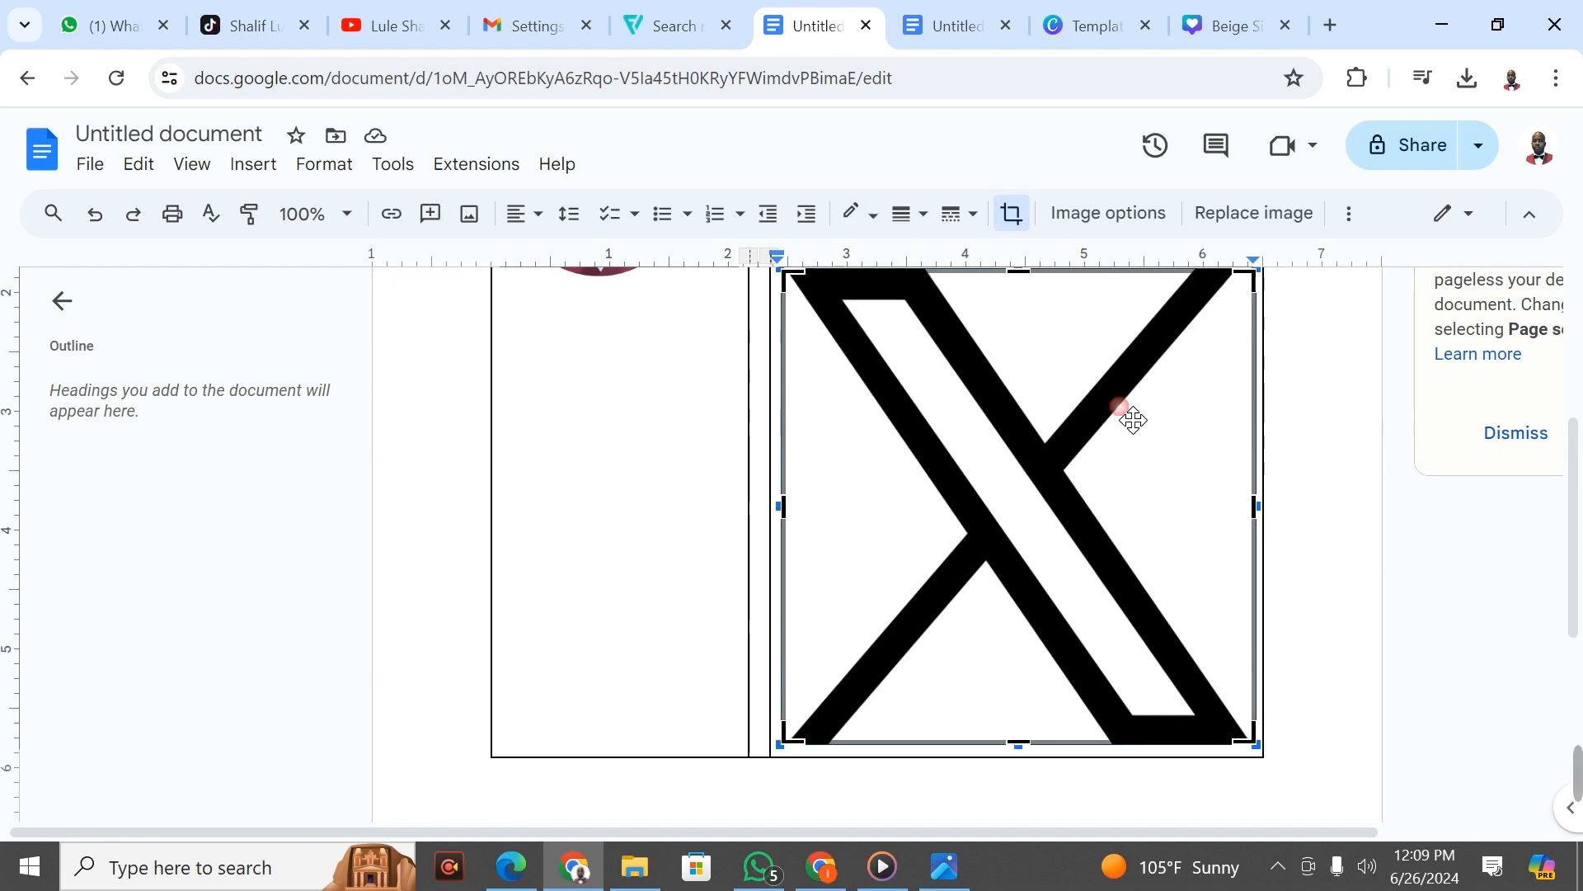
pyautogui.rightClick(1120, 413)
pyautogui.click(1069, 438)
pyautogui.moveTo(1576, 616); pyautogui.dragTo(1581, 443)
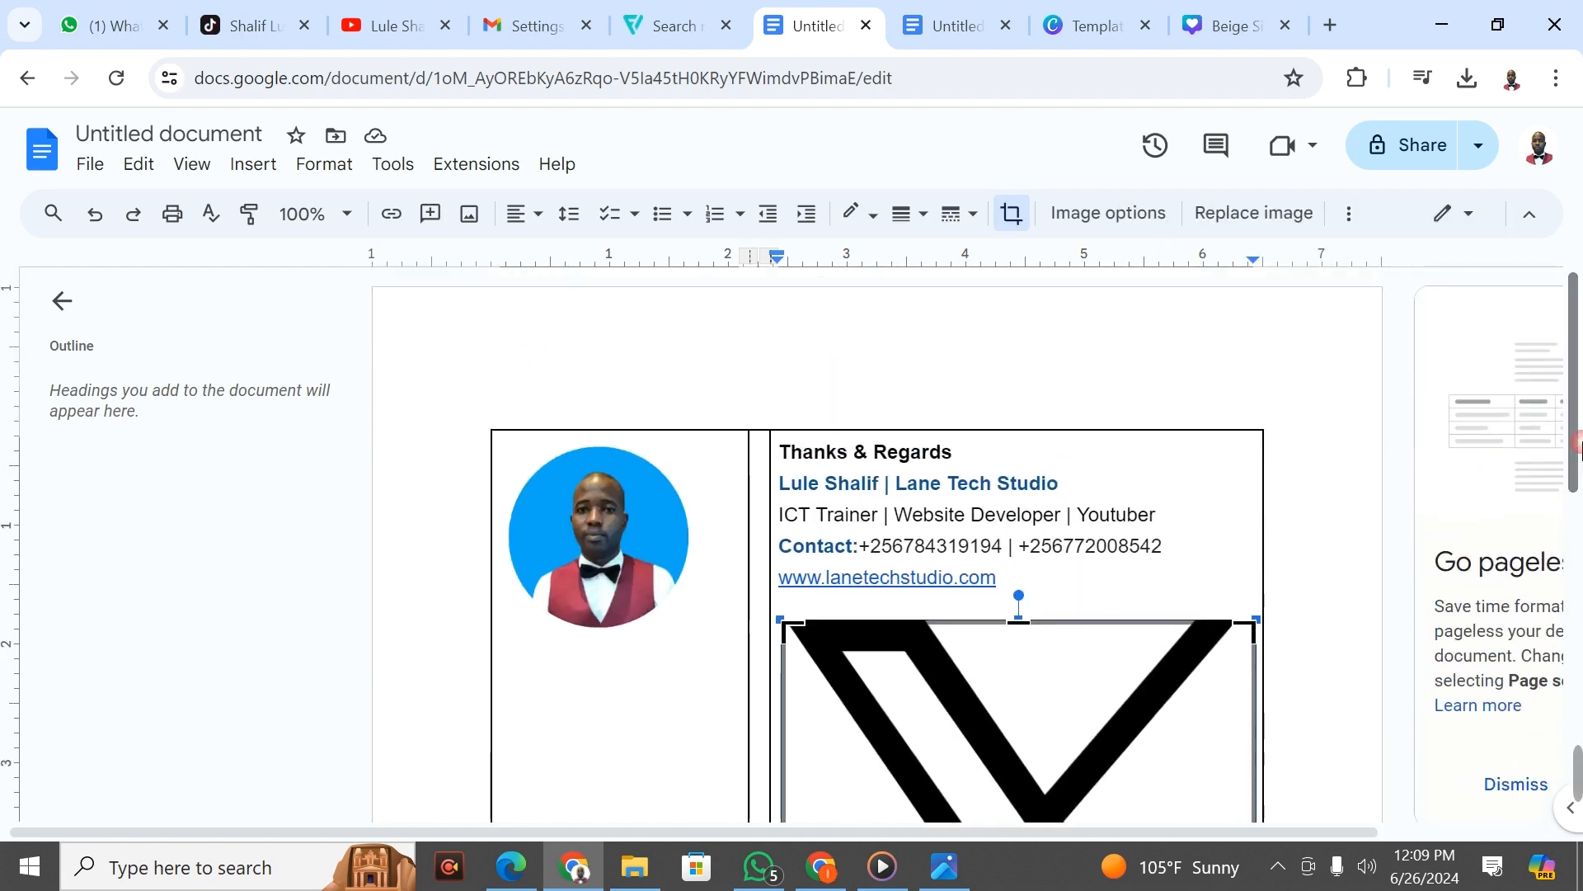
pyautogui.click(1135, 220)
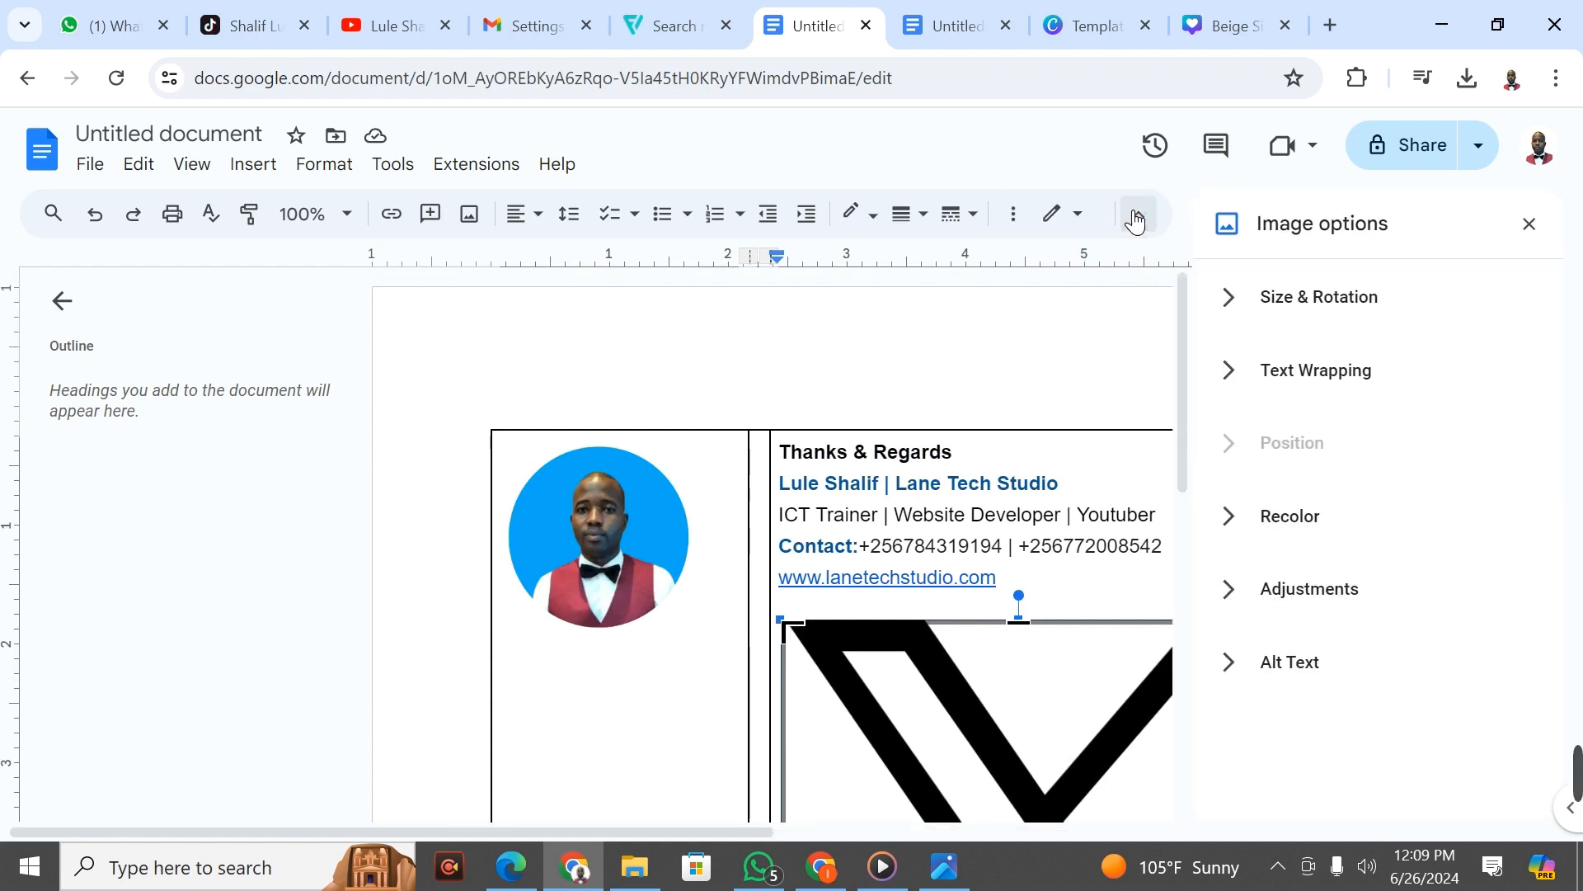
pyautogui.click(1324, 299)
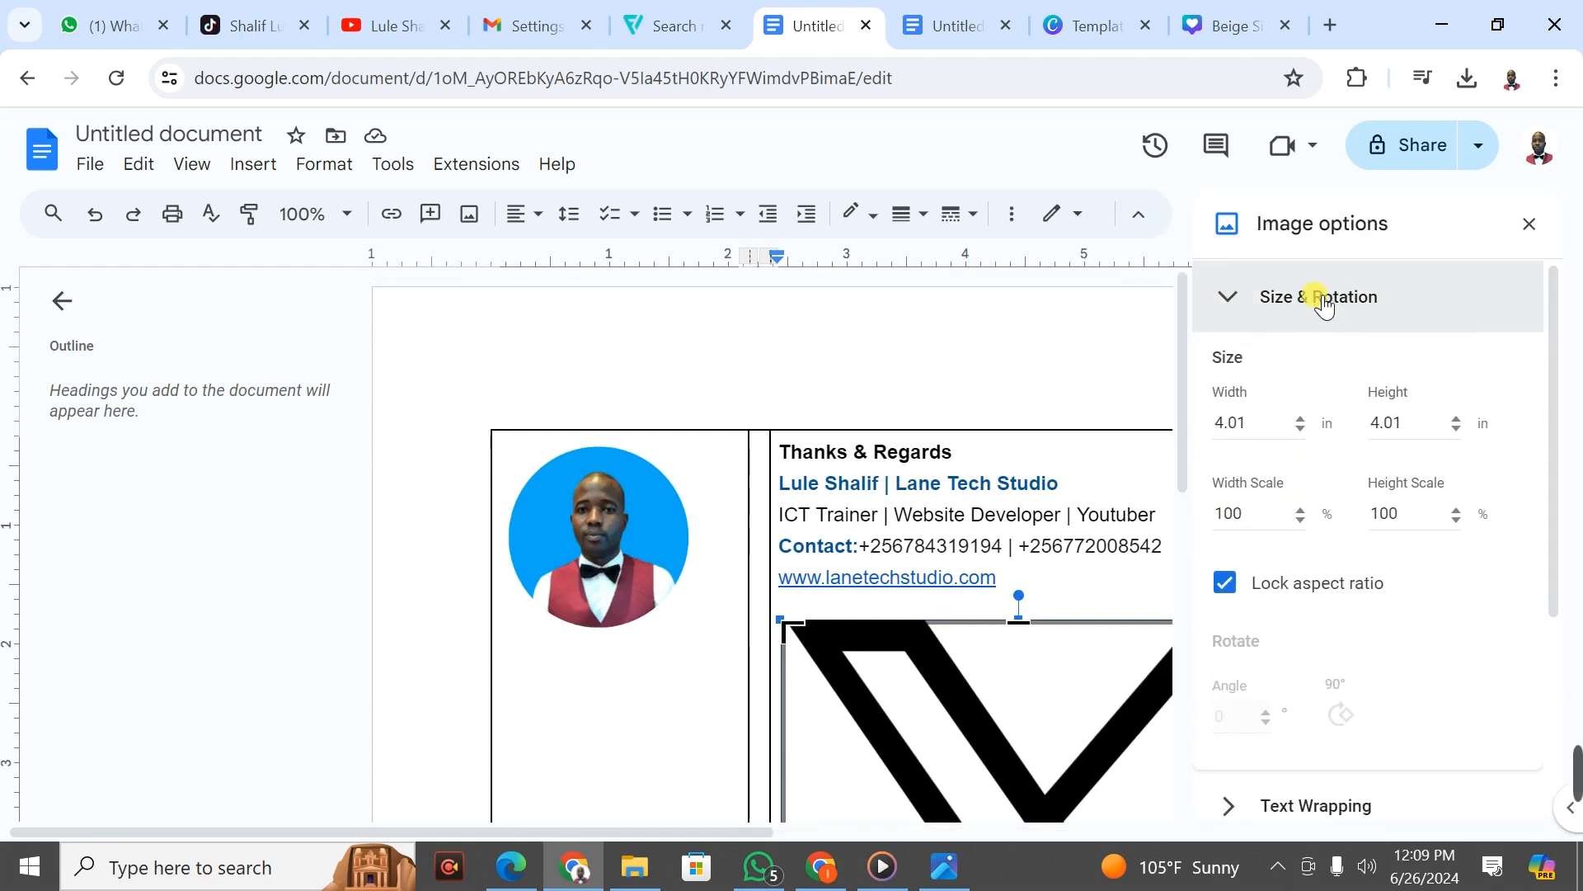
pyautogui.click(1250, 416)
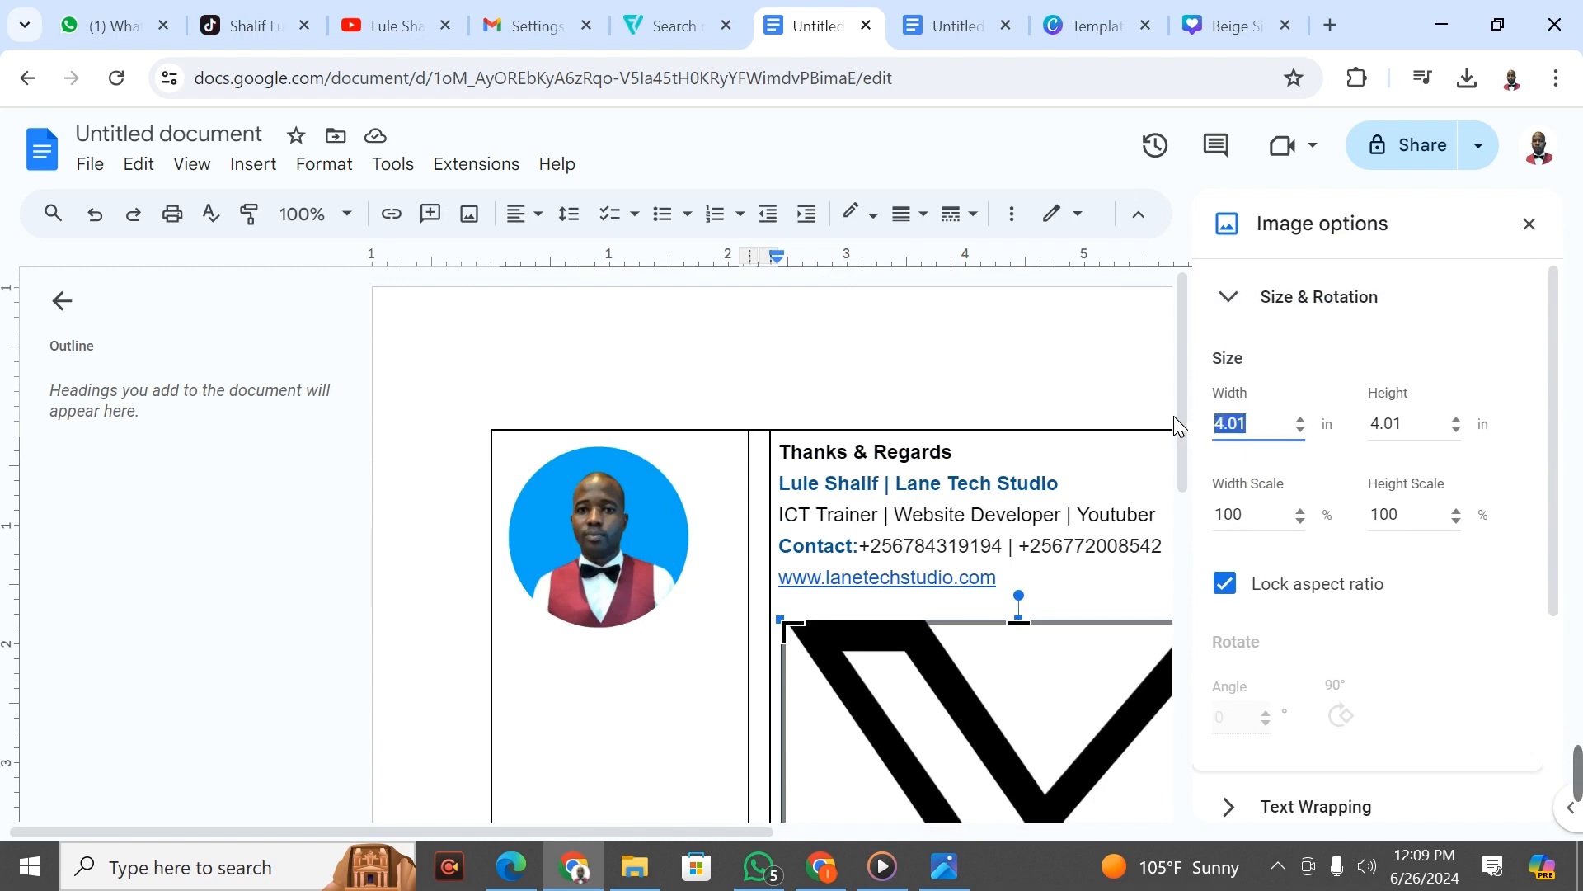
pyautogui.write('0.3')
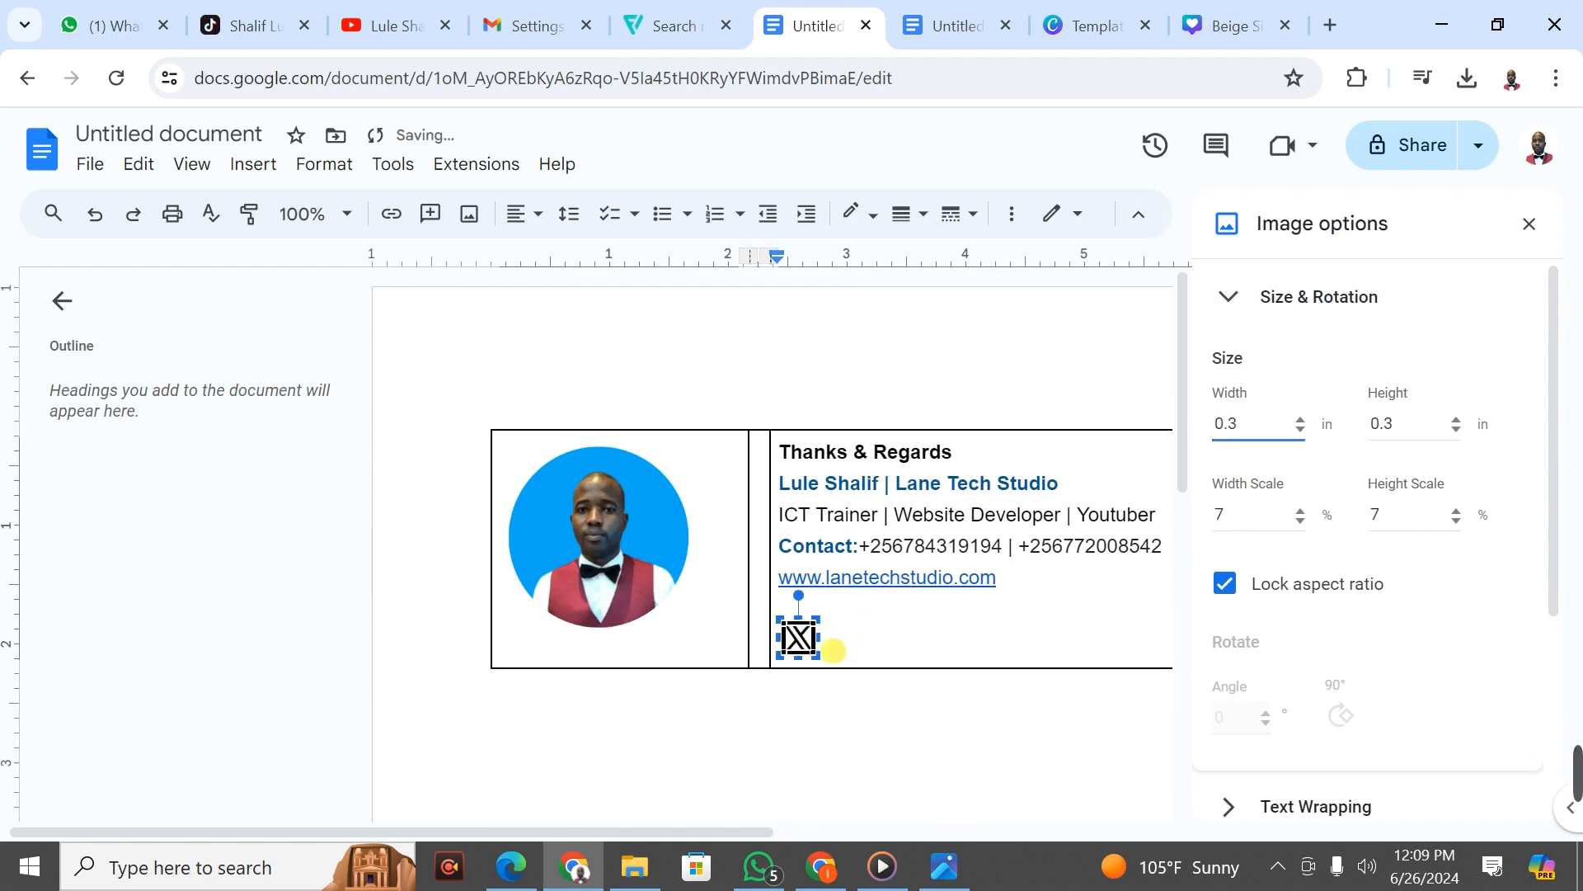
pyautogui.click(855, 648)
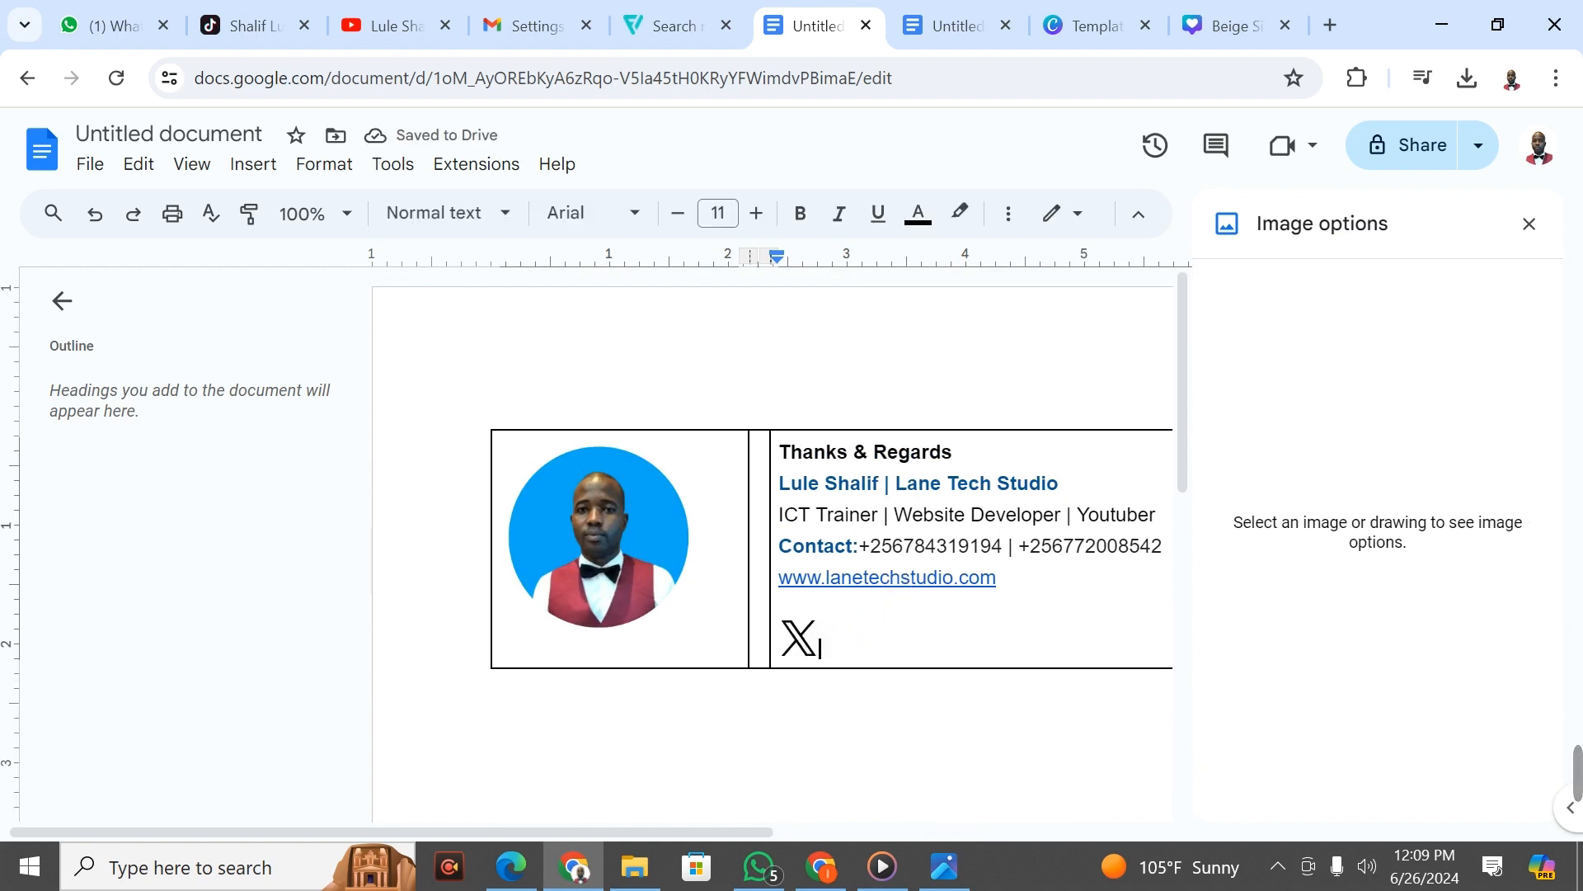
# Insert youtube.png from the Downloads folder directly after the X icon in the signature
pyautogui.click(817, 642)
pyautogui.click(857, 630)
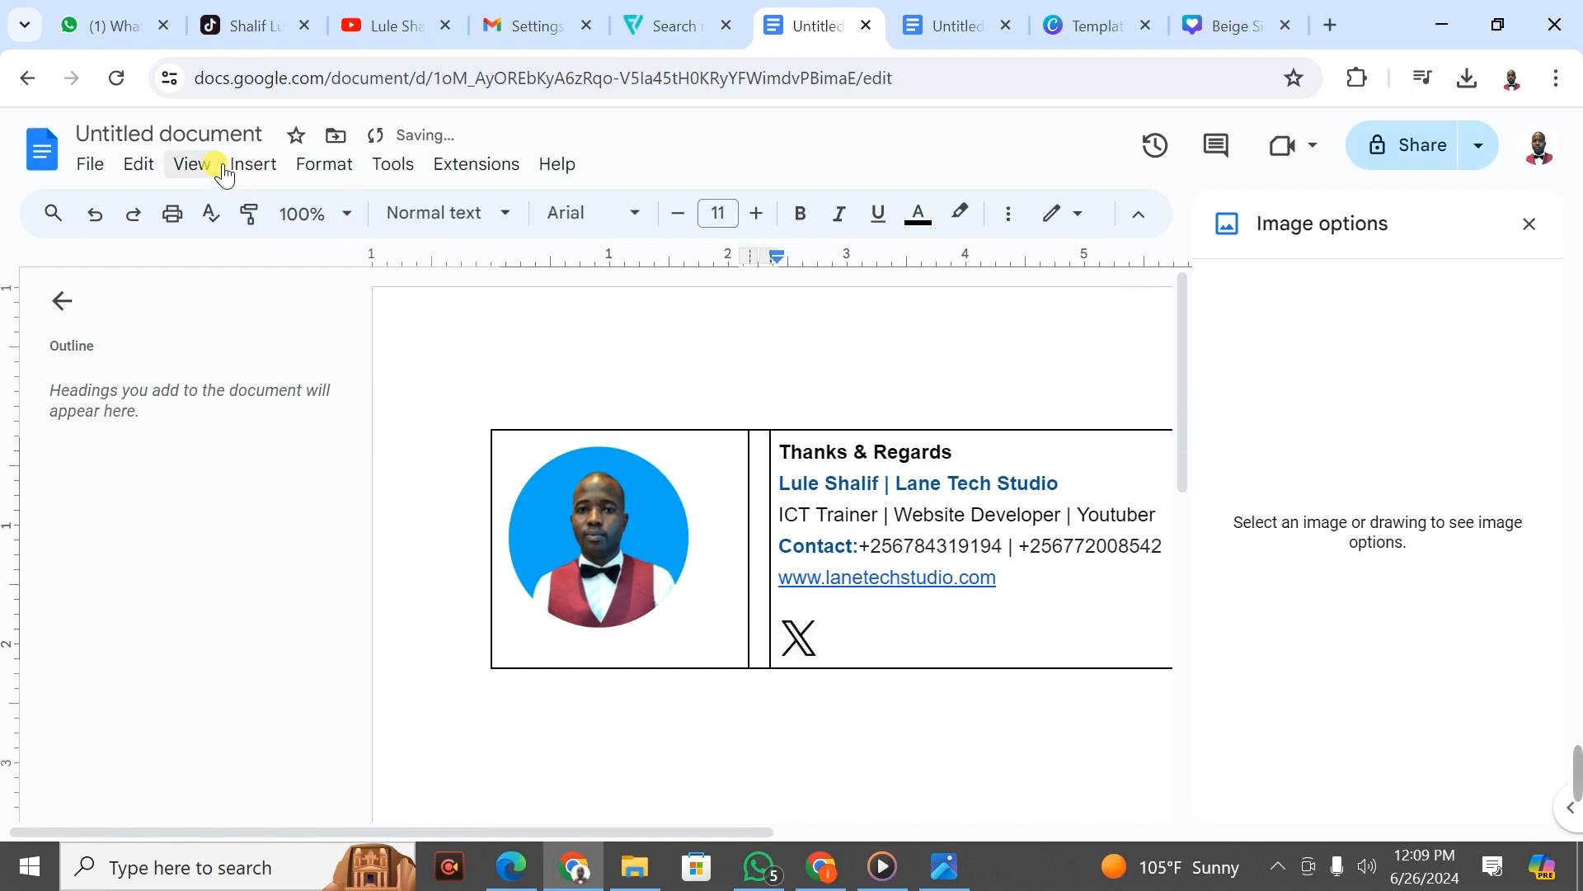
pyautogui.click(253, 165)
pyautogui.moveTo(301, 210)
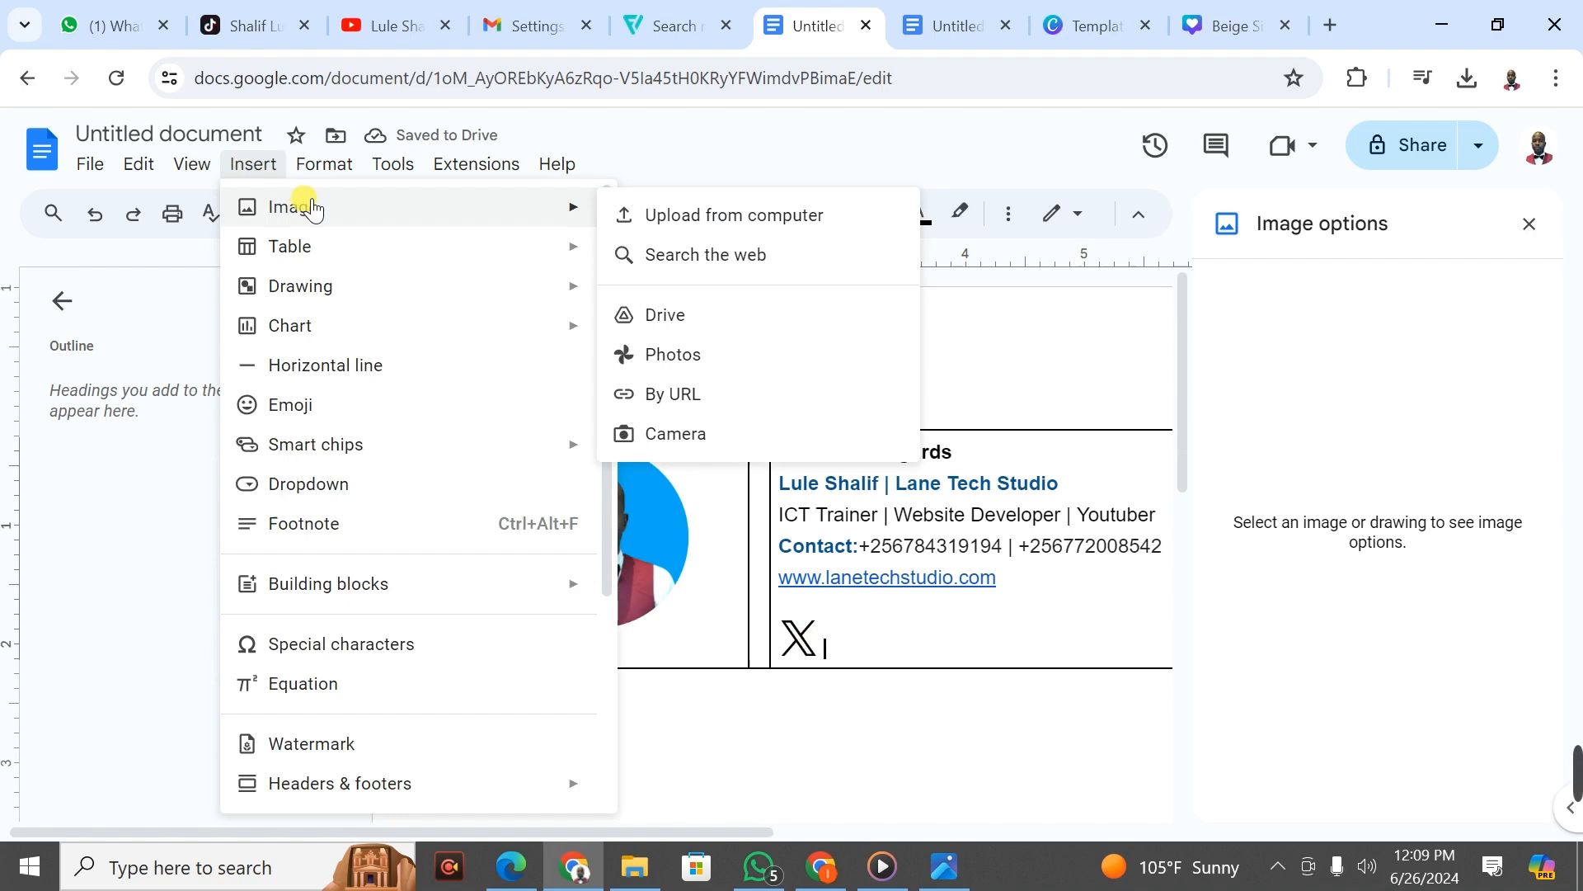
pyautogui.click(688, 220)
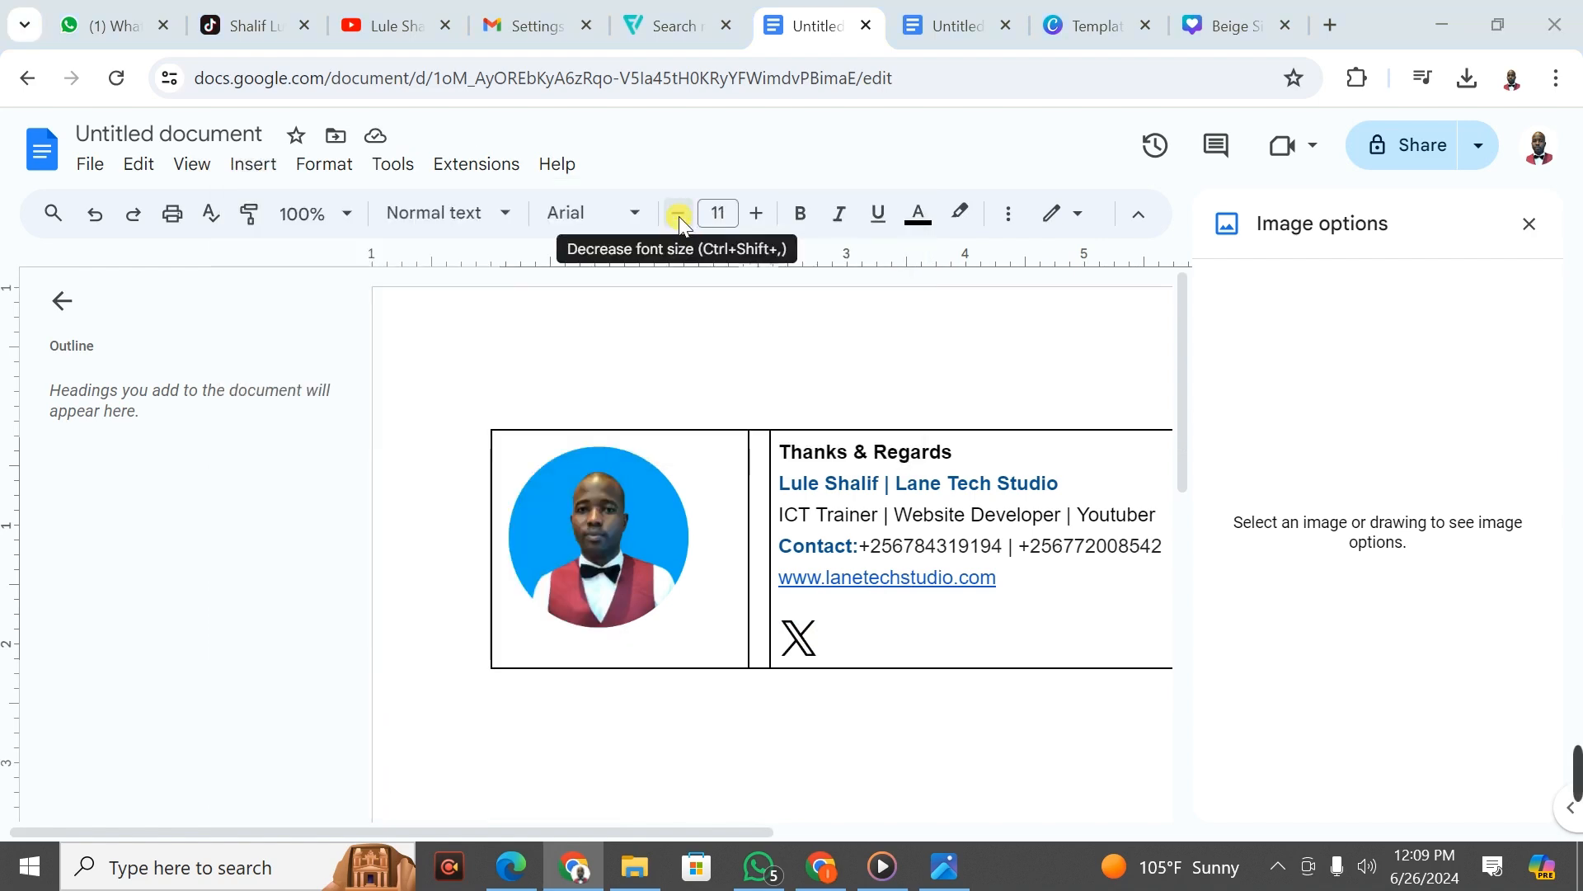
pyautogui.click(873, 313)
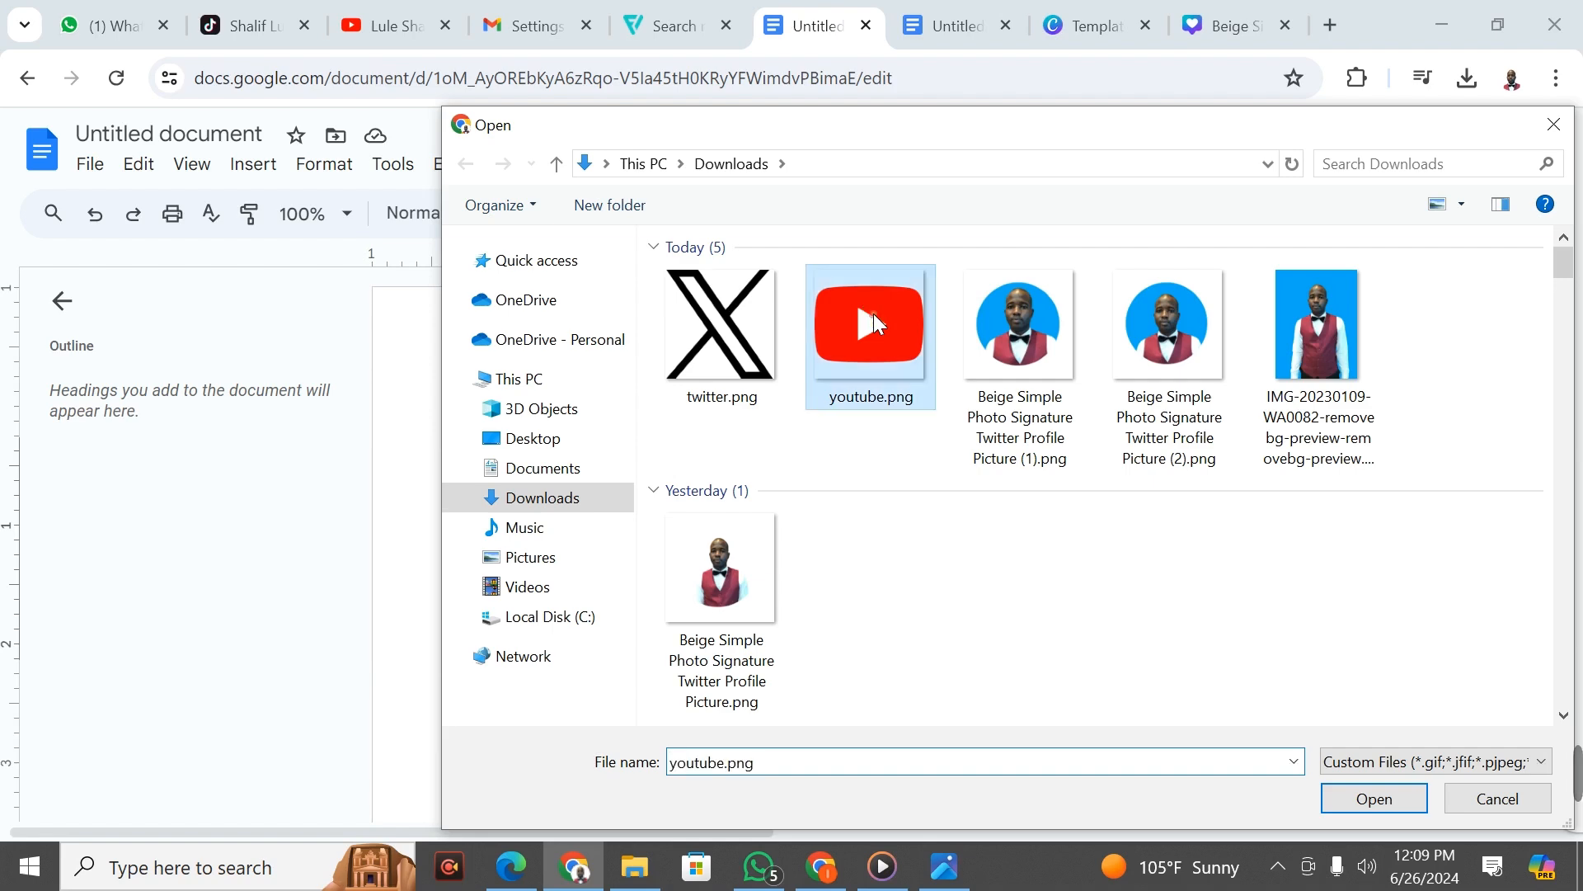
pyautogui.click(1382, 787)
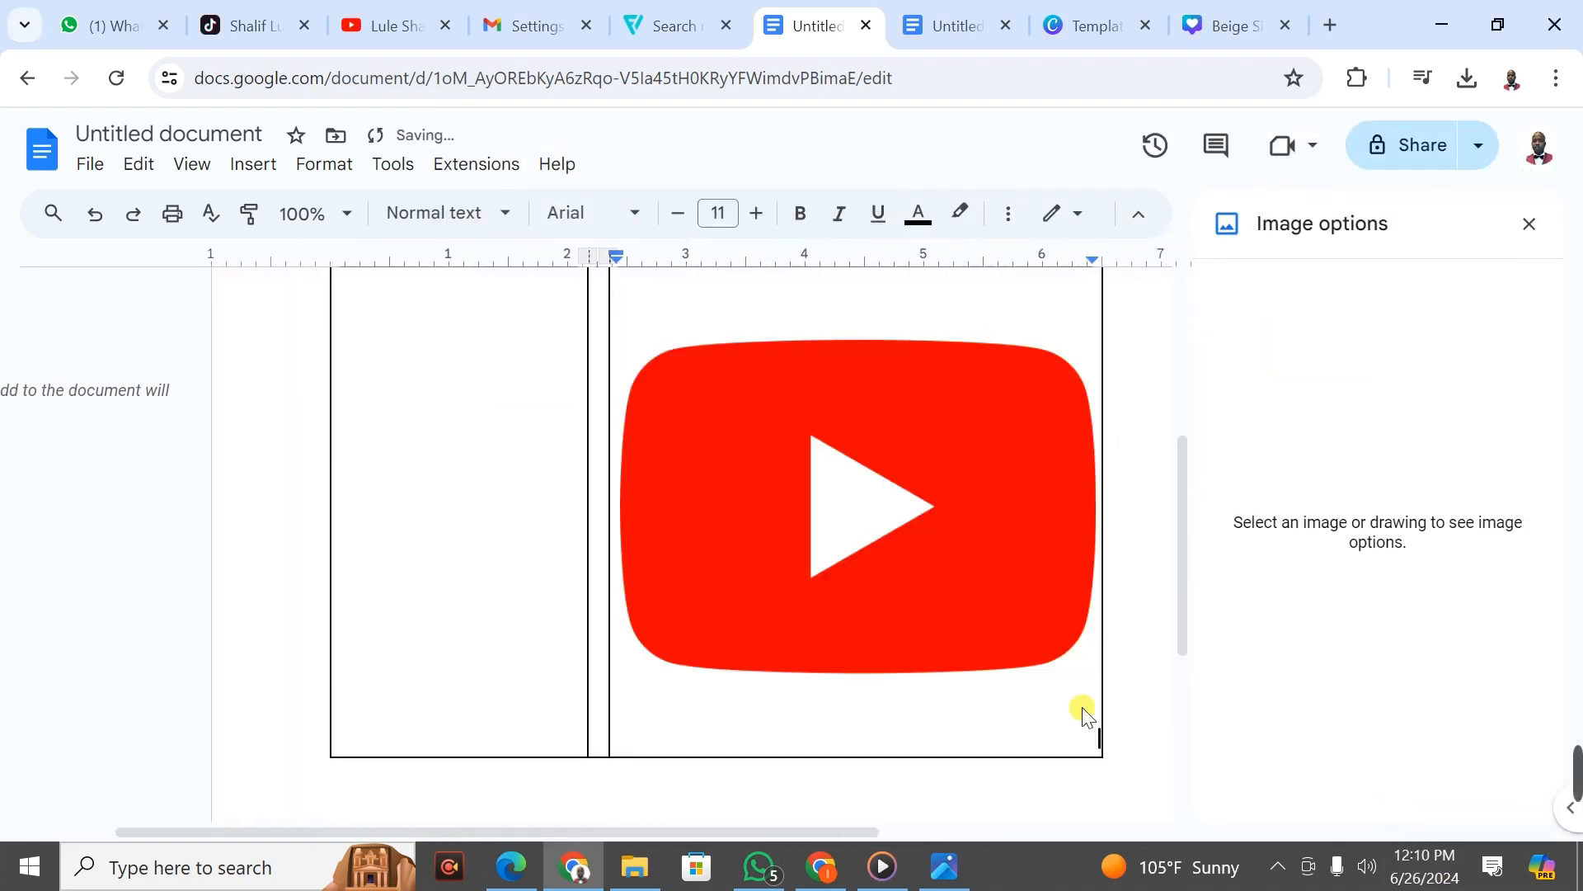
# Set the YouTube icon's width to 0.3 in with the aspect ratio locked
pyautogui.click(884, 523)
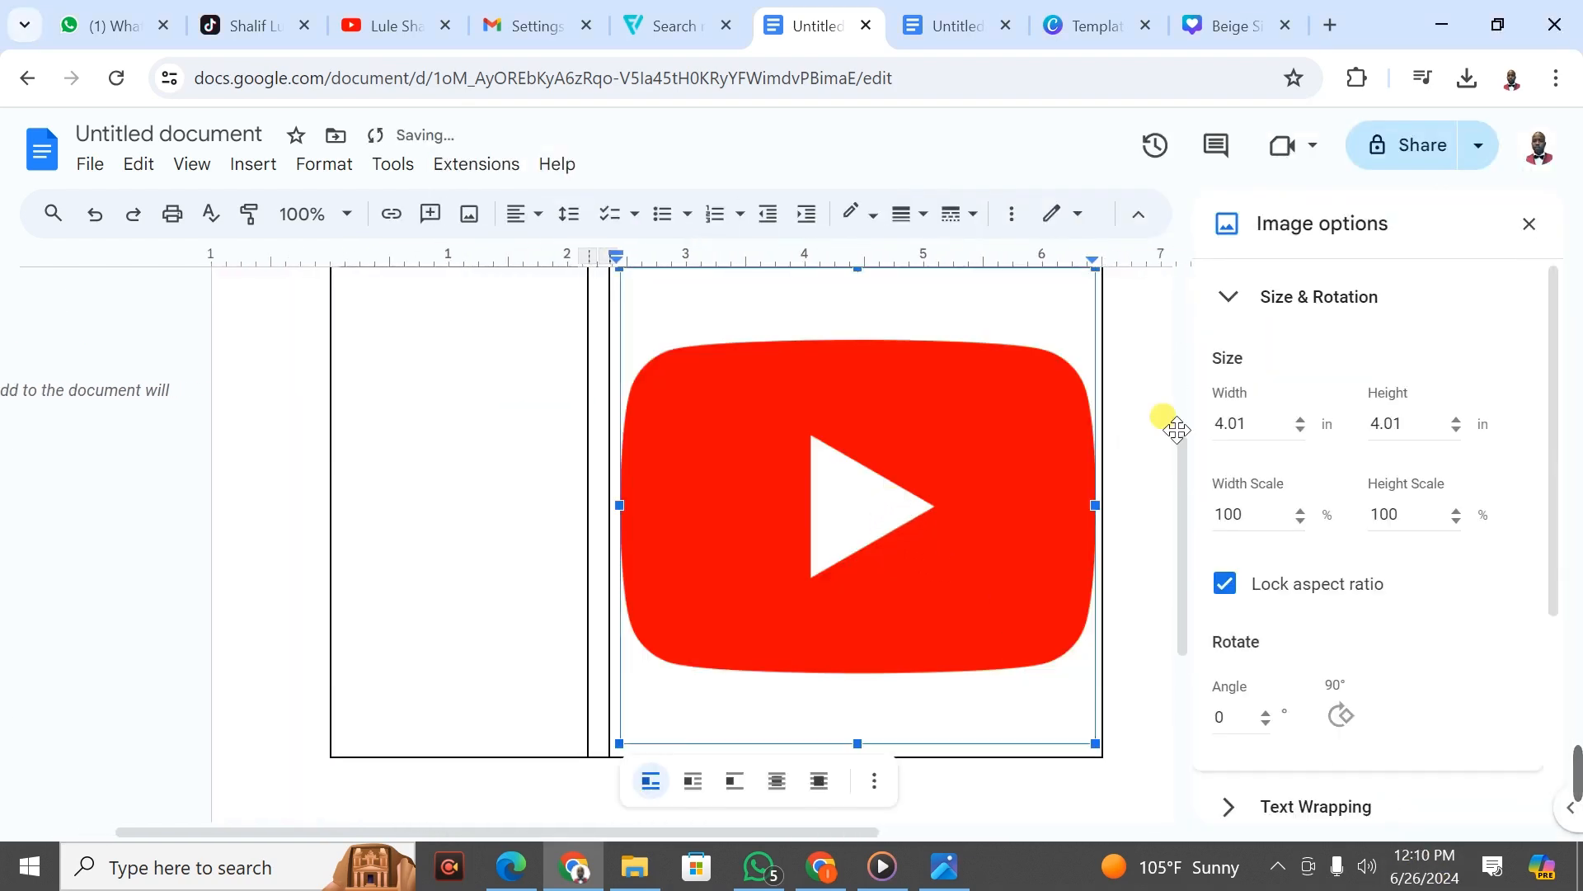
pyautogui.moveTo(1250, 421); pyautogui.dragTo(1202, 422)
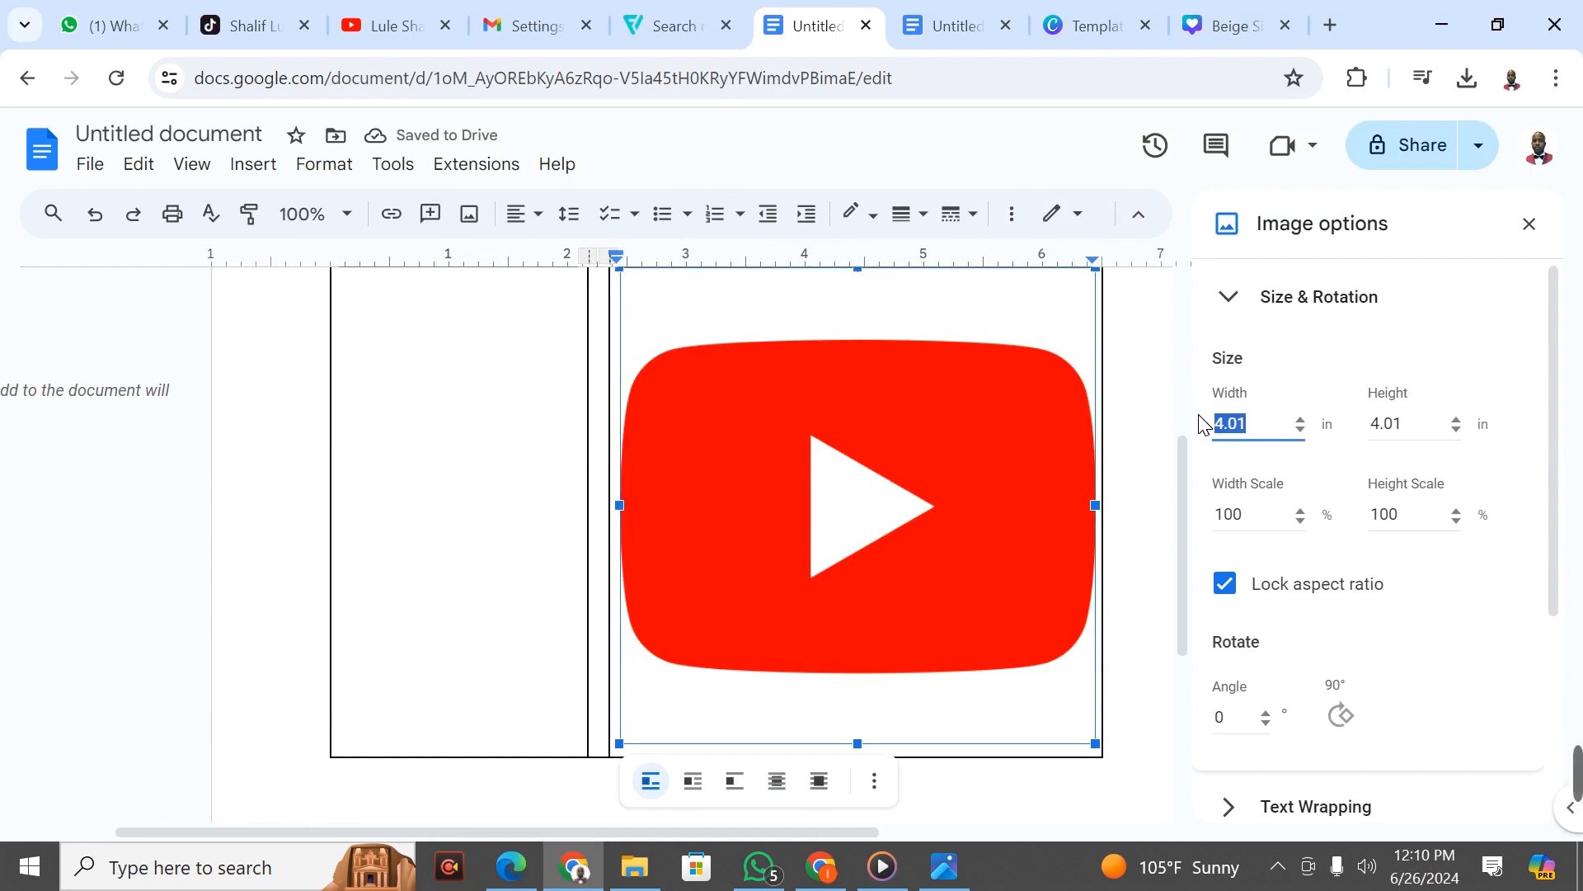
pyautogui.write('0.3')
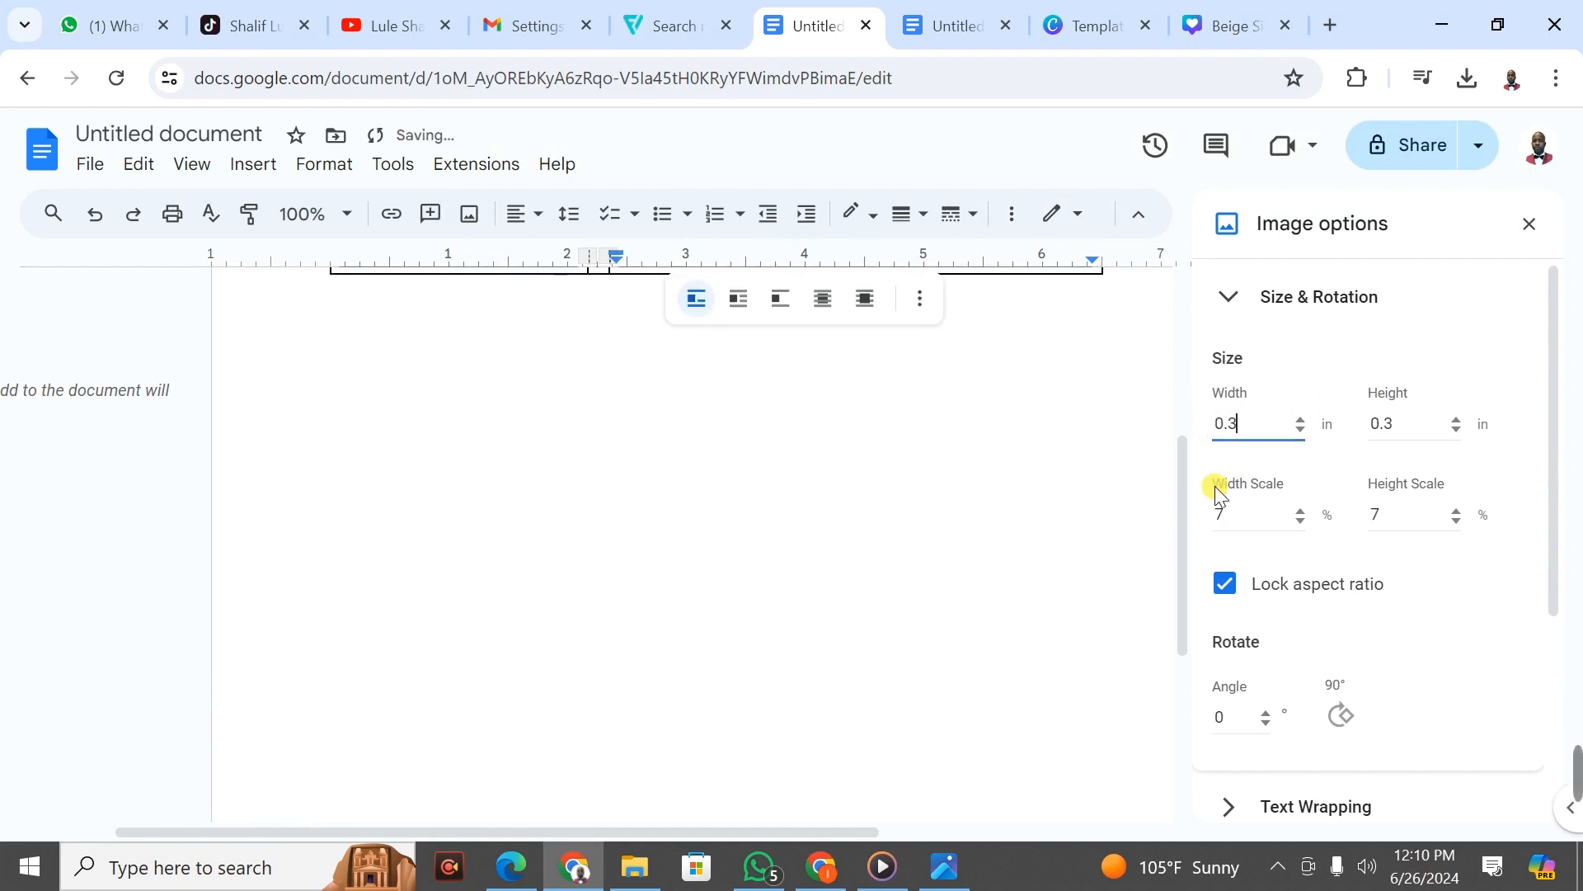
pyautogui.moveTo(1180, 492); pyautogui.dragTo(1192, 371)
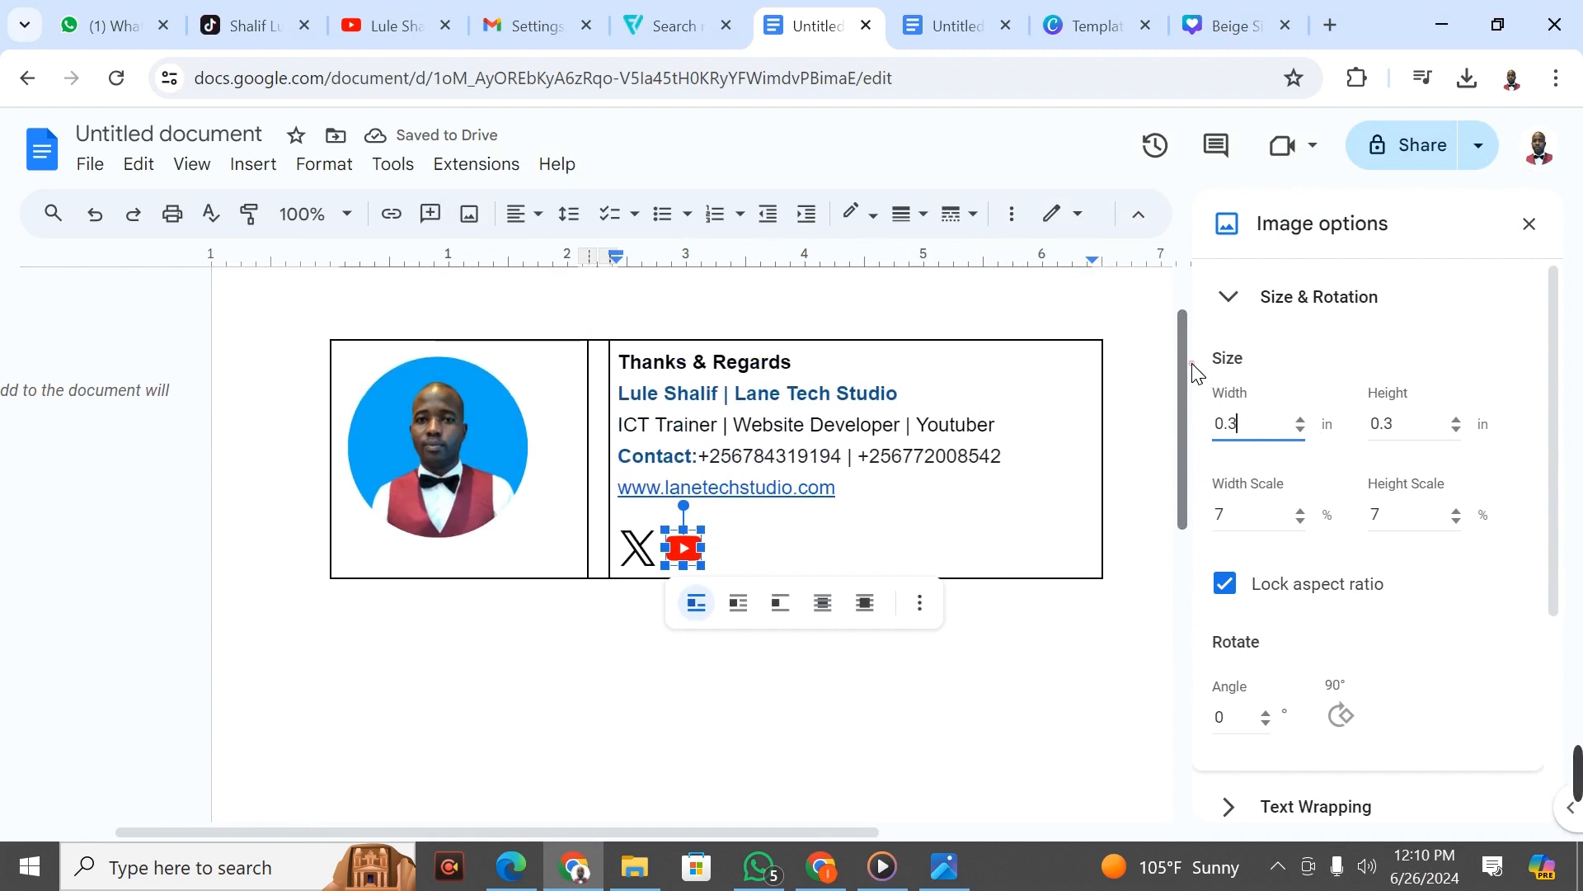
pyautogui.click(985, 683)
# Insert facebook (2).png after the YouTube icon, from the Desktop folder Upworks > excel > GMAIL SIGNUATURE
pyautogui.click(742, 548)
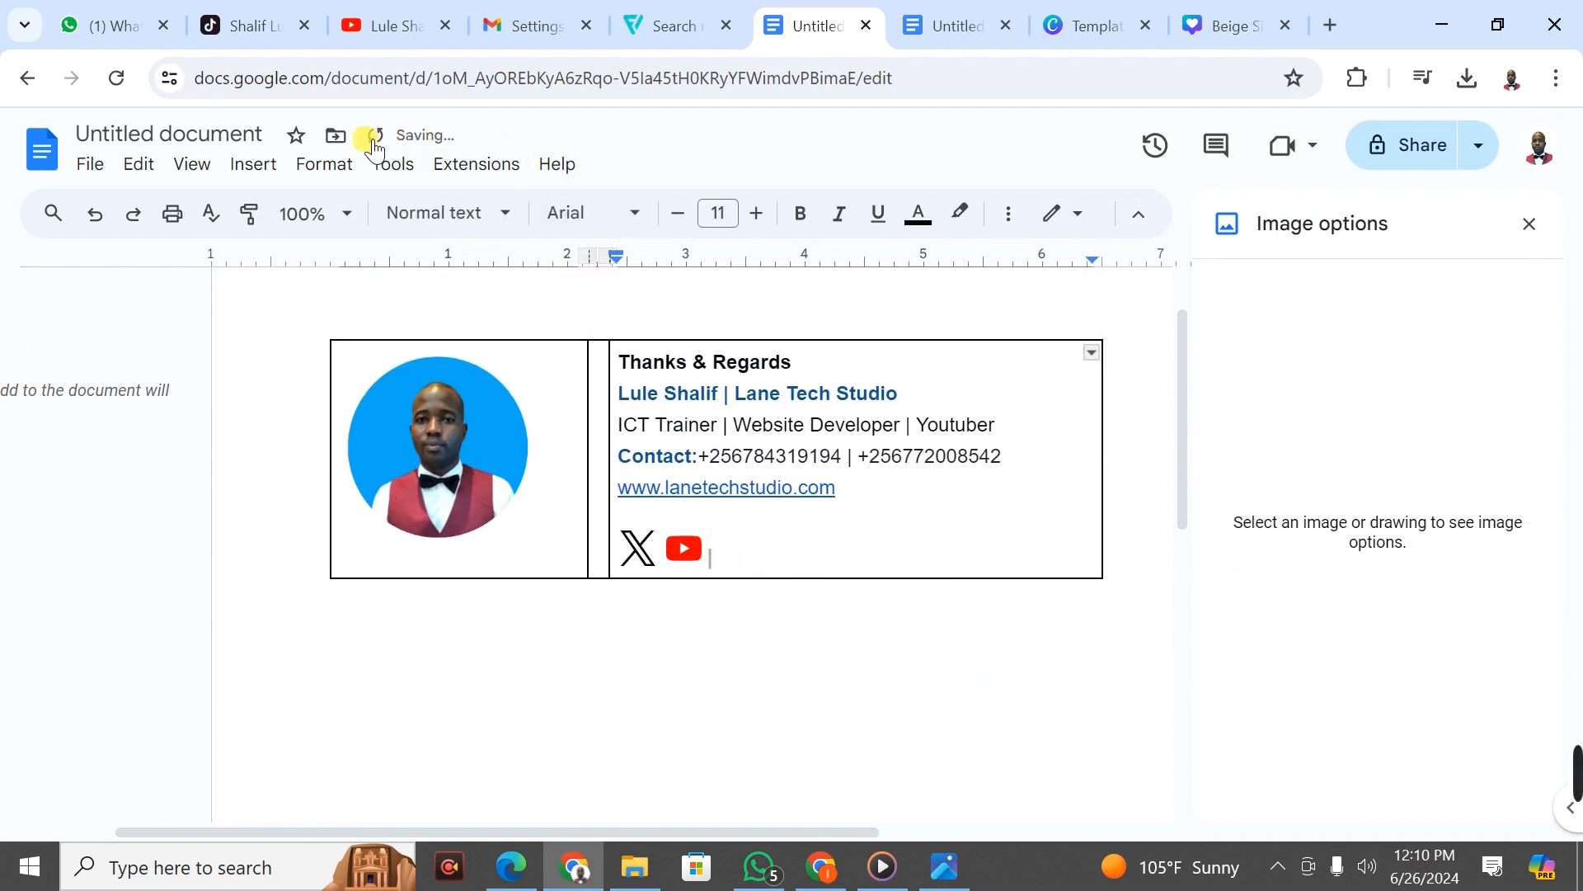
pyautogui.click(253, 164)
pyautogui.moveTo(308, 222)
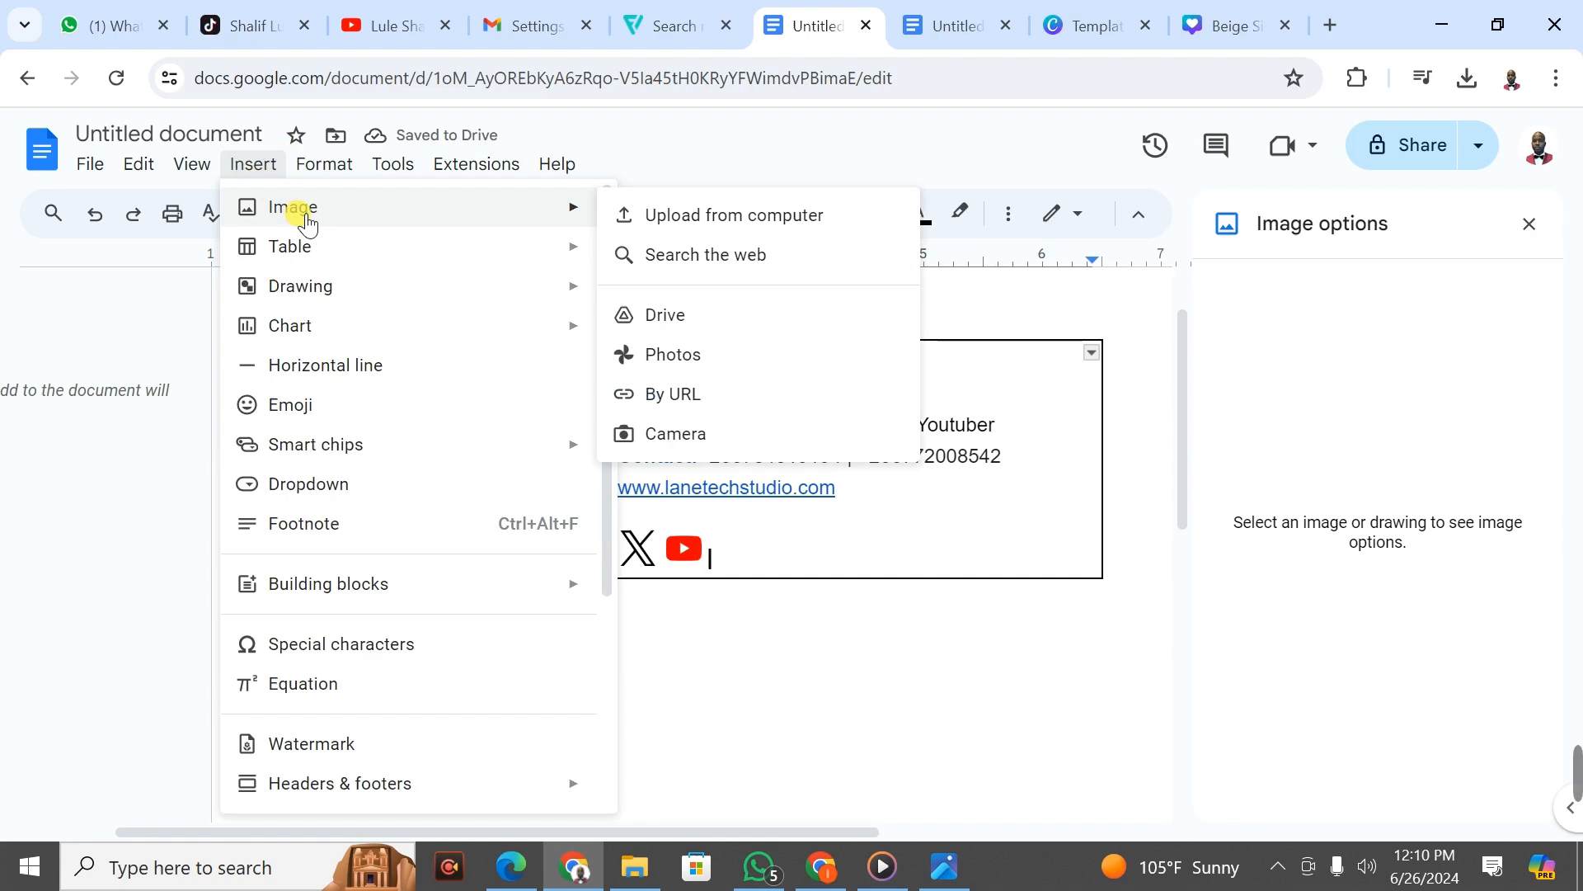
pyautogui.click(738, 214)
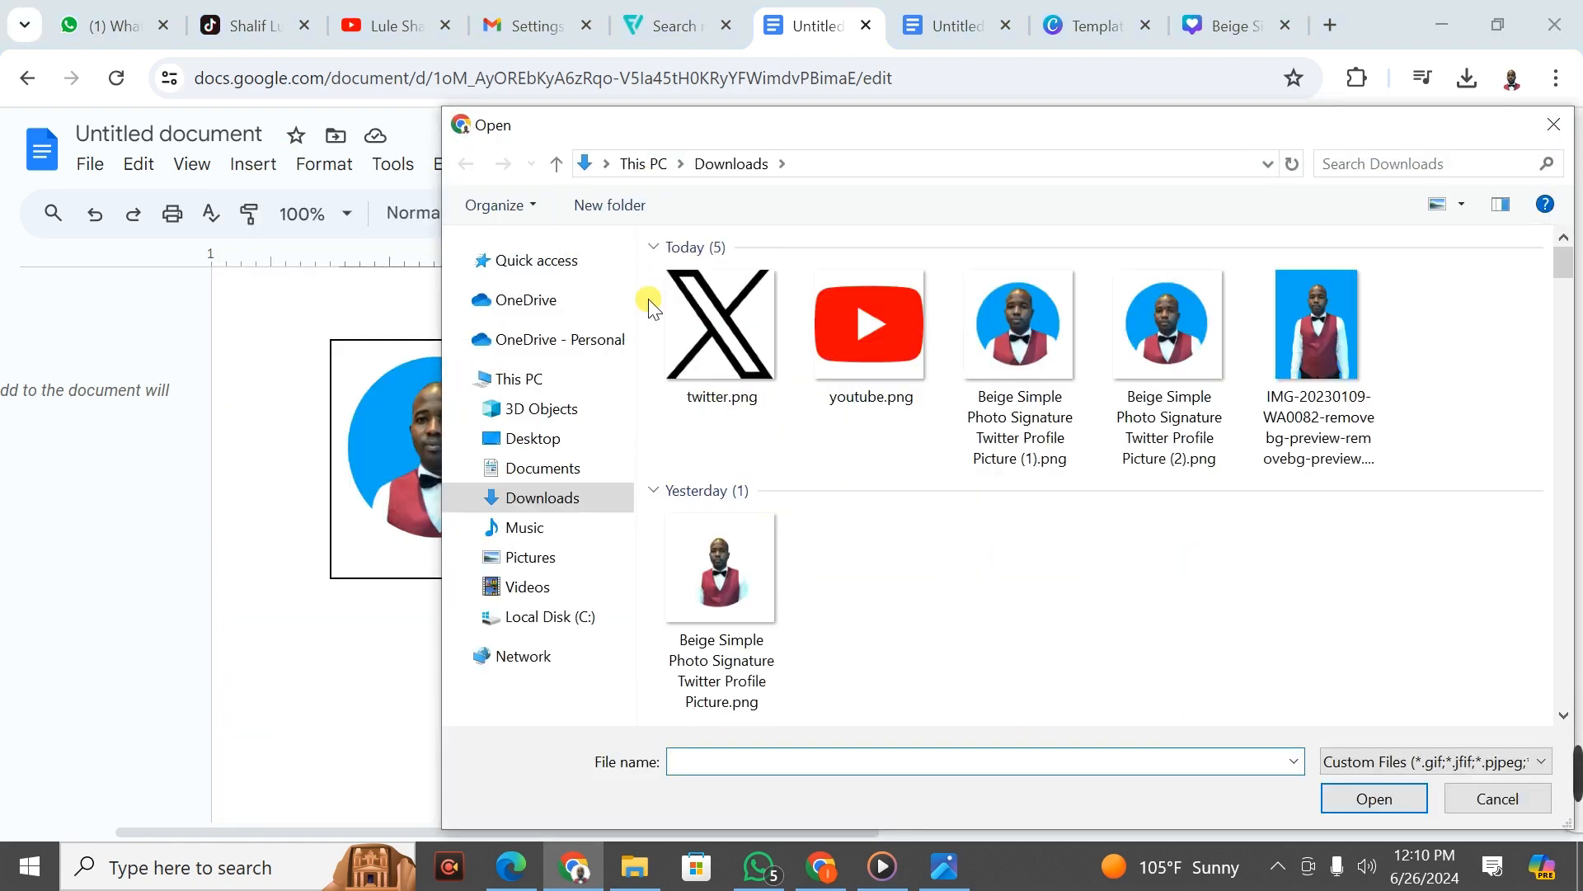
pyautogui.click(547, 448)
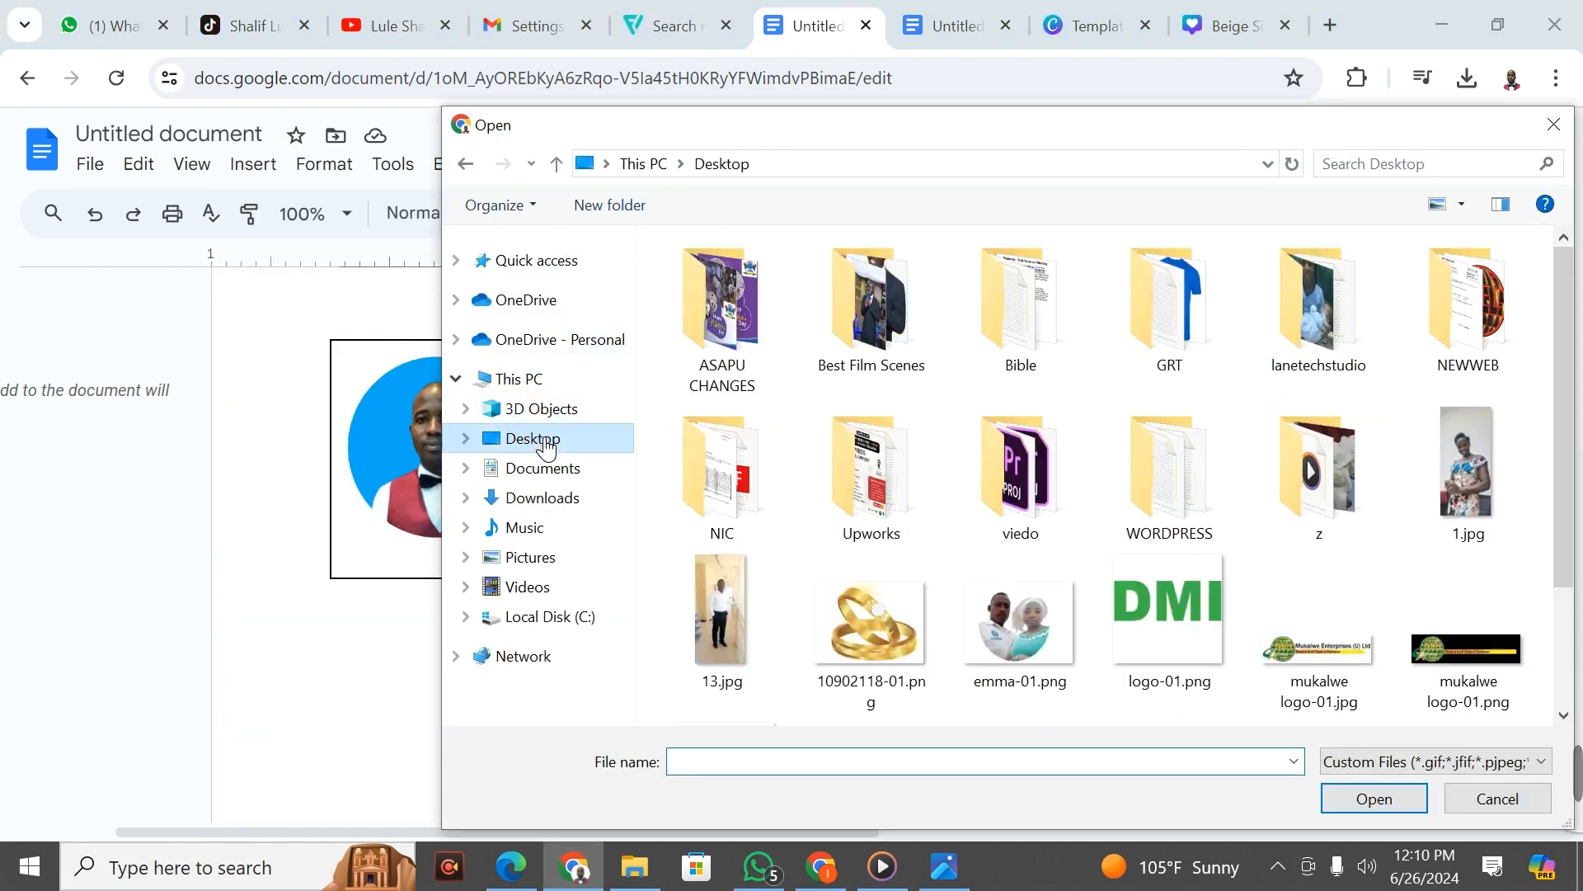
pyautogui.doubleClick(824, 467)
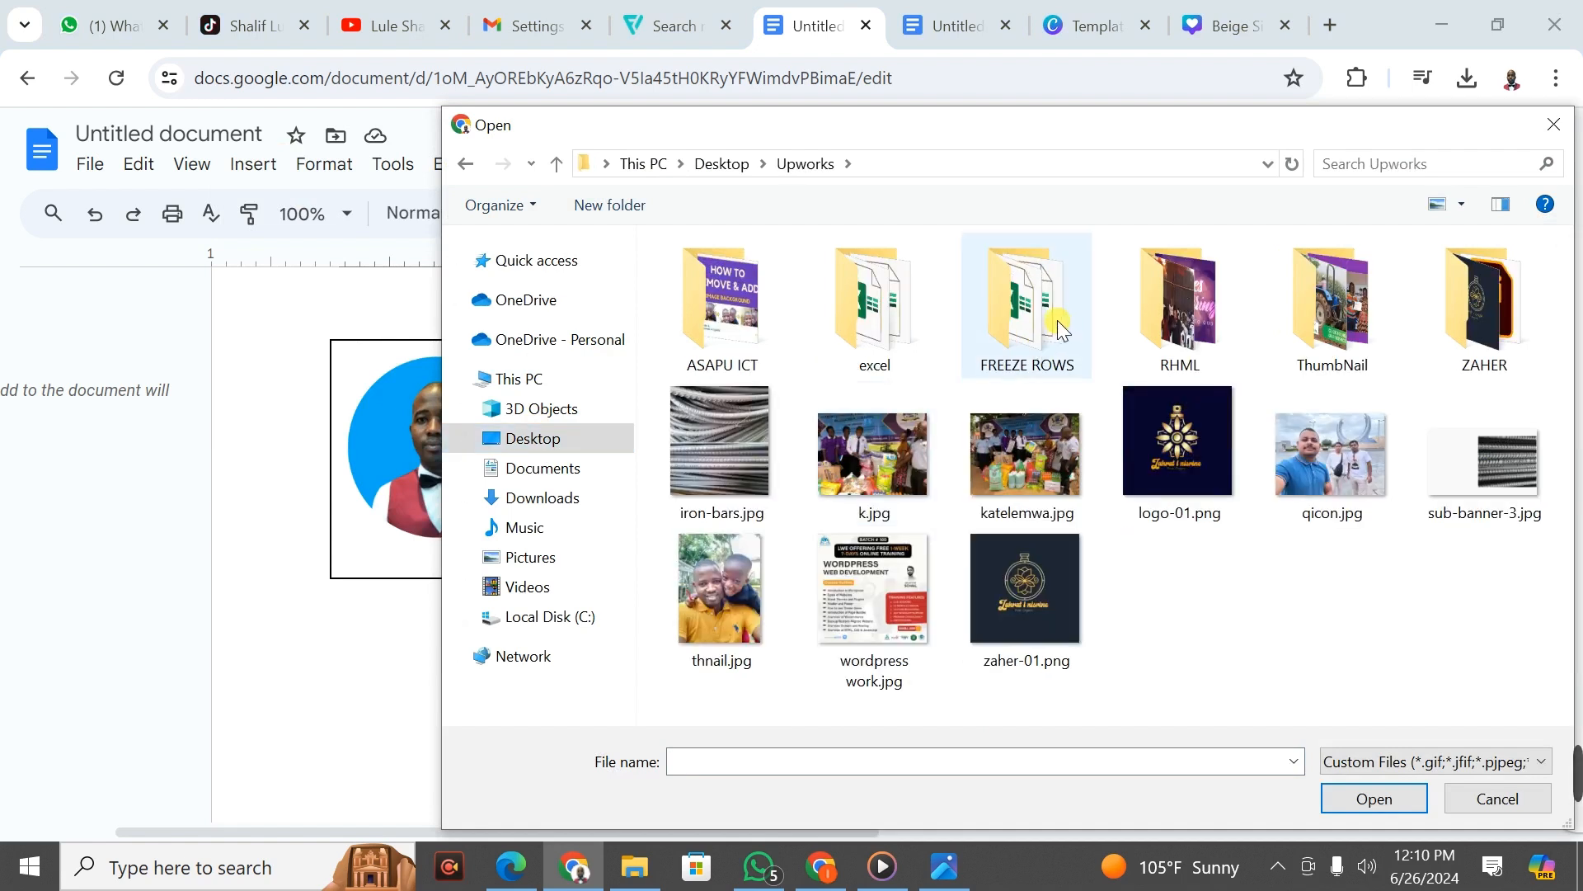
pyautogui.doubleClick(888, 314)
pyautogui.doubleClick(759, 281)
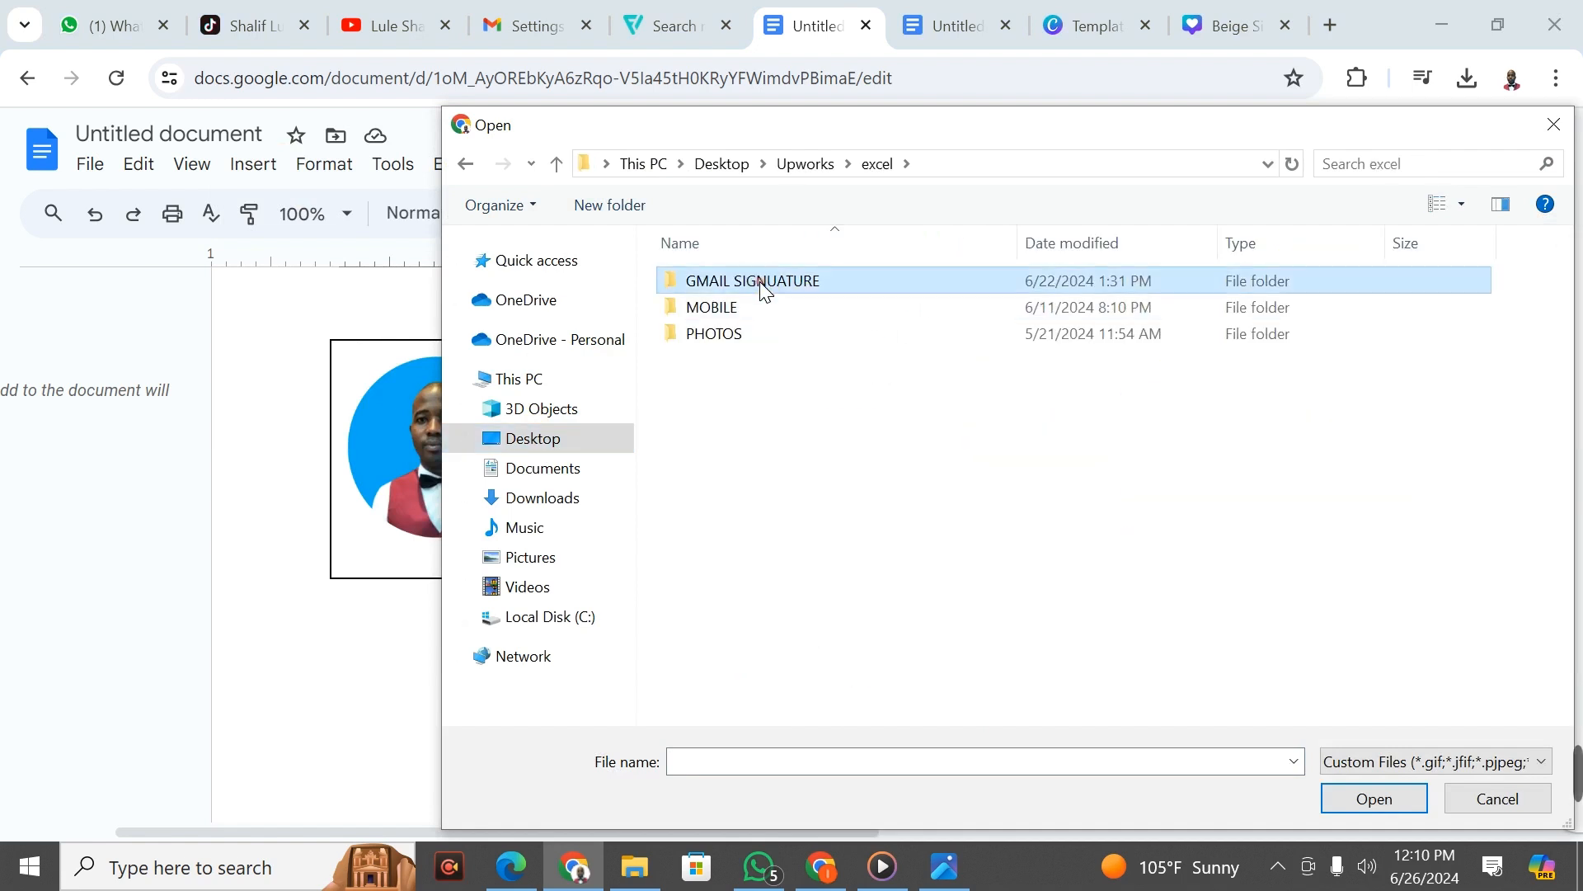
pyautogui.click(739, 289)
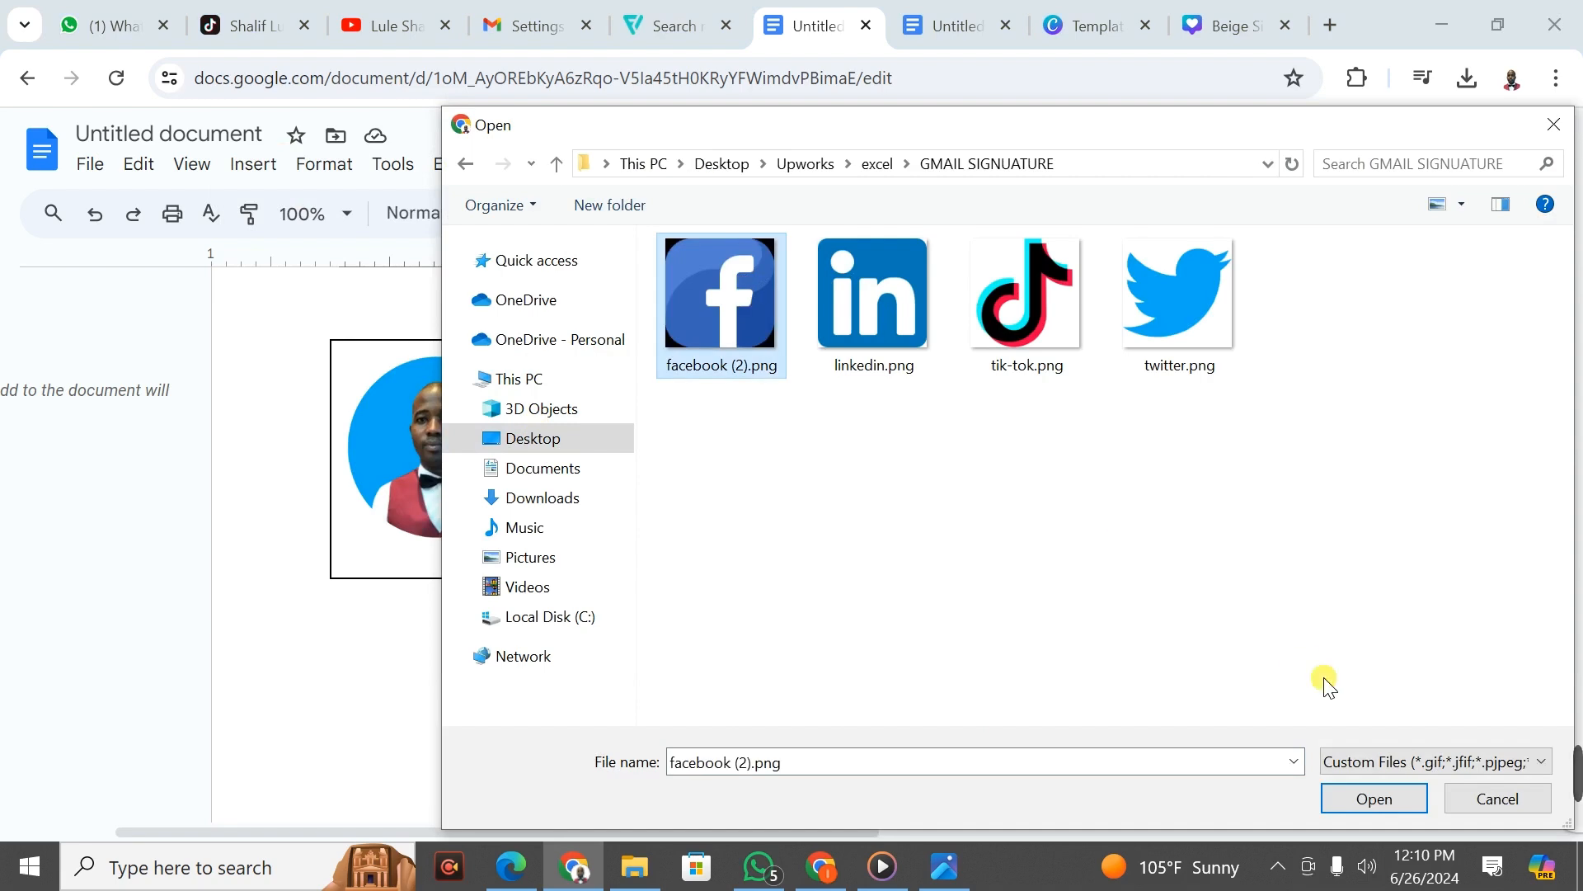
pyautogui.click(1356, 793)
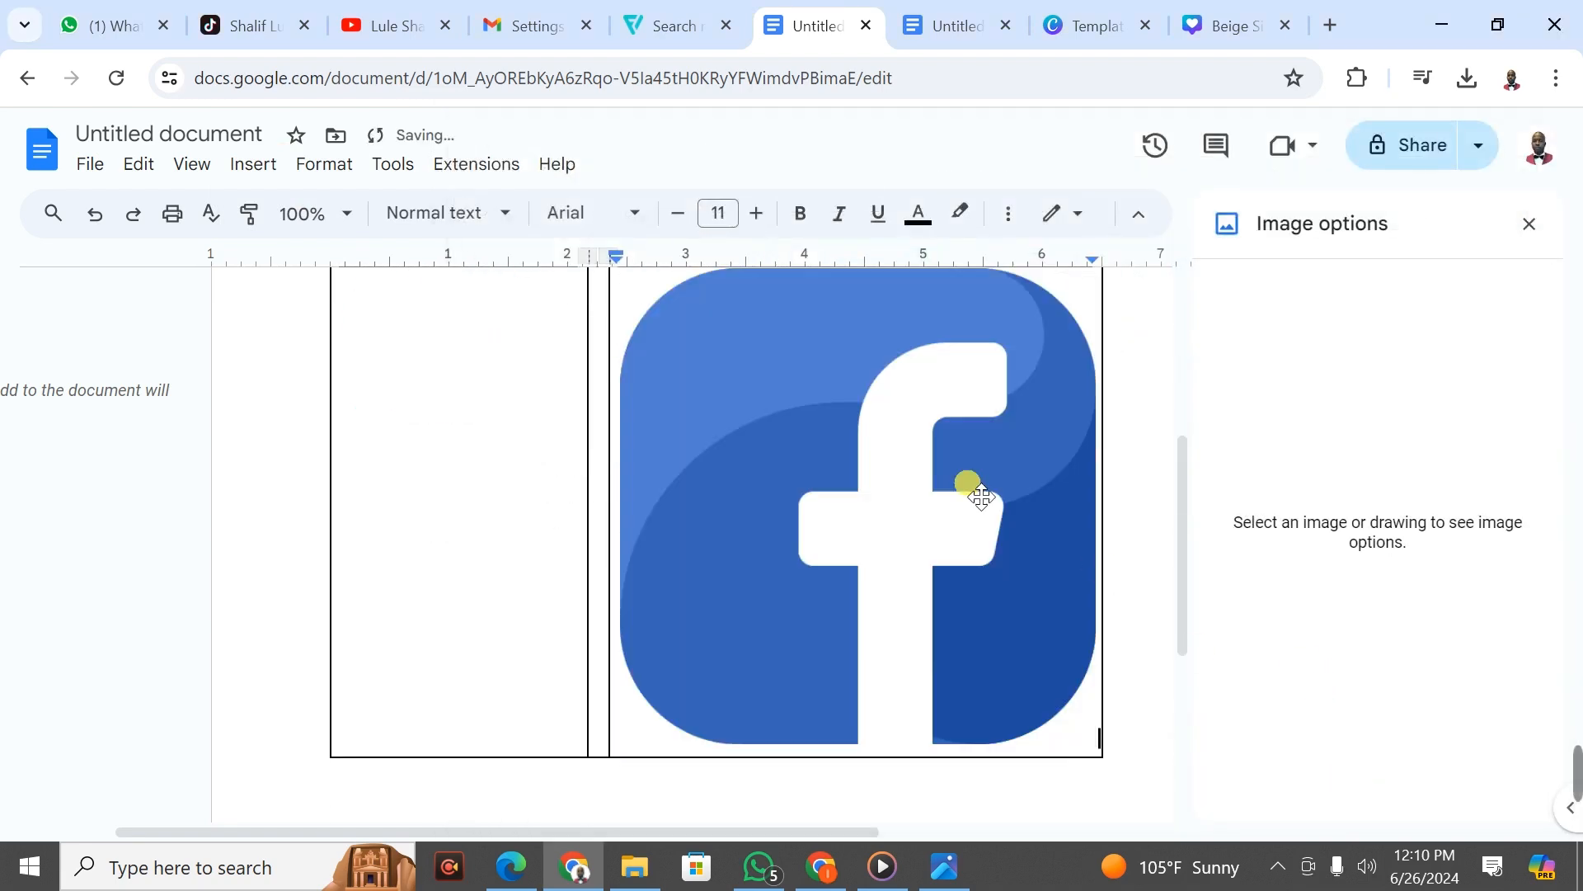
# Set the Facebook icon's width to 0.3 in with the aspect ratio locked
pyautogui.click(1219, 422)
pyautogui.doubleClick(1262, 422)
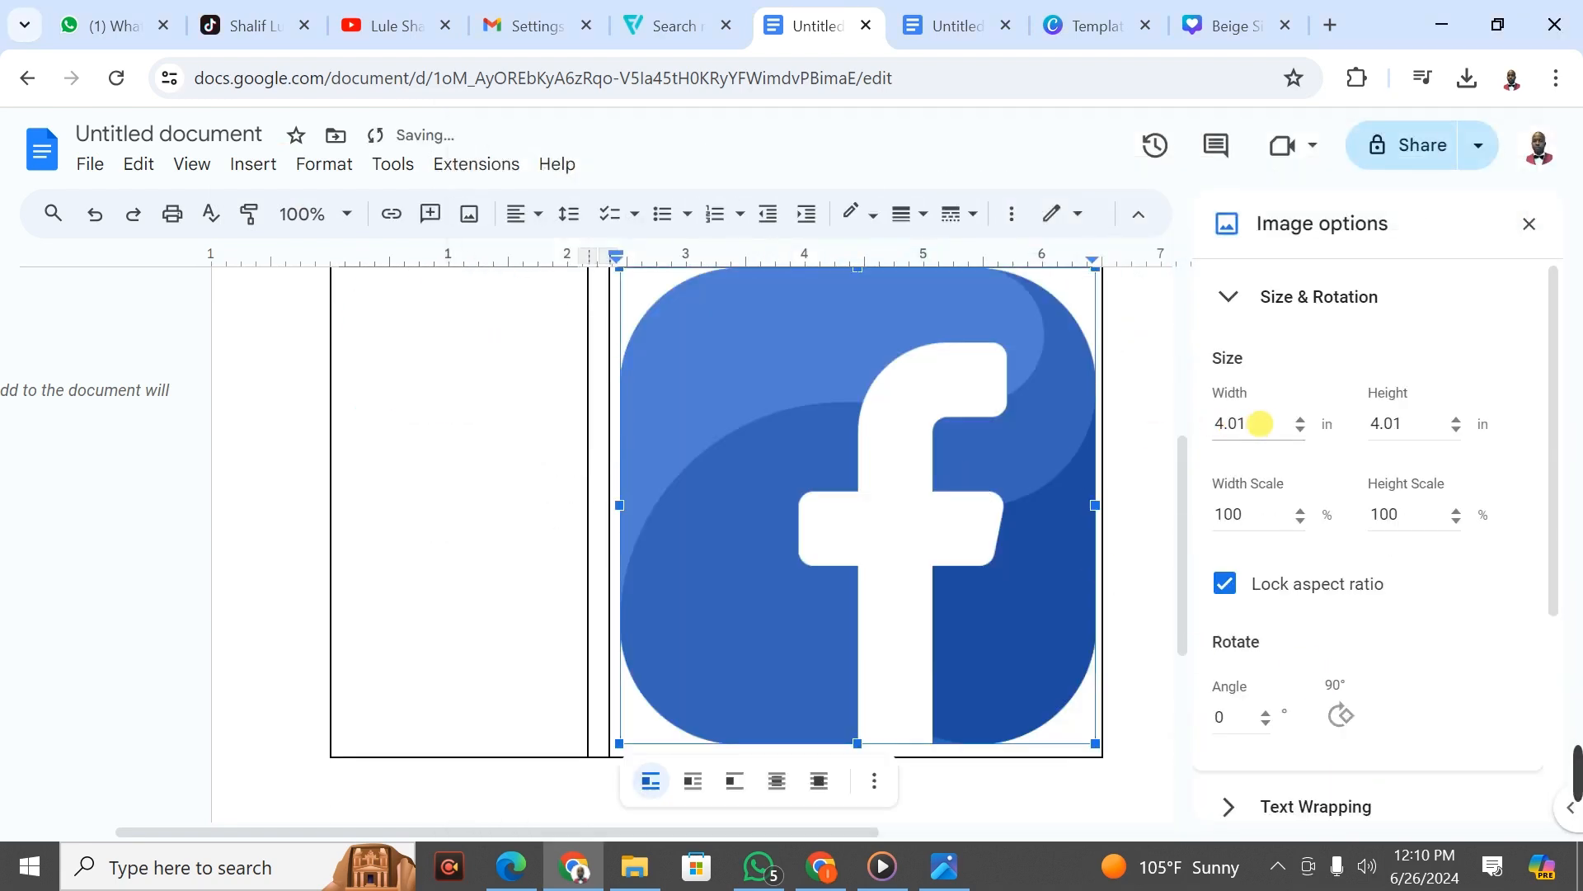
pyautogui.write('0')
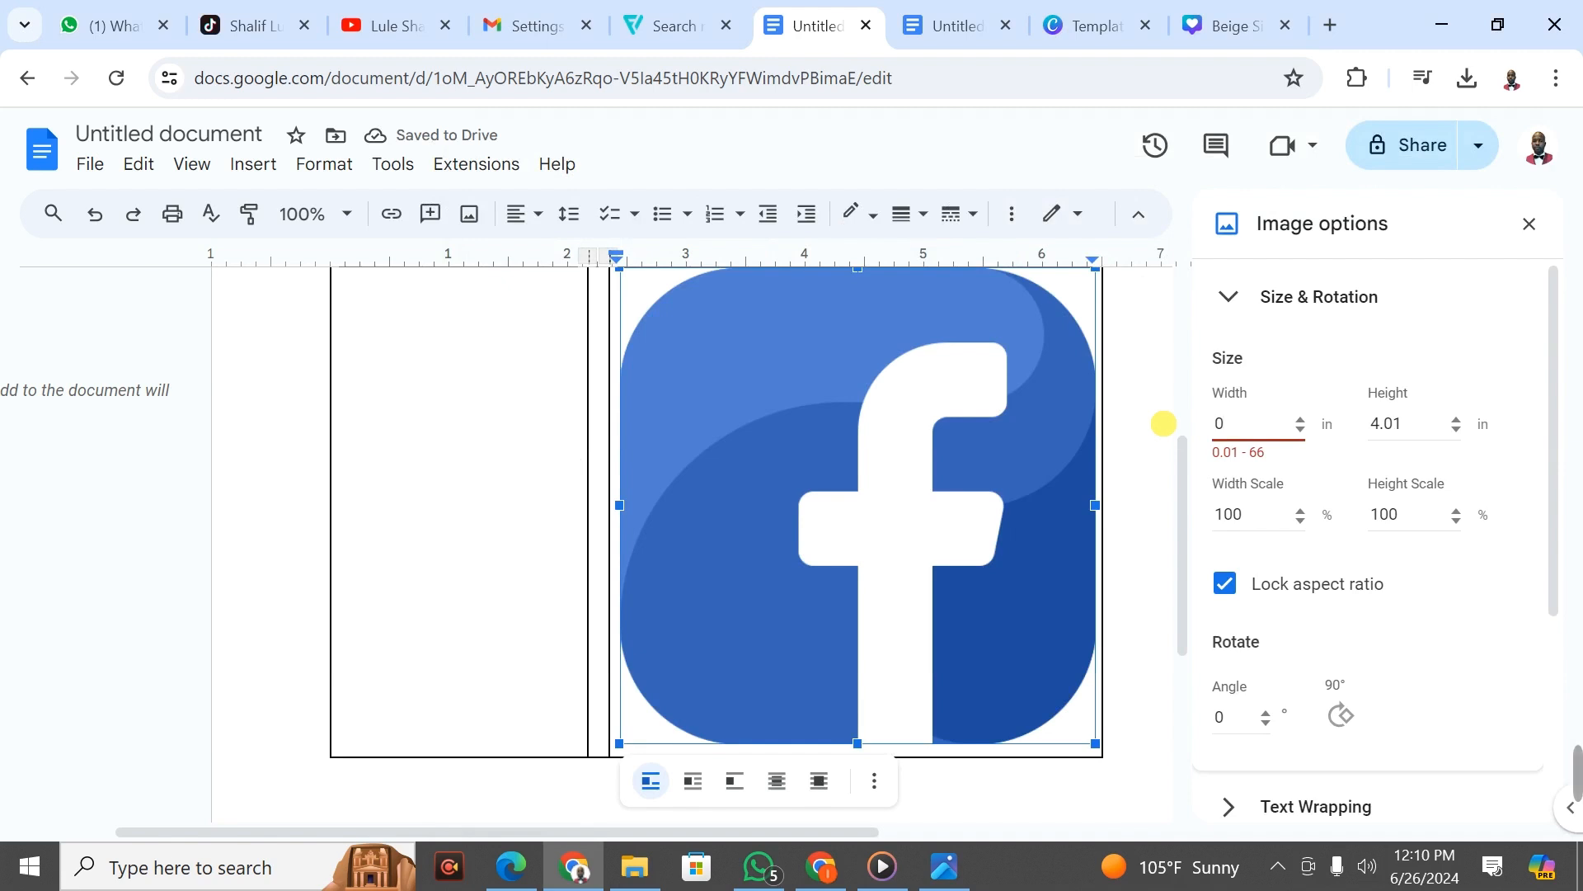
pyautogui.write('.3')
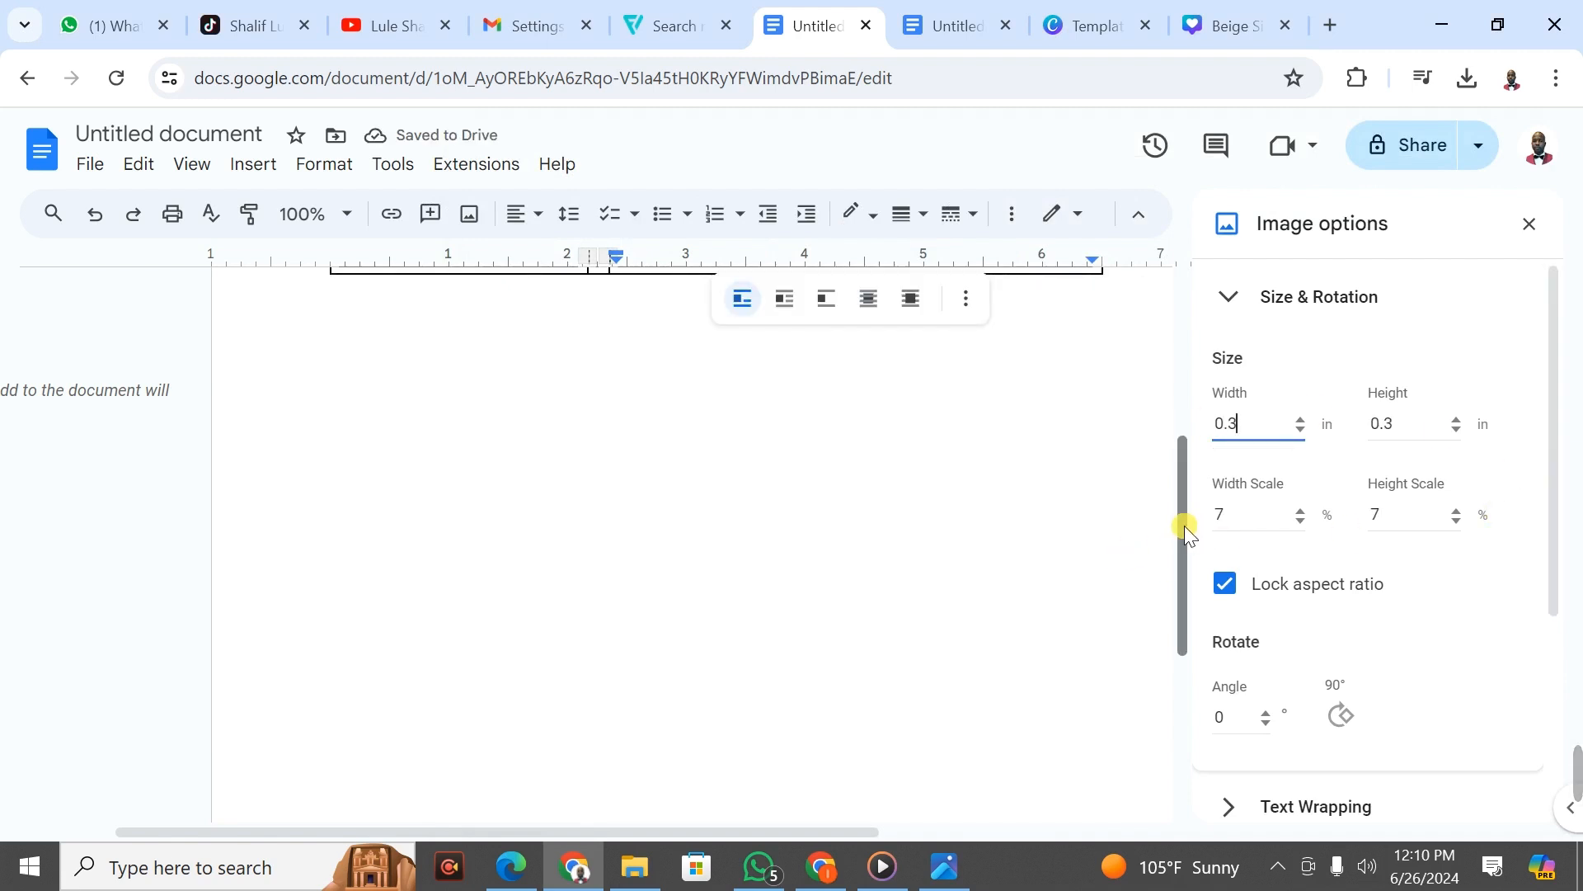
pyautogui.moveTo(1184, 526); pyautogui.dragTo(1183, 344)
pyautogui.click(1050, 614)
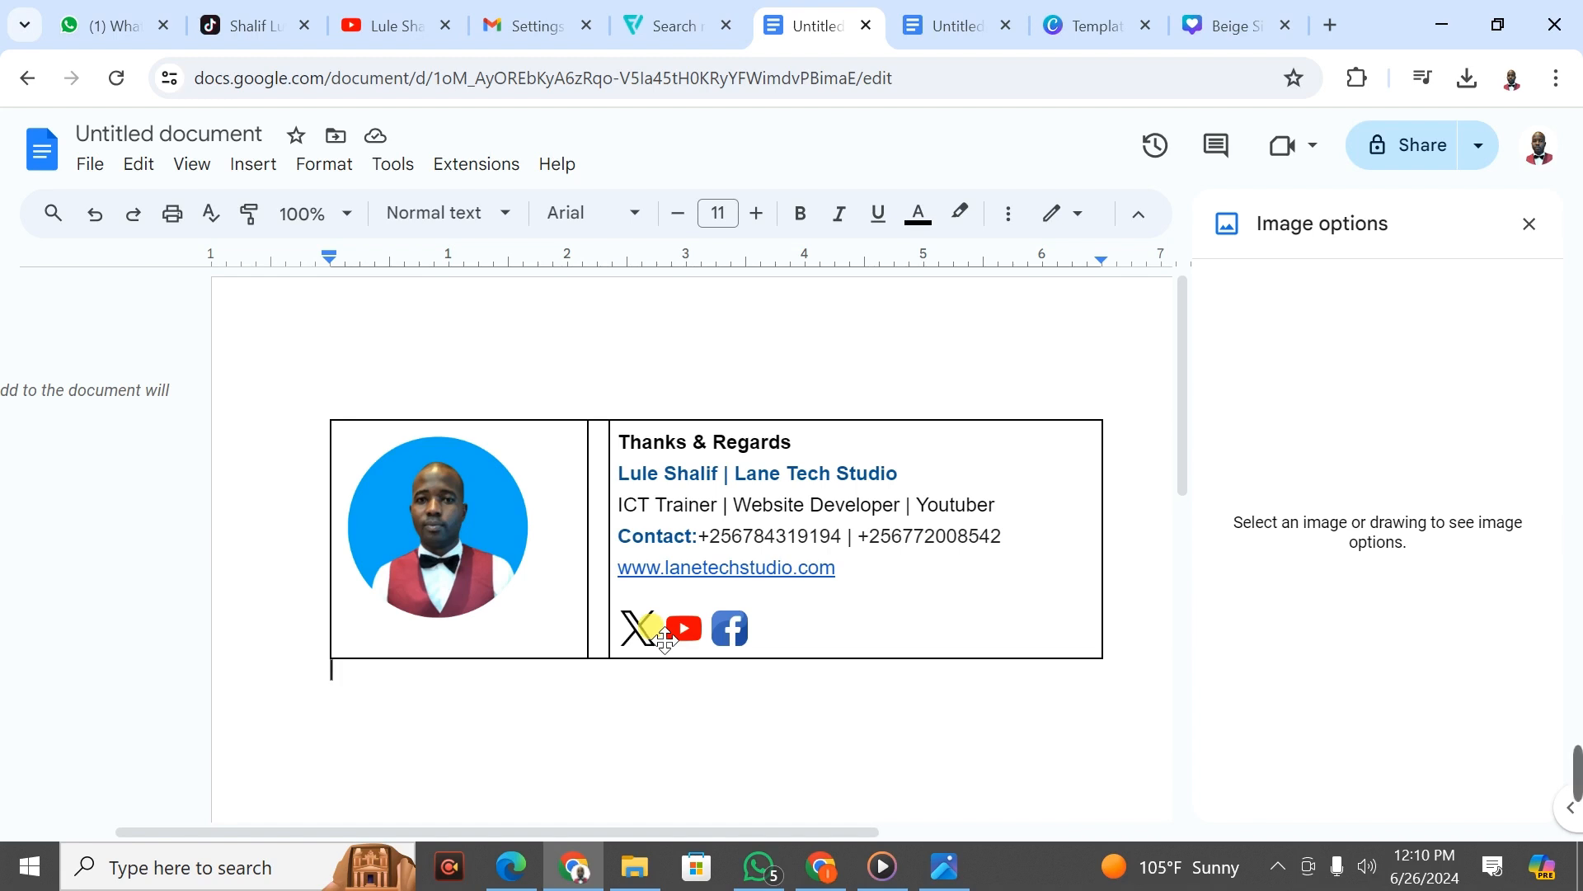
# Test the YouTube icon's link in the signature of the WORK SIGNALS email in Gmail, closing the opened page and returning to the document
pyautogui.click(818, 870)
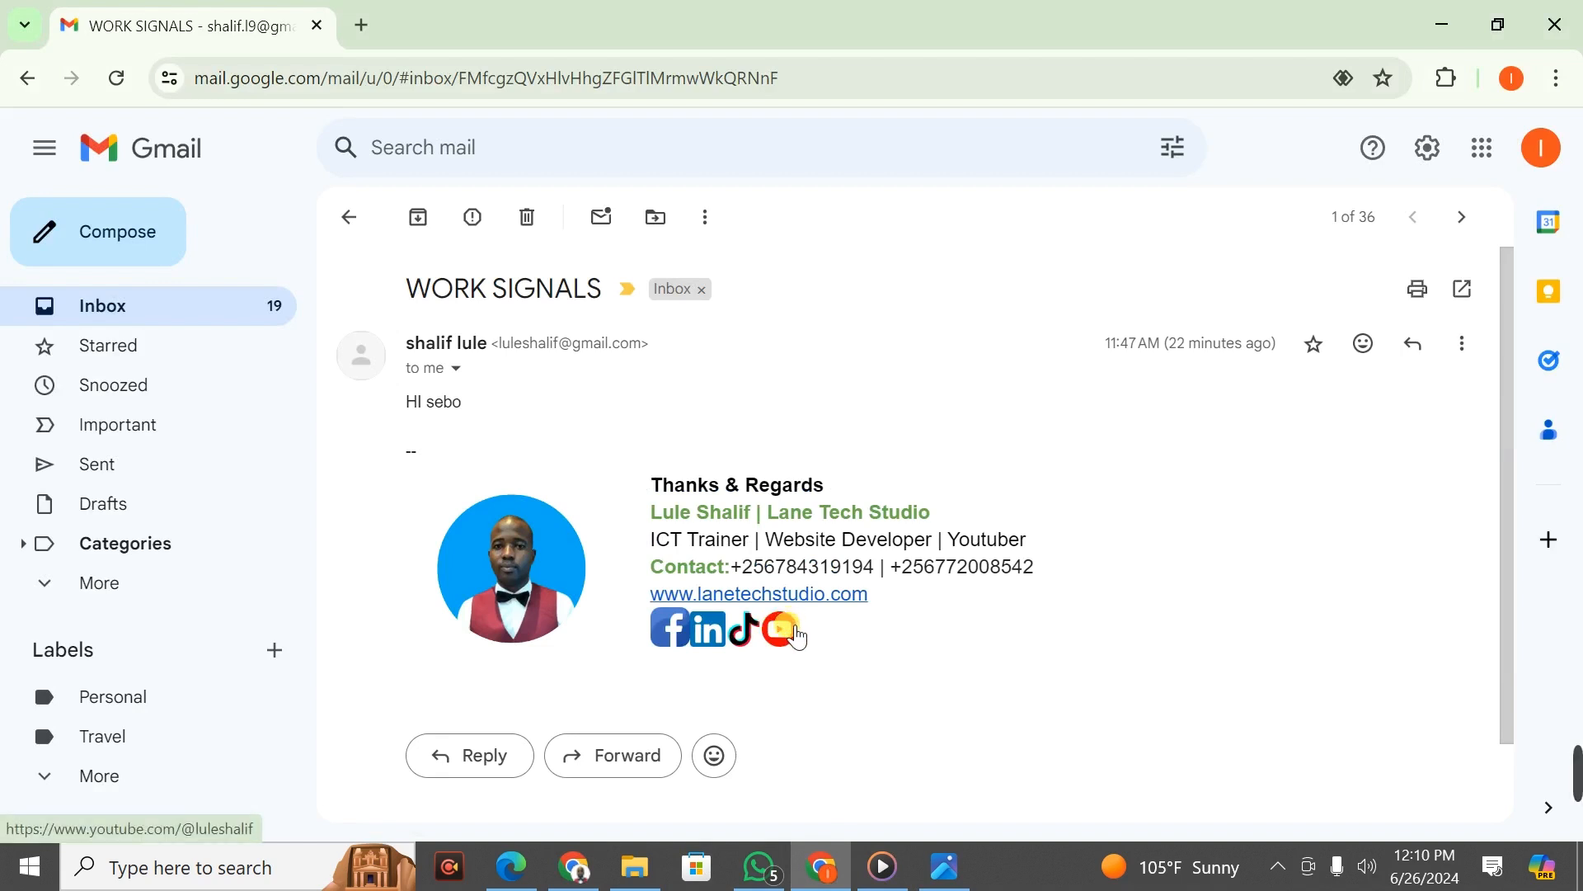
pyautogui.click(796, 633)
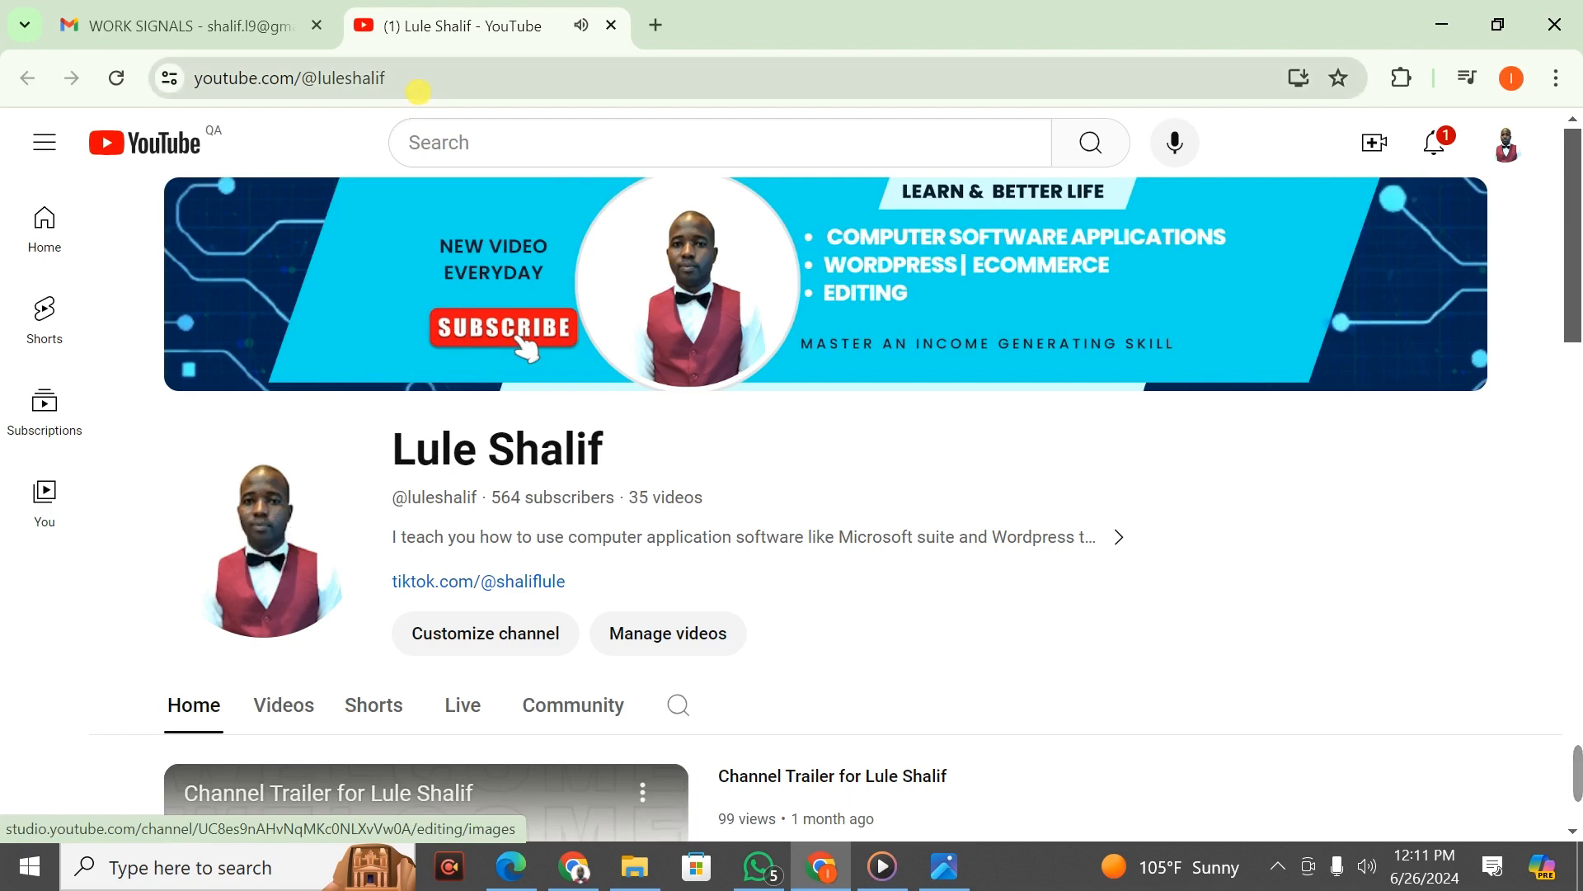
pyautogui.click(611, 25)
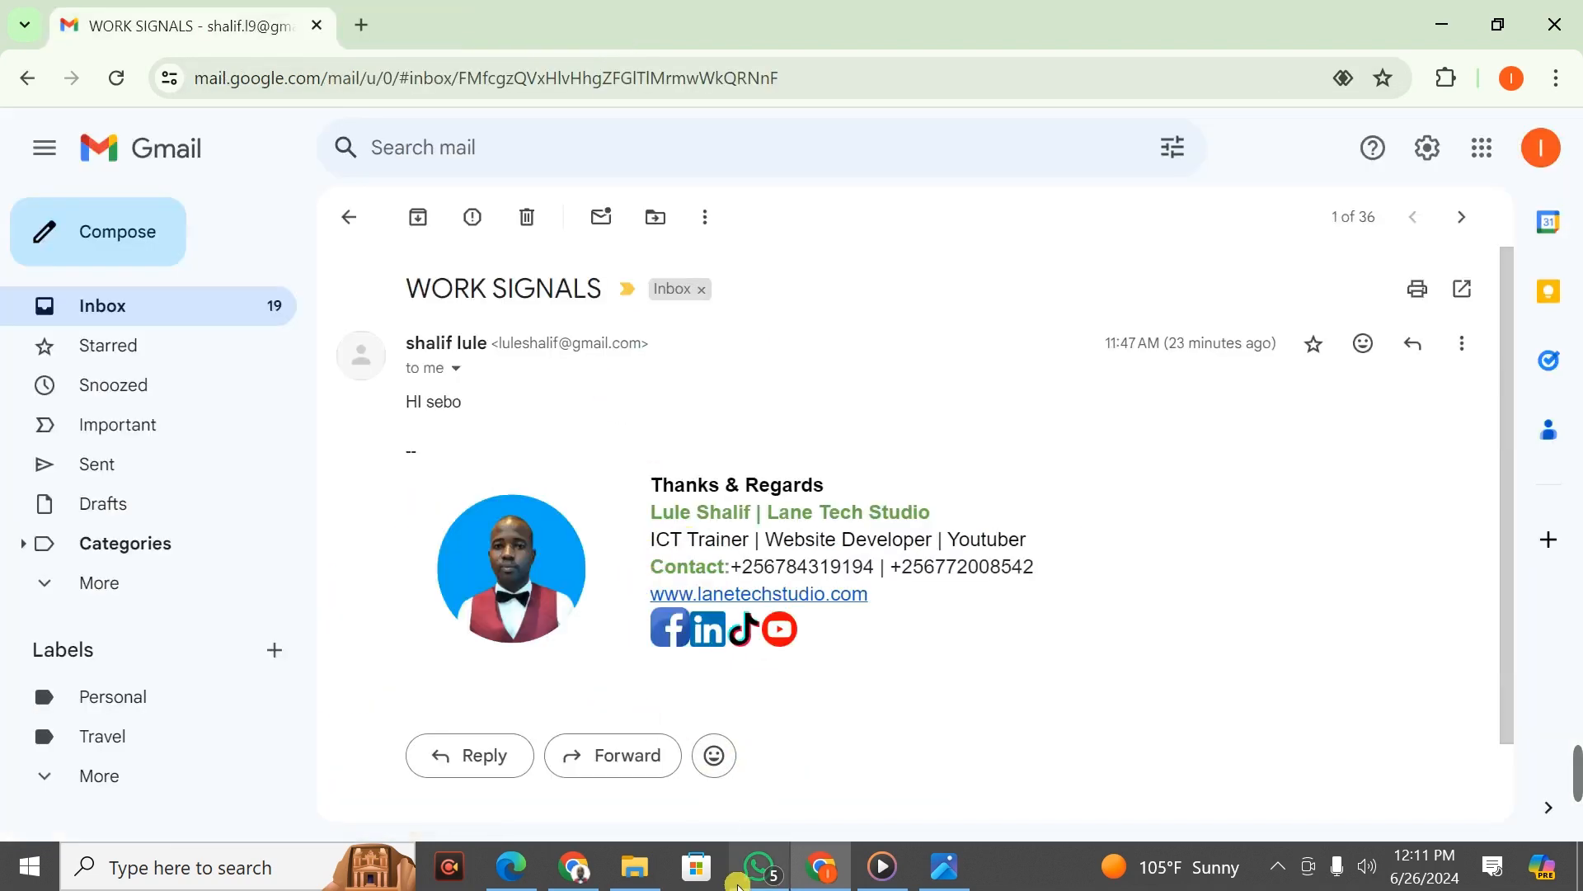
pyautogui.click(575, 866)
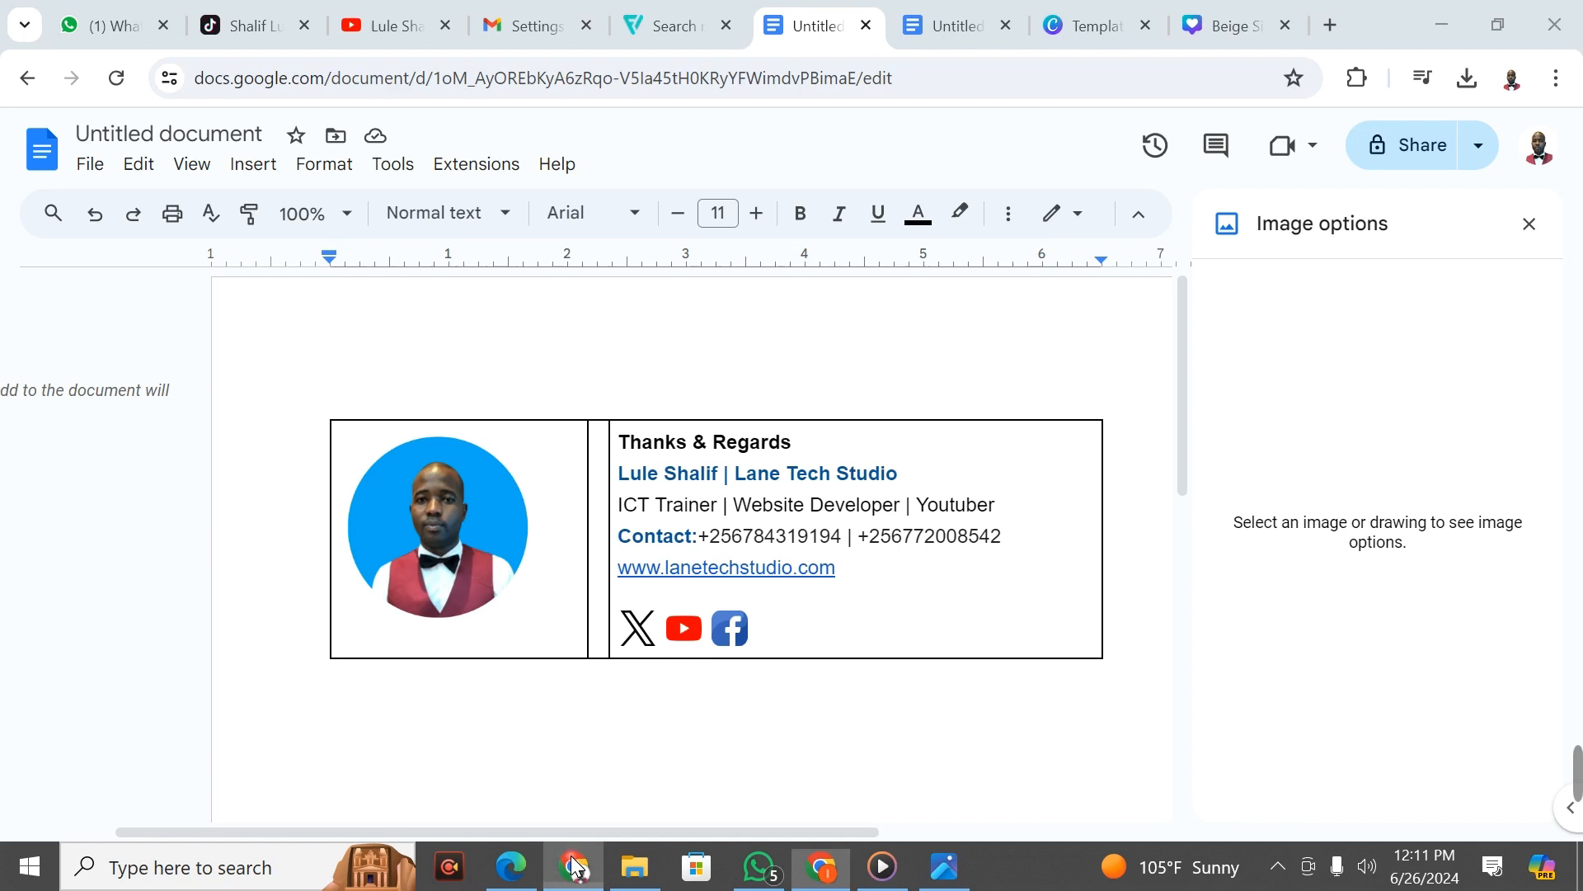
# Start a link on the signature's YouTube icon and copy the channel URL from the open YouTube page
pyautogui.click(686, 633)
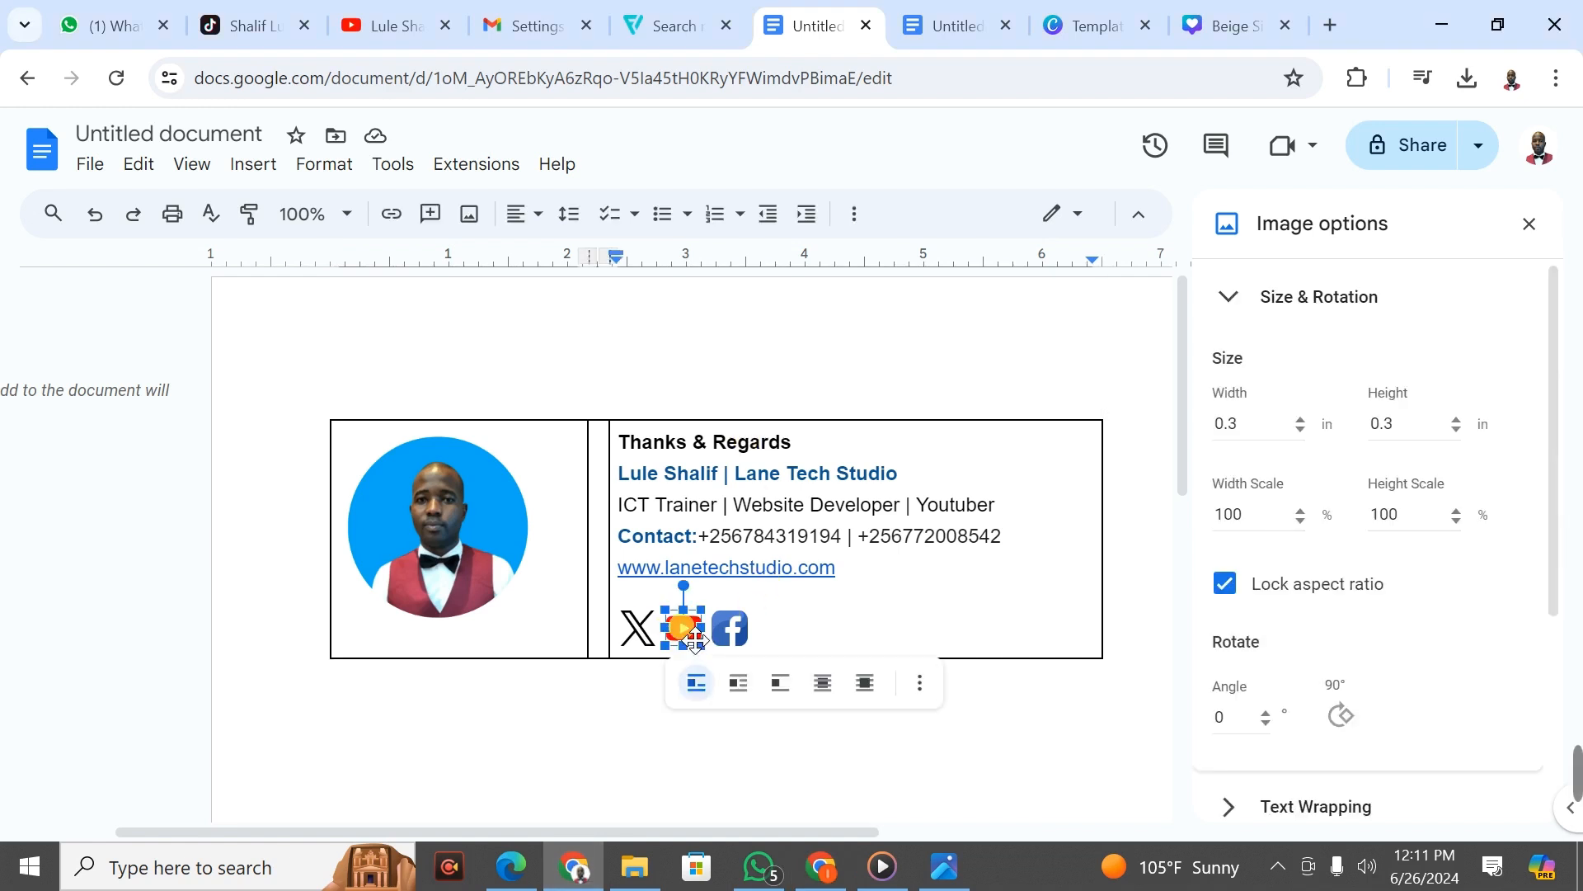
pyautogui.click(392, 216)
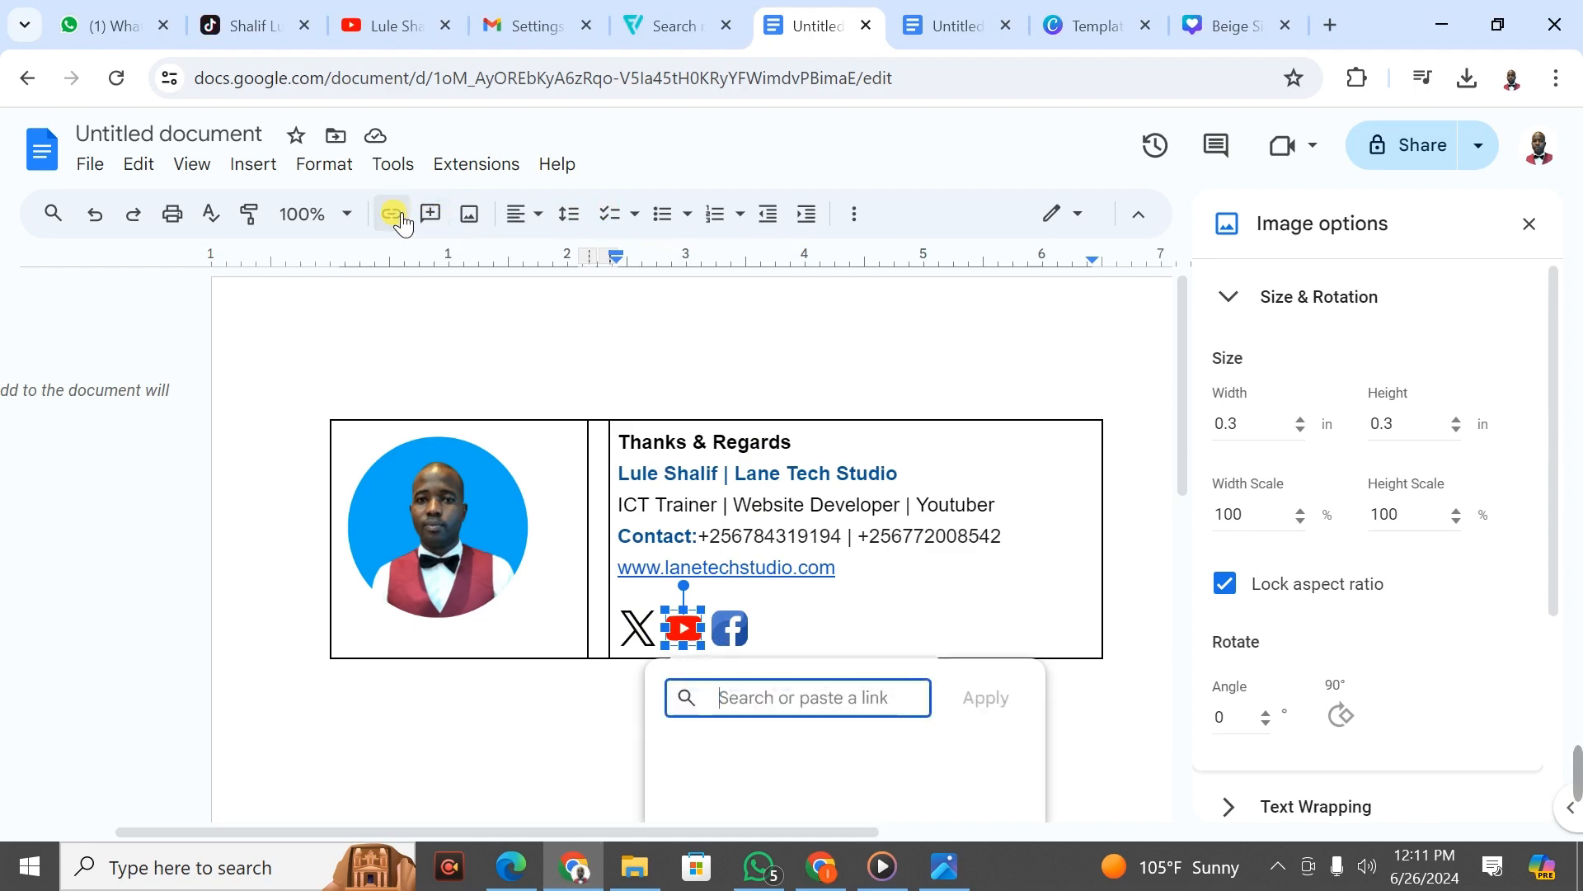
pyautogui.click(382, 11)
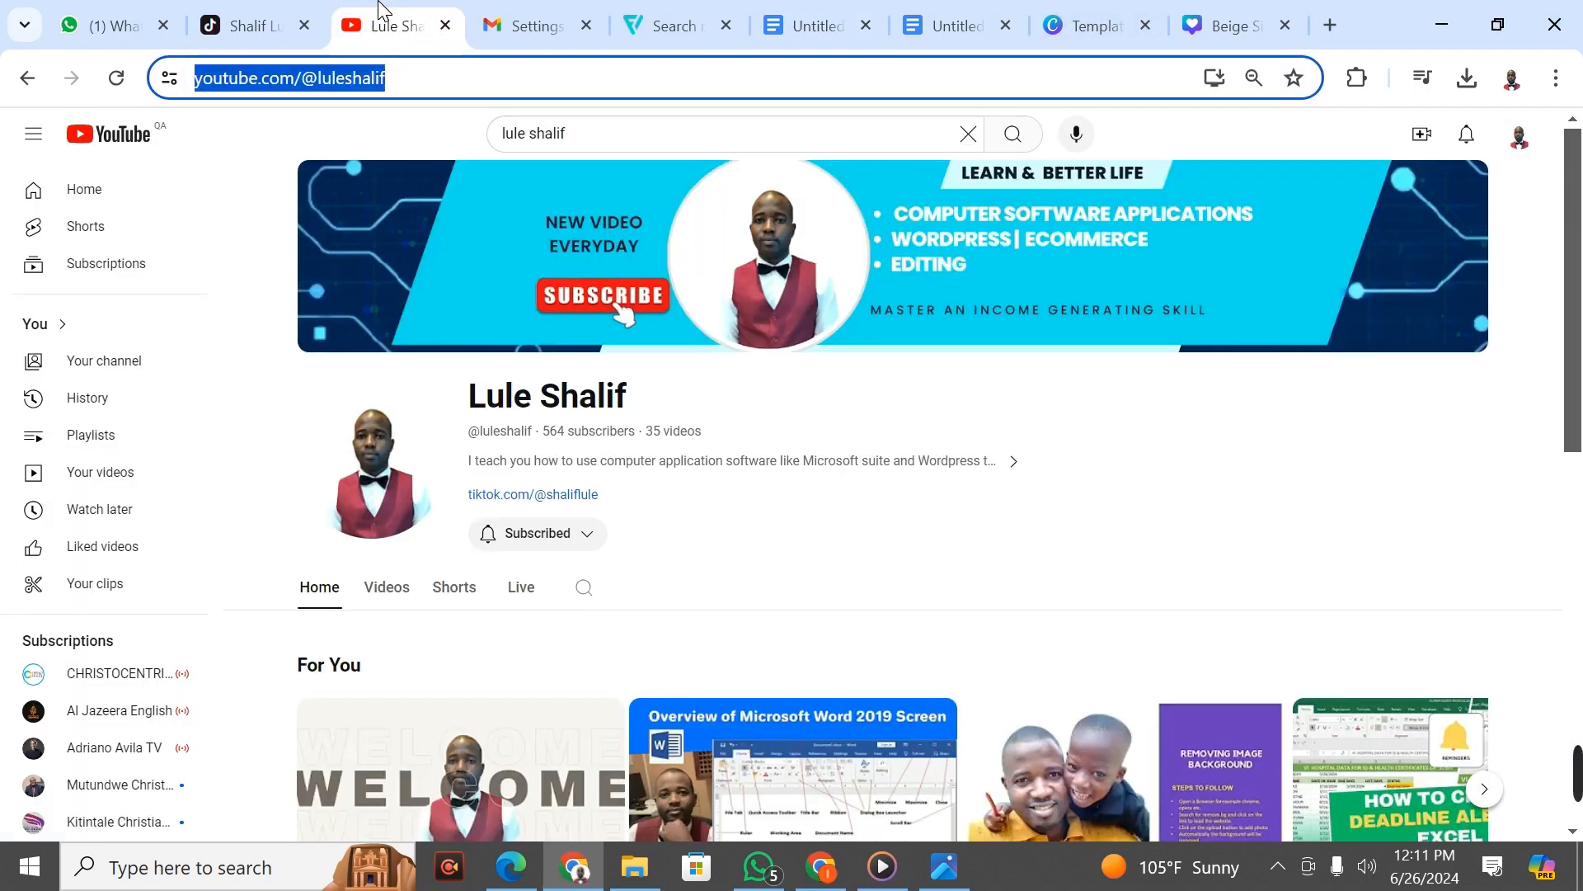
pyautogui.rightClick(343, 77)
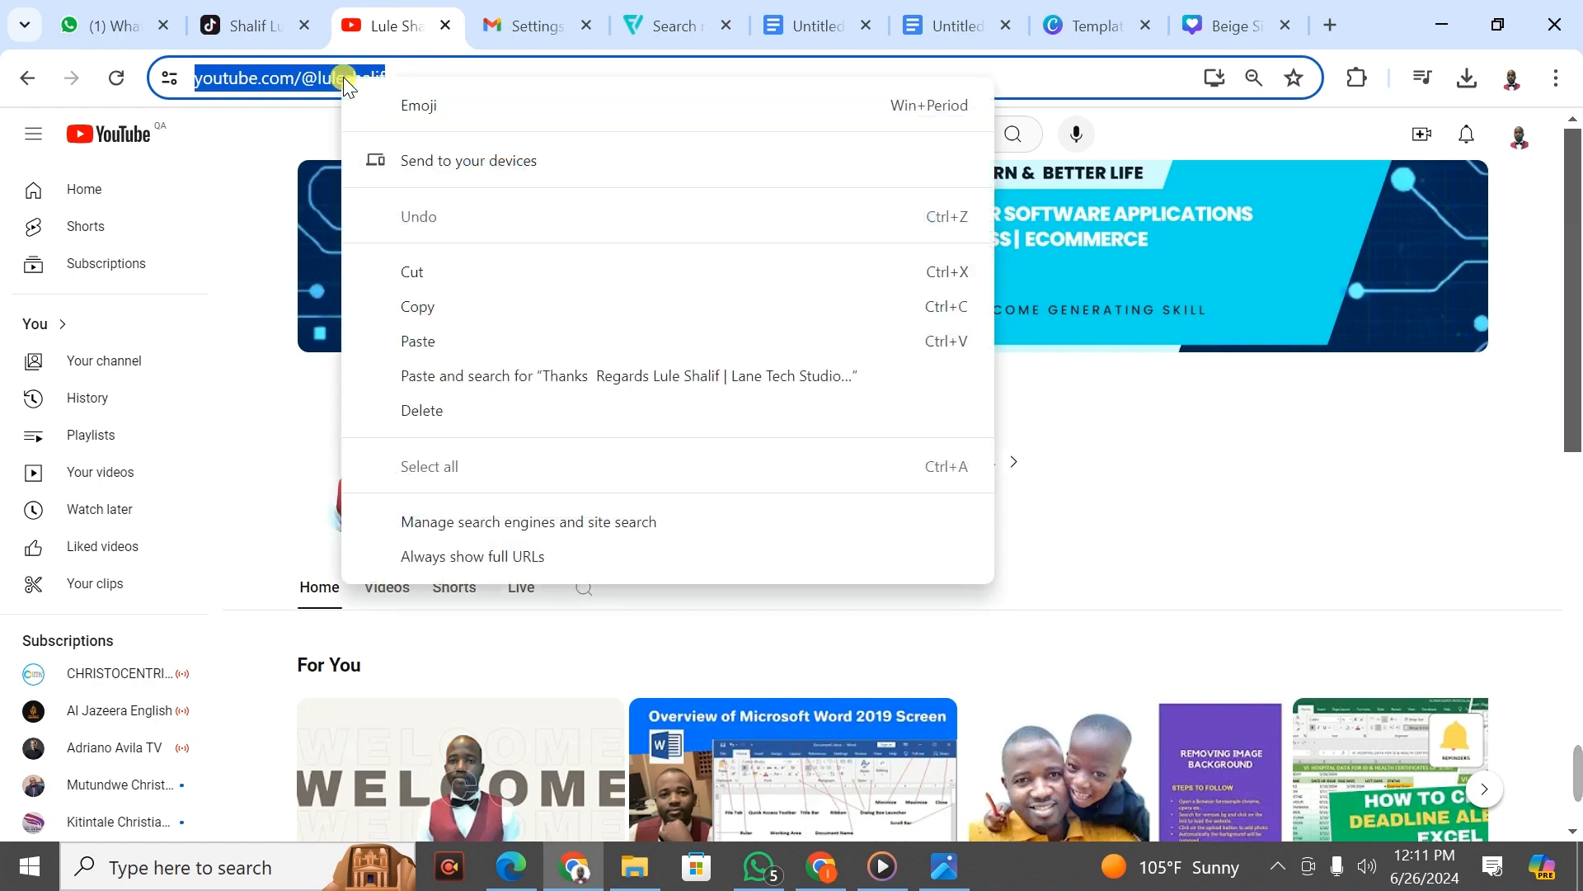
pyautogui.click(445, 310)
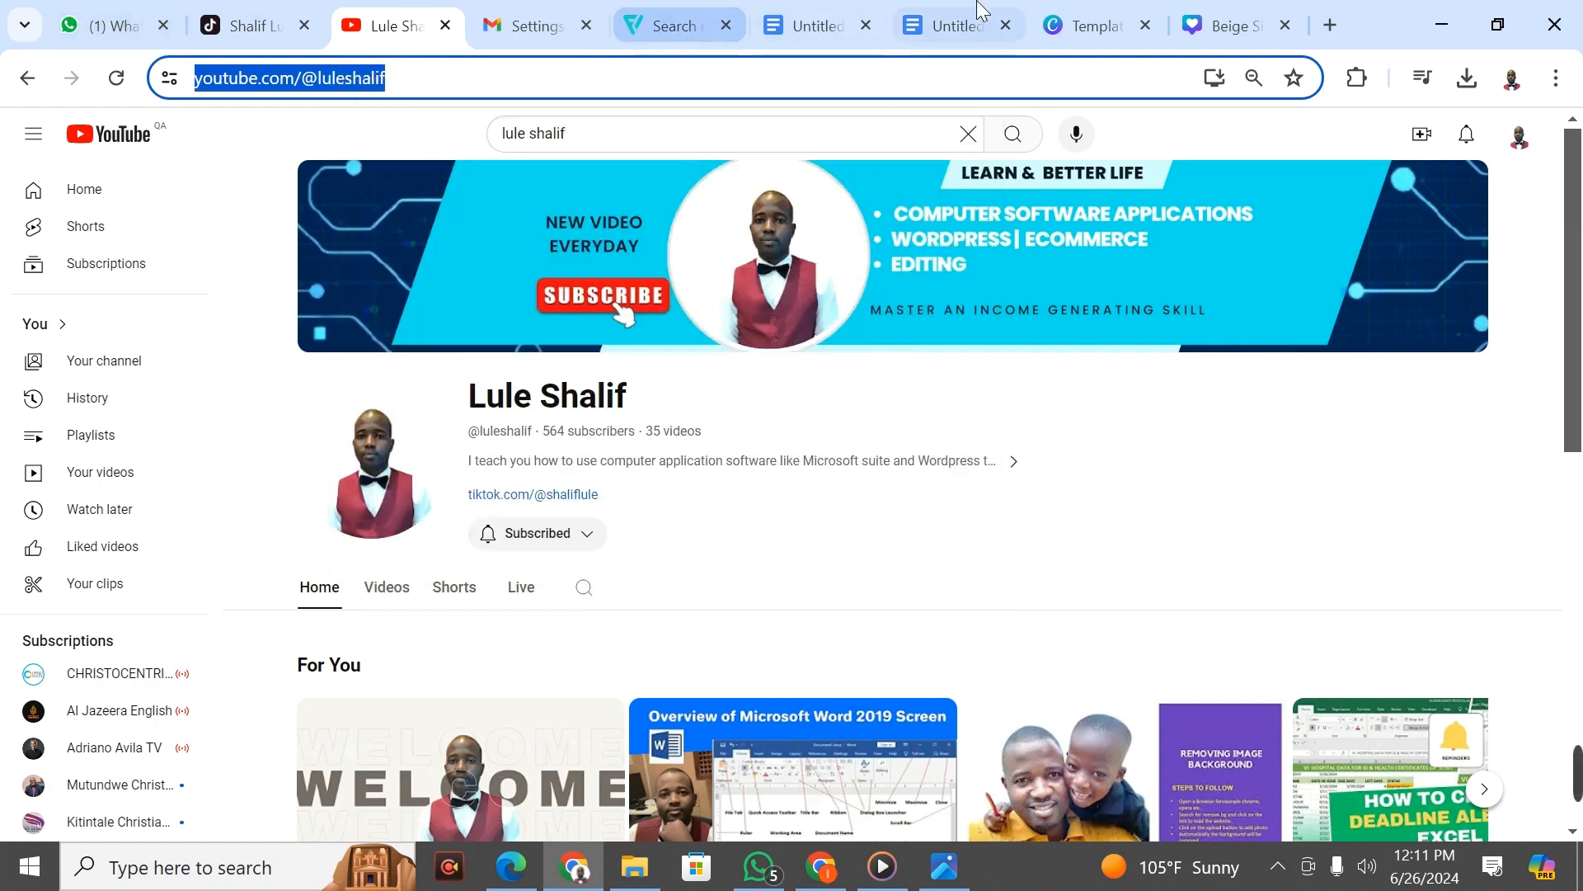
# Return to the signature document and apply the copied YouTube channel URL as the YouTube icon's link
pyautogui.click(1080, 12)
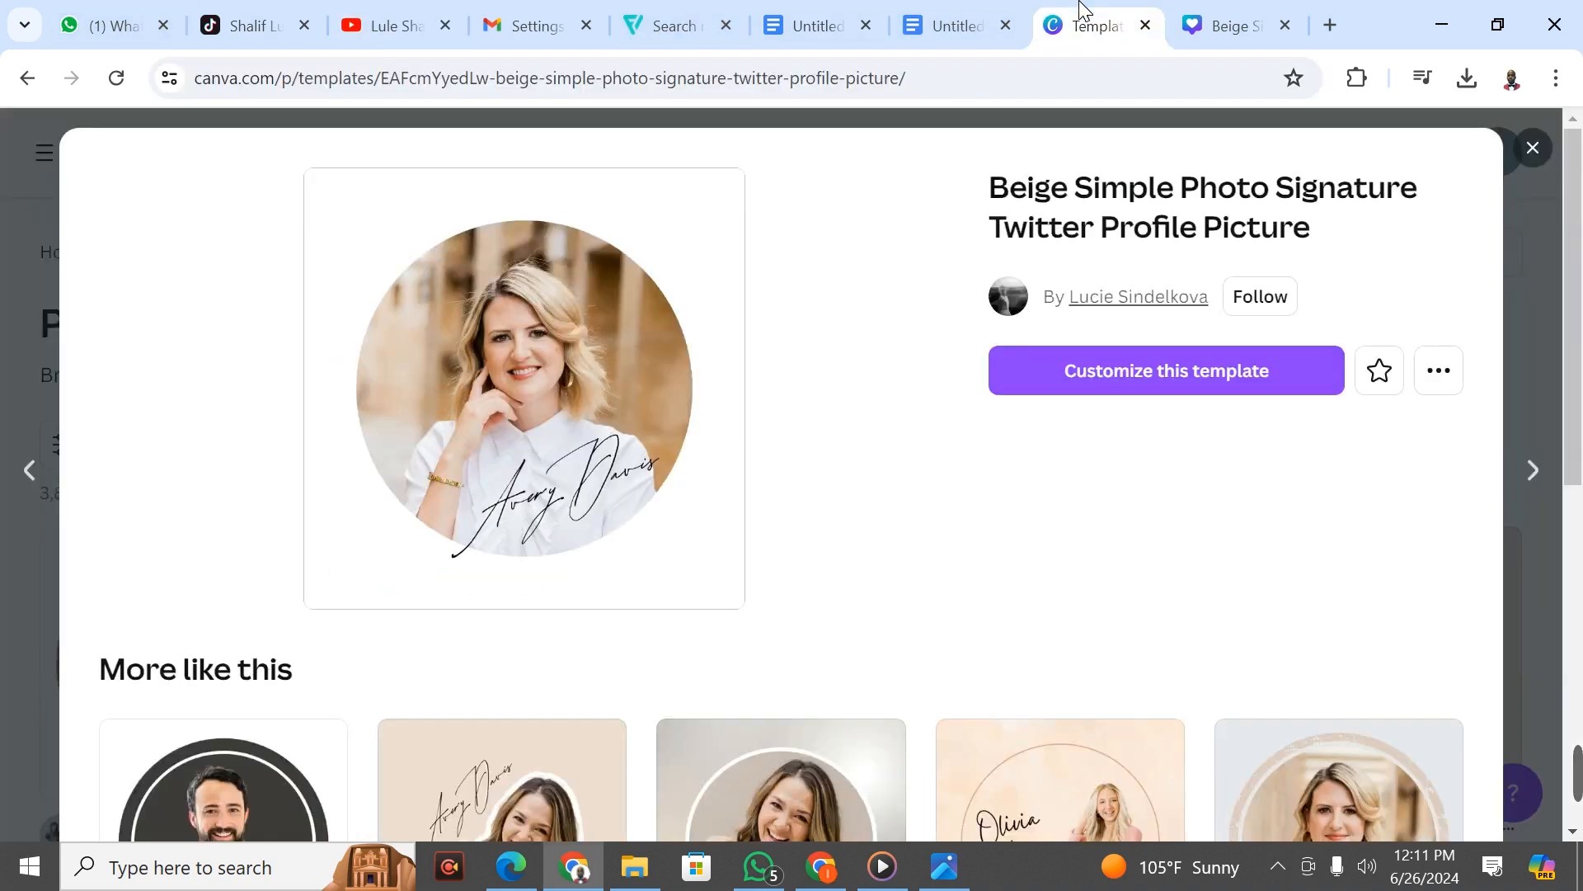
pyautogui.click(956, 25)
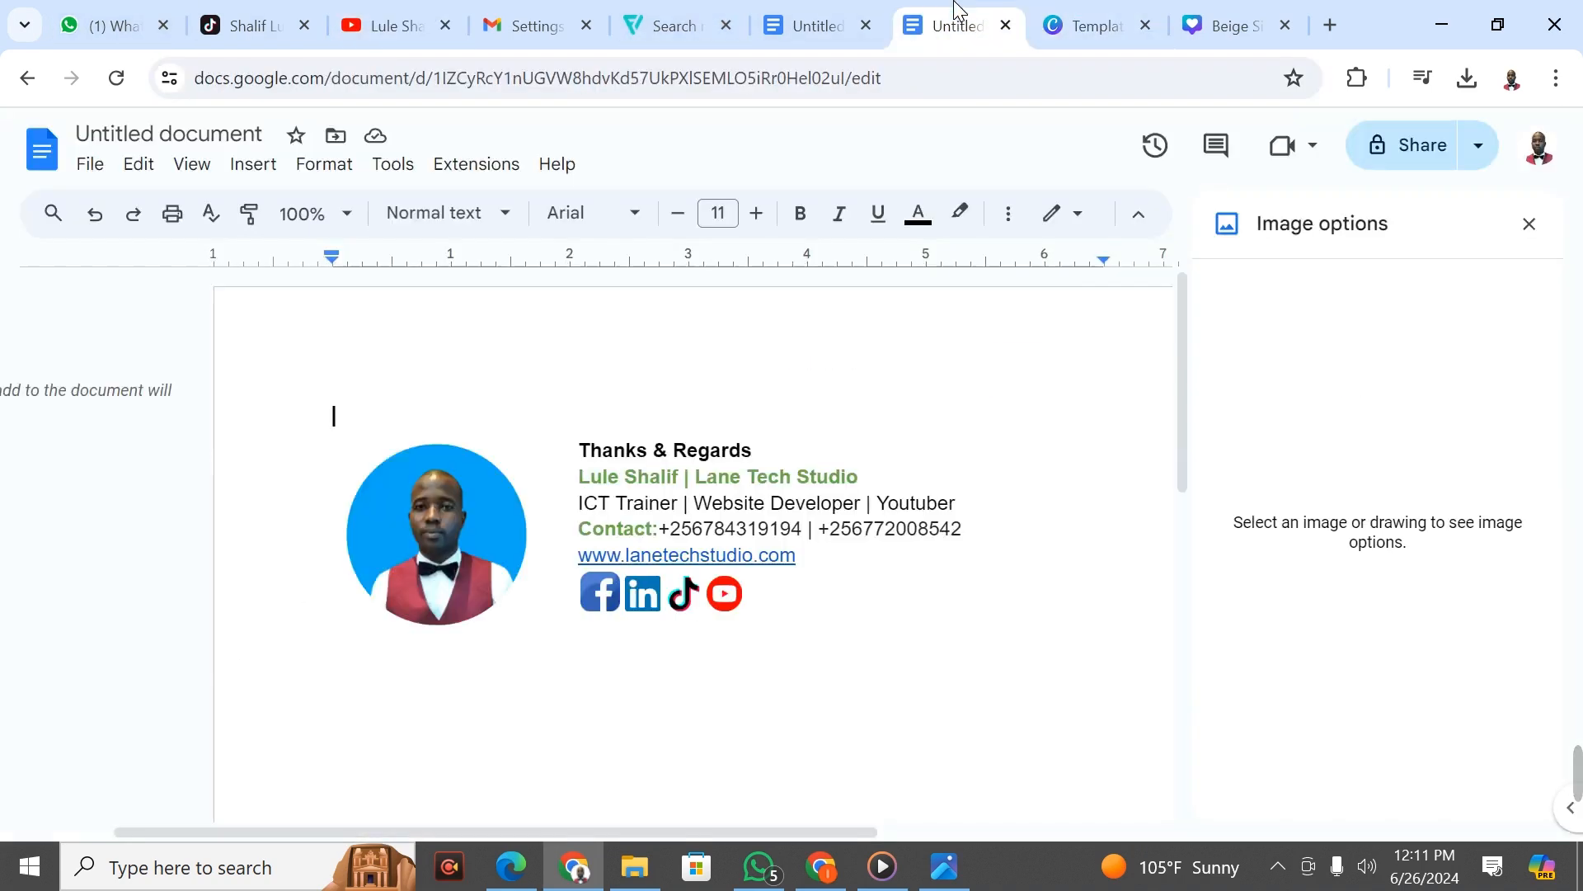
pyautogui.click(836, 8)
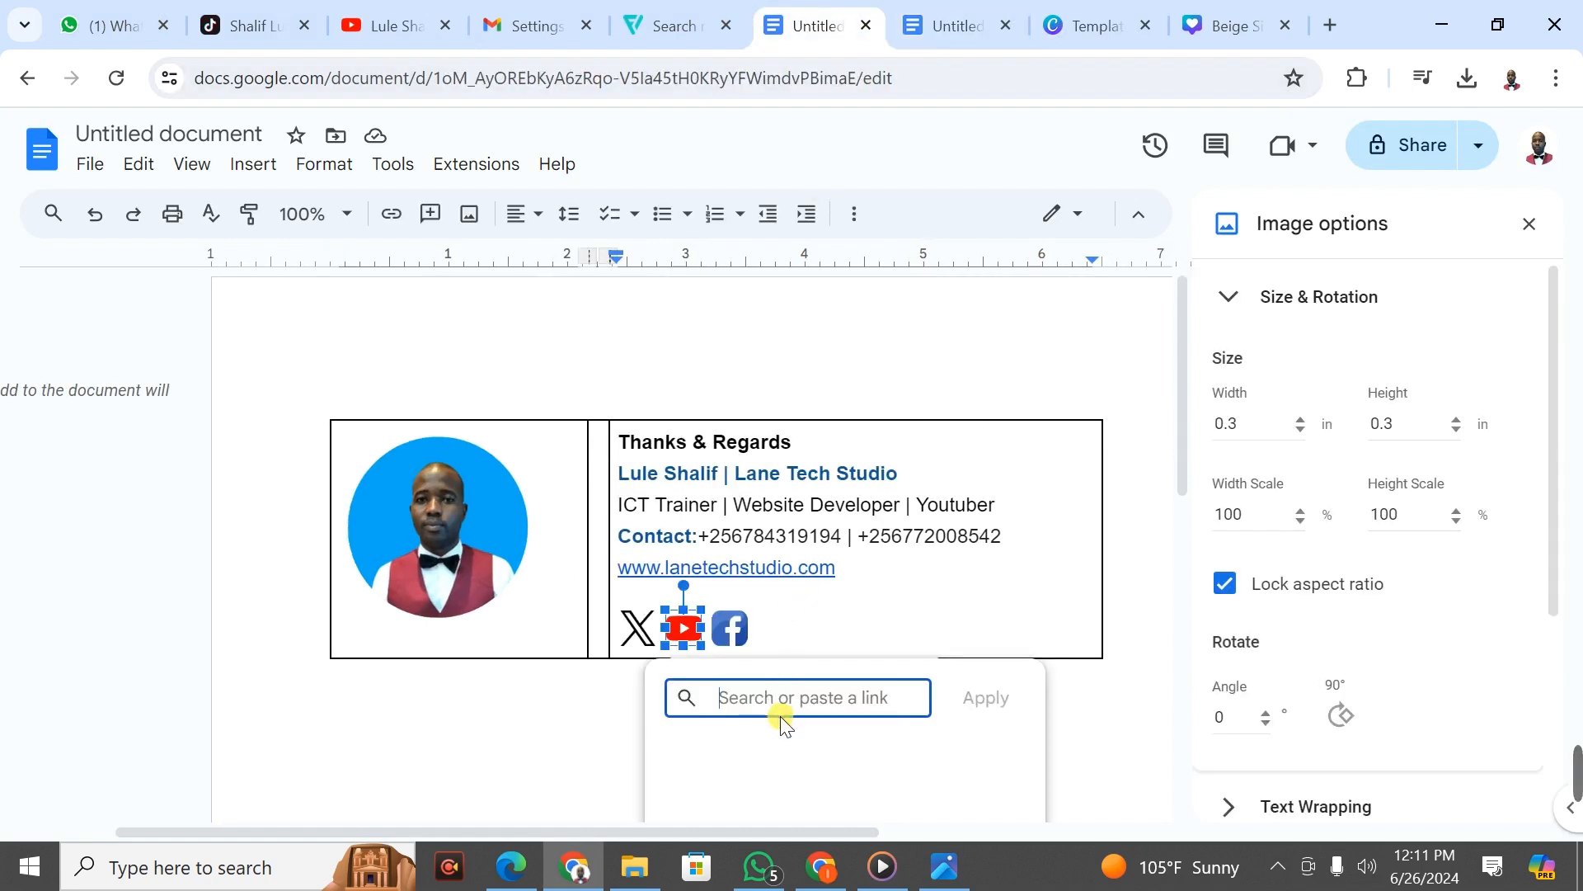
pyautogui.moveTo(766, 698); pyautogui.dragTo(888, 698)
pyautogui.click(734, 700)
pyautogui.hotkey('ctrl', 'v')
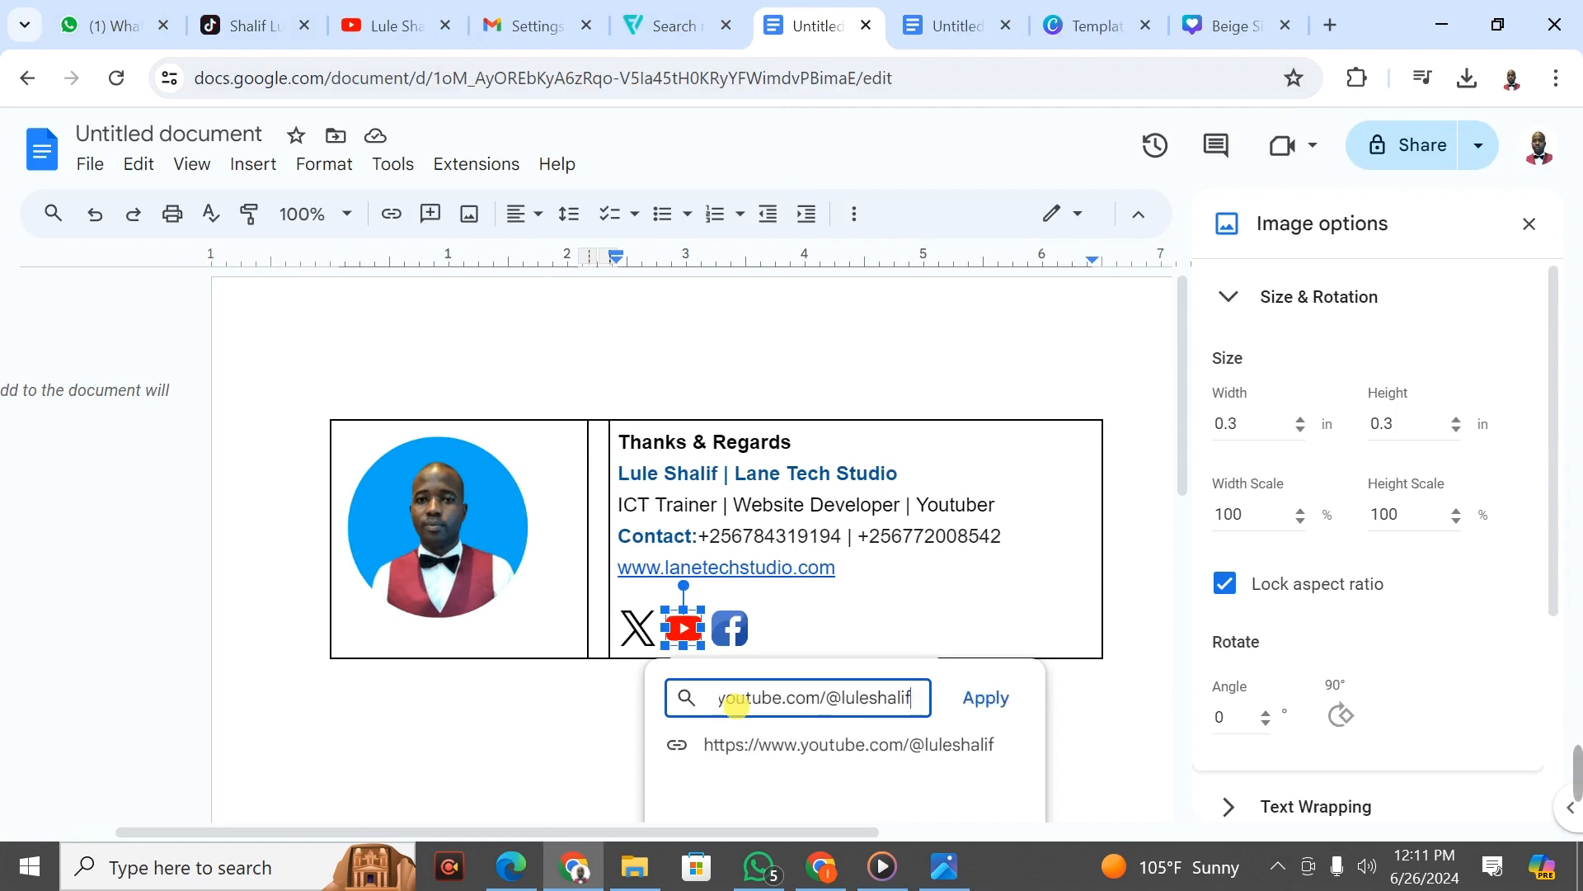
pyautogui.click(1011, 698)
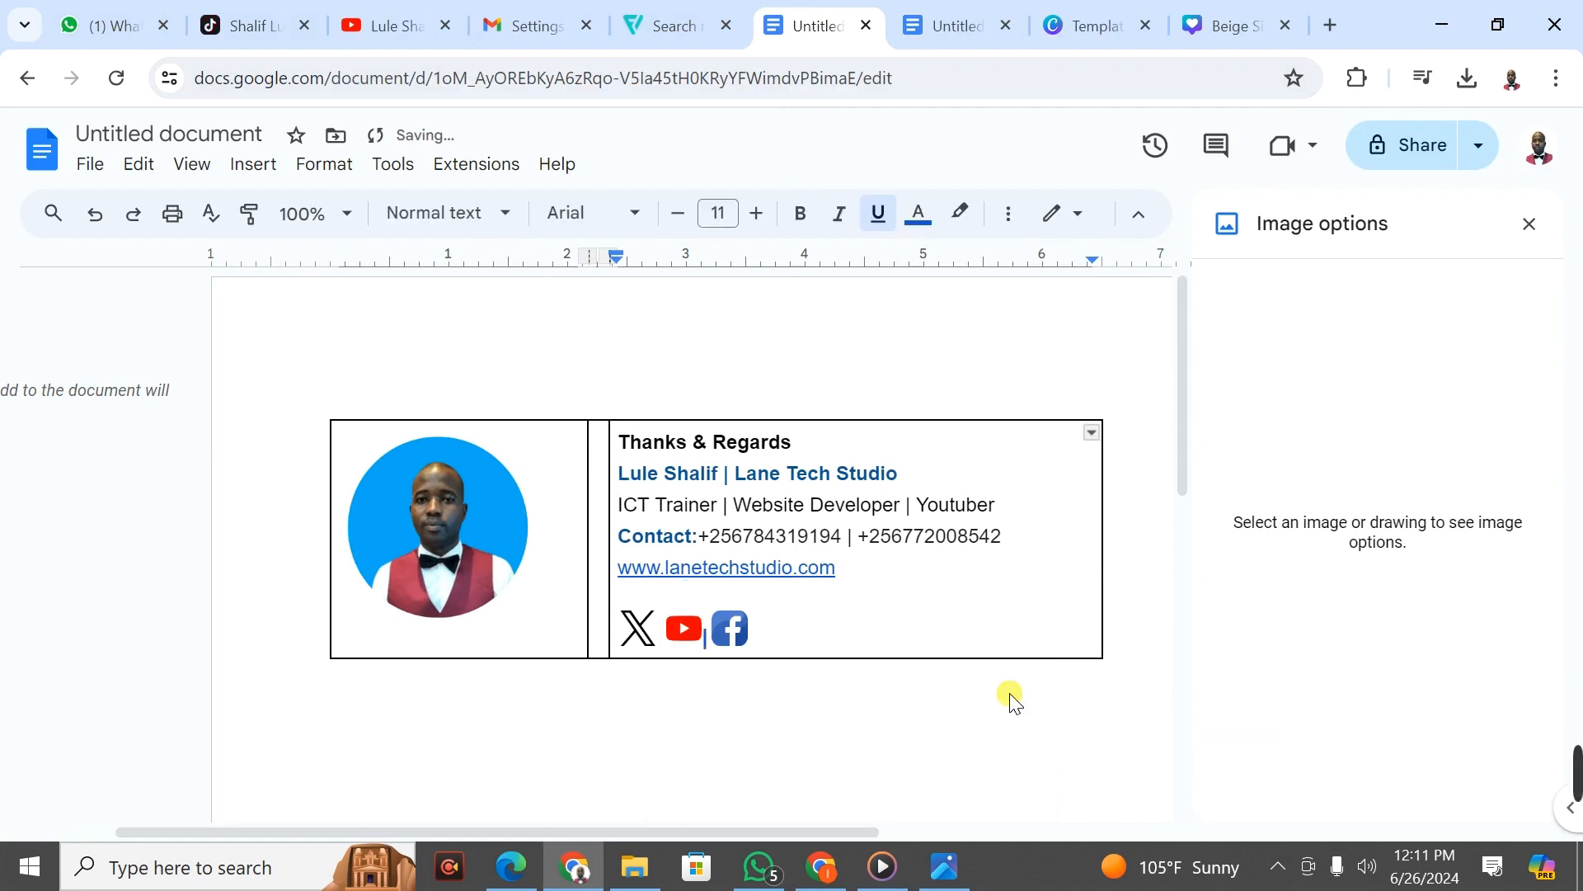
# Link the X icon to the same copied YouTube channel URL
pyautogui.click(656, 636)
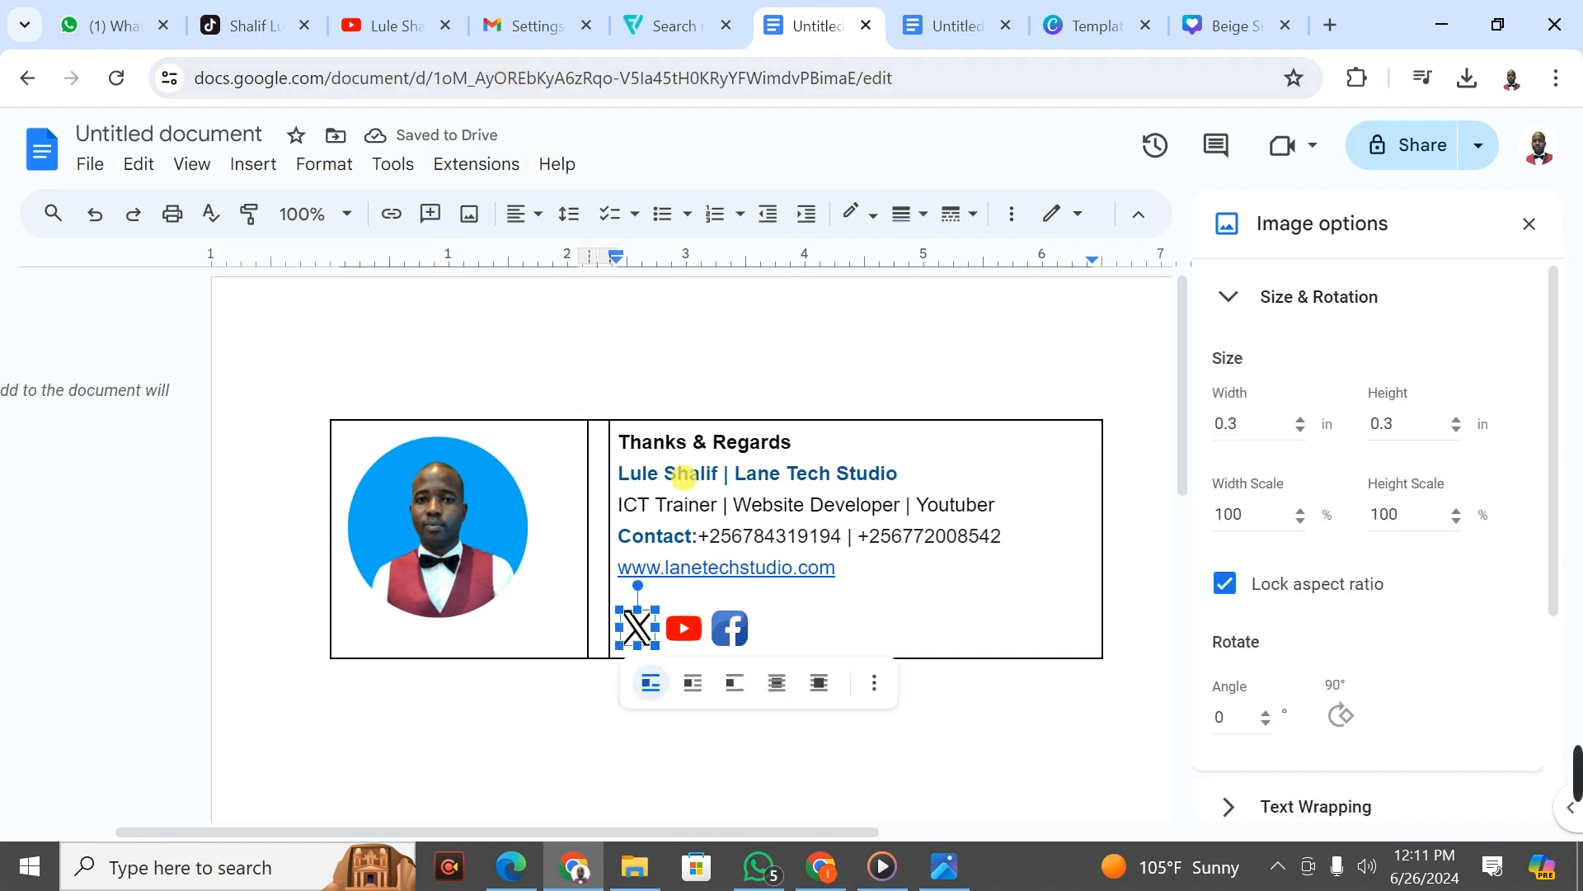
pyautogui.click(391, 214)
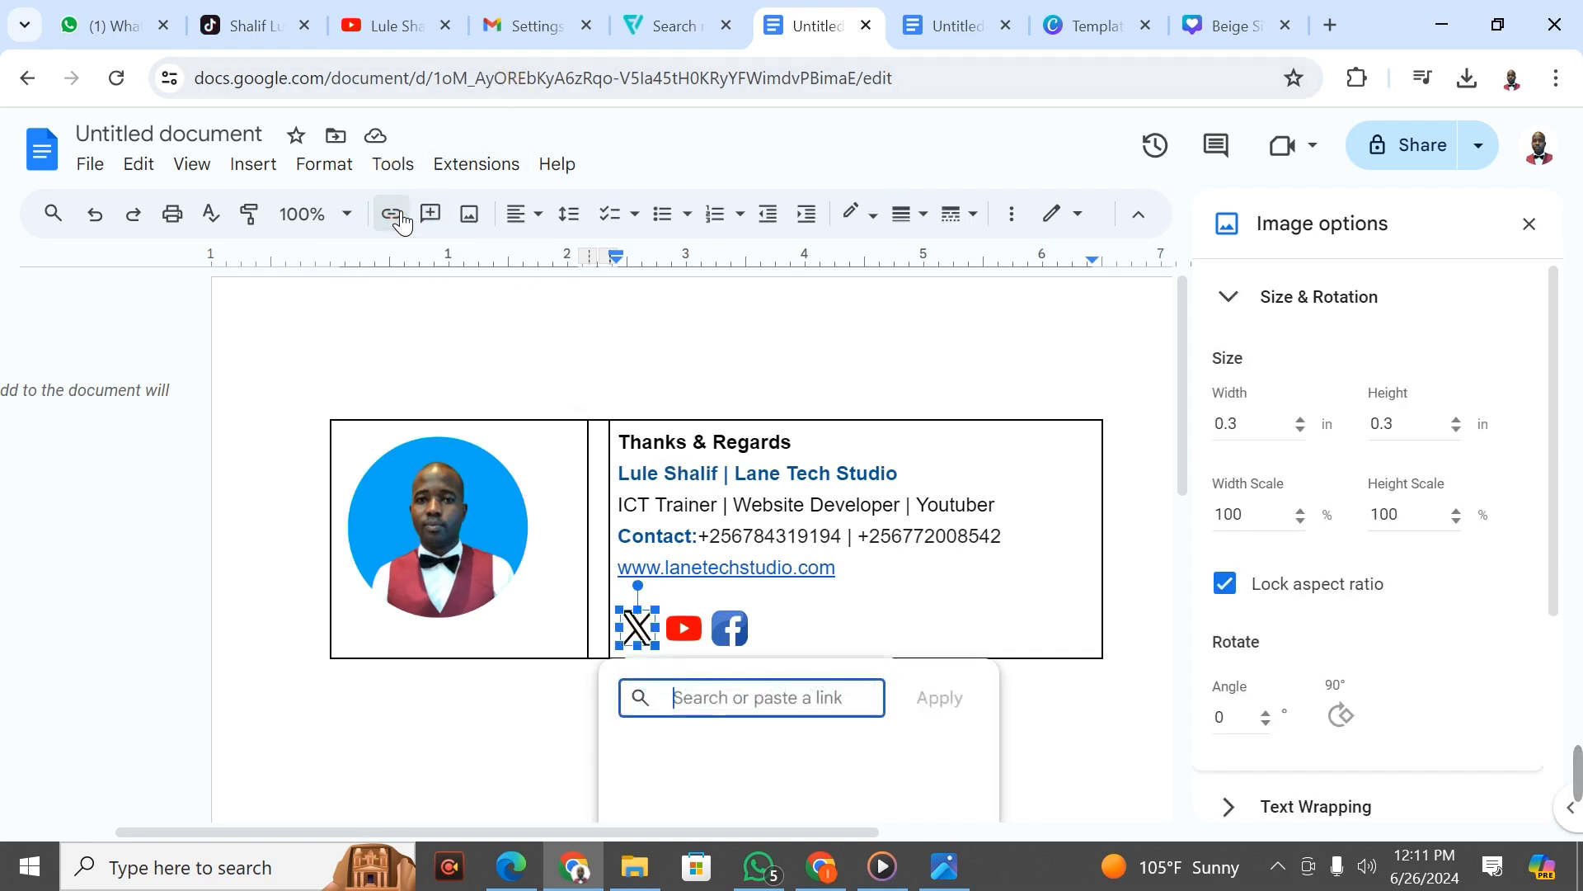
pyautogui.write('https://www.youtube.com/@luleshalif')
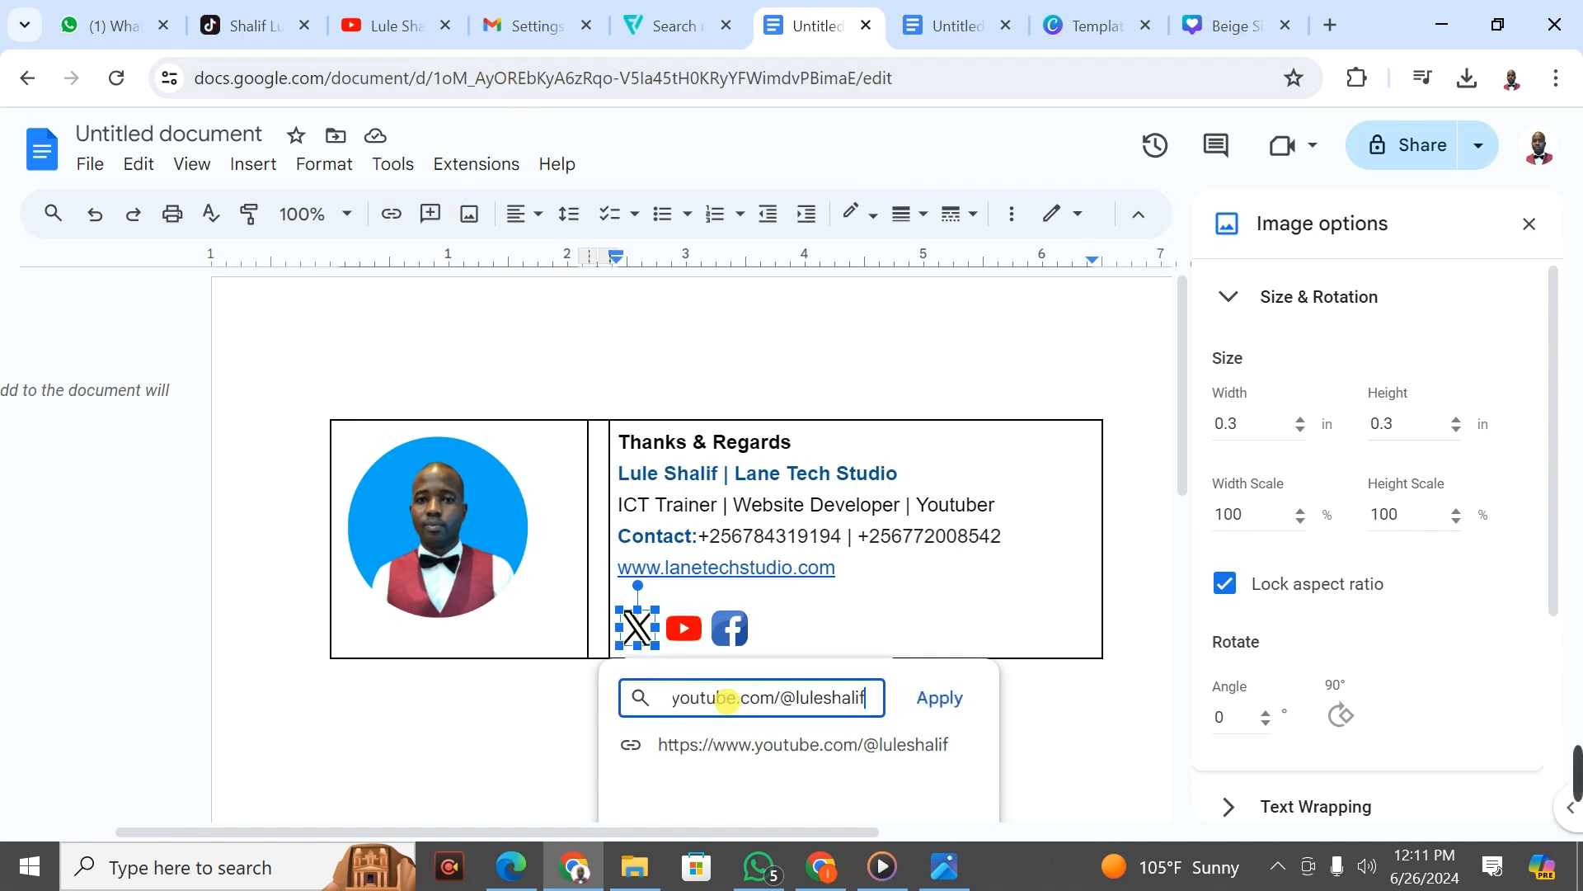
pyautogui.click(955, 701)
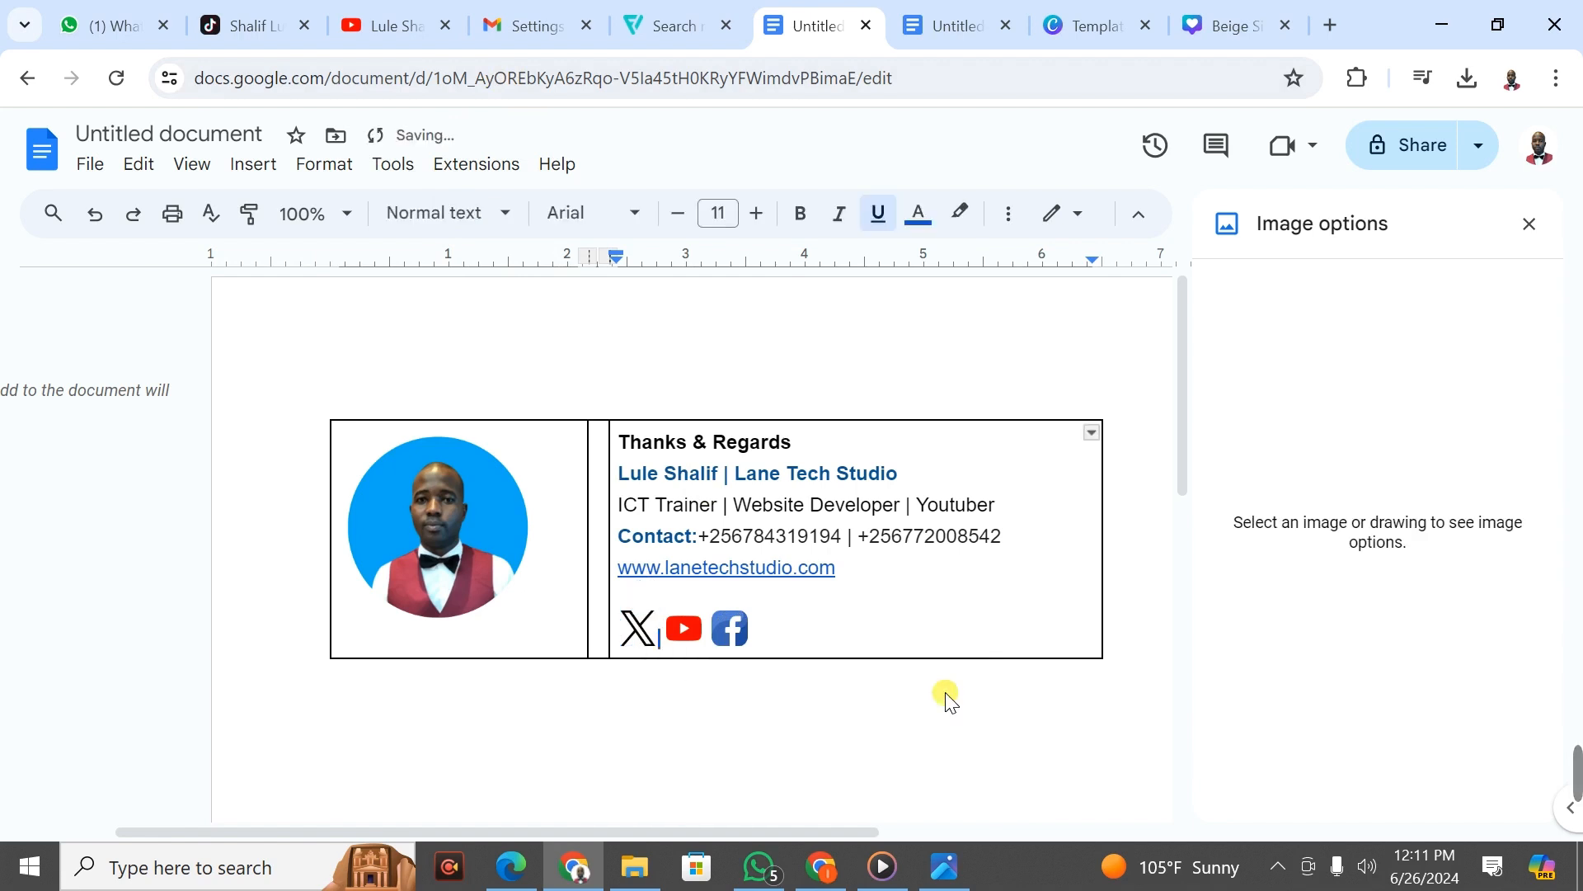
# Link the Facebook icon to the copied YouTube channel URL as well
pyautogui.click(742, 642)
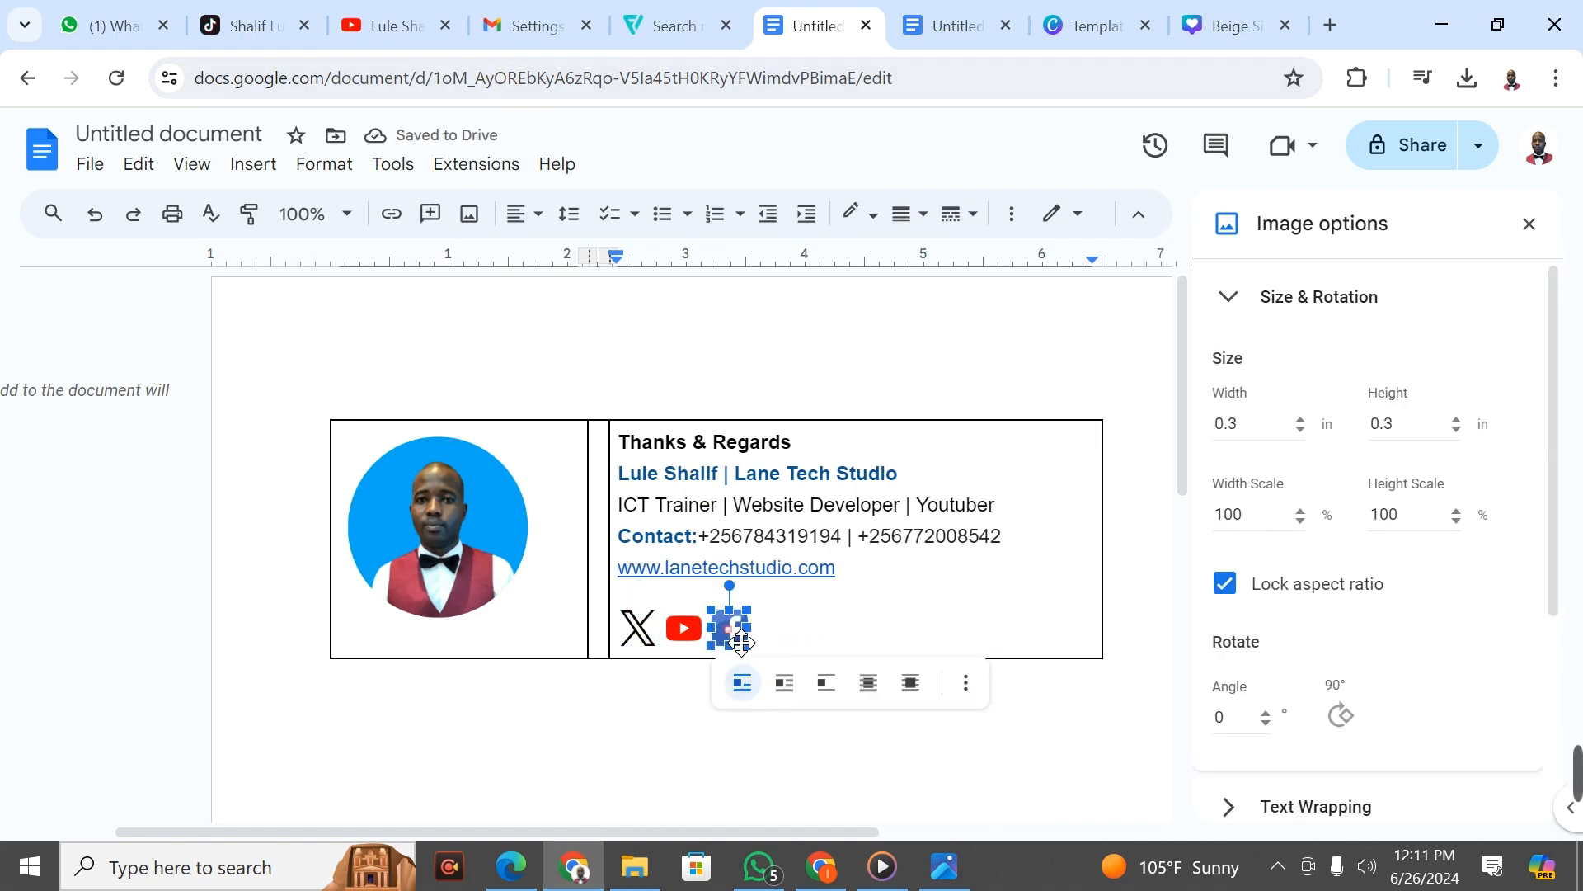
pyautogui.click(403, 221)
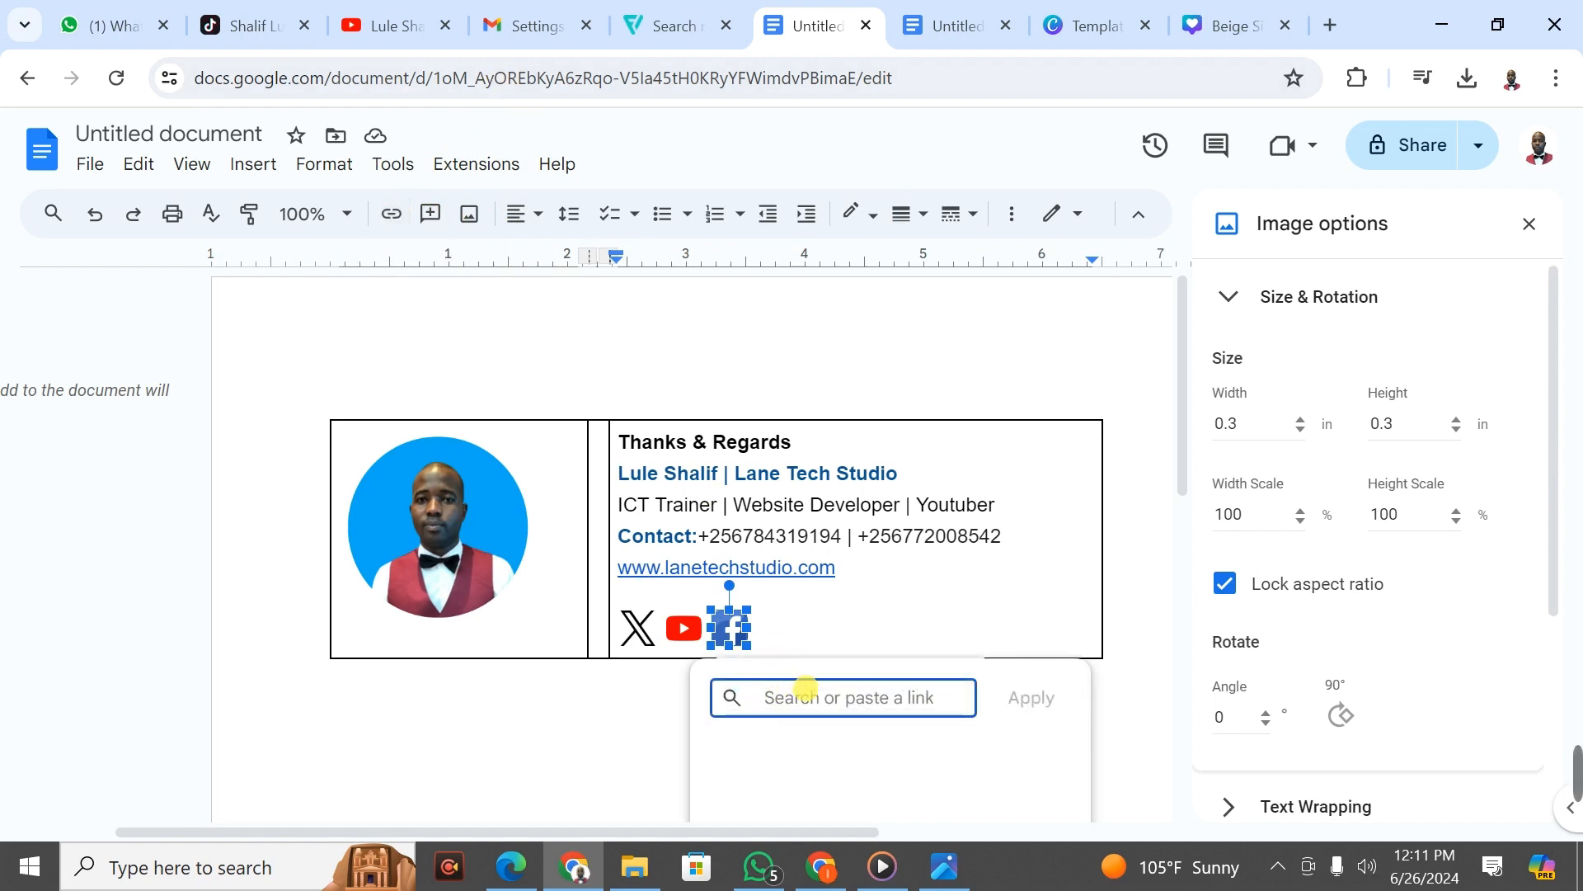
pyautogui.write('https://www.youtube.com/@luleshalif')
pyautogui.click(1033, 699)
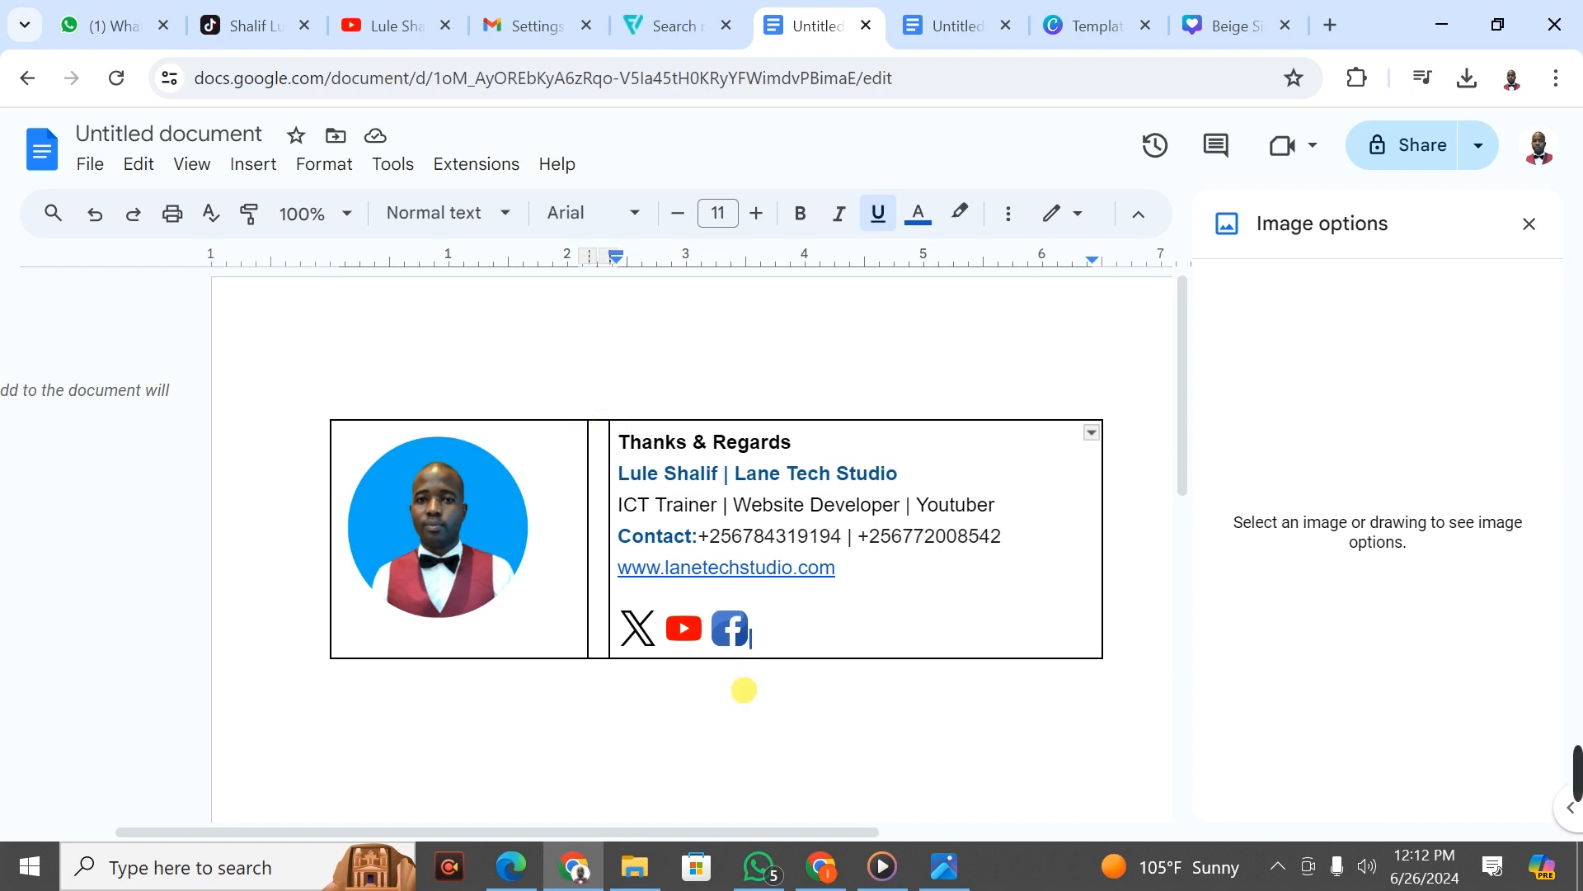
pyautogui.click(821, 866)
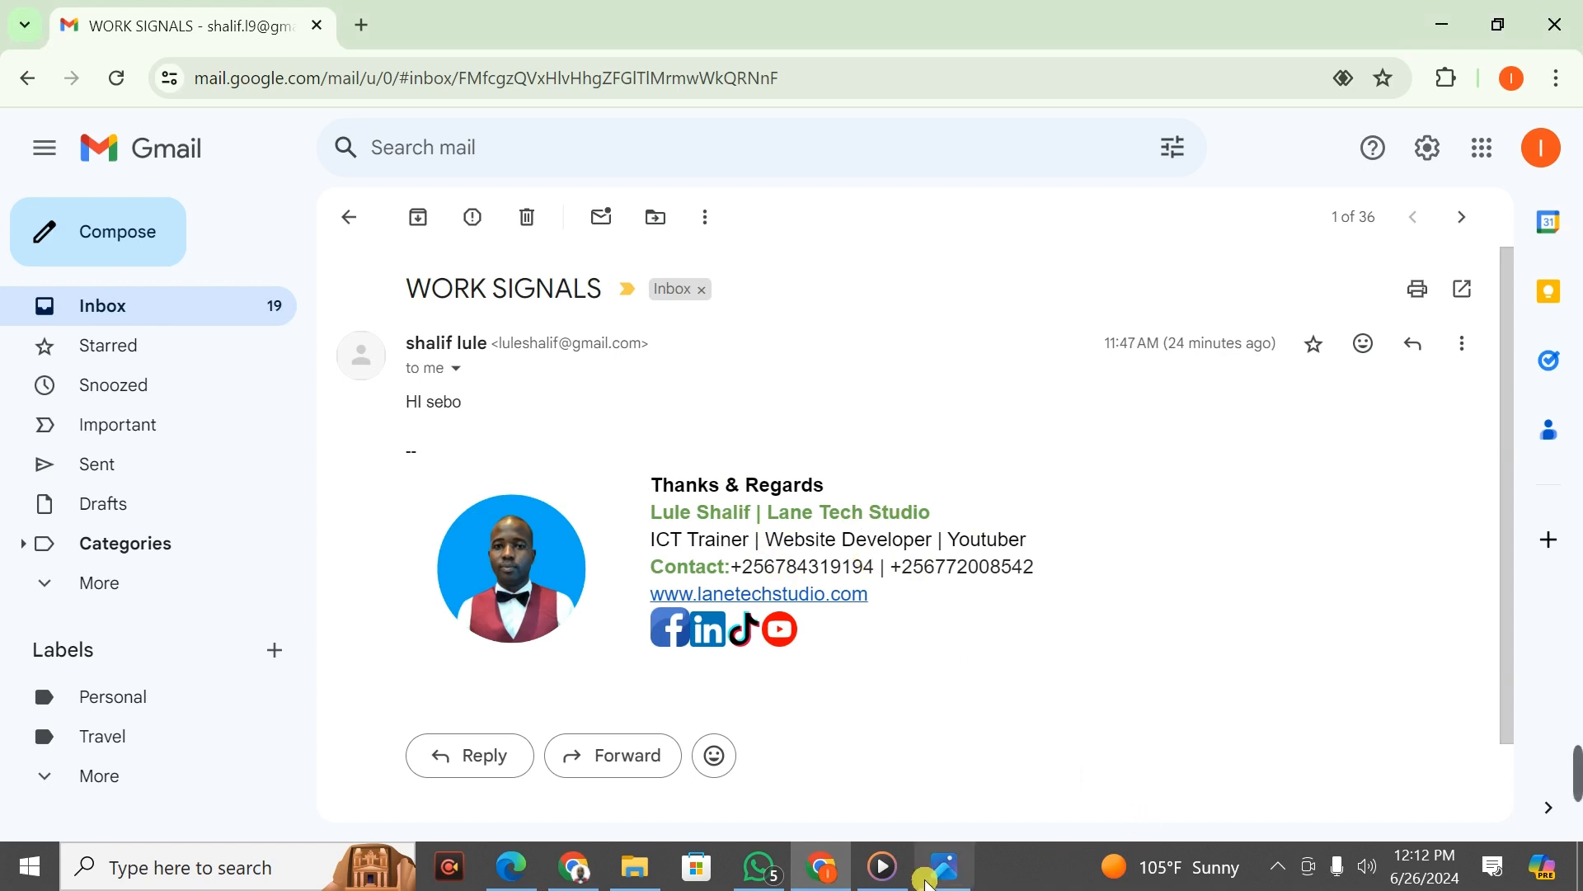
pyautogui.moveTo(790, 870)
pyautogui.click(574, 865)
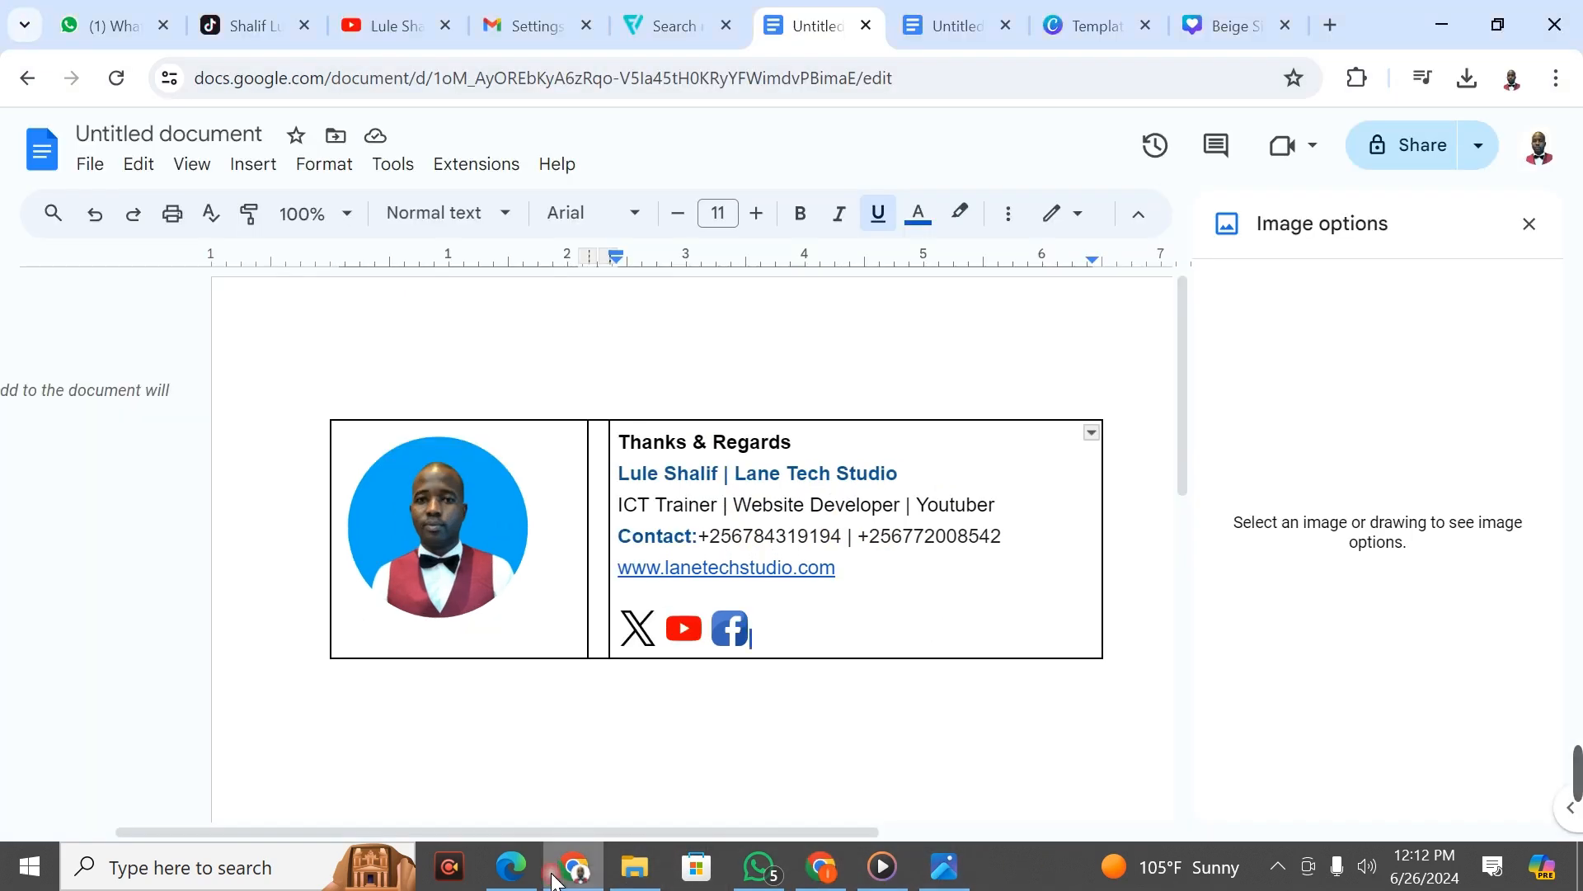
# Select all inner and outer borders of the signature table and hide them by choosing the smallest border width
pyautogui.click(606, 427)
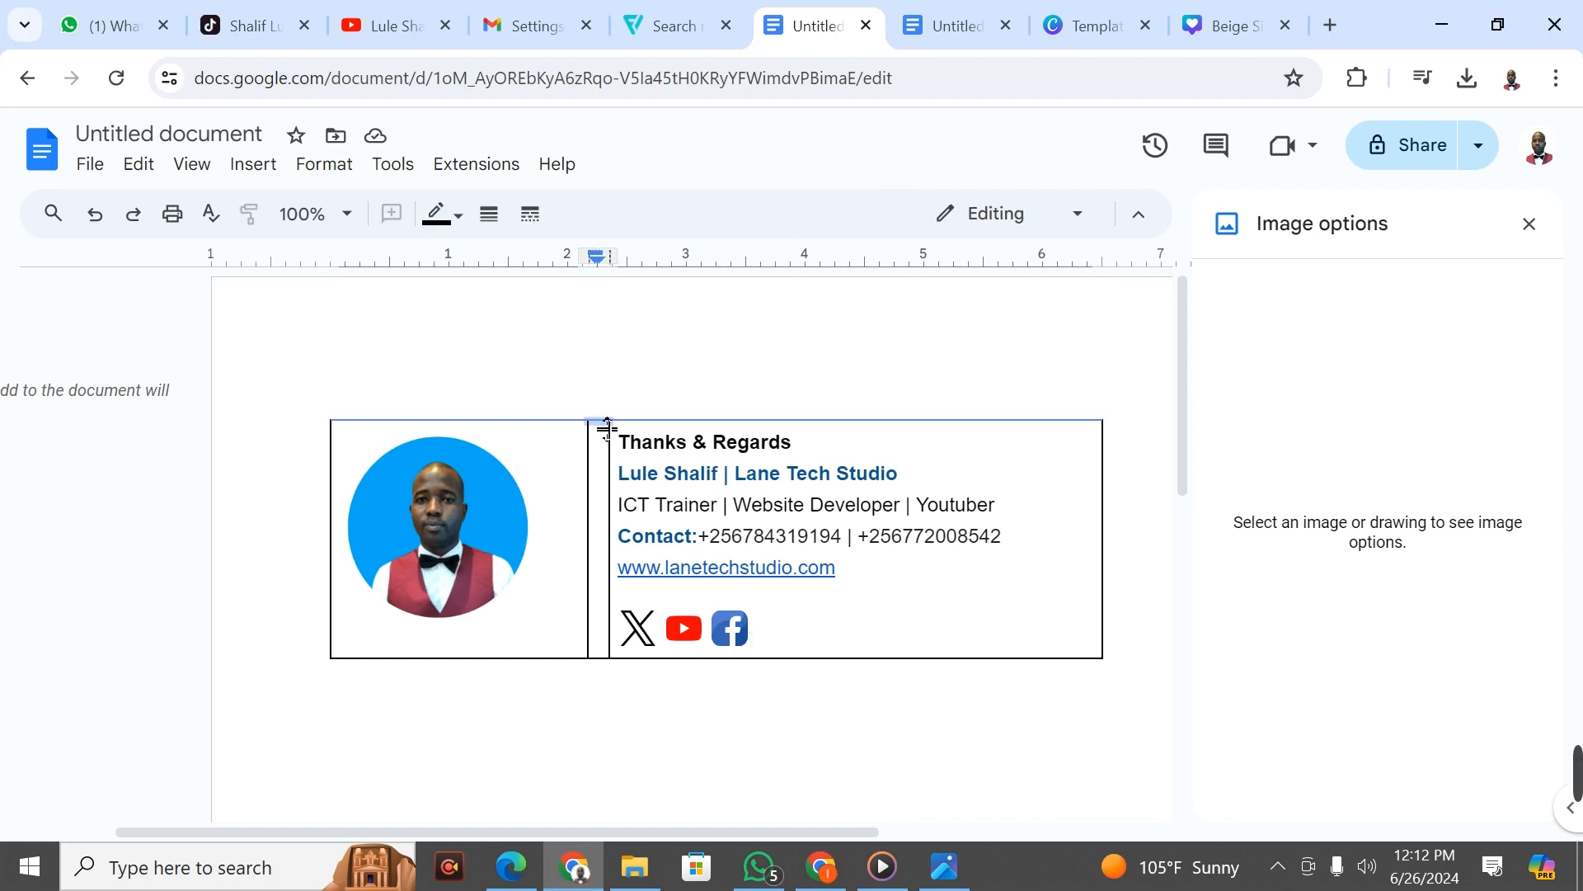
pyautogui.click(598, 420)
pyautogui.click(598, 420)
pyautogui.click(598, 420)
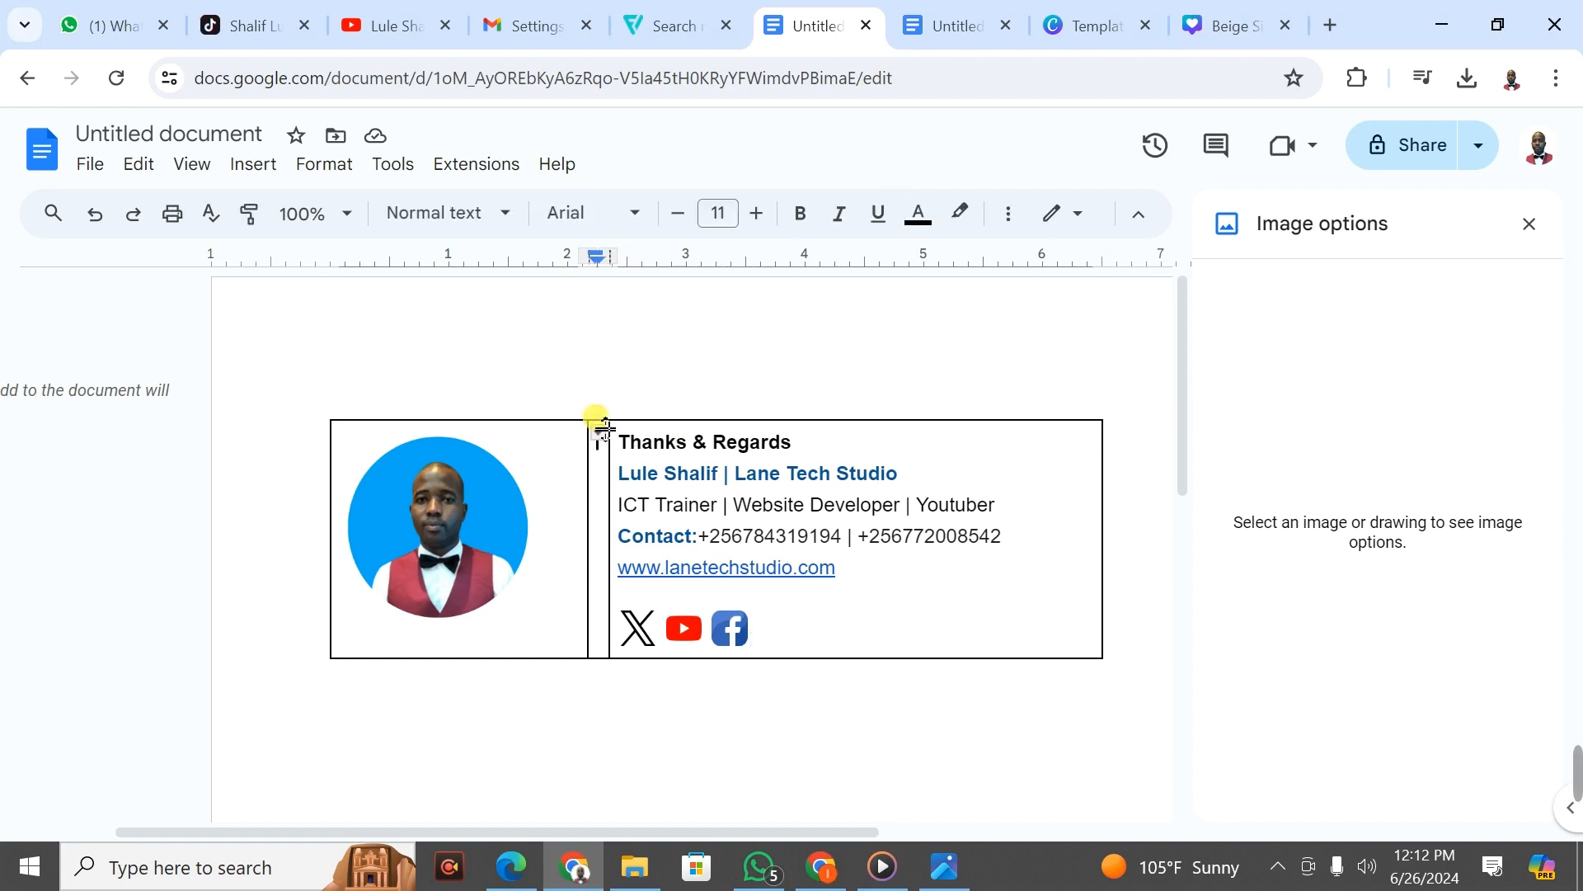
pyautogui.click(598, 419)
pyautogui.click(716, 423)
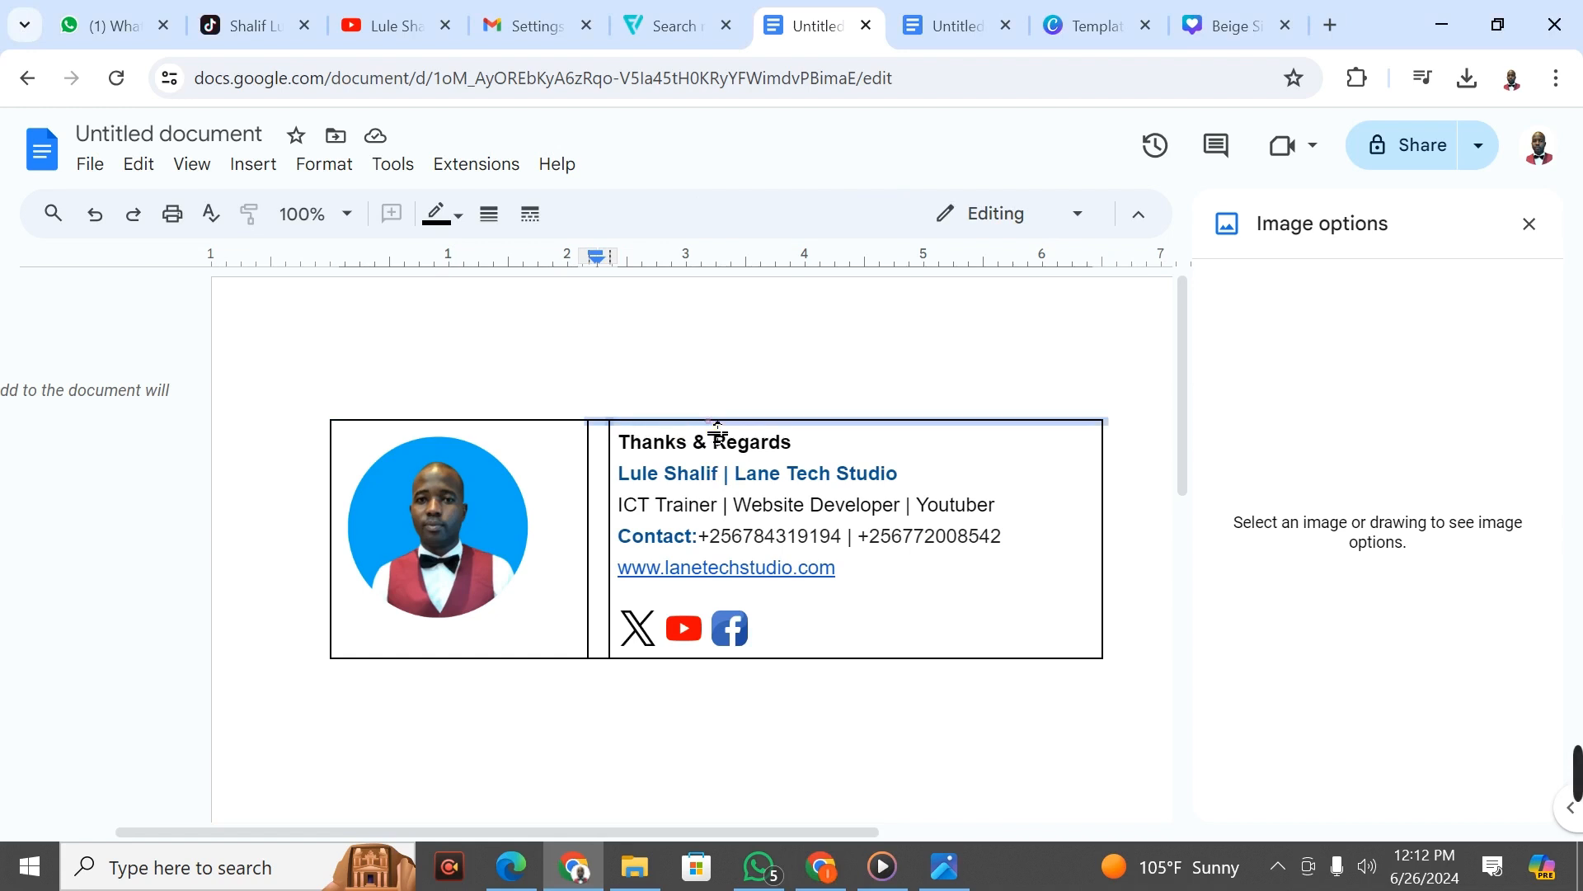
pyautogui.click(548, 421)
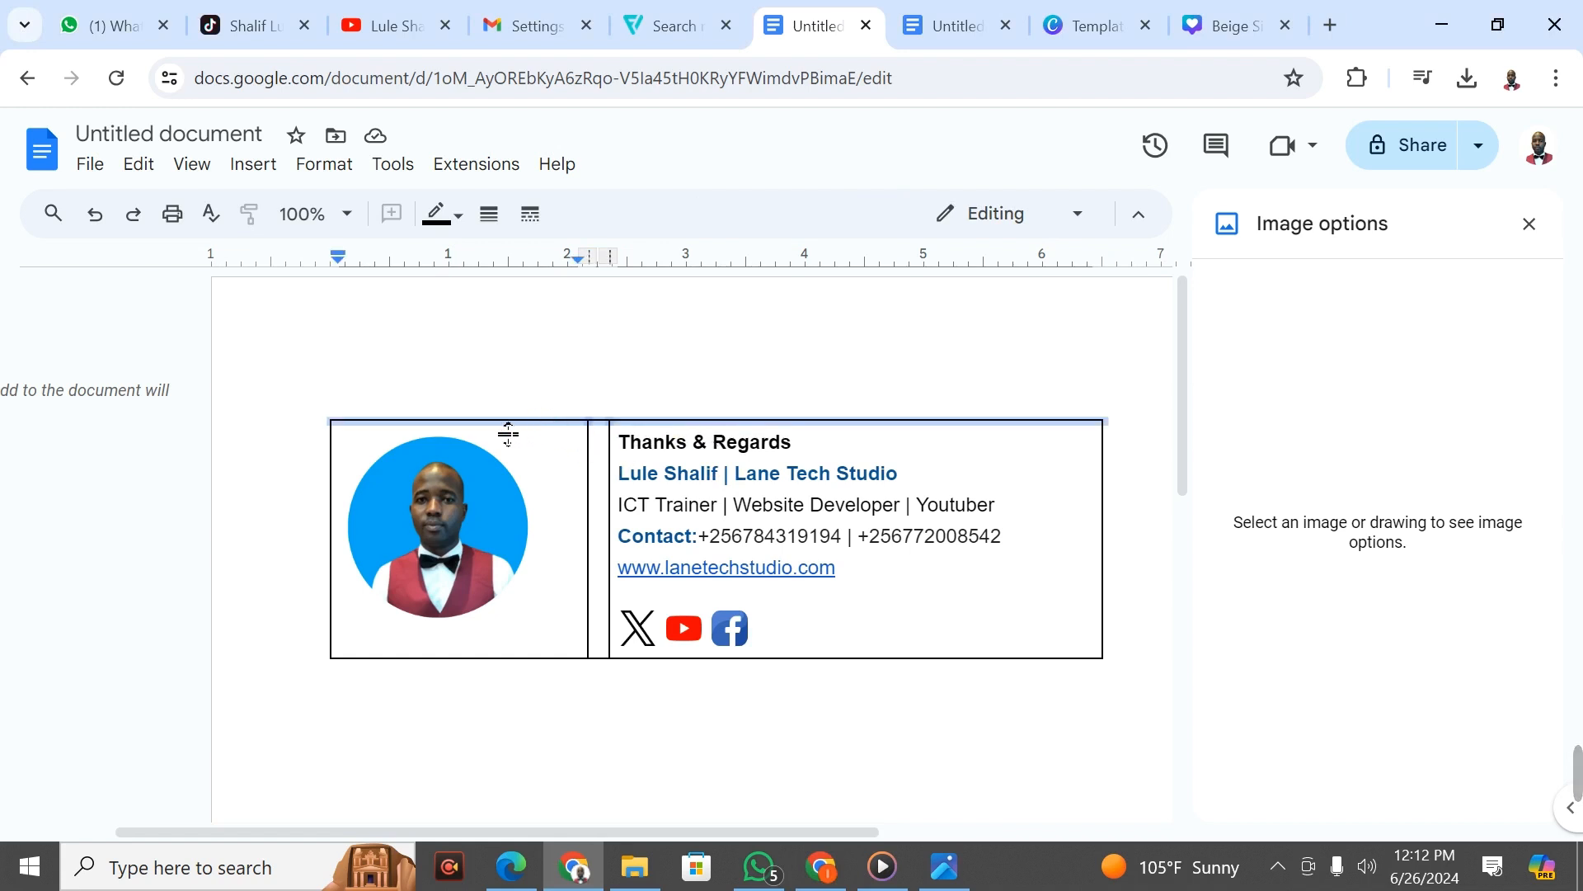
pyautogui.click(333, 481)
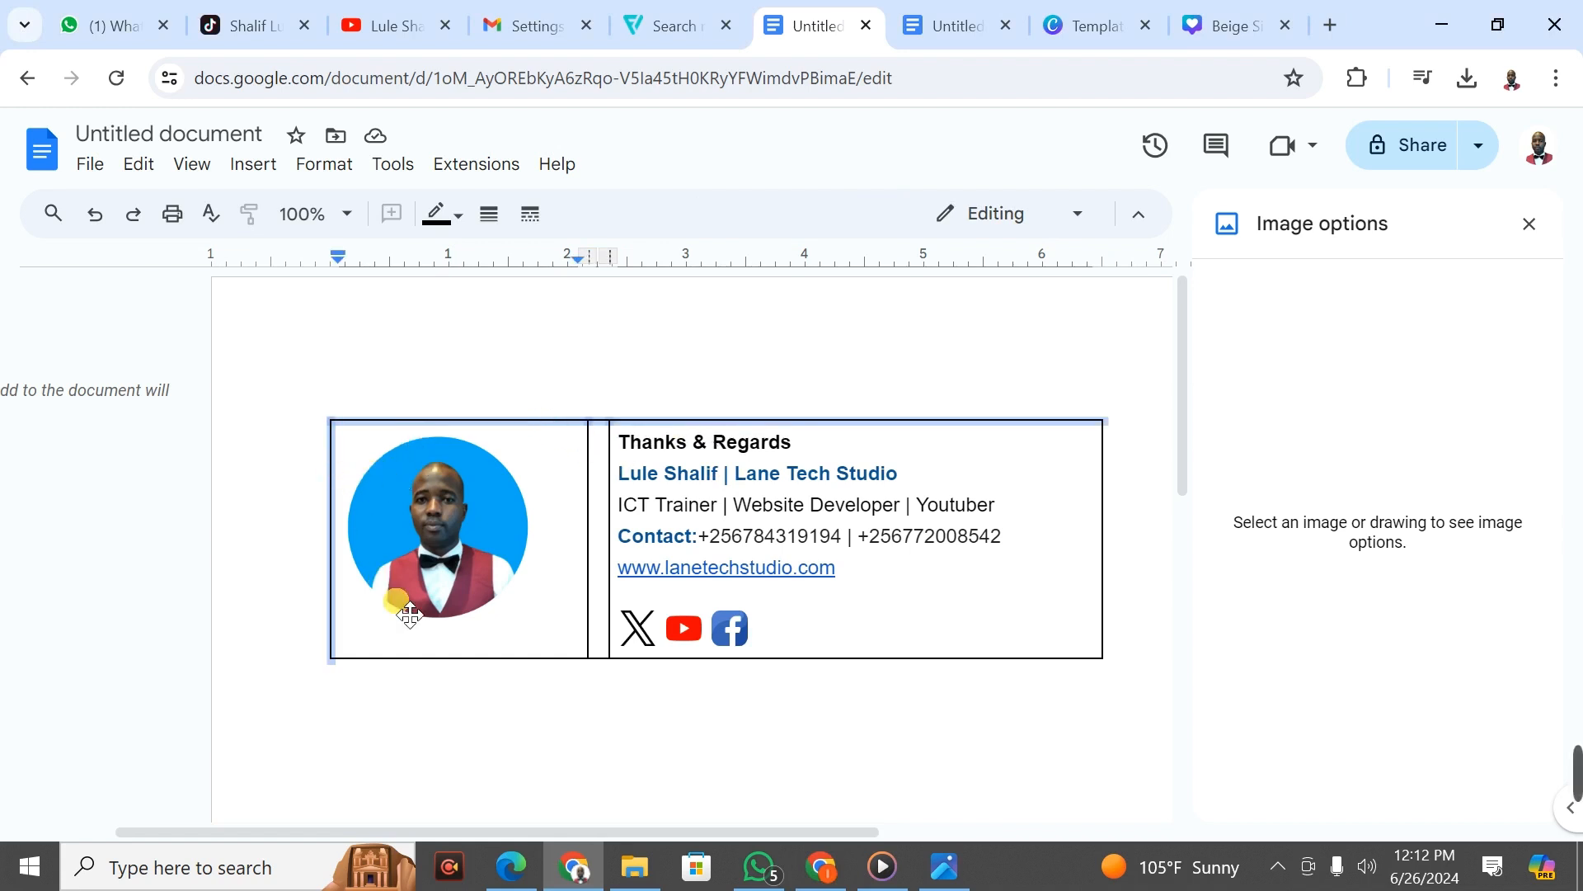
pyautogui.click(436, 660)
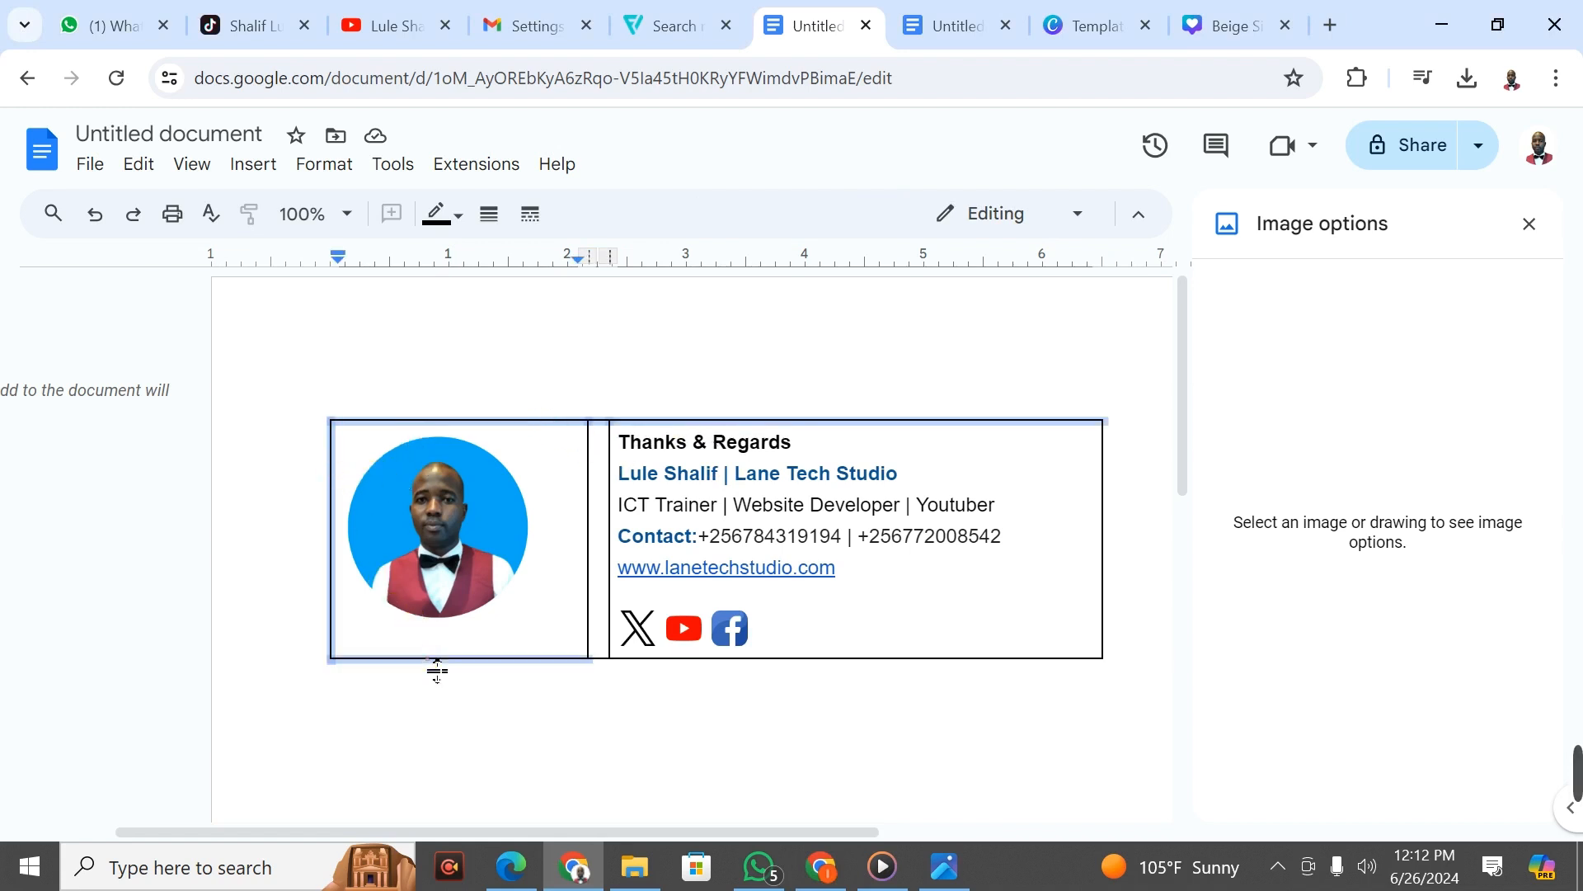
pyautogui.click(598, 581)
pyautogui.click(612, 565)
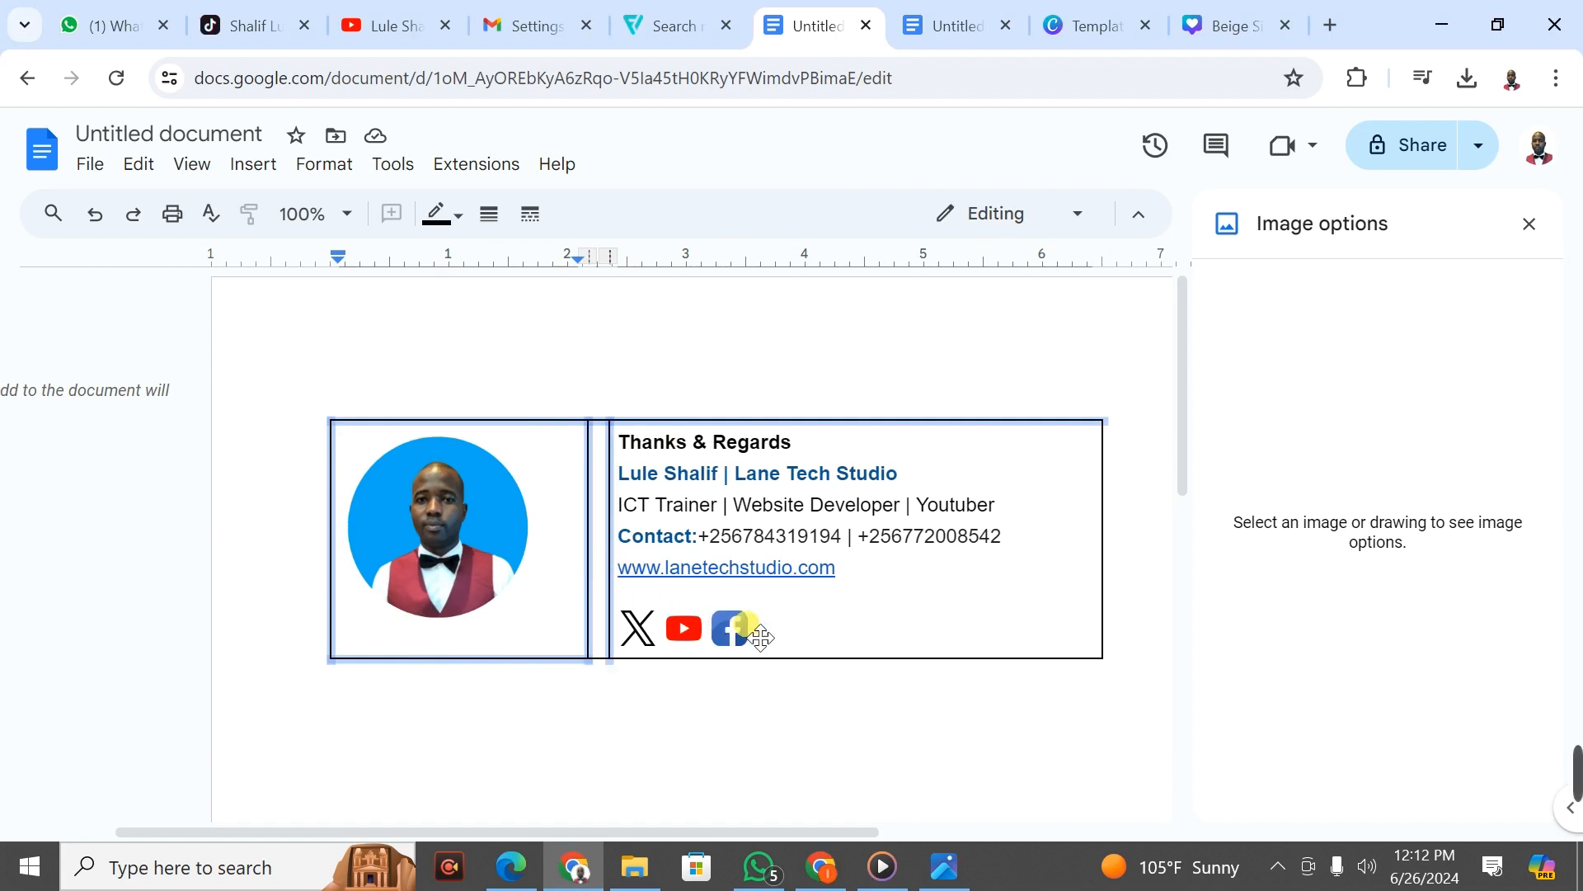
pyautogui.click(827, 663)
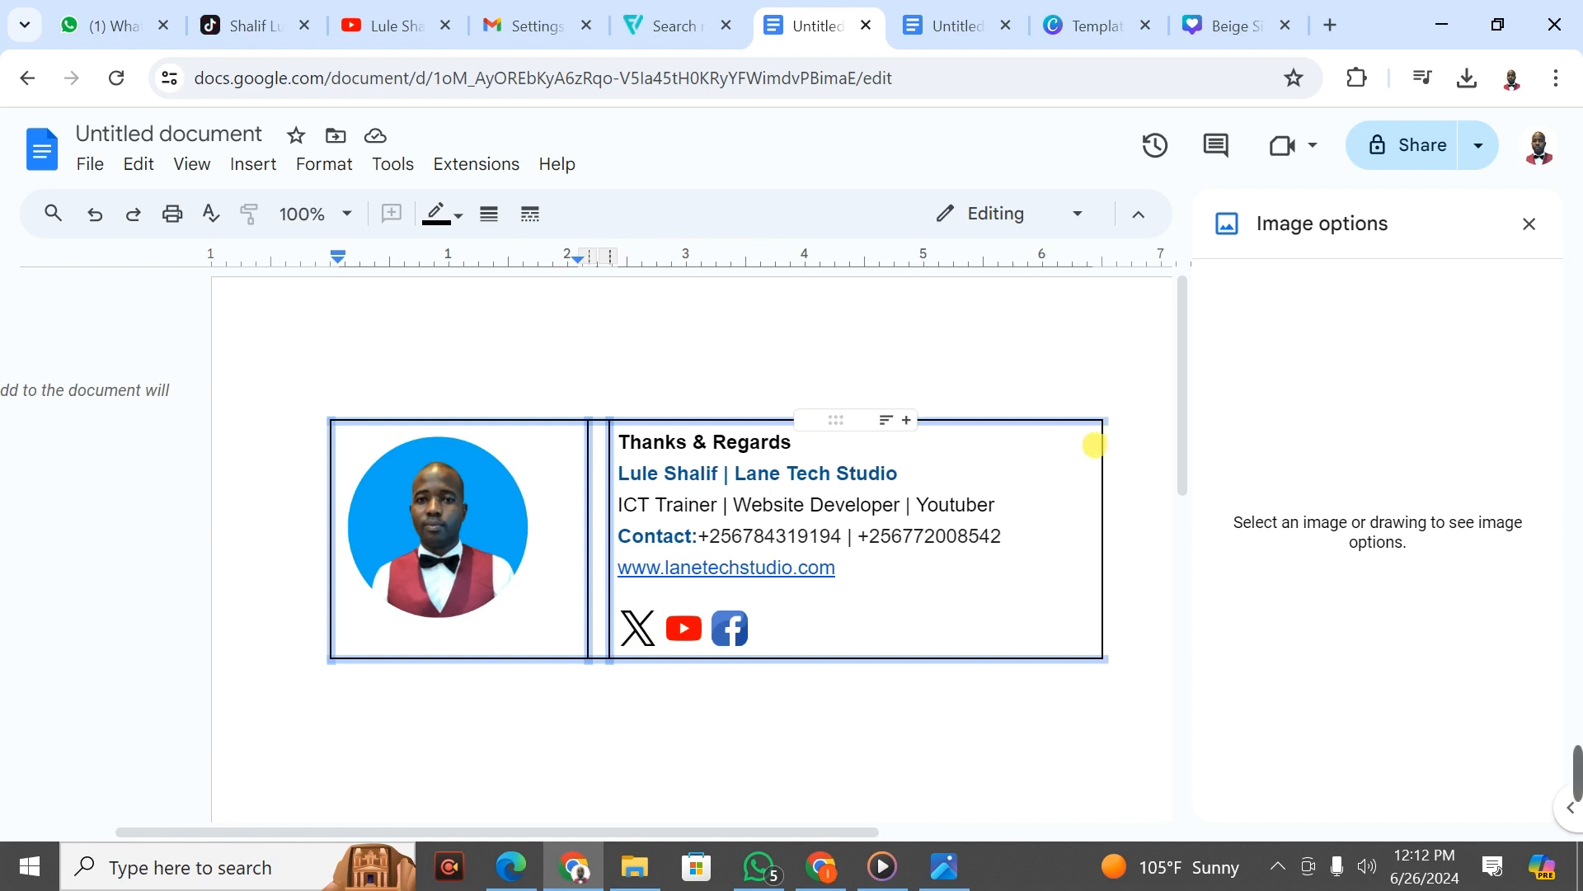
pyautogui.click(1108, 454)
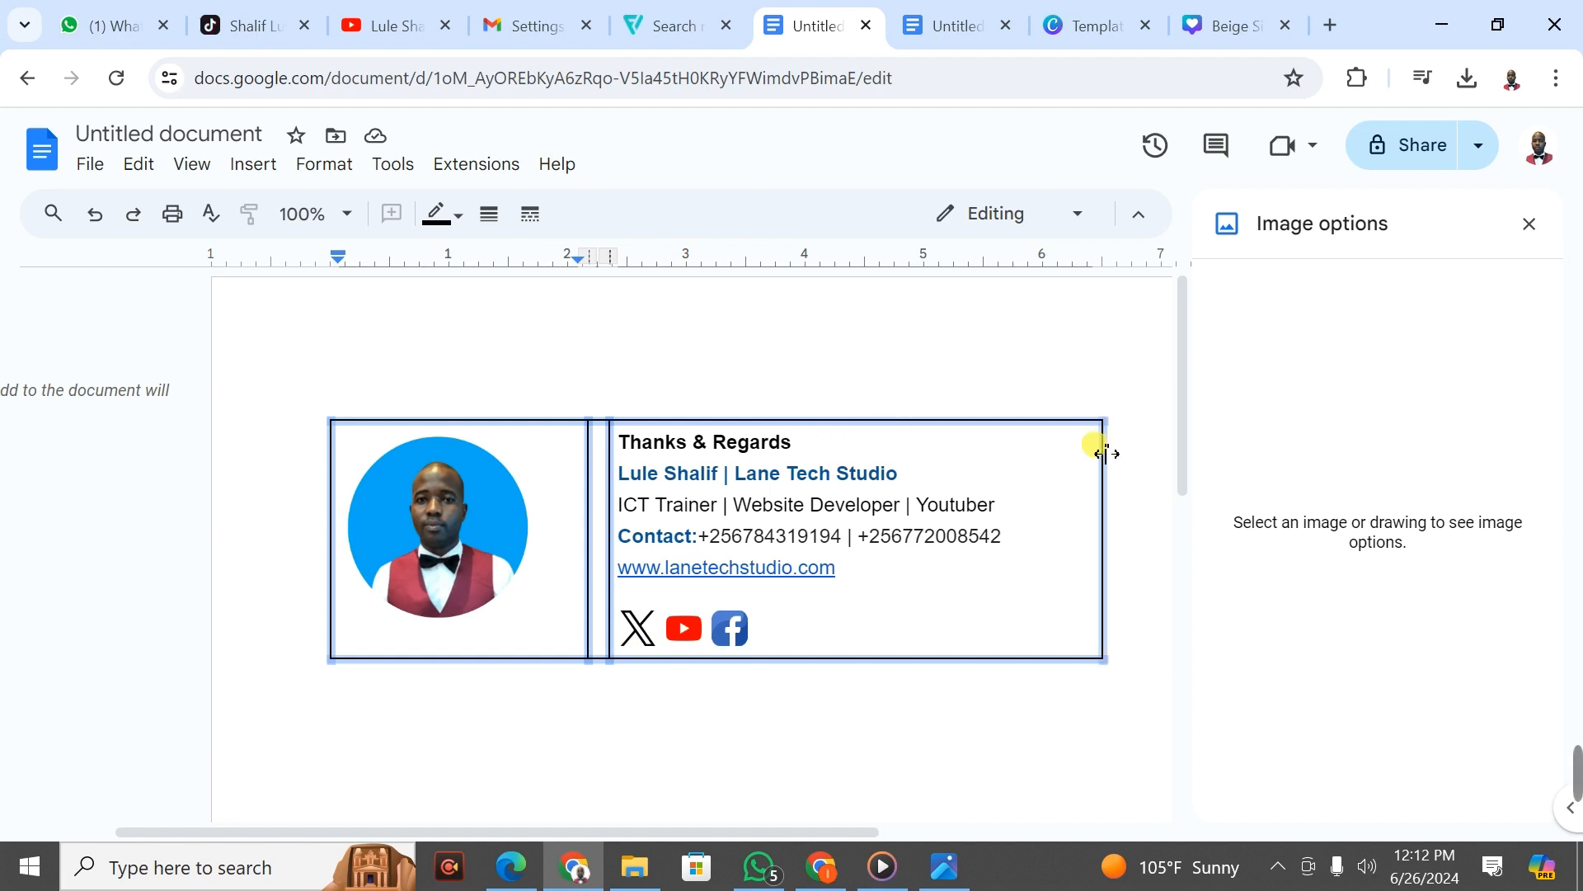
pyautogui.click(490, 216)
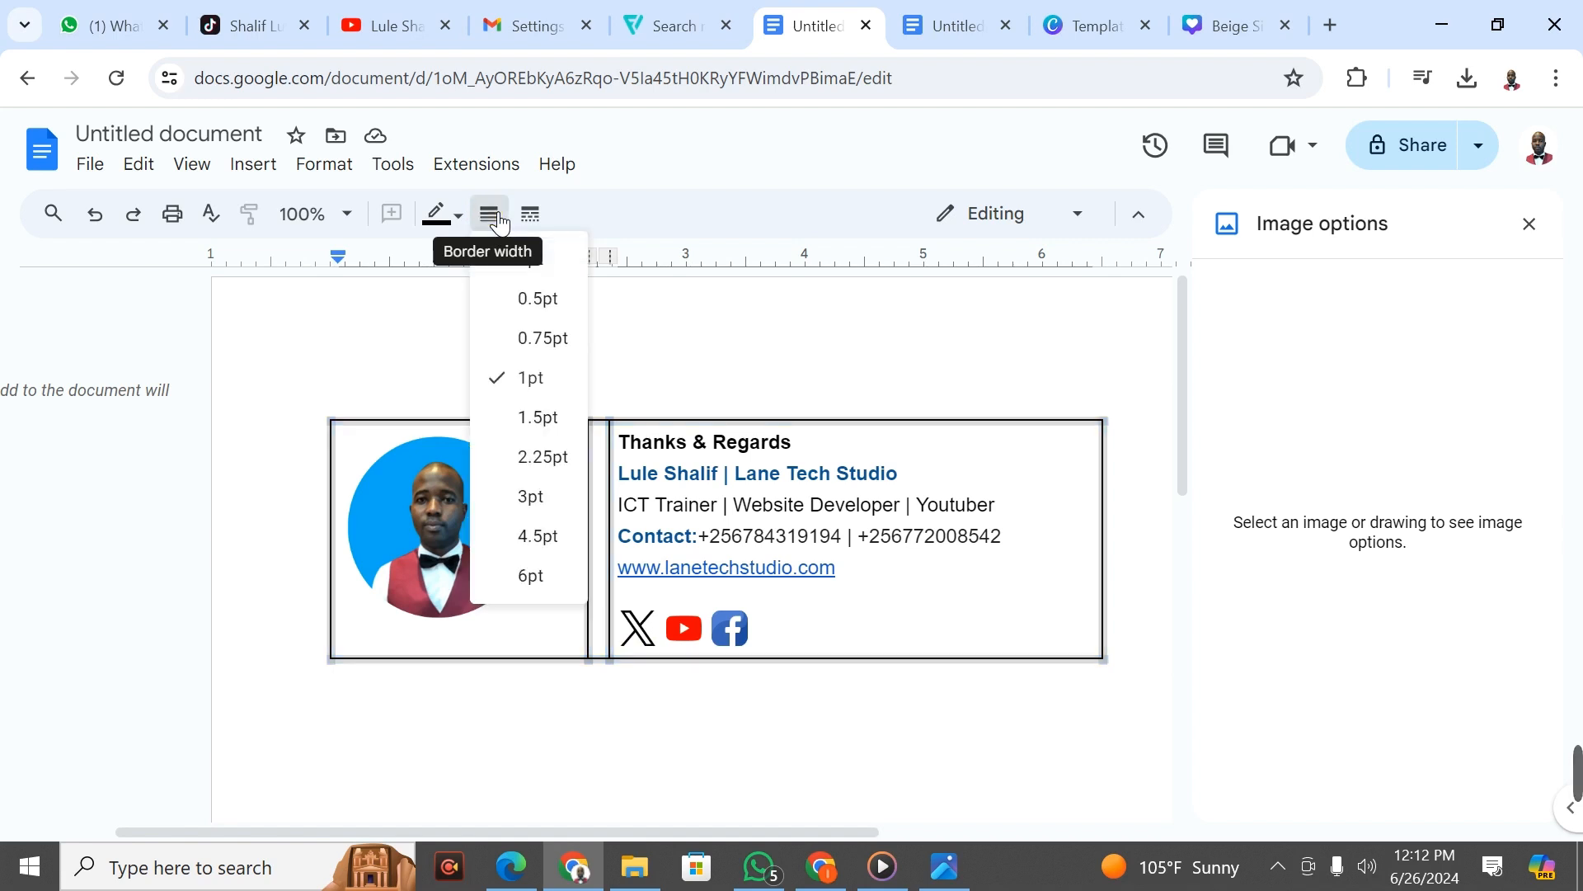
pyautogui.click(565, 262)
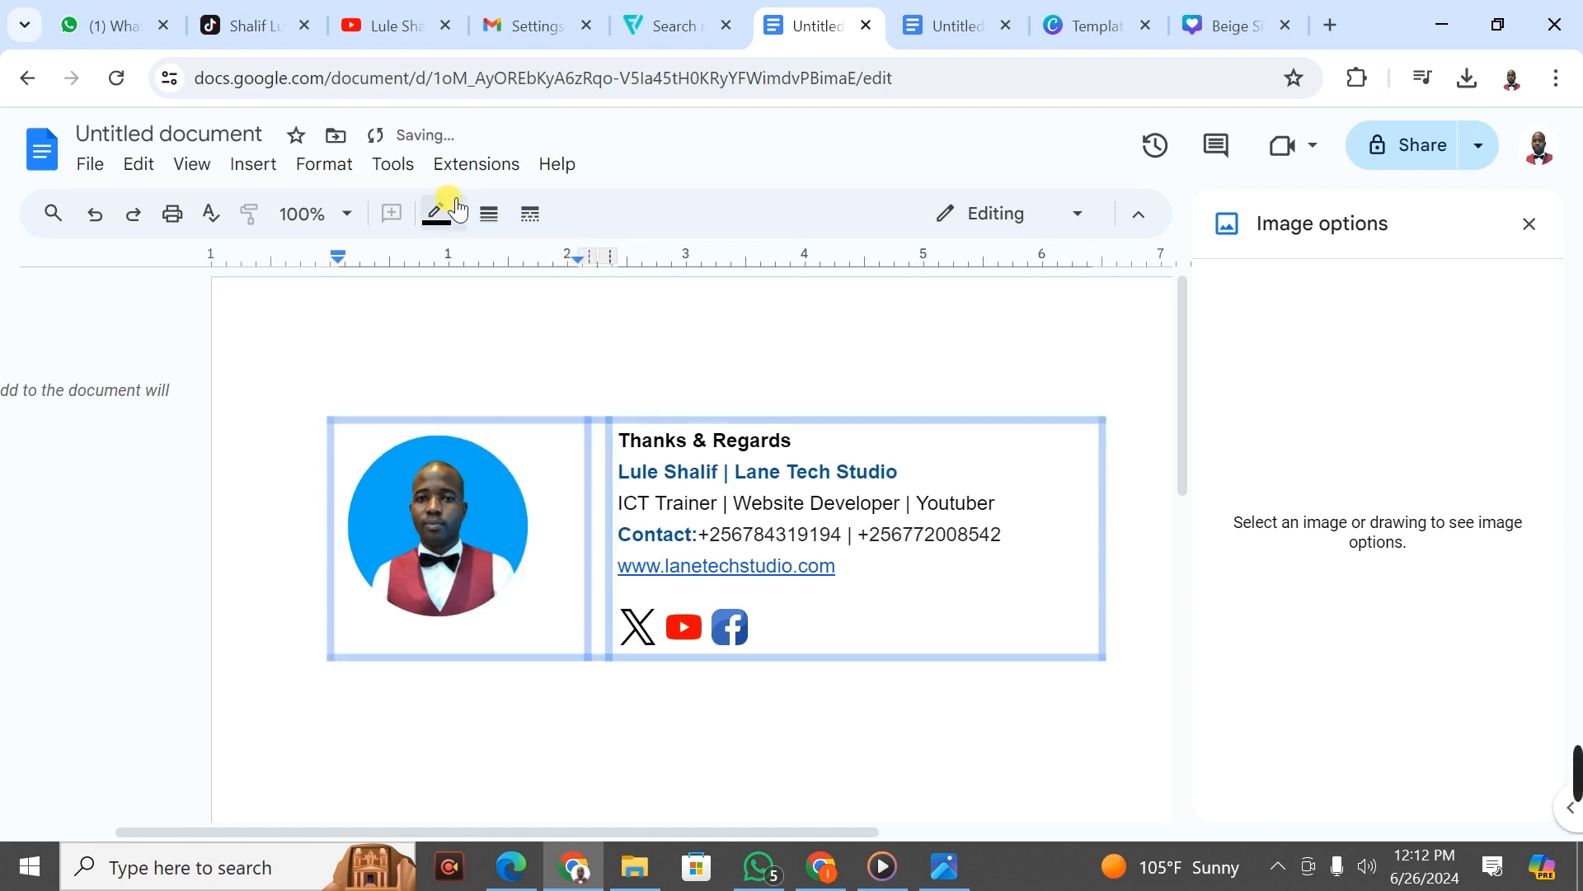
pyautogui.click(492, 215)
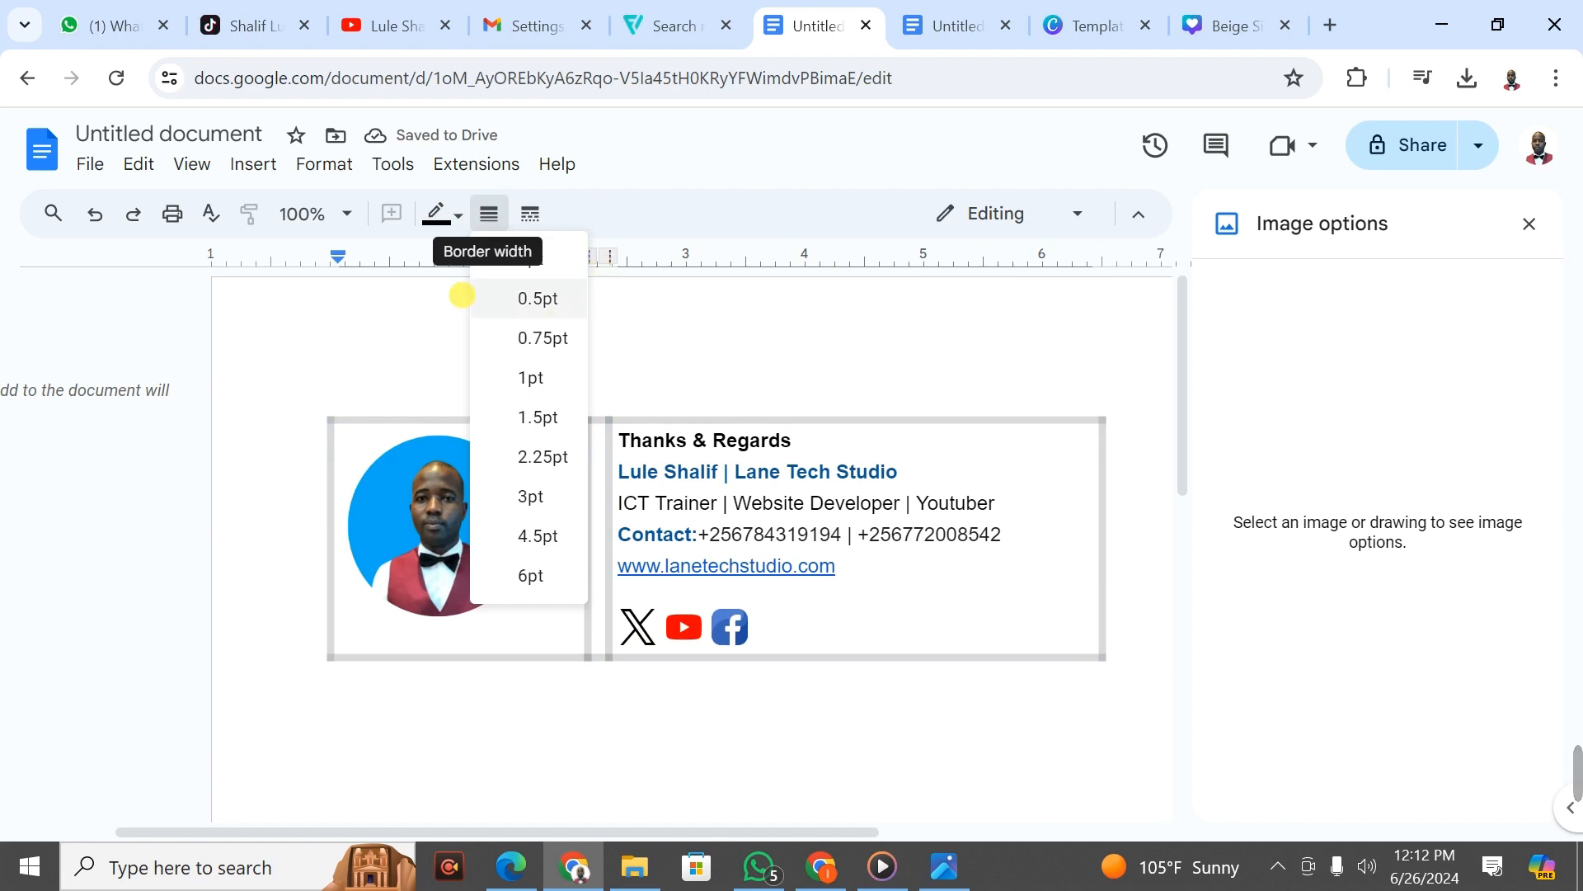
pyautogui.click(560, 261)
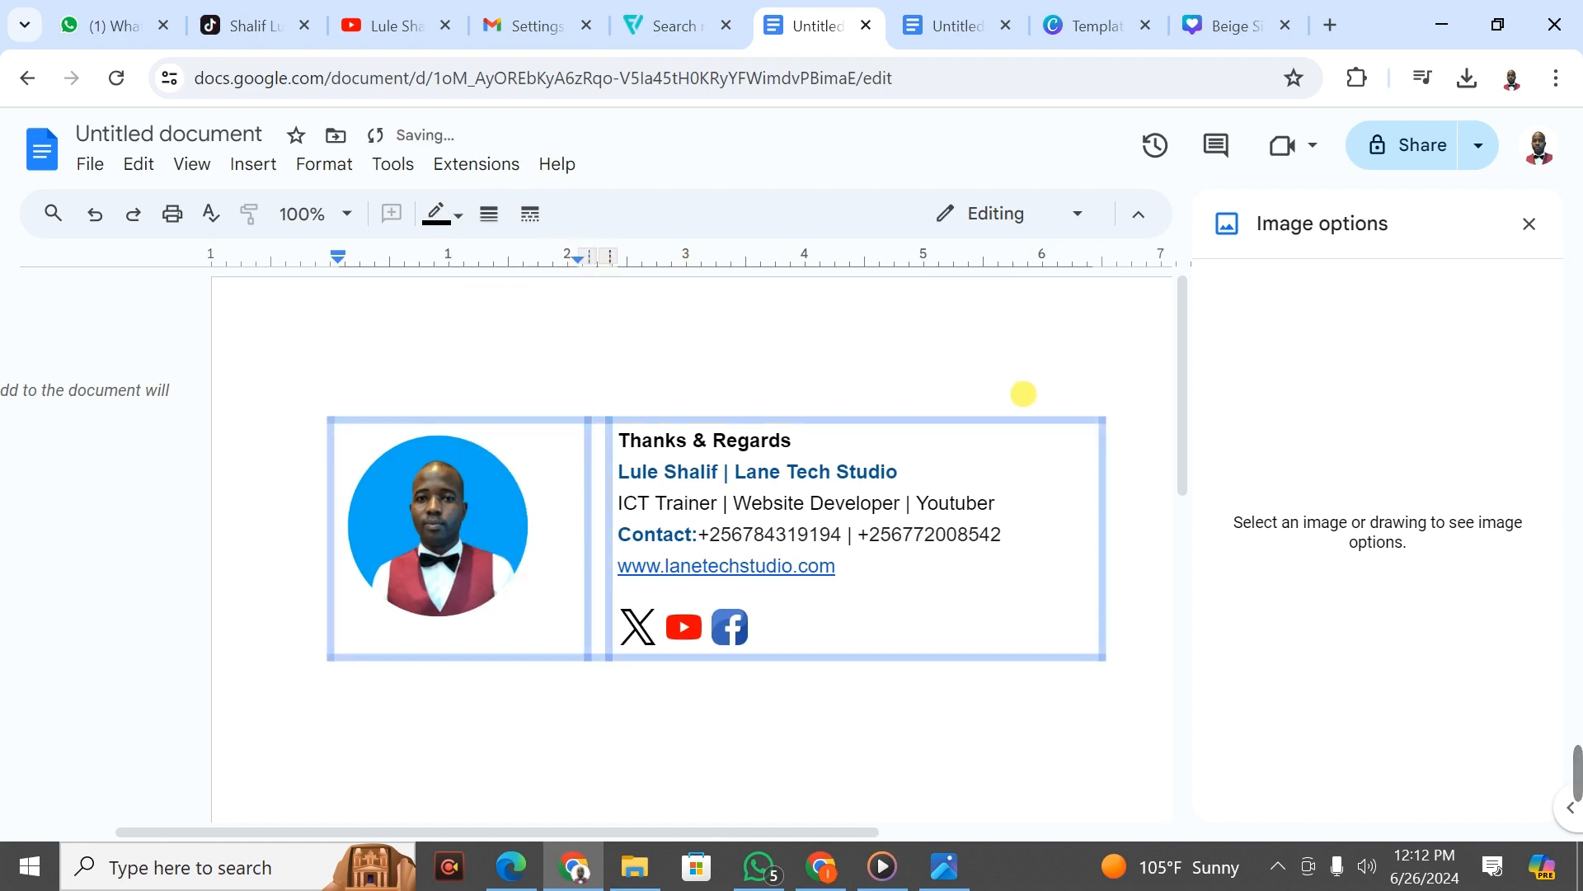
pyautogui.click(1021, 395)
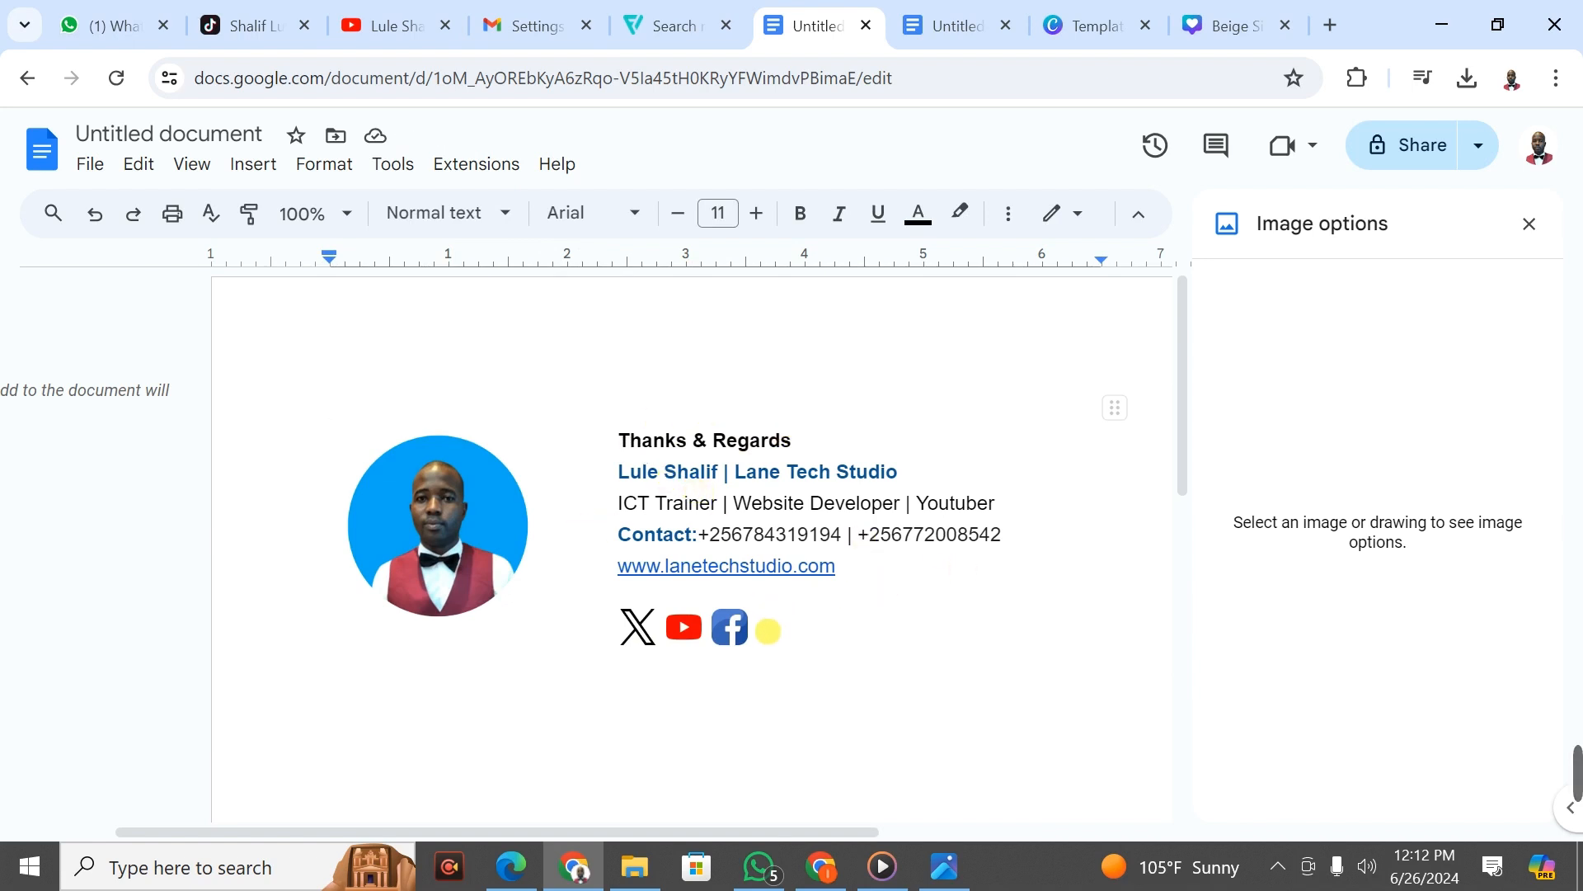
# Select the whole signature table, from the social icons back to the profile picture, and copy it
pyautogui.click(766, 631)
pyautogui.moveTo(757, 628); pyautogui.dragTo(418, 476)
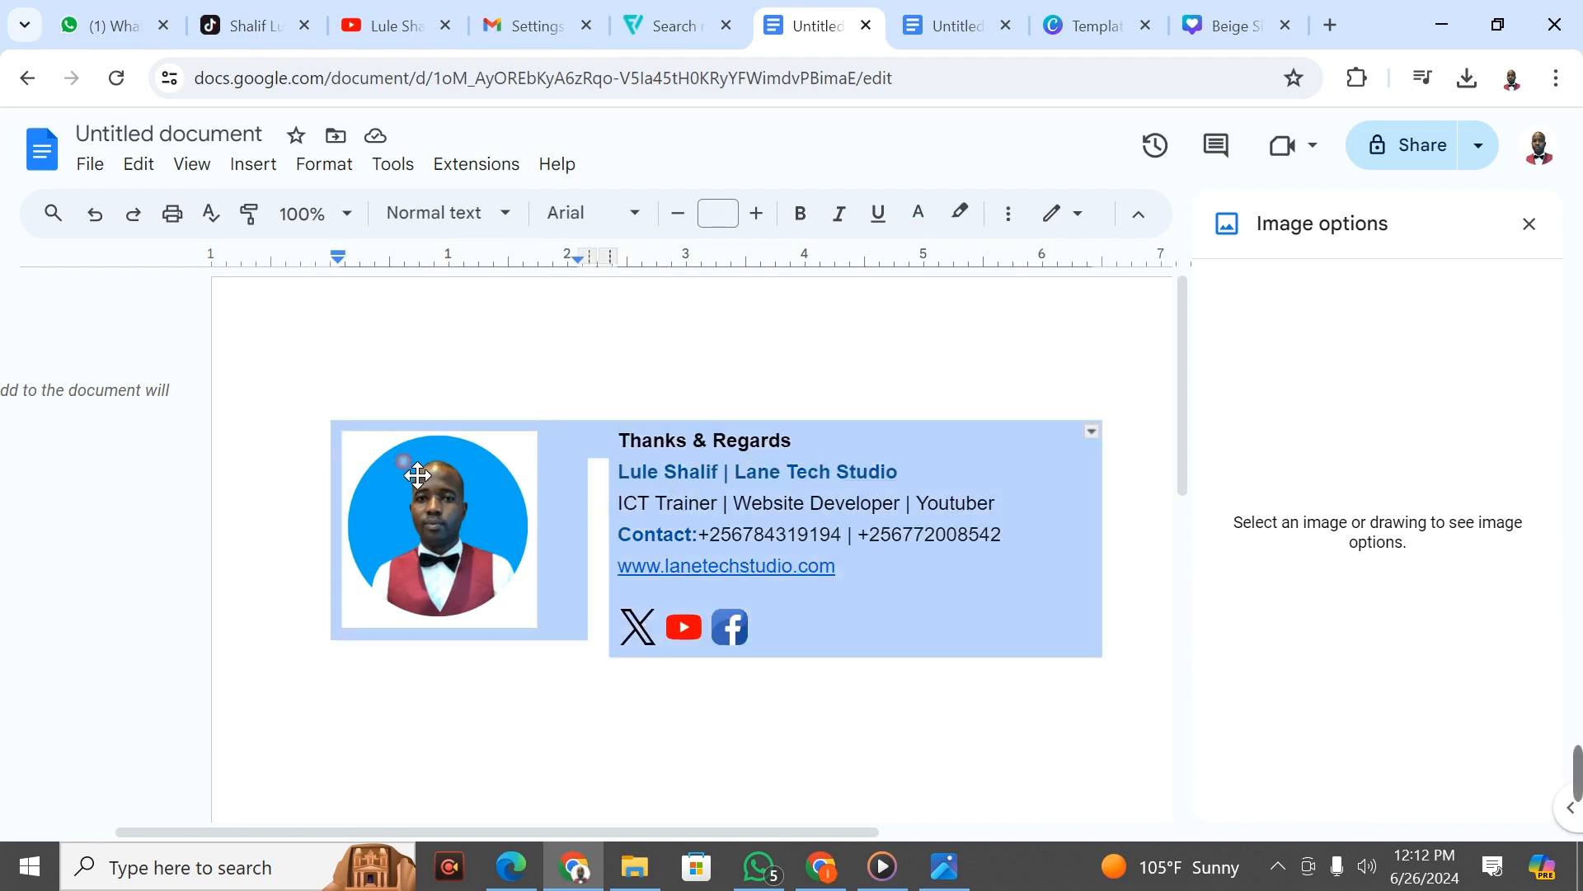
pyautogui.rightClick(418, 475)
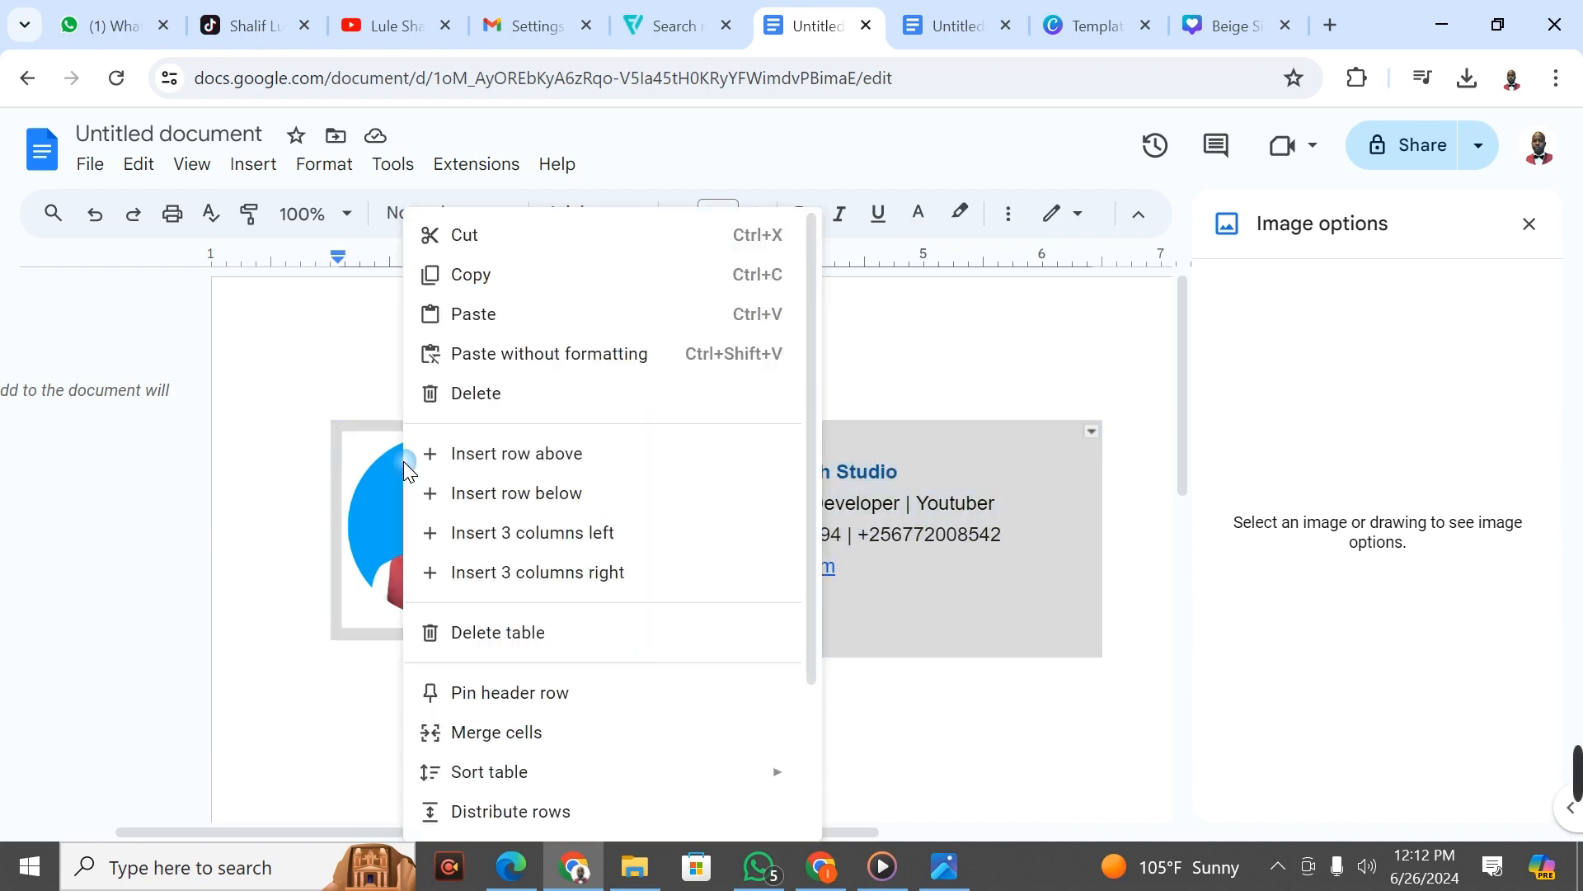
pyautogui.click(519, 275)
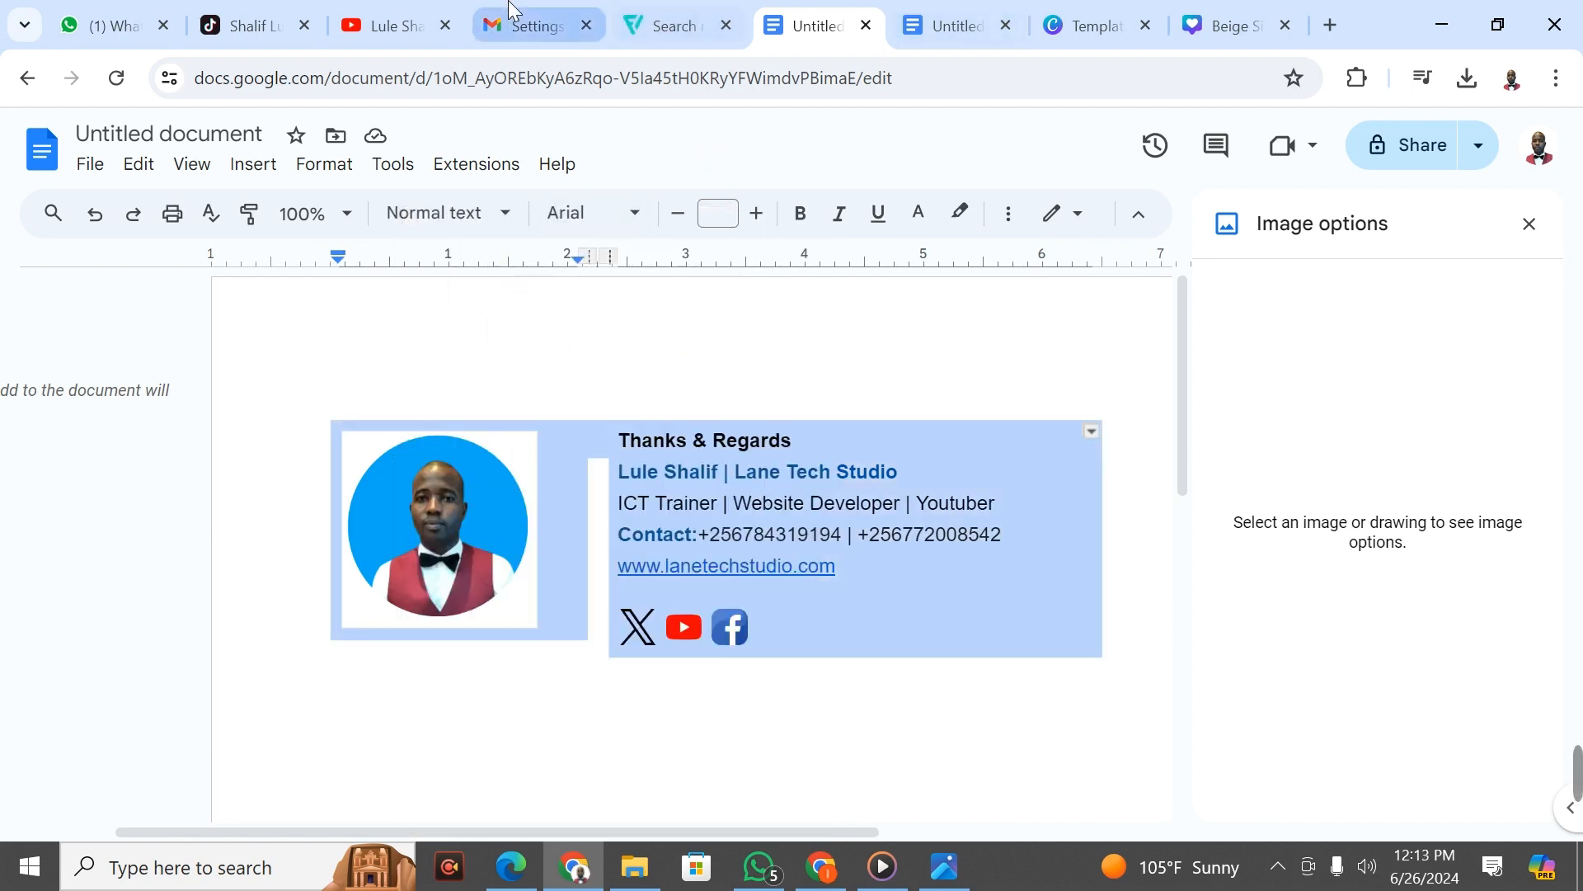
# Switch to the Gmail settings, paste the copied table into the empty signature editor and save the changes
pyautogui.click(528, 25)
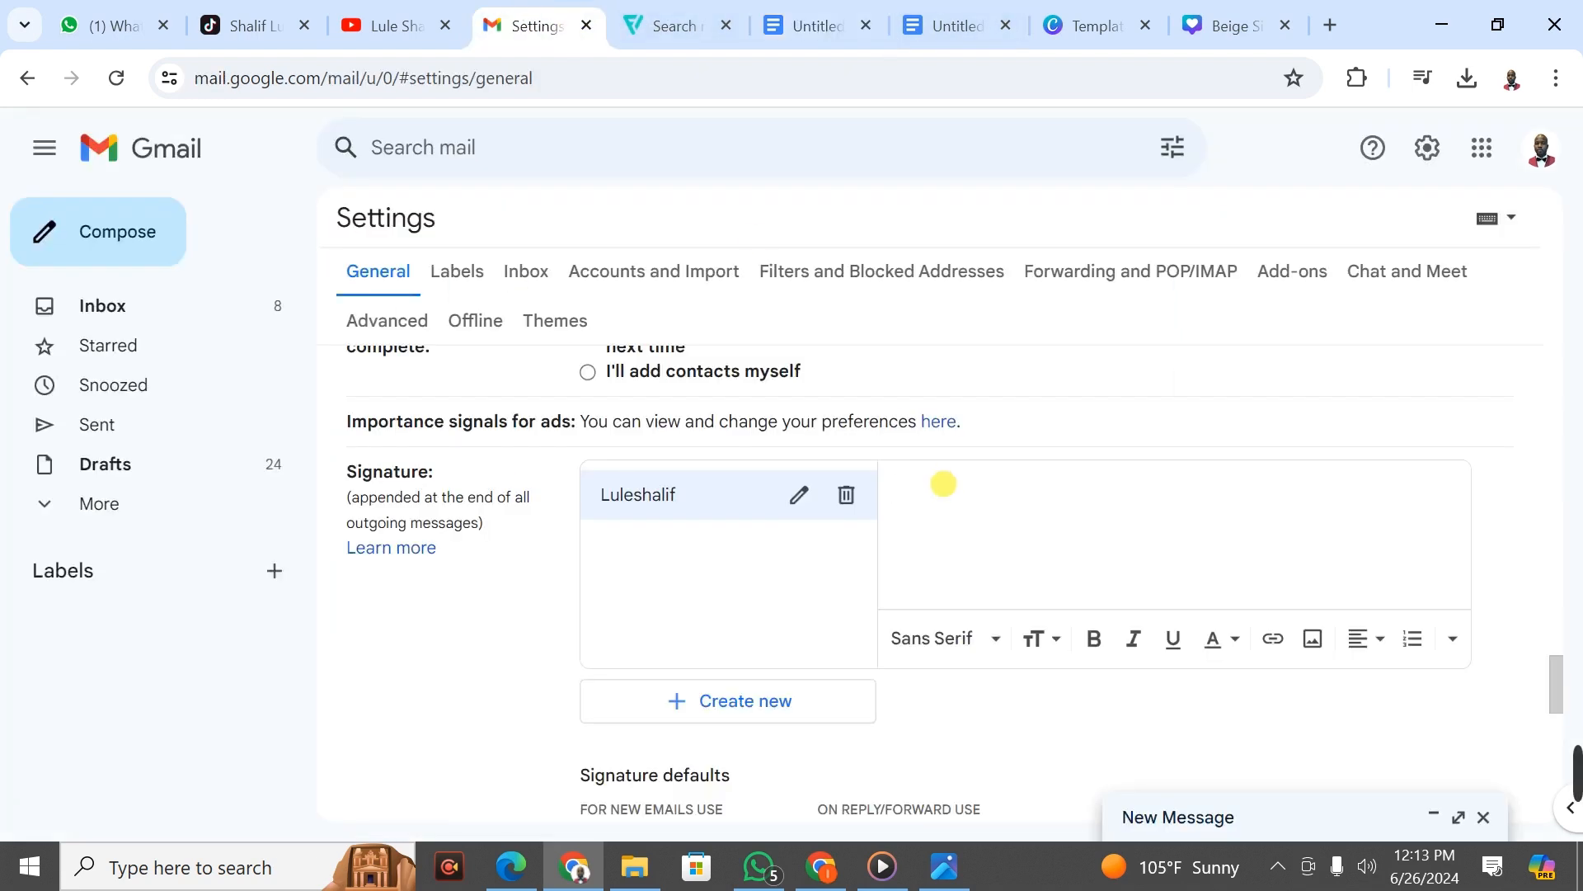
pyautogui.click(943, 483)
pyautogui.hotkey('ctrl', 'v')
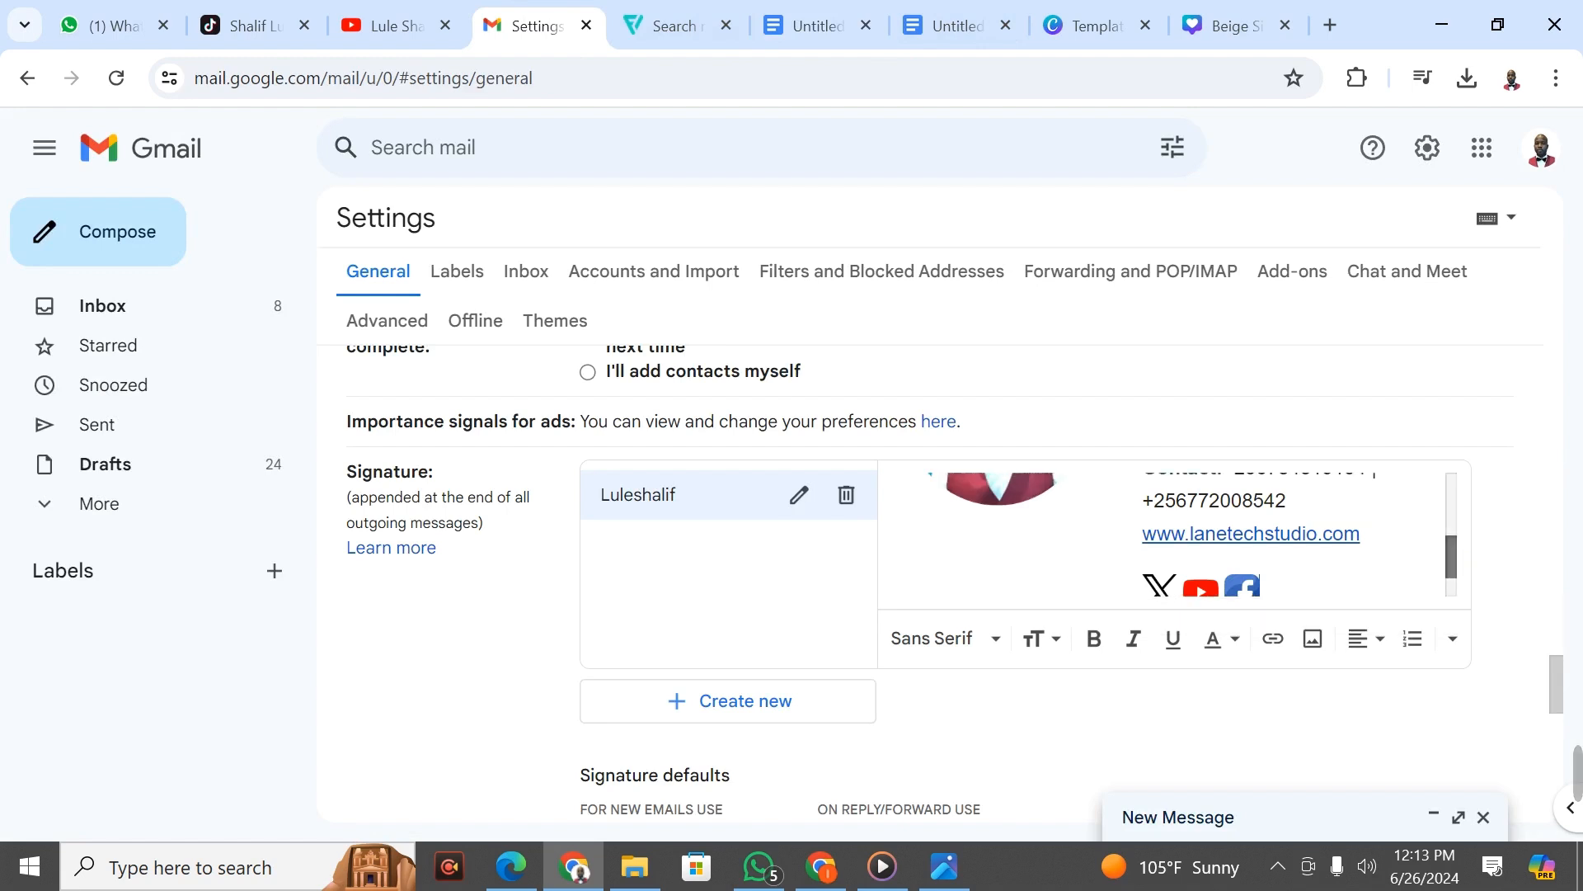
pyautogui.moveTo(1451, 557)
pyautogui.mouseDown()
pyautogui.moveTo(1452, 493)
pyautogui.moveTo(1457, 602)
pyautogui.mouseUp()
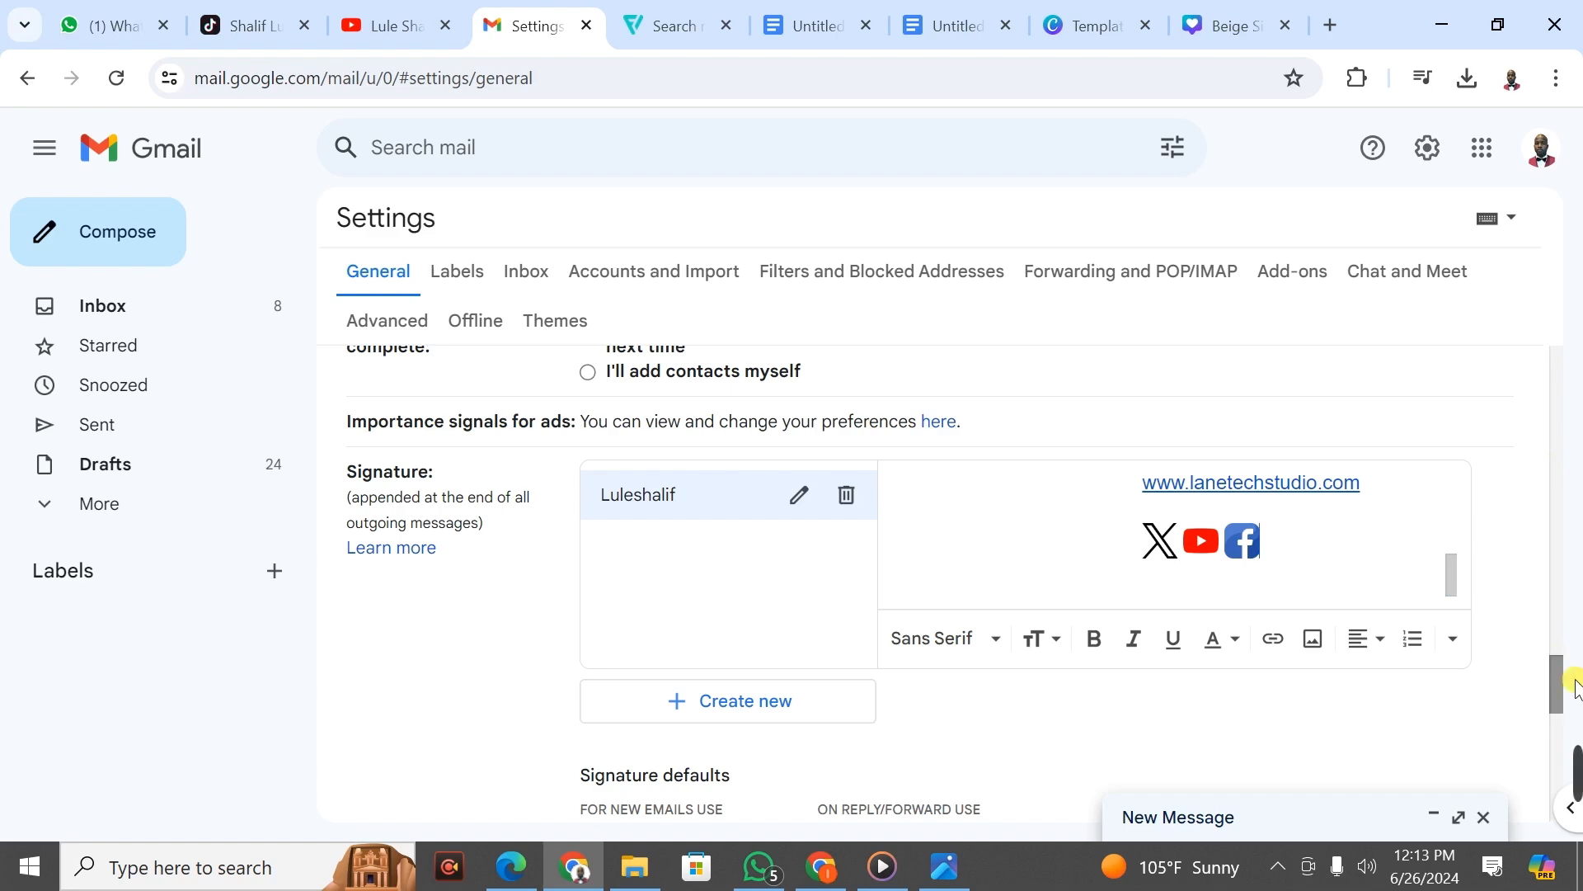
pyautogui.moveTo(1556, 680); pyautogui.dragTo(1558, 793)
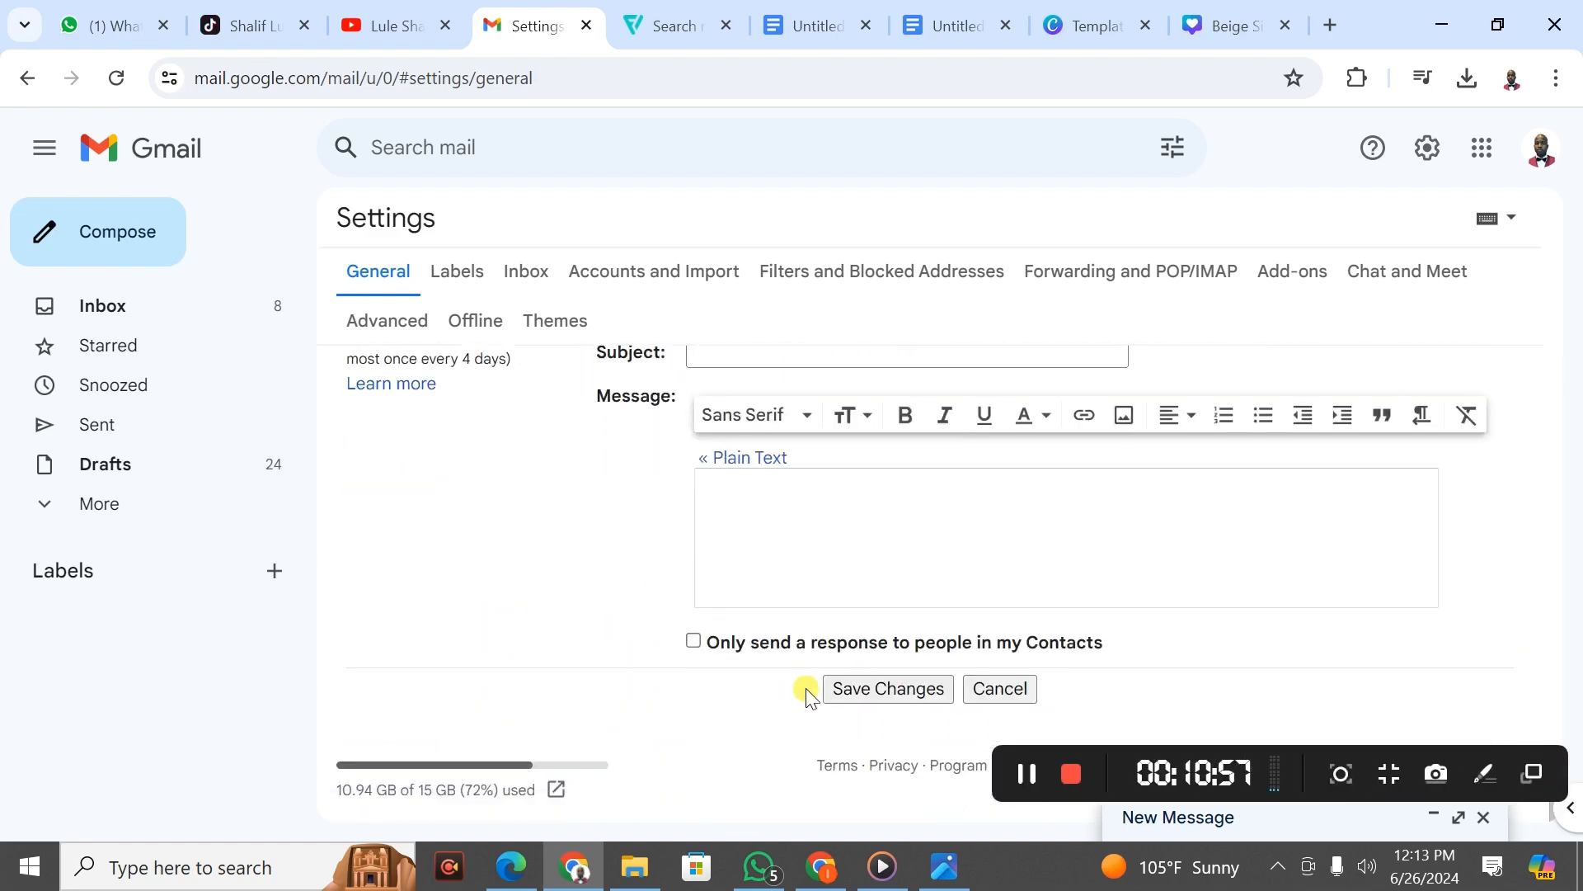
pyautogui.click(875, 693)
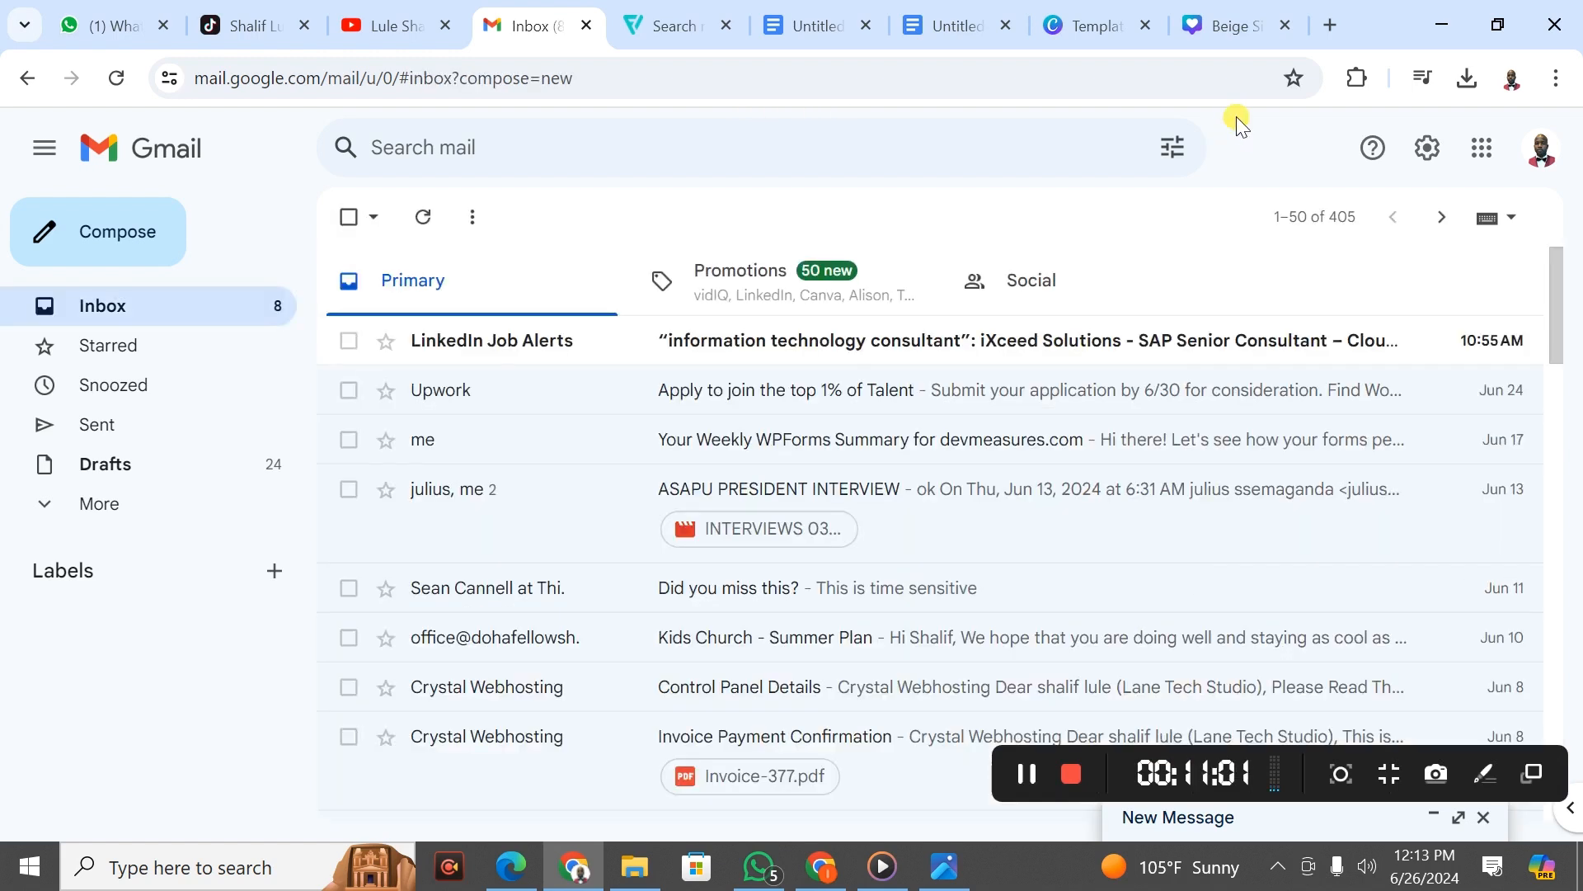
# Open a new message to check whether the signature is inserted, and close it again
pyautogui.click(118, 235)
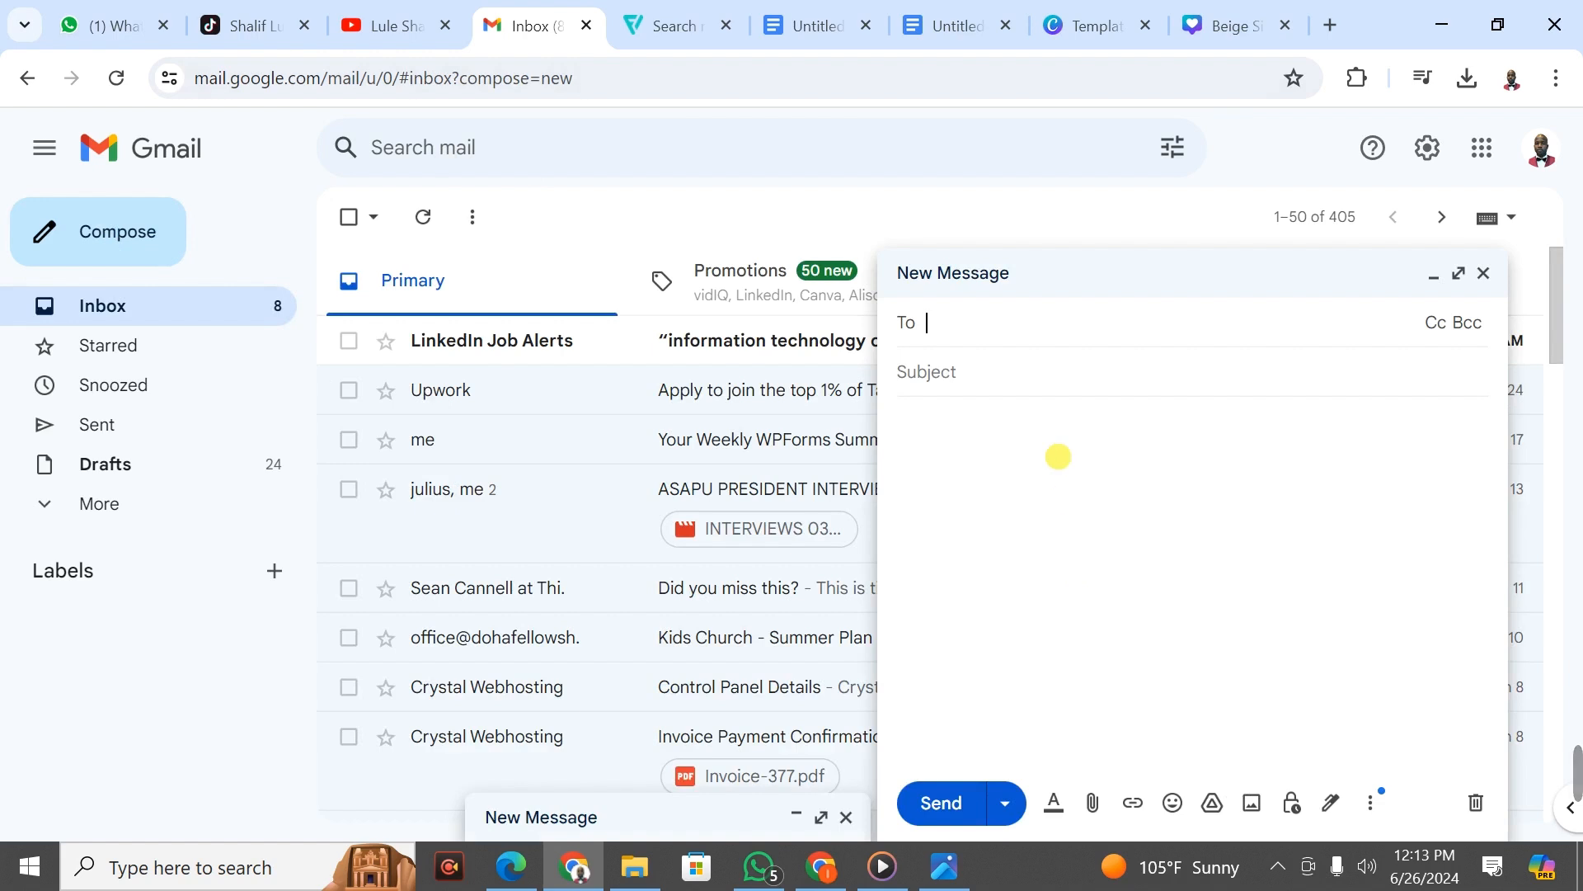
pyautogui.click(1483, 273)
# In the full Gmail settings, make the saved signature the default for new emails and for replies and forwards, and save the changes
pyautogui.click(1428, 147)
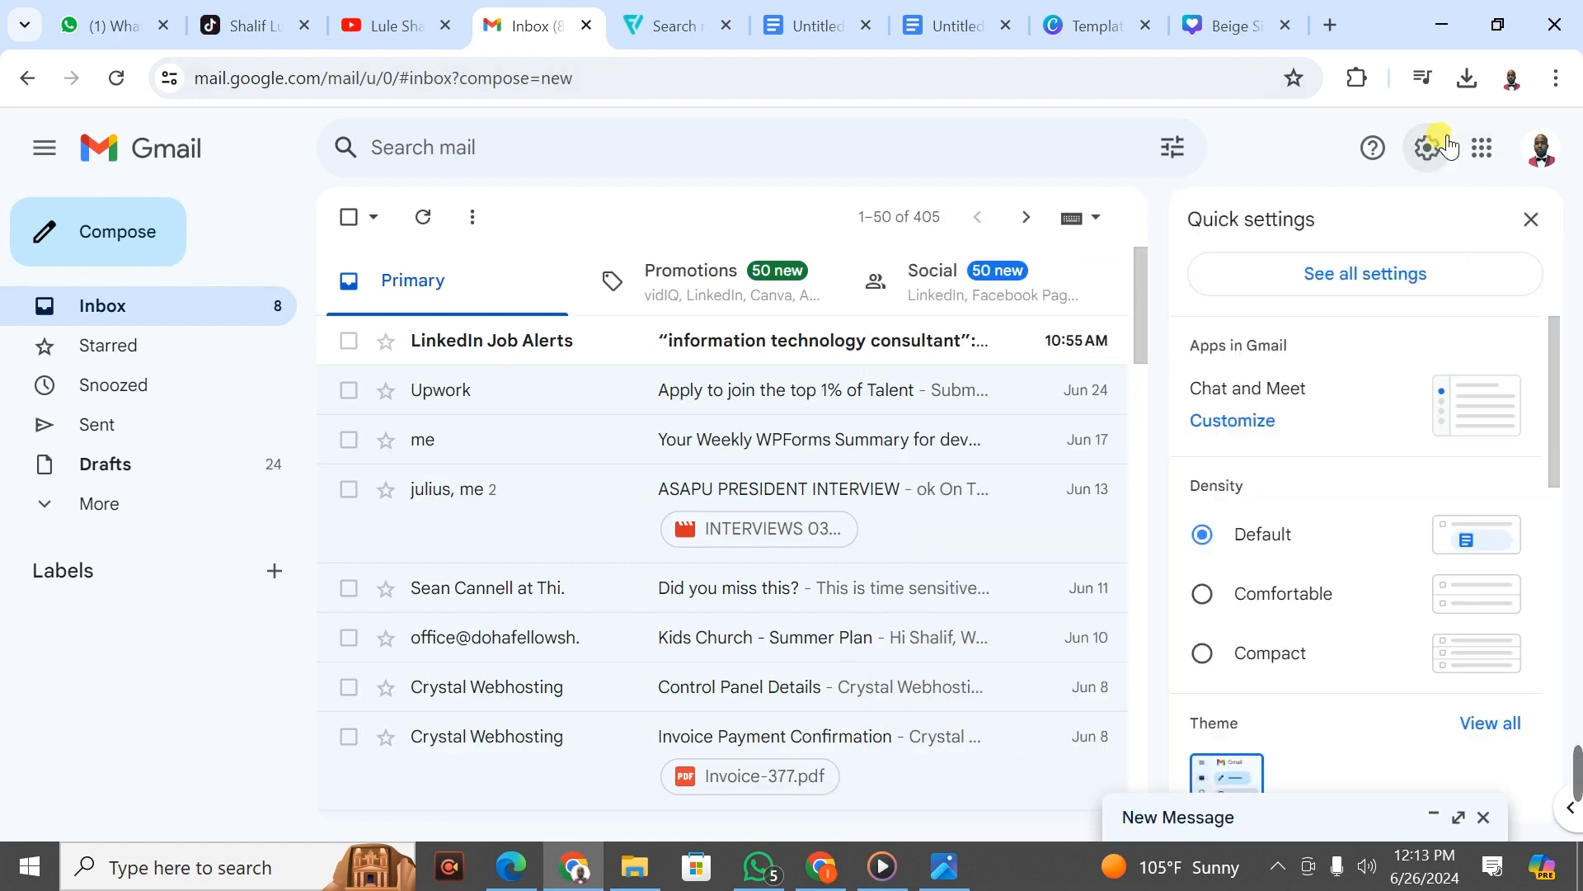
pyautogui.click(1354, 285)
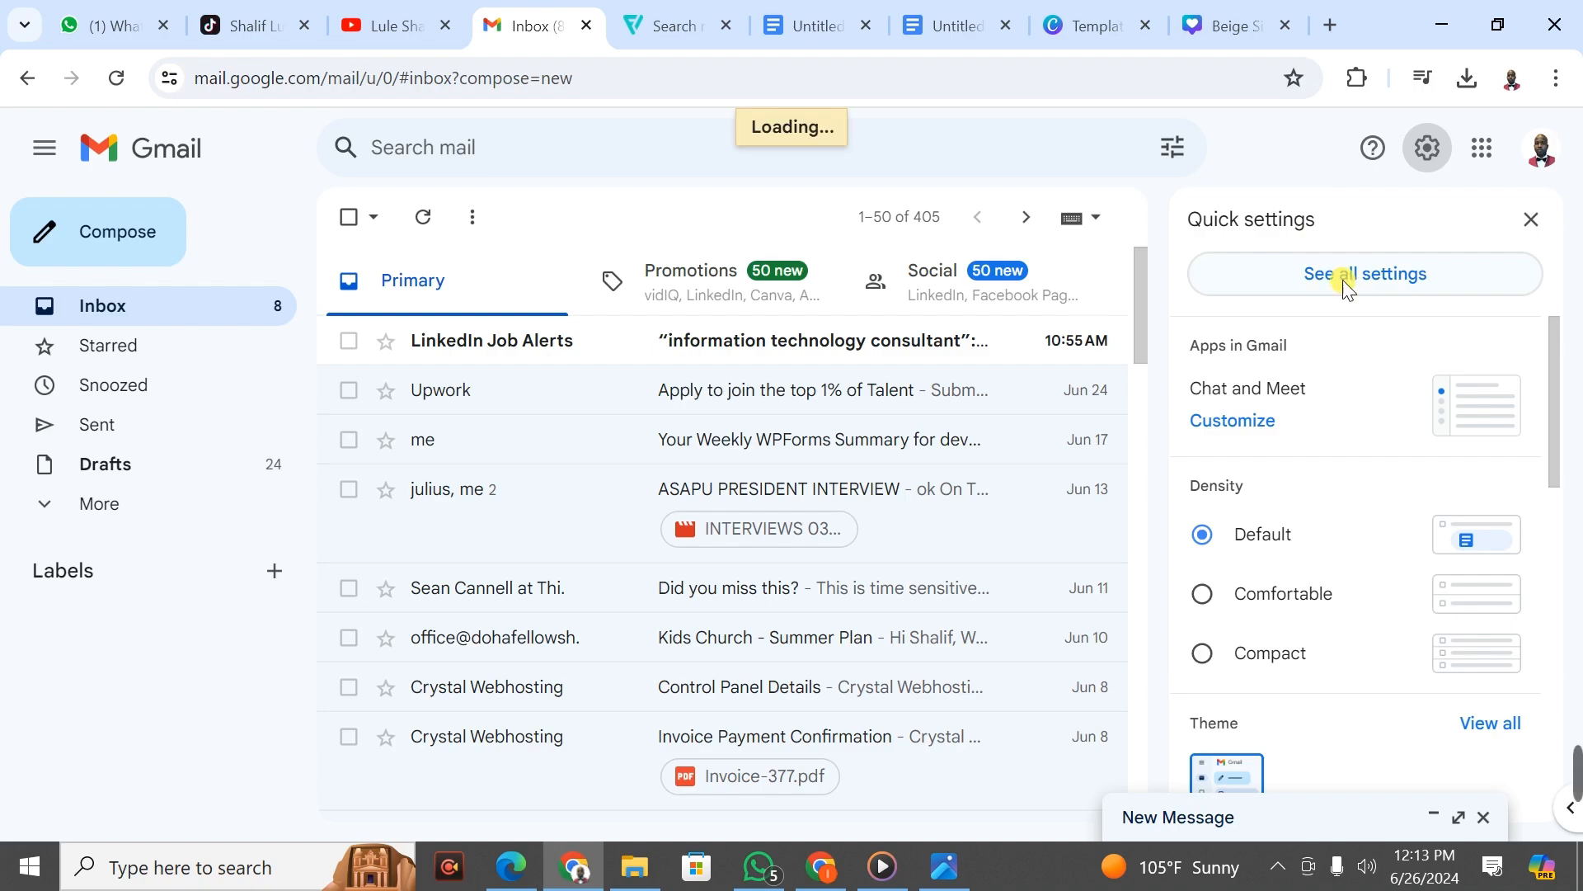
pyautogui.moveTo(1557, 355); pyautogui.dragTo(1575, 680)
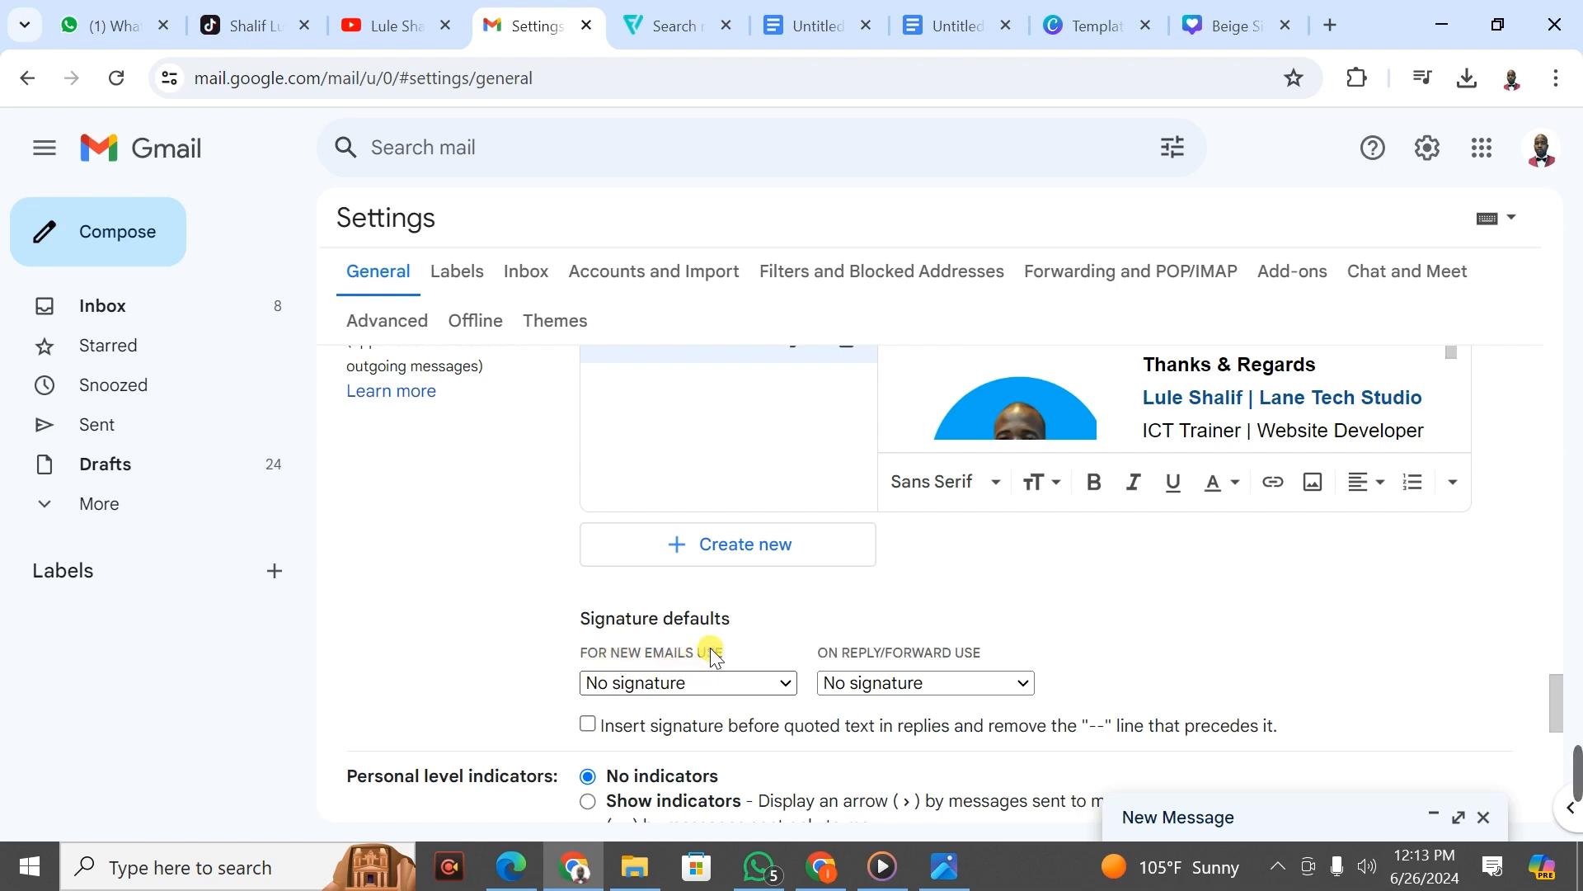
pyautogui.click(754, 685)
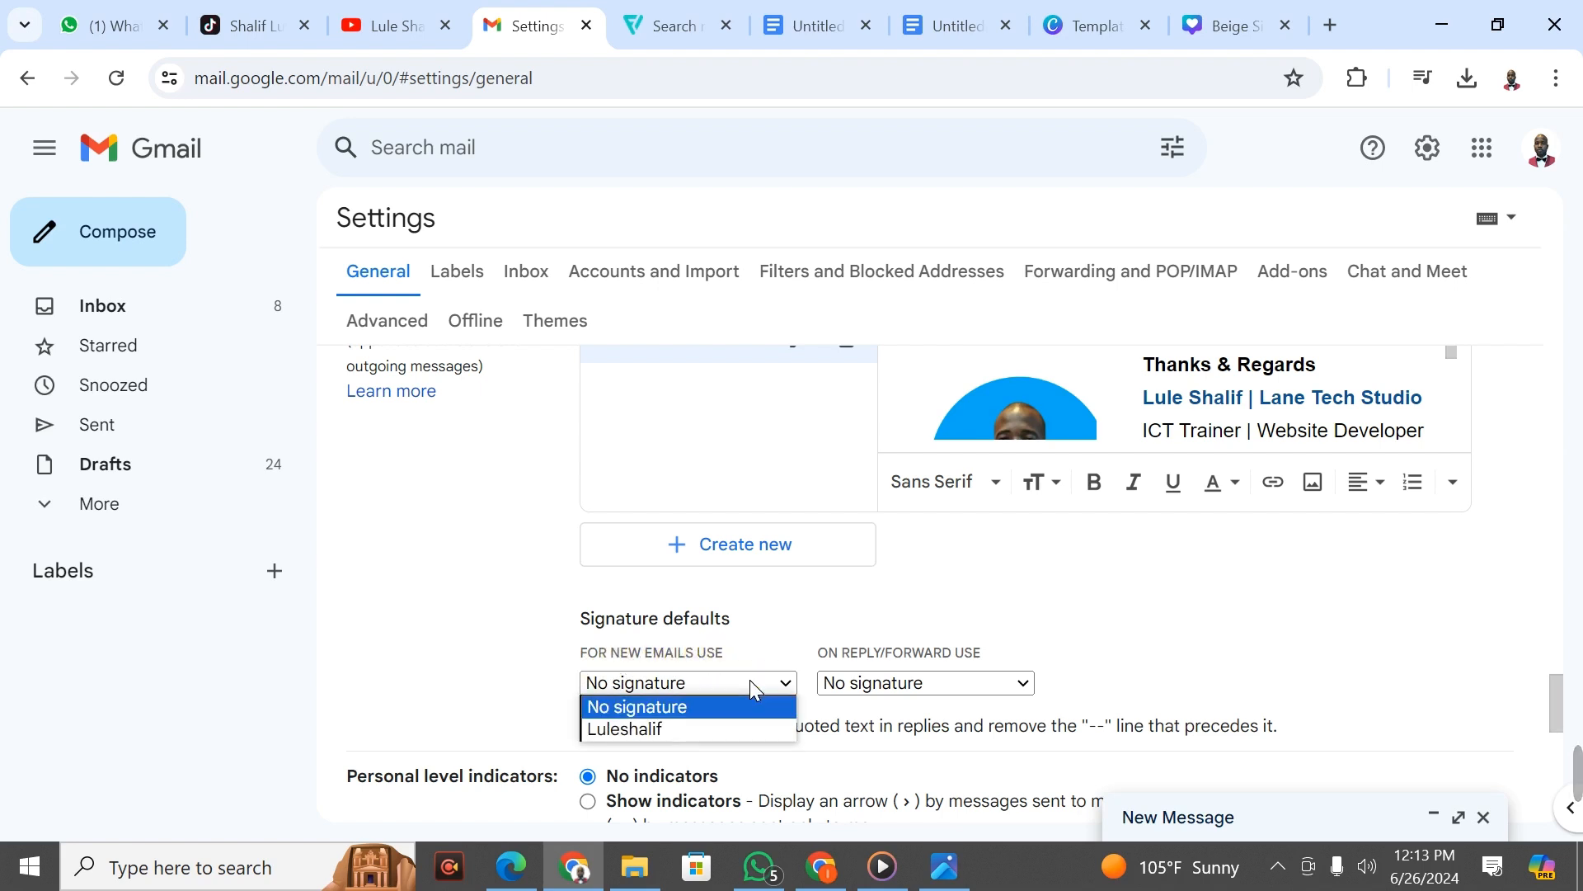
pyautogui.click(643, 730)
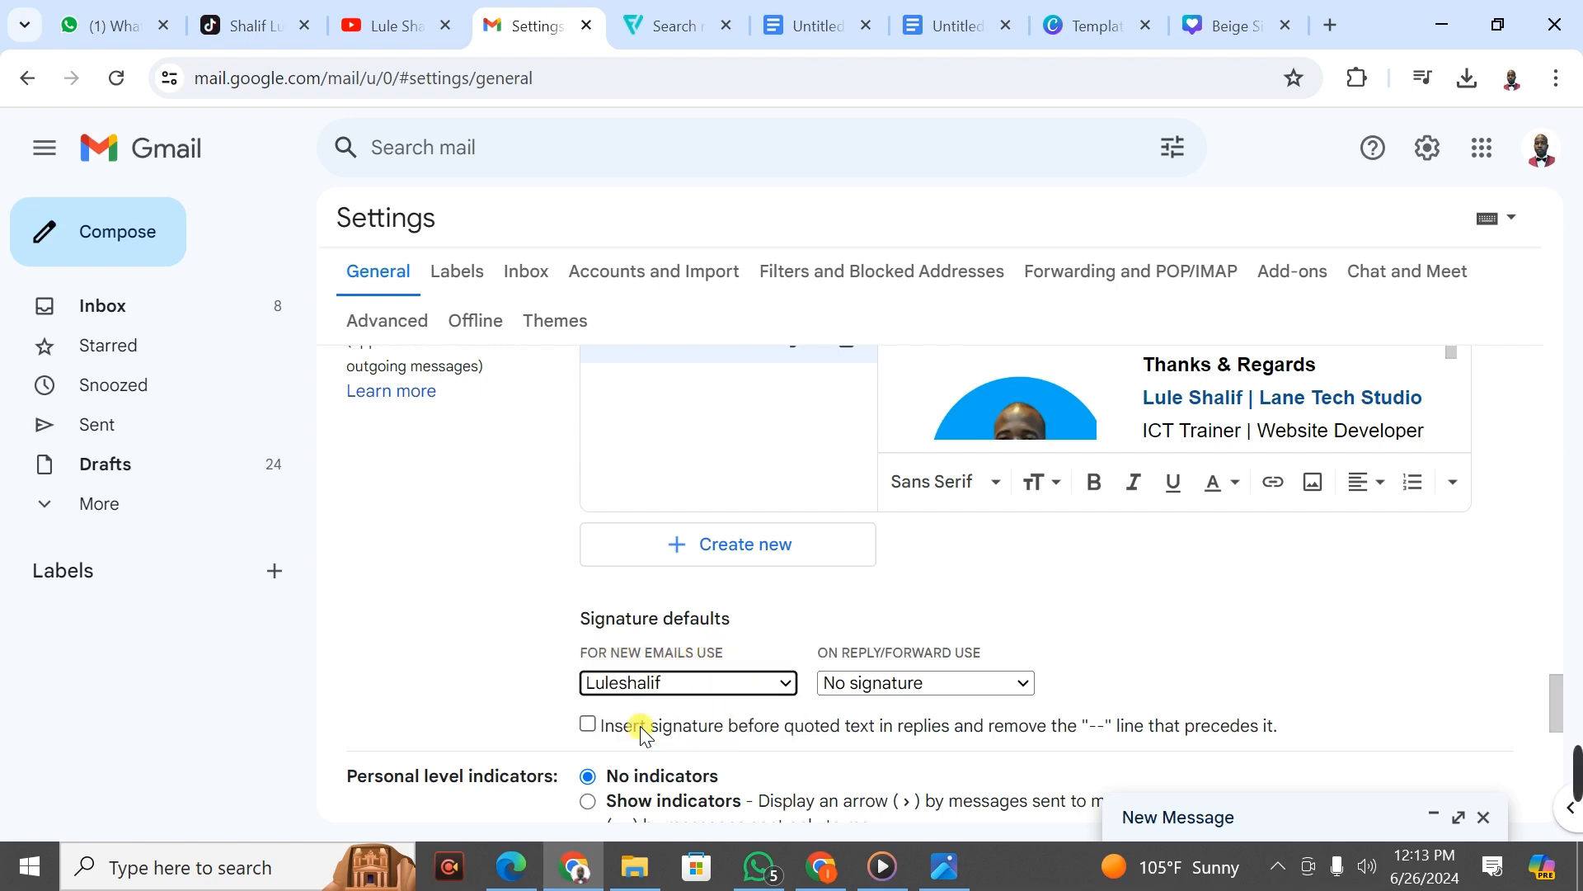
pyautogui.click(965, 686)
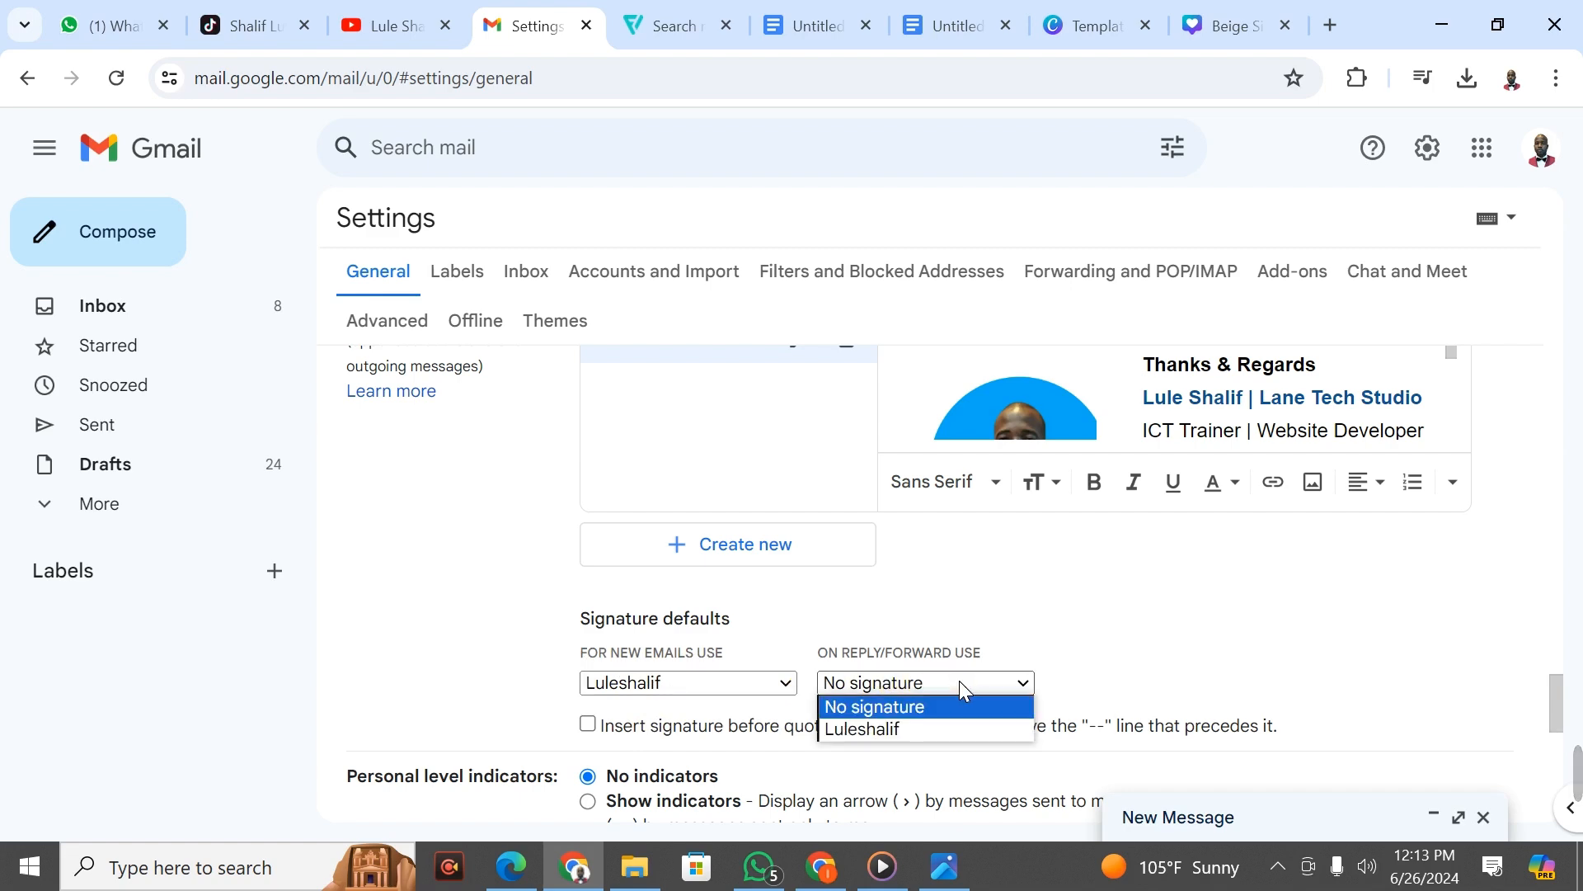
pyautogui.click(861, 733)
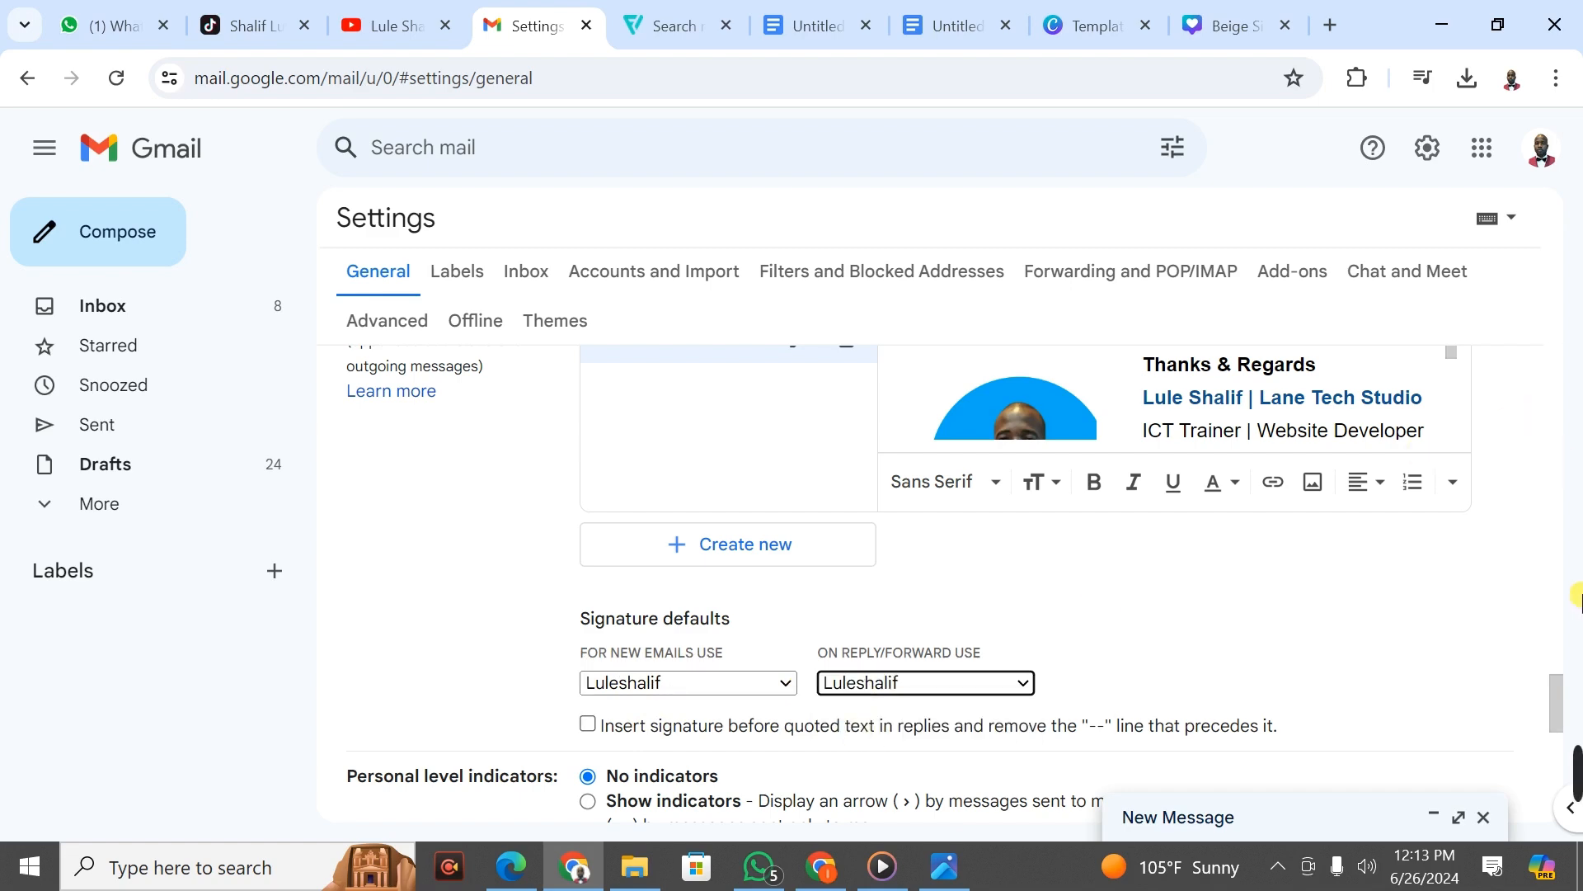
pyautogui.moveTo(1554, 707); pyautogui.dragTo(1550, 812)
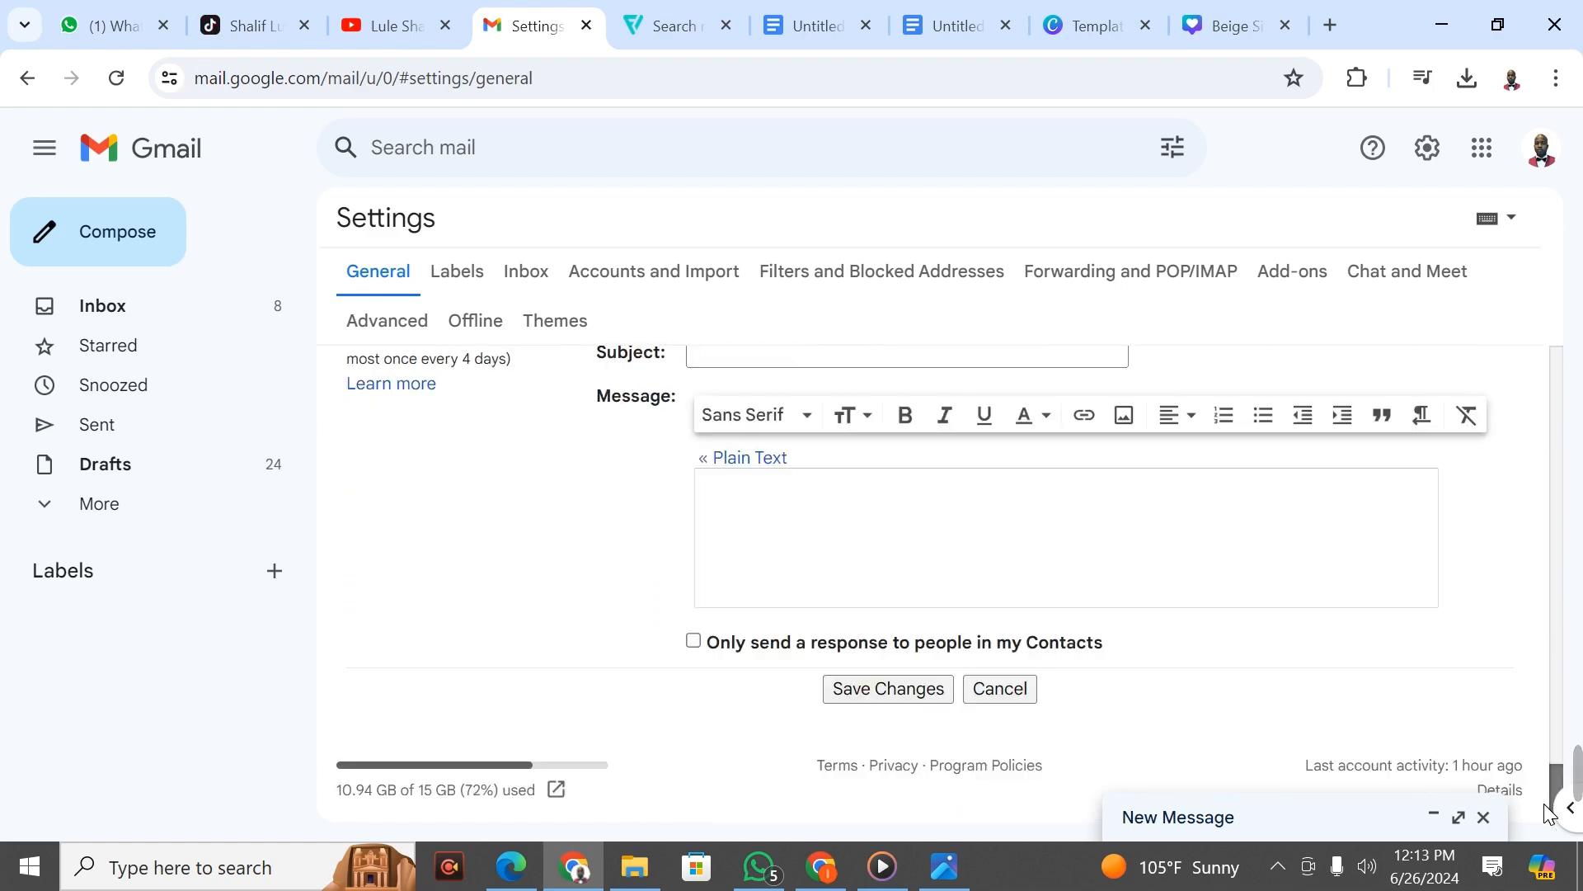
pyautogui.click(881, 687)
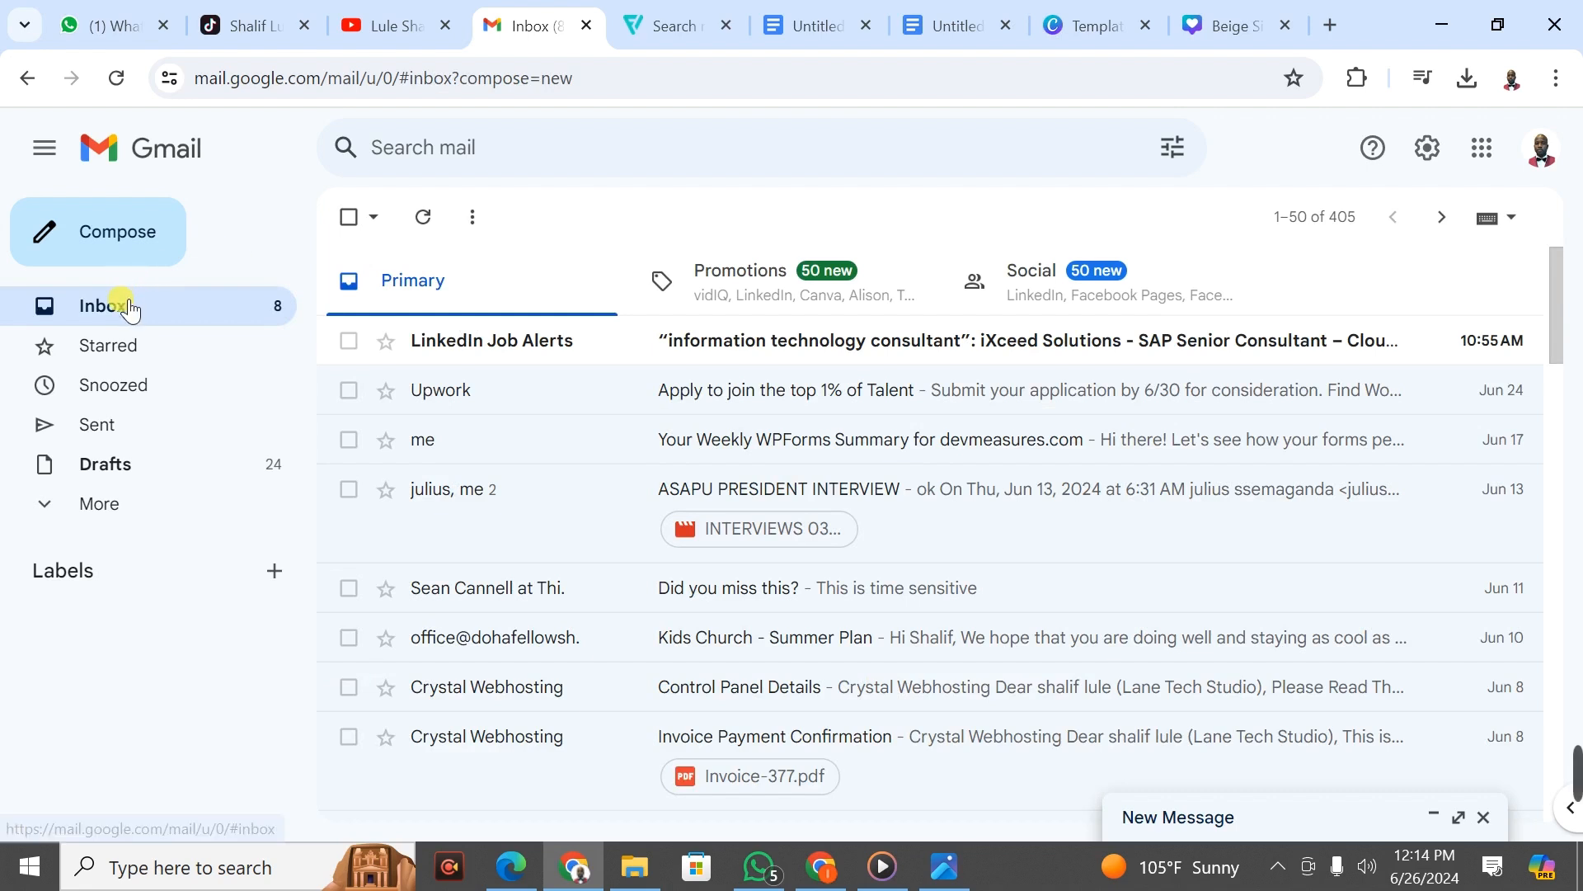
# Compose a new message and resize the profile picture in its signature to Small
pyautogui.click(93, 247)
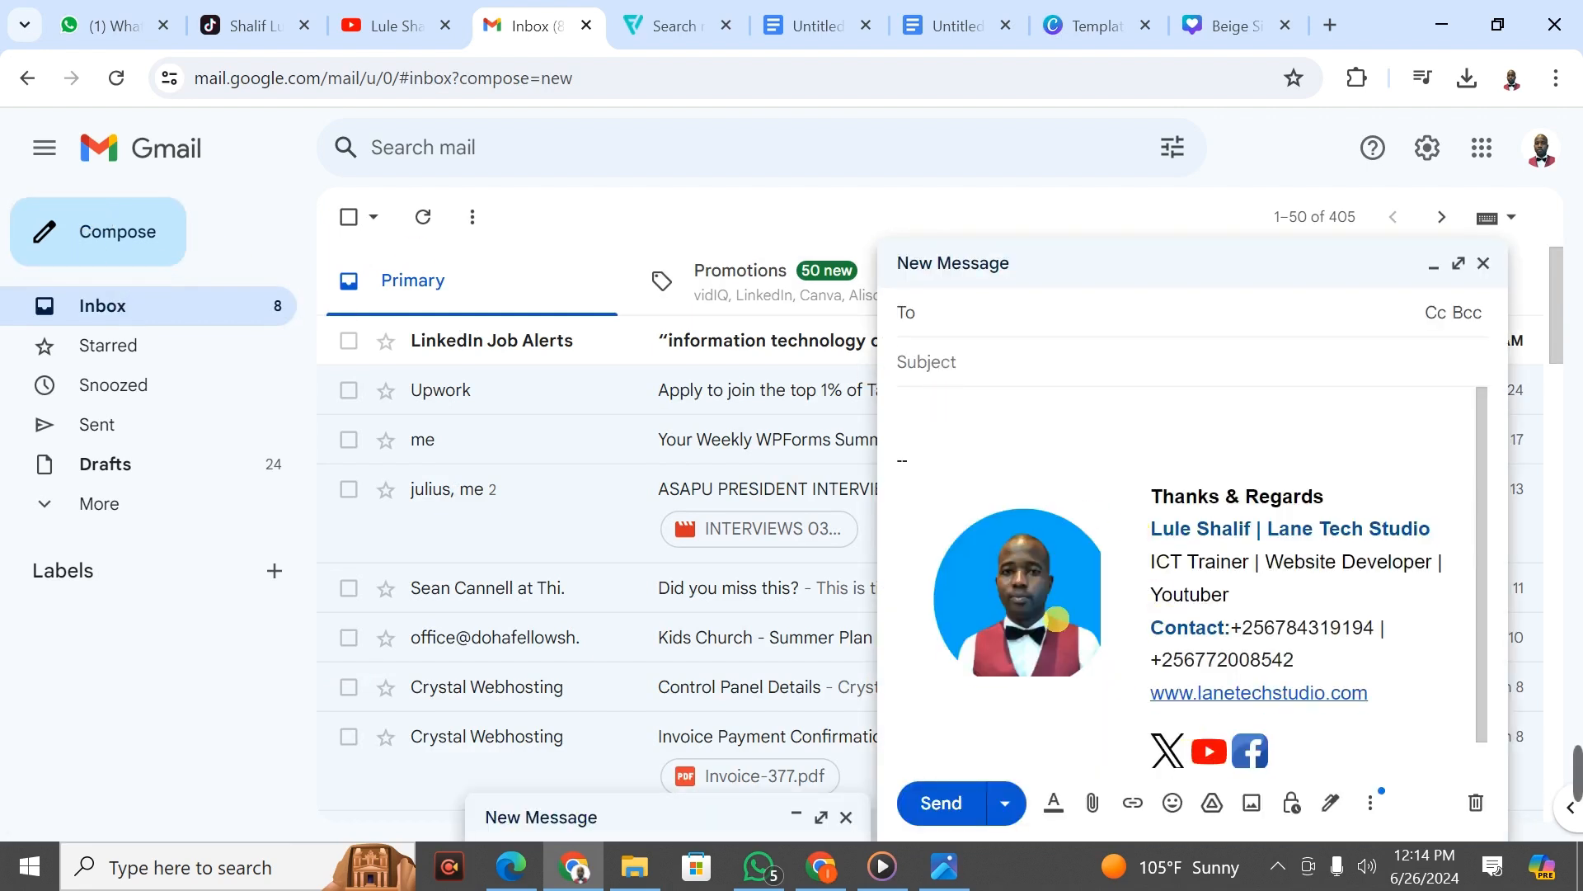
pyautogui.click(1084, 648)
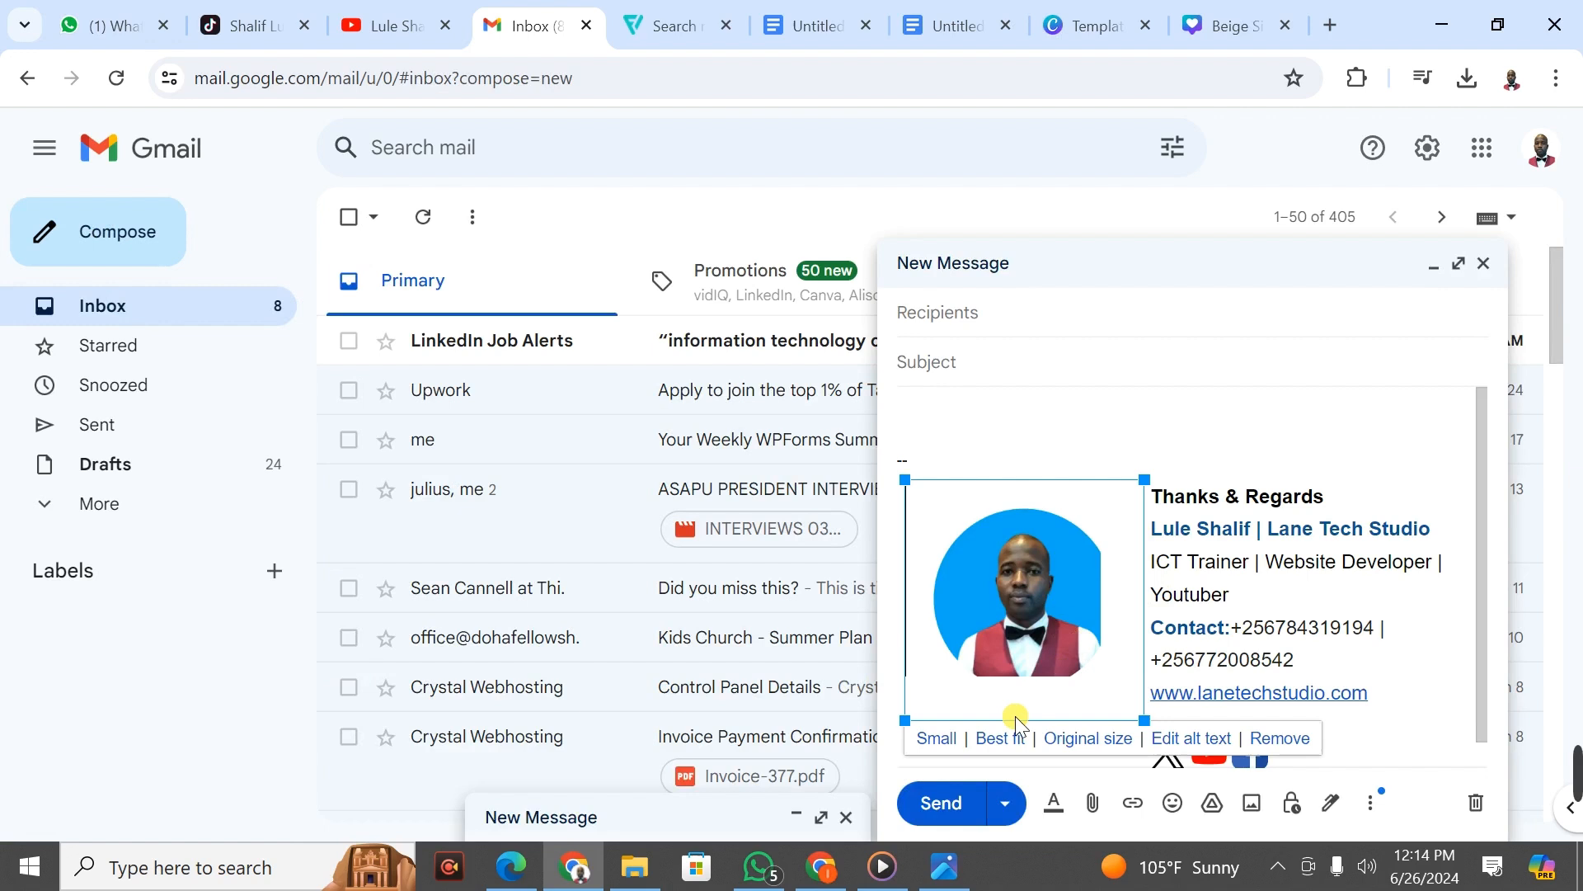
pyautogui.click(936, 738)
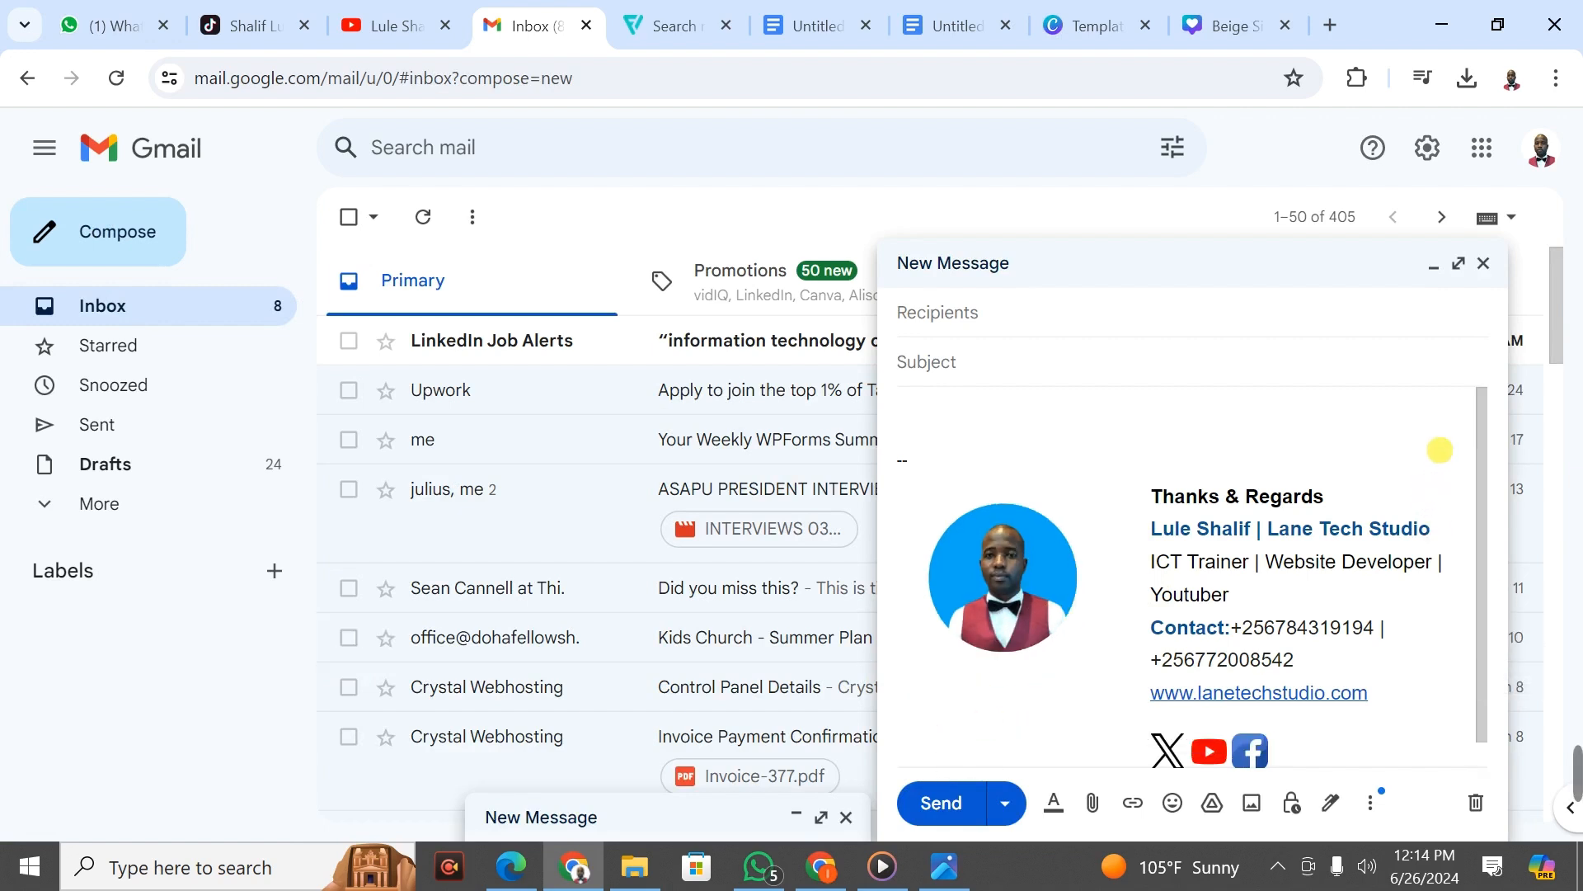
# Expand the new message window to full size to examine the finished signature's layout
pyautogui.click(1458, 265)
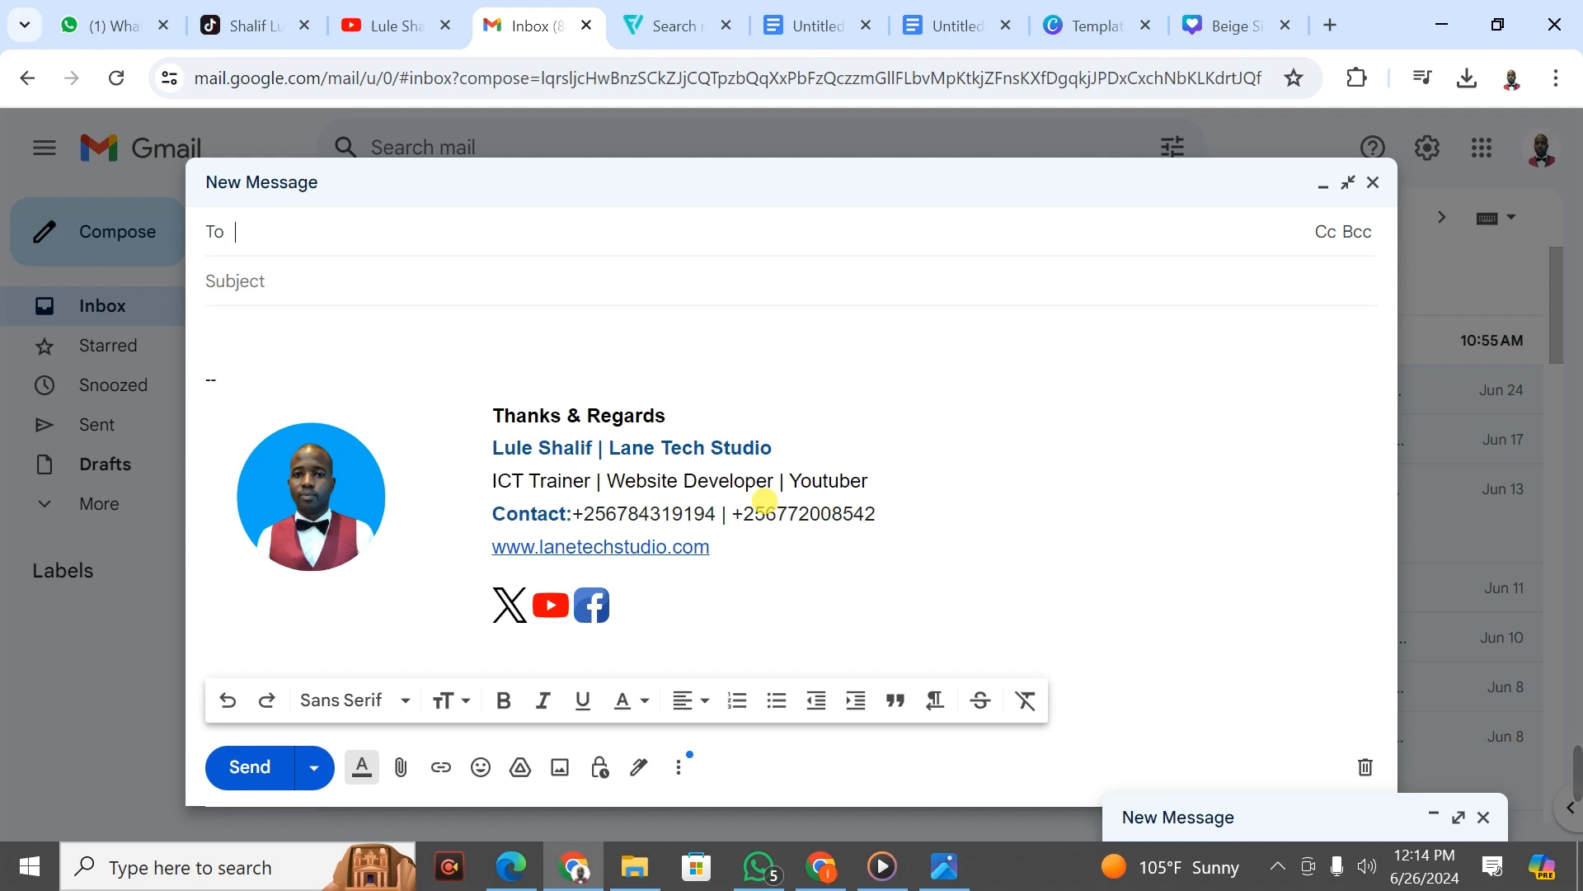
pyautogui.moveTo(1578, 777)
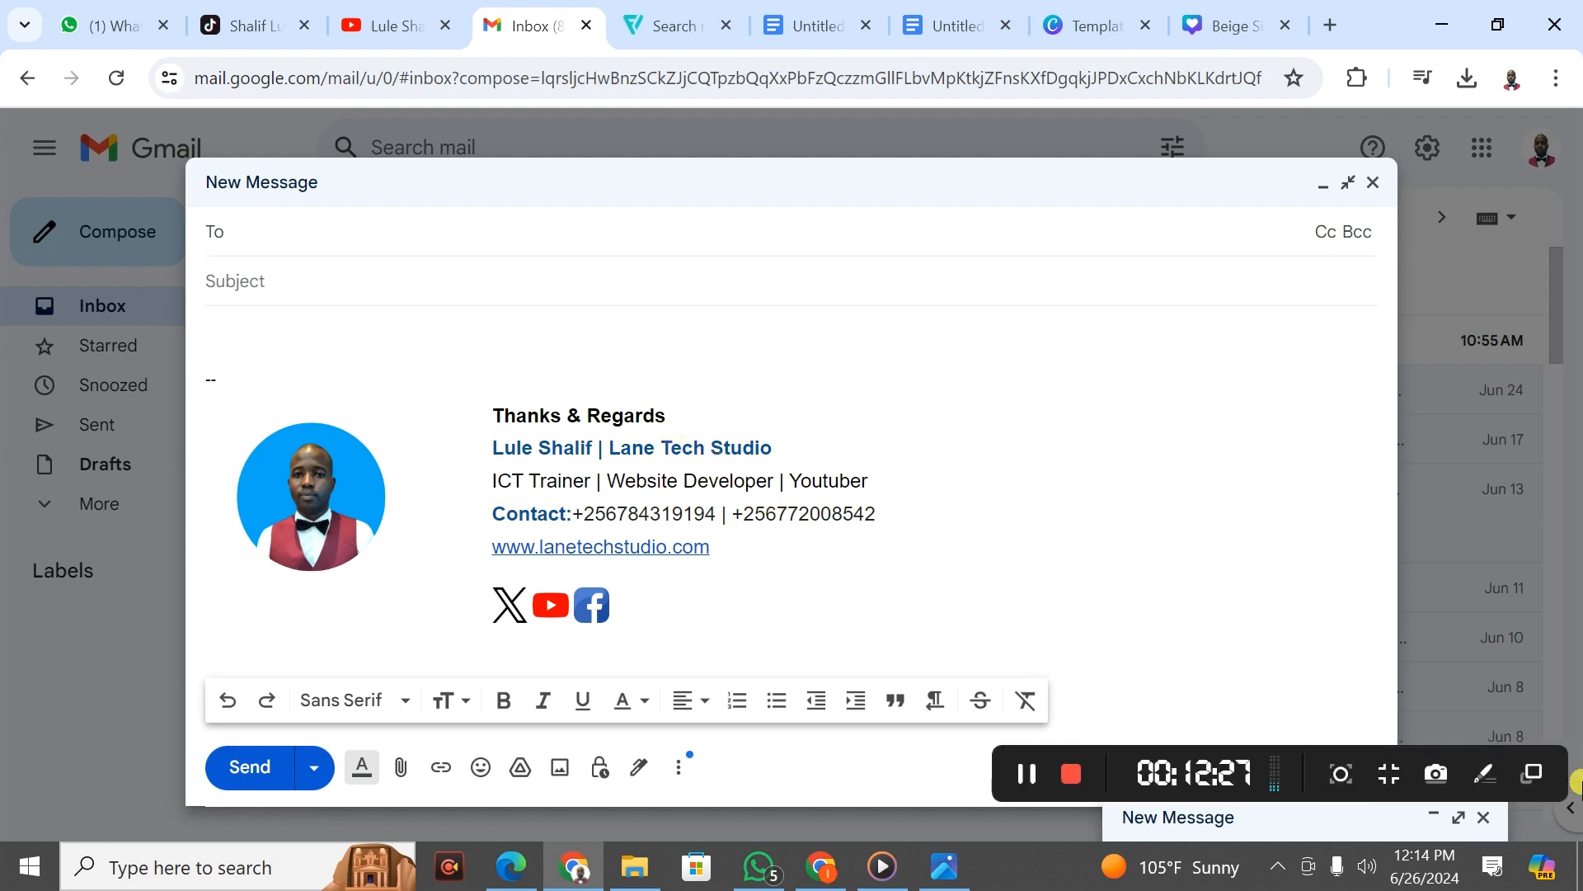